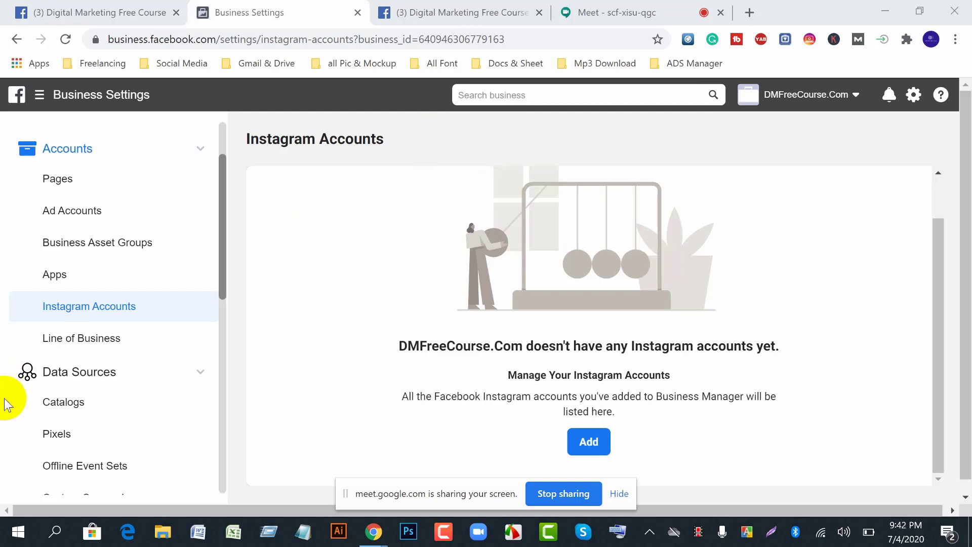
Open the People settings of the DMFreeCourse.Com business and hide the screen-sharing notice.
{"action": "scroll", "coordinate": [122, 337], "scroll_direction": "up", "scroll_amount": 3}
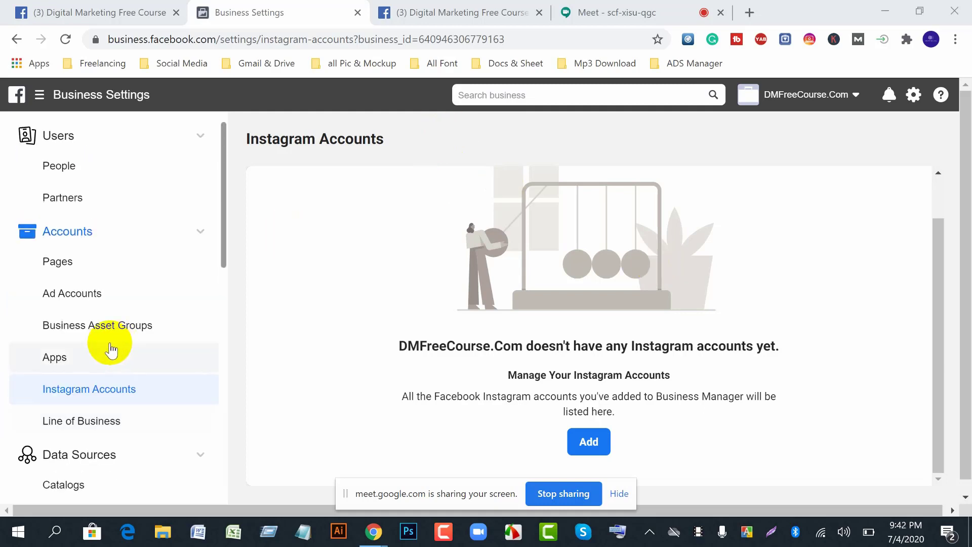
{"action": "left_click", "coordinate": [54, 171]}
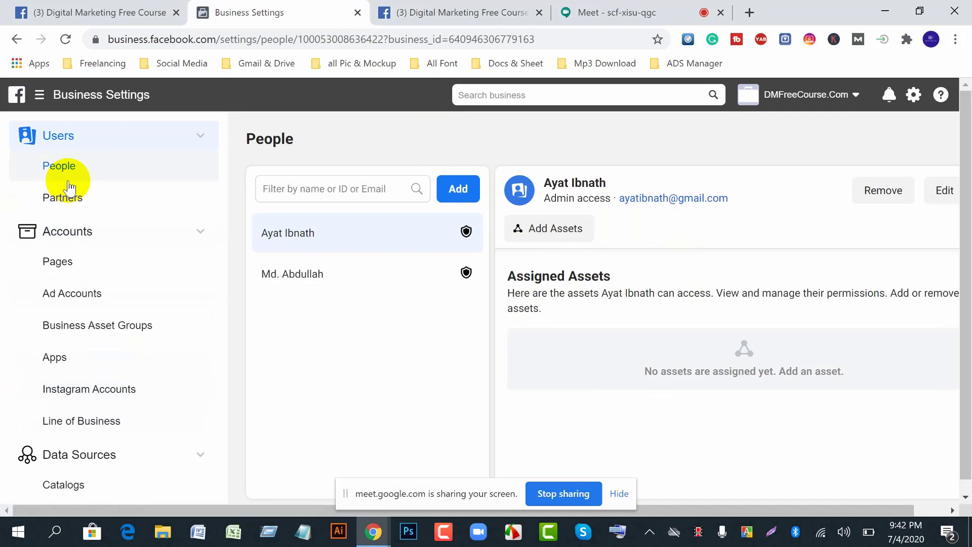
{"action": "left_click", "coordinate": [625, 498]}
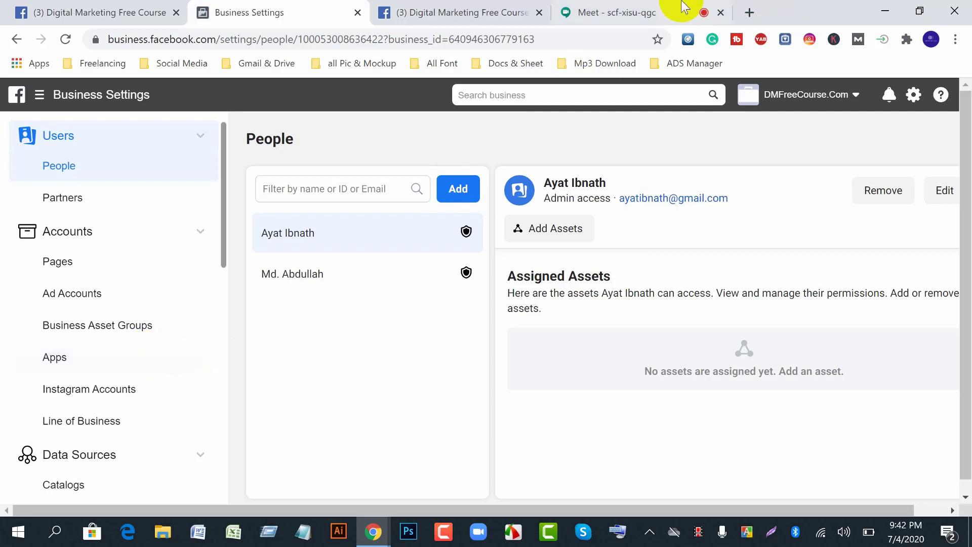
Check the Google Meet chat and return to Business Settings.
{"action": "left_click", "coordinate": [614, 13]}
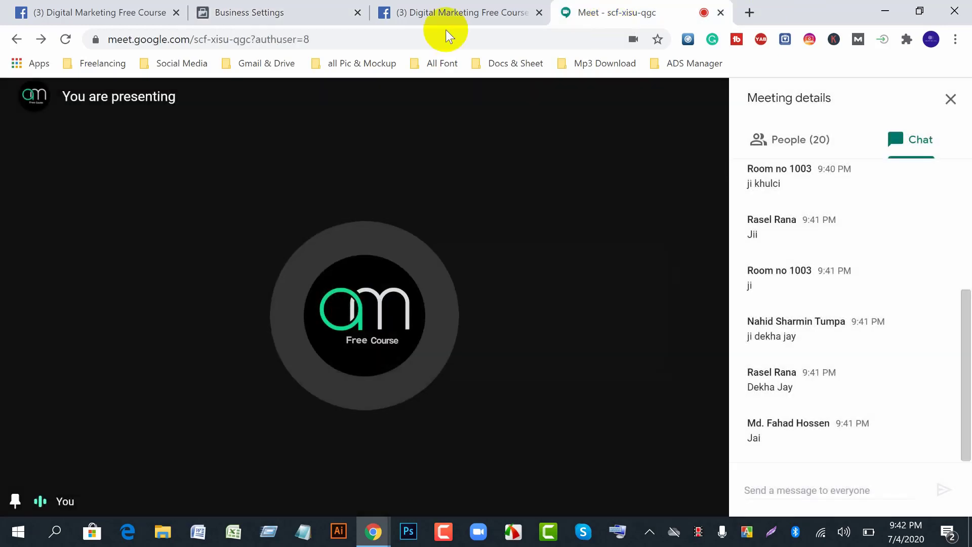
{"action": "left_click", "coordinate": [280, 14]}
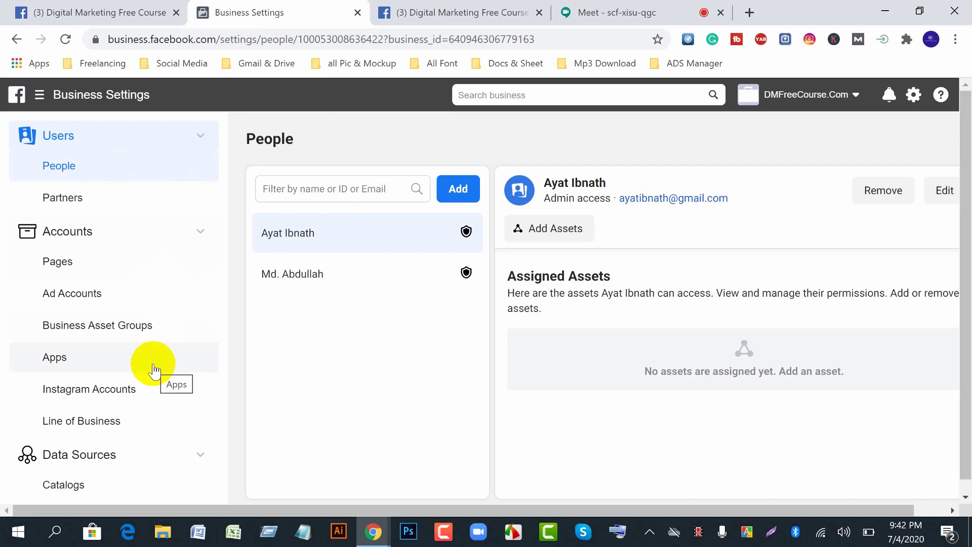
Switch Business Settings to the account named "Business manager".
{"action": "scroll", "coordinate": [152, 370], "scroll_direction": "down", "scroll_amount": 10}
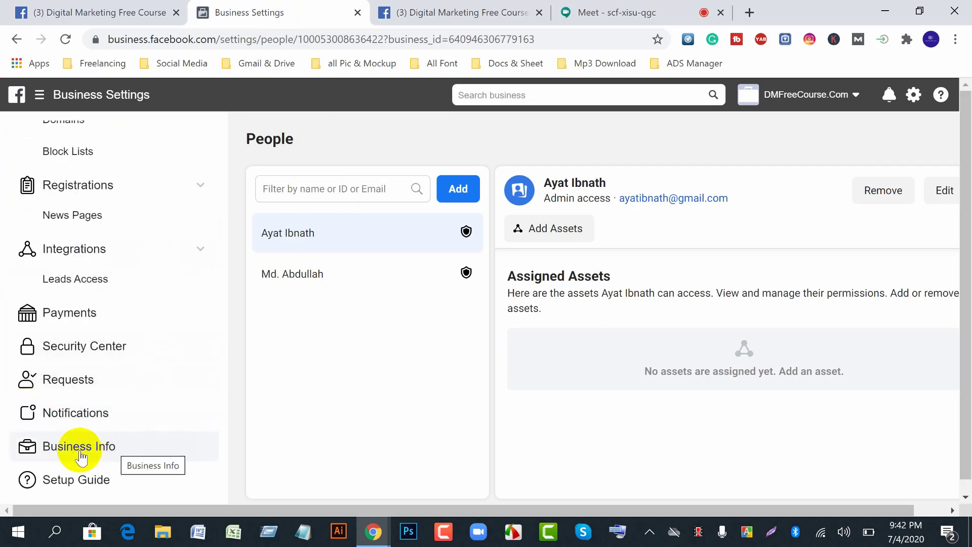
{"action": "left_click", "coordinate": [858, 99]}
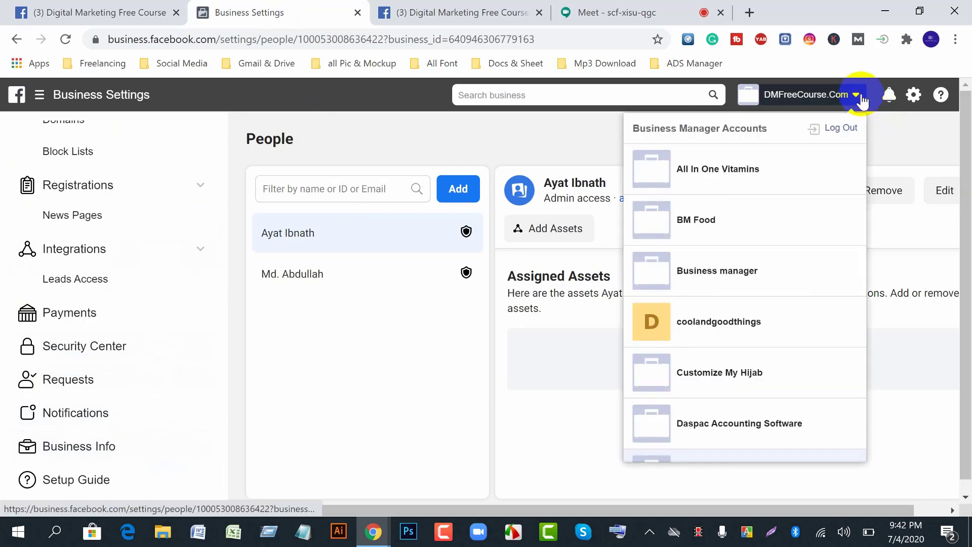
{"action": "left_click", "coordinate": [749, 271]}
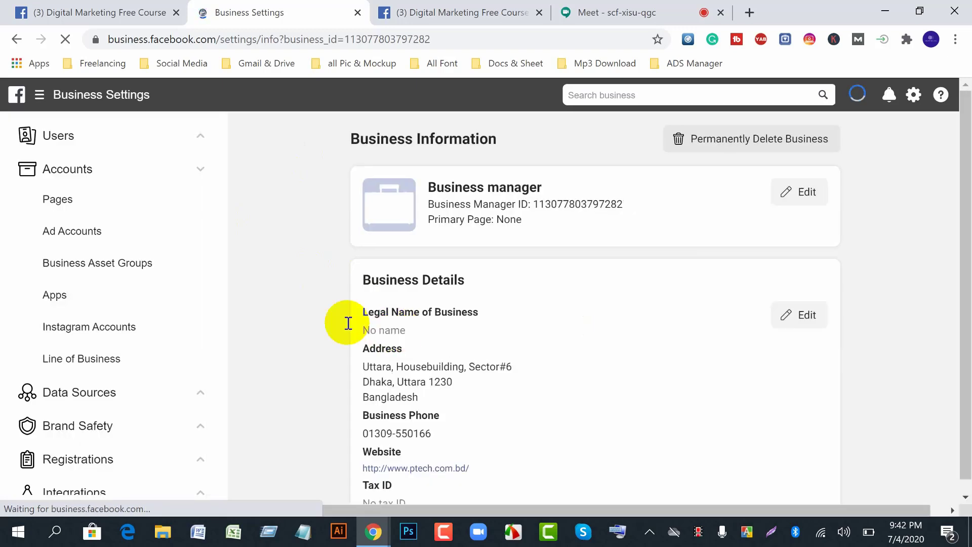
Resend the verification email for the pending address under My Info in Business Info.
{"action": "scroll", "coordinate": [123, 241], "scroll_direction": "down", "scroll_amount": 4}
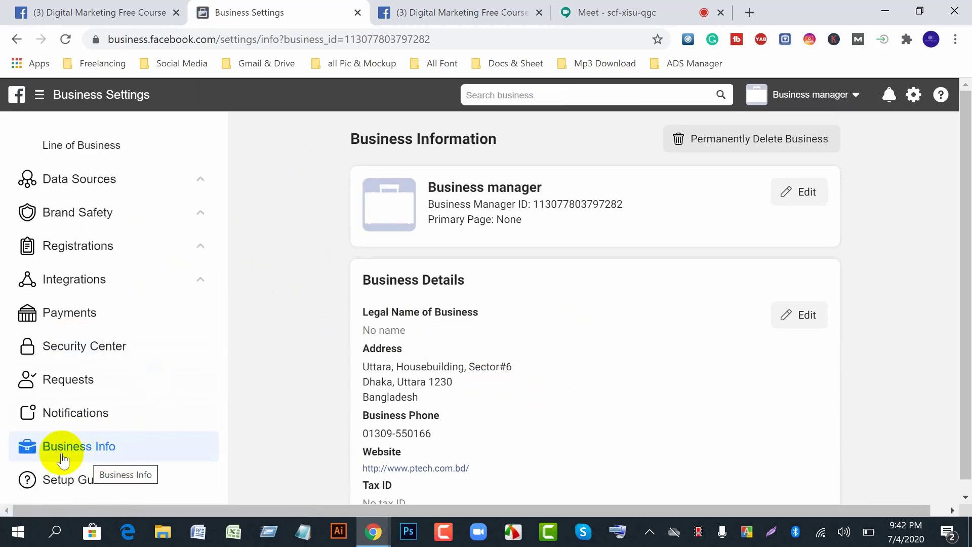
{"action": "scroll", "coordinate": [557, 409], "scroll_direction": "down", "scroll_amount": 12}
{"action": "scroll", "coordinate": [565, 405], "scroll_direction": "down", "scroll_amount": 1}
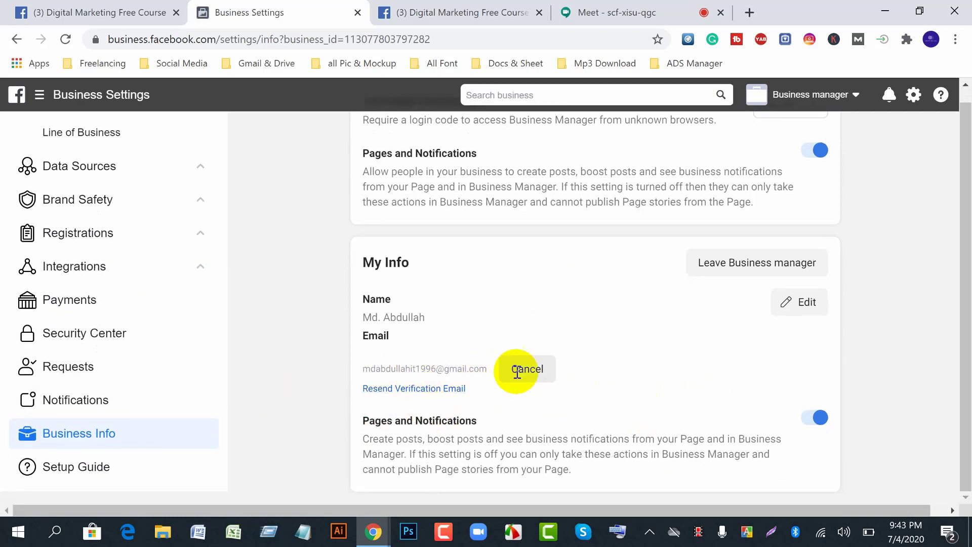
{"action": "left_click", "coordinate": [429, 390]}
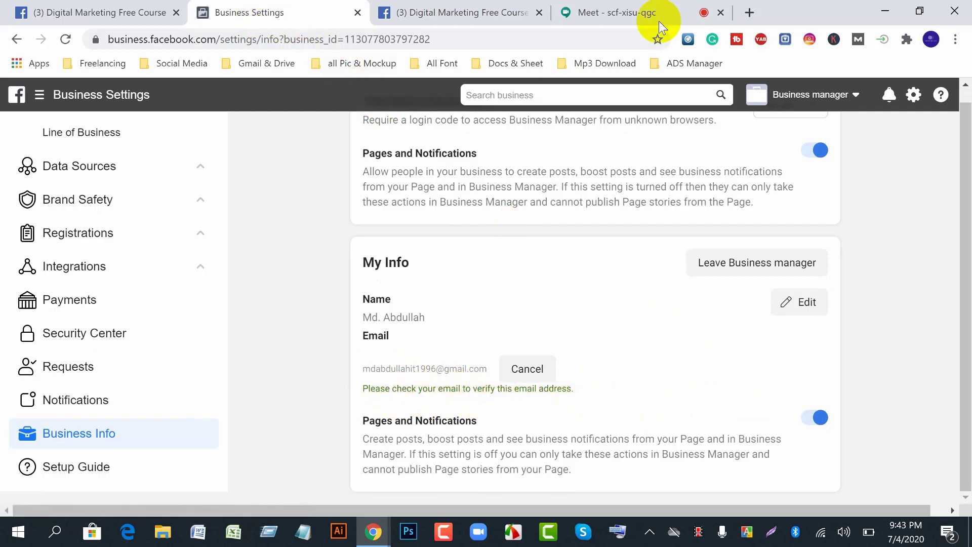
Open Gmail in a new tab, switch to the account that receives the business verification email, and close the first inbox.
{"action": "left_click", "coordinate": [750, 13]}
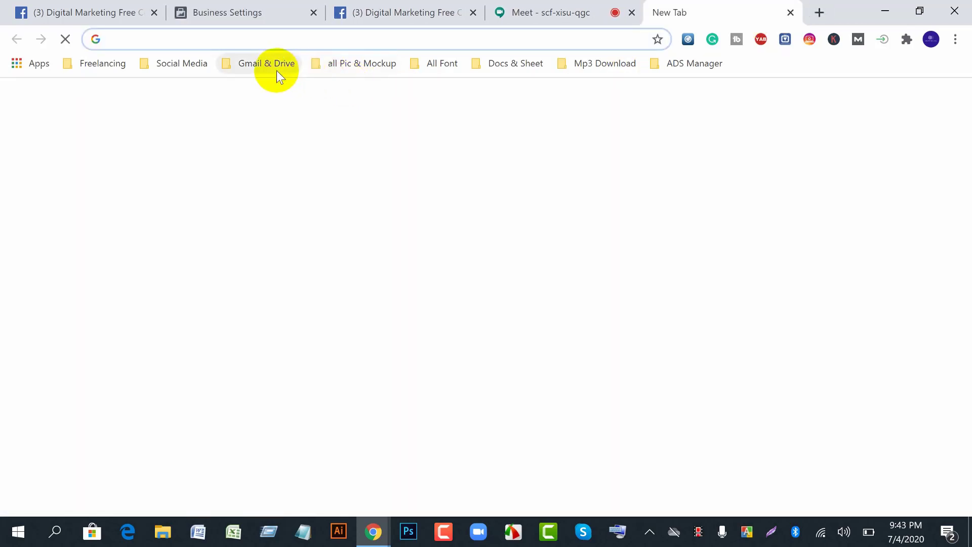
{"action": "left_click", "coordinate": [220, 71]}
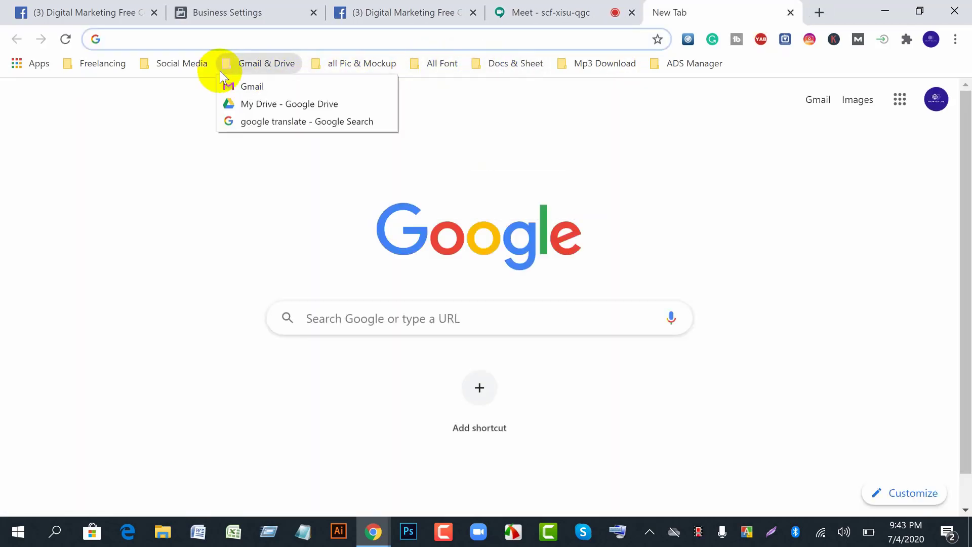
{"action": "left_click", "coordinate": [244, 84]}
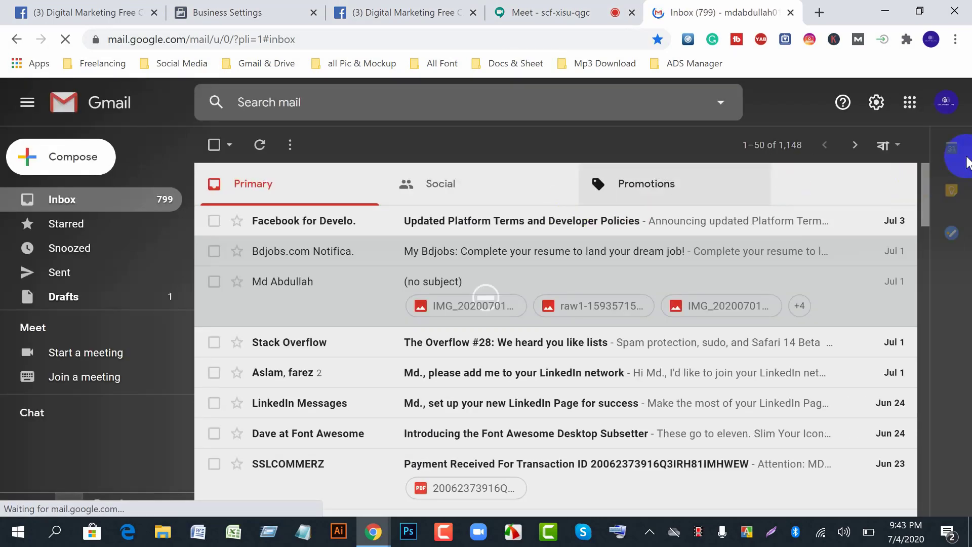
{"action": "left_click", "coordinate": [945, 120]}
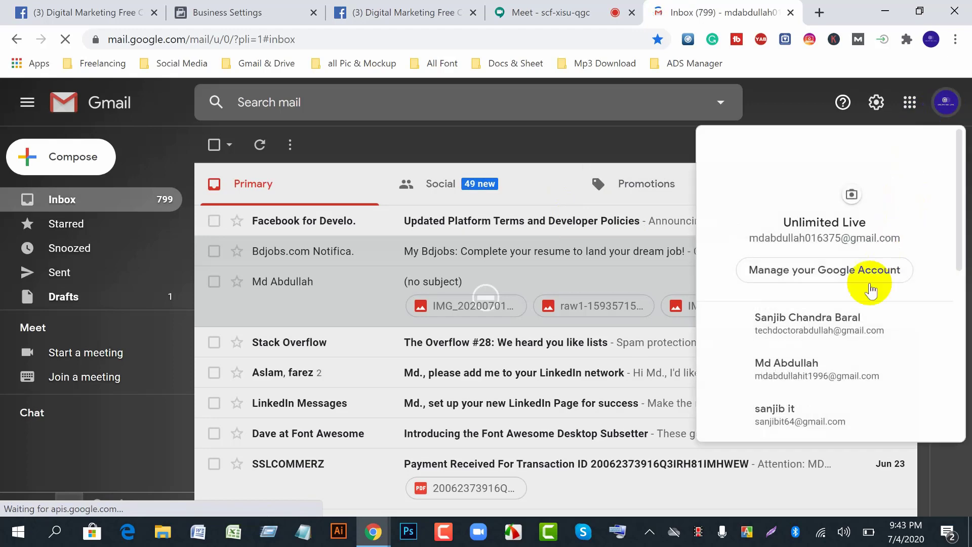
{"action": "scroll", "coordinate": [846, 374], "scroll_direction": "down", "scroll_amount": 3}
{"action": "scroll", "coordinate": [846, 365], "scroll_direction": "up", "scroll_amount": 3}
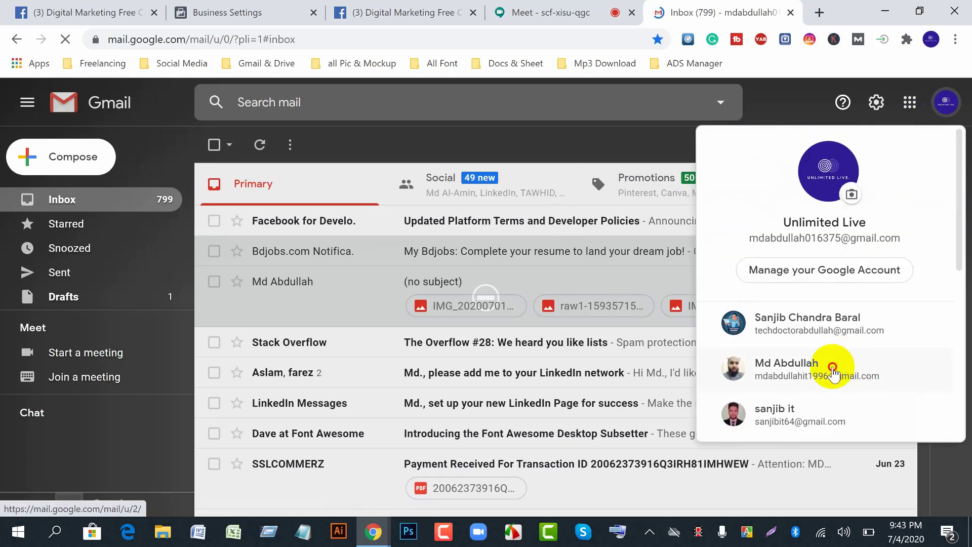
{"action": "left_click", "coordinate": [845, 365]}
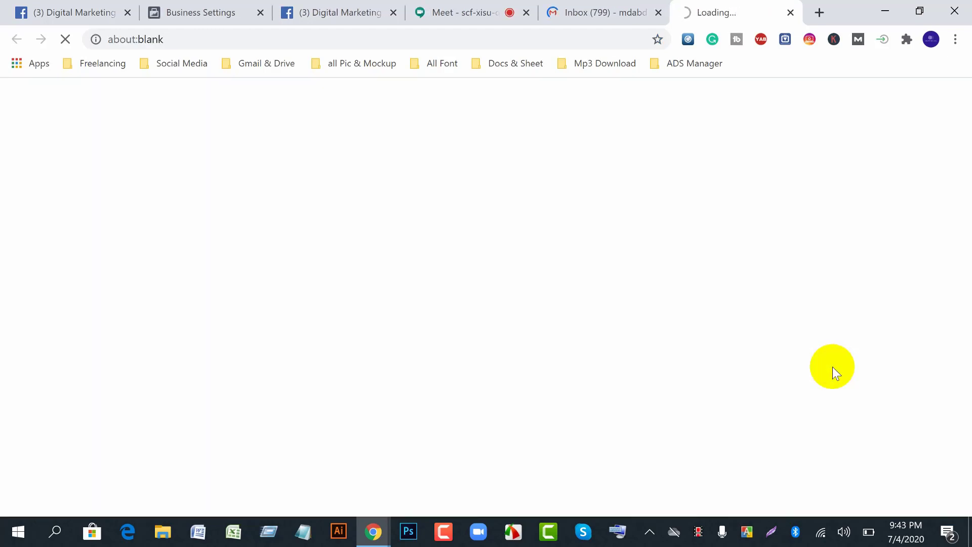
{"action": "left_click", "coordinate": [659, 13]}
Recheck the pending address in Business Settings, and confirm it from Facebook's "Confirm your business email address" message among the Social emails.
{"action": "left_click", "coordinate": [227, 11]}
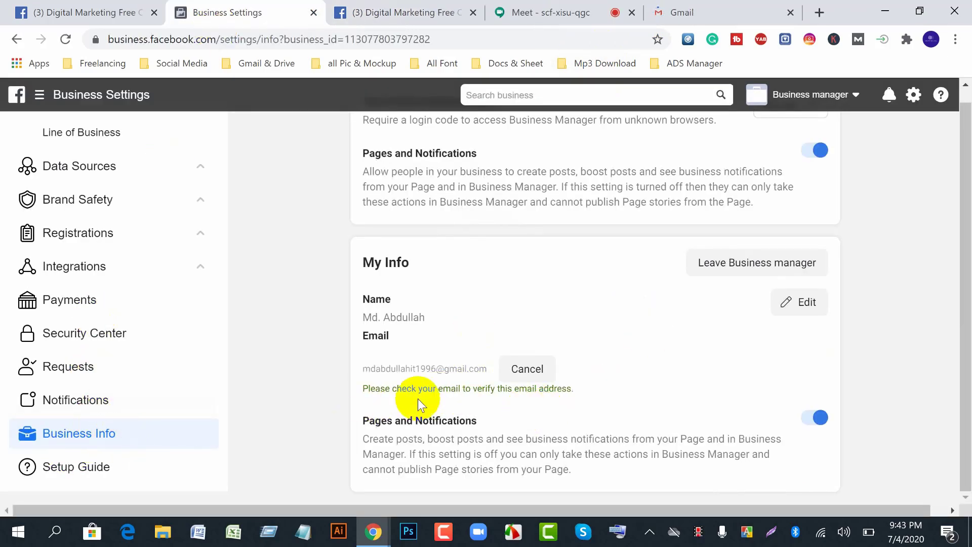
{"action": "left_click", "coordinate": [701, 13]}
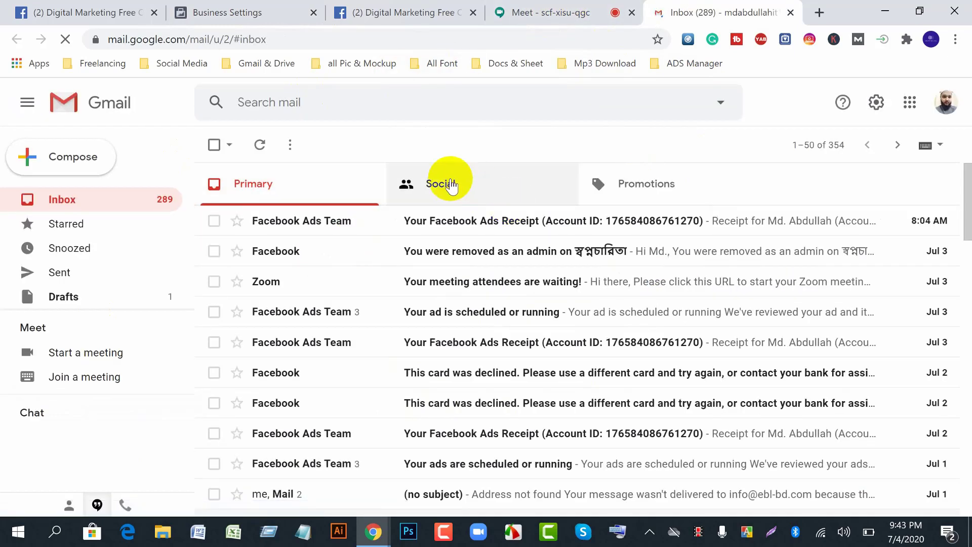
{"action": "left_click", "coordinate": [434, 193]}
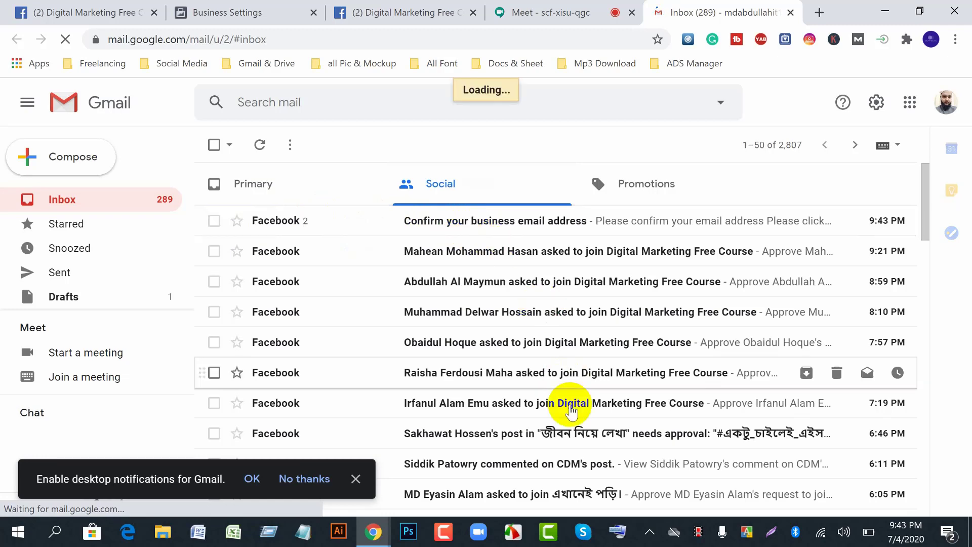
{"action": "left_click", "coordinate": [566, 398]}
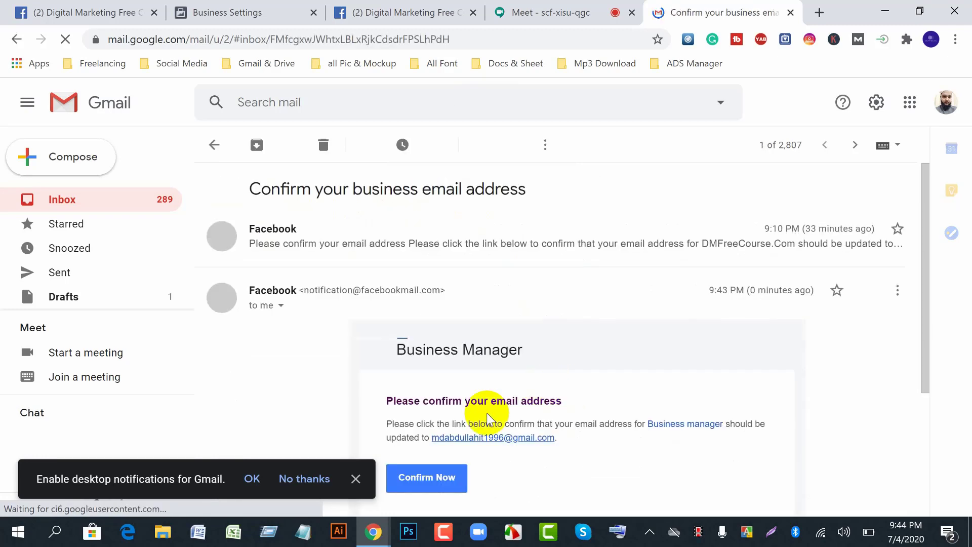
{"action": "left_click", "coordinate": [440, 479]}
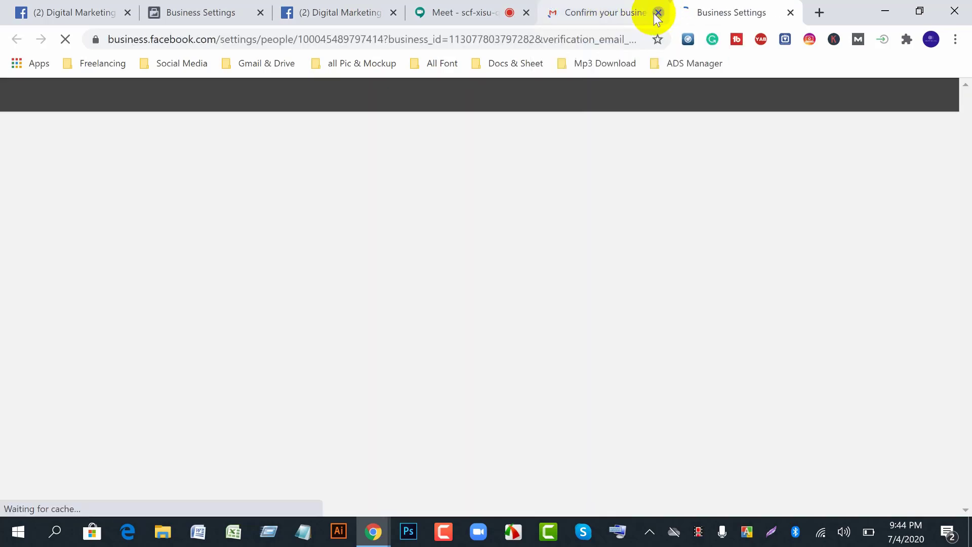
Close the confirmation email and the verification page, and return to the Business Info page.
{"action": "left_click", "coordinate": [658, 12]}
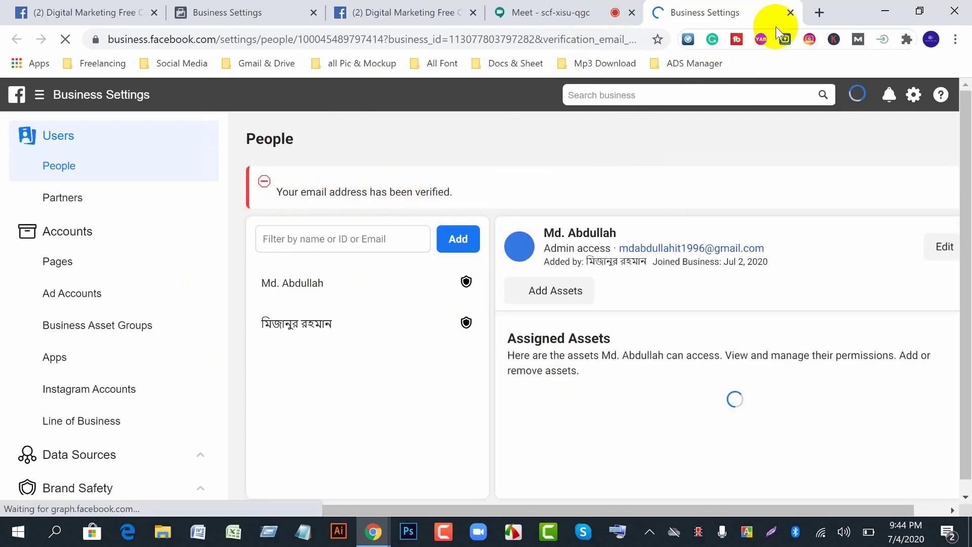
{"action": "left_click", "coordinate": [790, 13]}
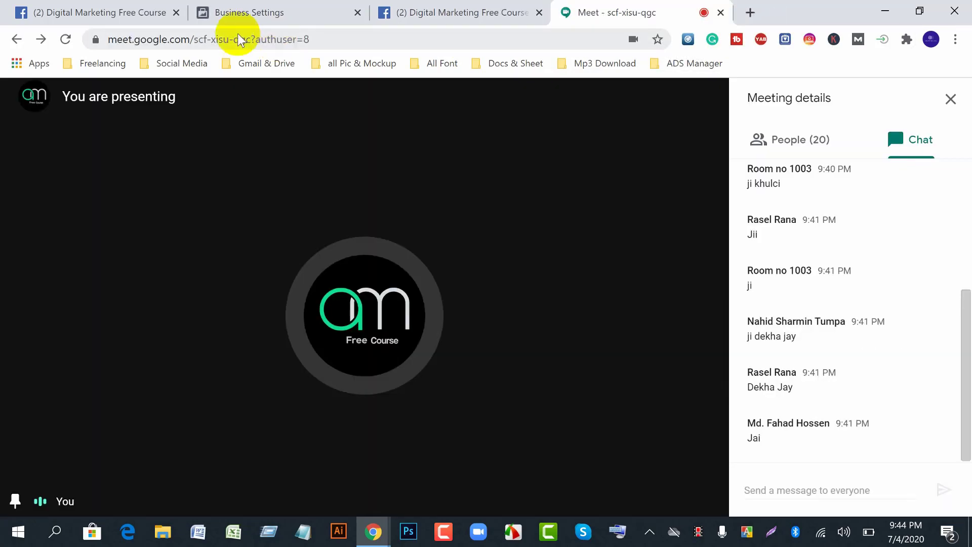
{"action": "left_click", "coordinate": [229, 16]}
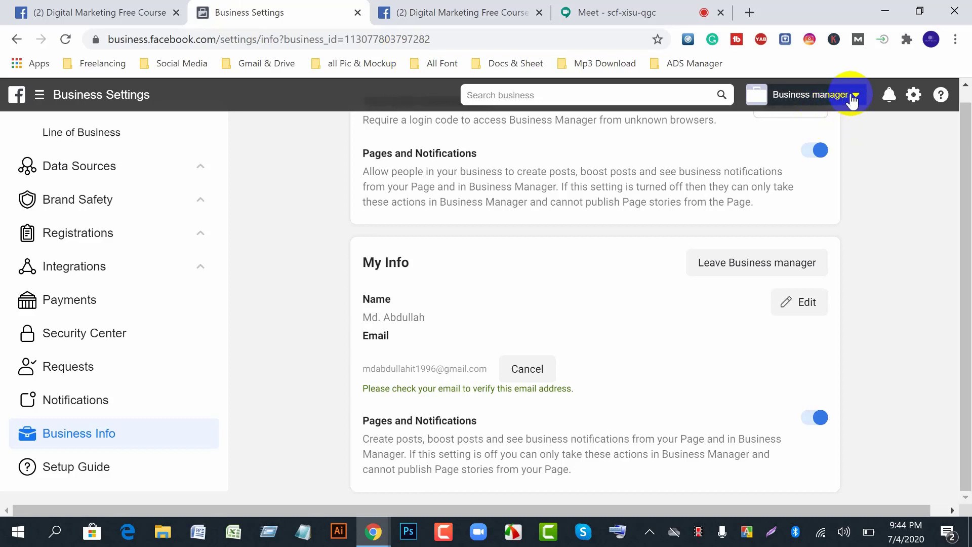
Look through the list of Business Manager accounts and switch to DMFreeCourse.Com.
{"action": "left_click", "coordinate": [853, 96]}
{"action": "scroll", "coordinate": [730, 400], "scroll_direction": "down", "scroll_amount": 4}
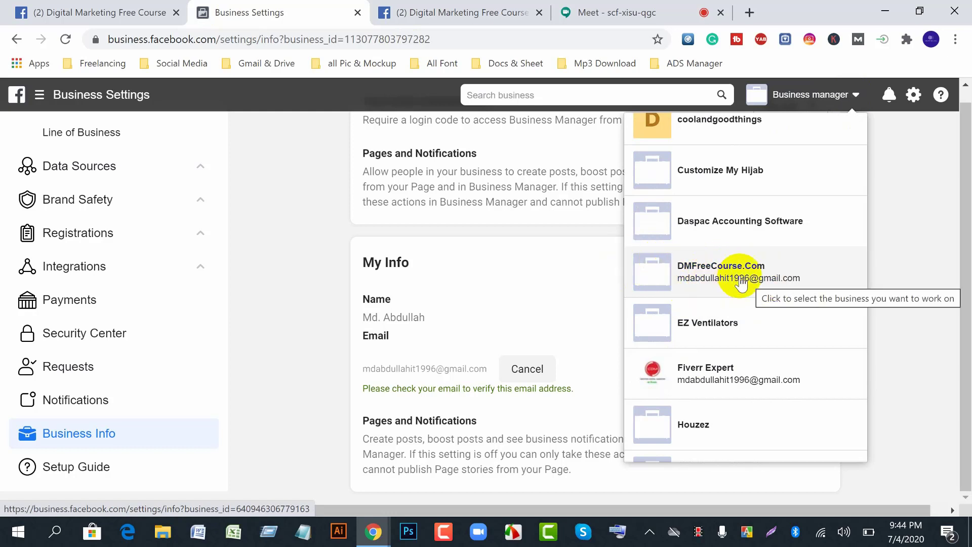
{"action": "scroll", "coordinate": [697, 390], "scroll_direction": "down", "scroll_amount": 6}
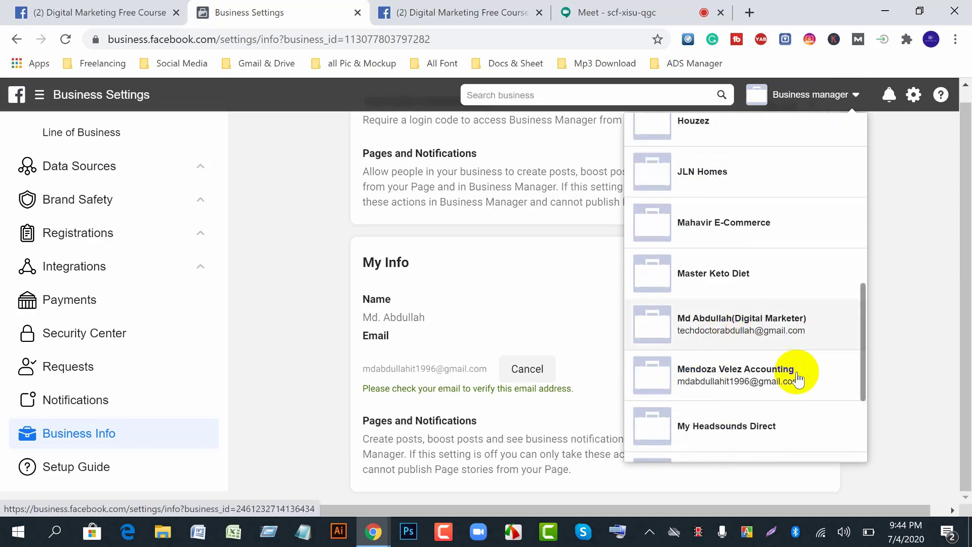
{"action": "scroll", "coordinate": [803, 390], "scroll_direction": "down", "scroll_amount": 2}
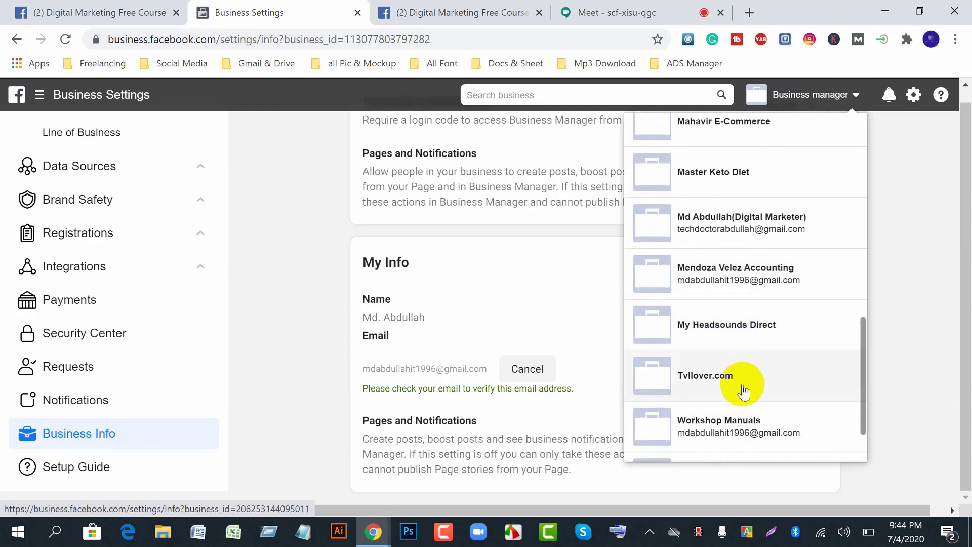
{"action": "scroll", "coordinate": [741, 387], "scroll_direction": "up", "scroll_amount": 8}
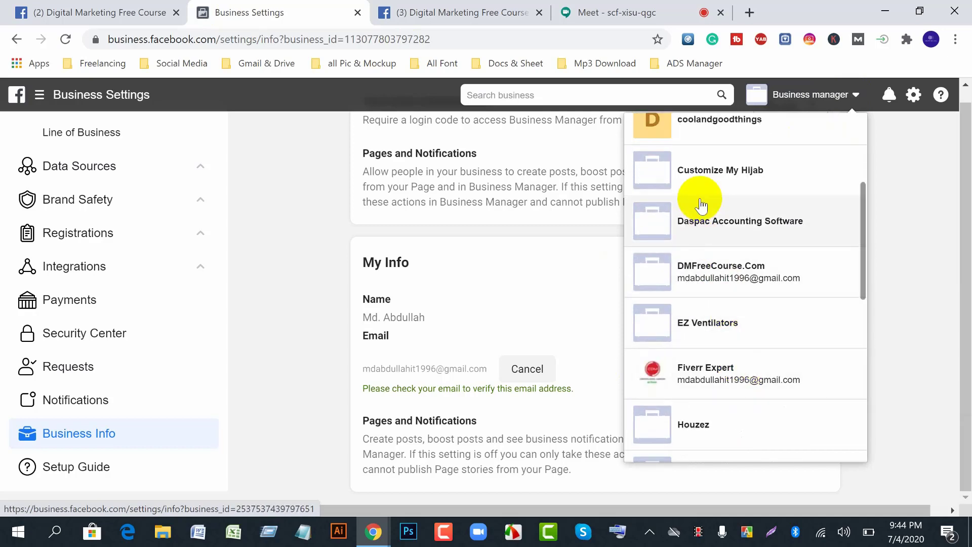
{"action": "scroll", "coordinate": [727, 373], "scroll_direction": "up", "scroll_amount": 3}
{"action": "scroll", "coordinate": [772, 409], "scroll_direction": "down", "scroll_amount": 3}
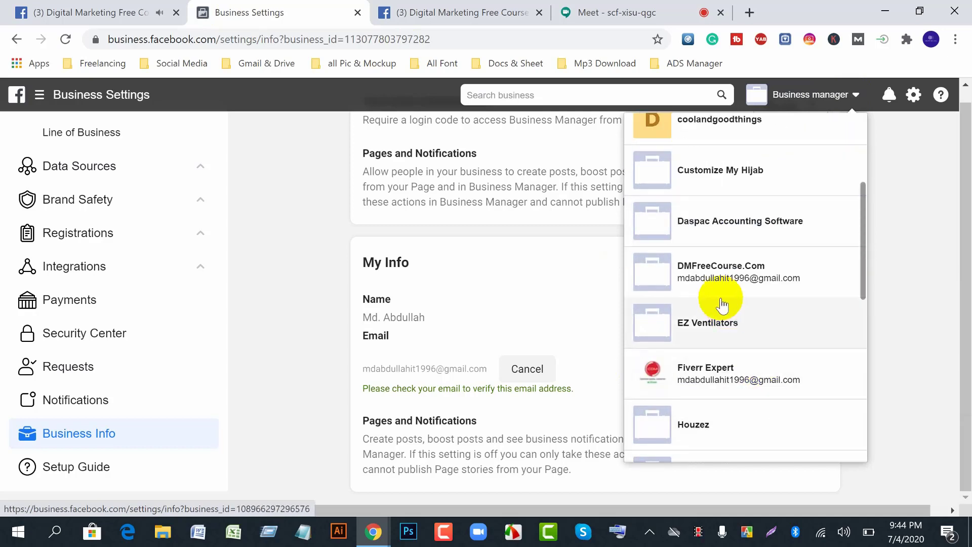
{"action": "left_click", "coordinate": [716, 276]}
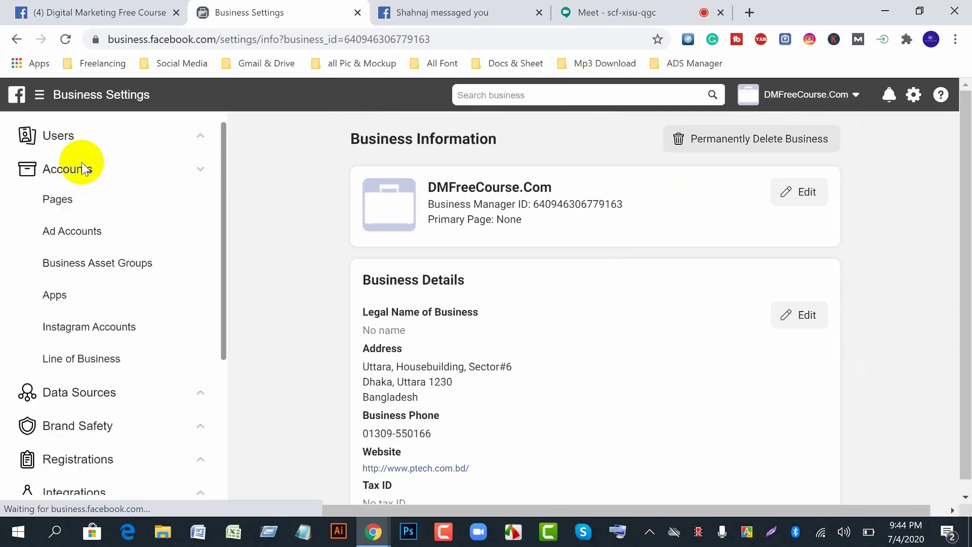
Open the People list and examine the invitation form with Admin access turned on, closing it without sending an invitation.
{"action": "left_click", "coordinate": [202, 135]}
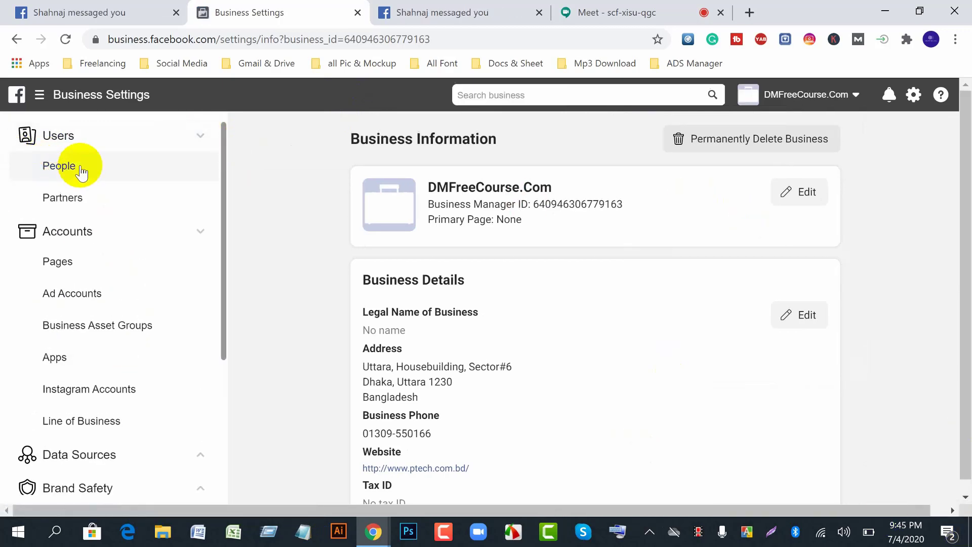
{"action": "left_click", "coordinate": [63, 165]}
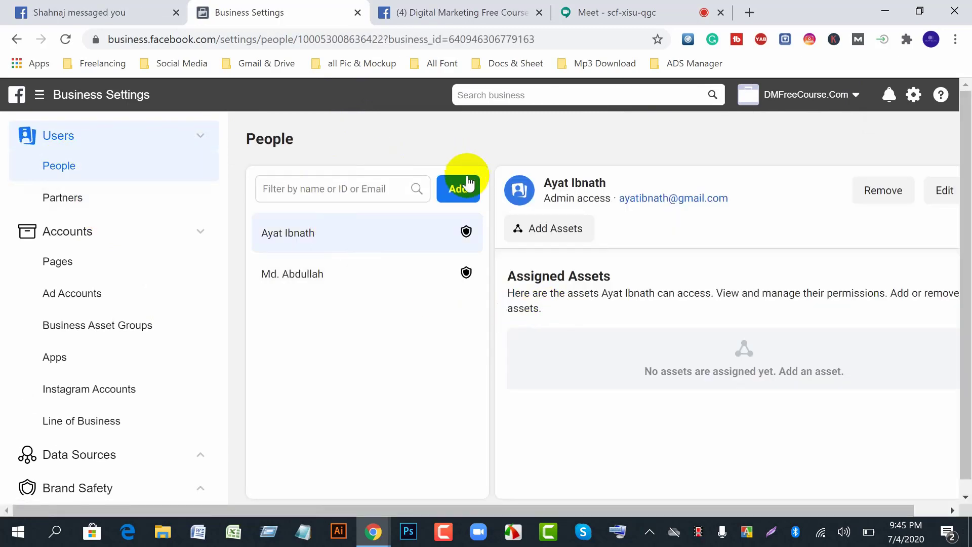
{"action": "left_click", "coordinate": [466, 193]}
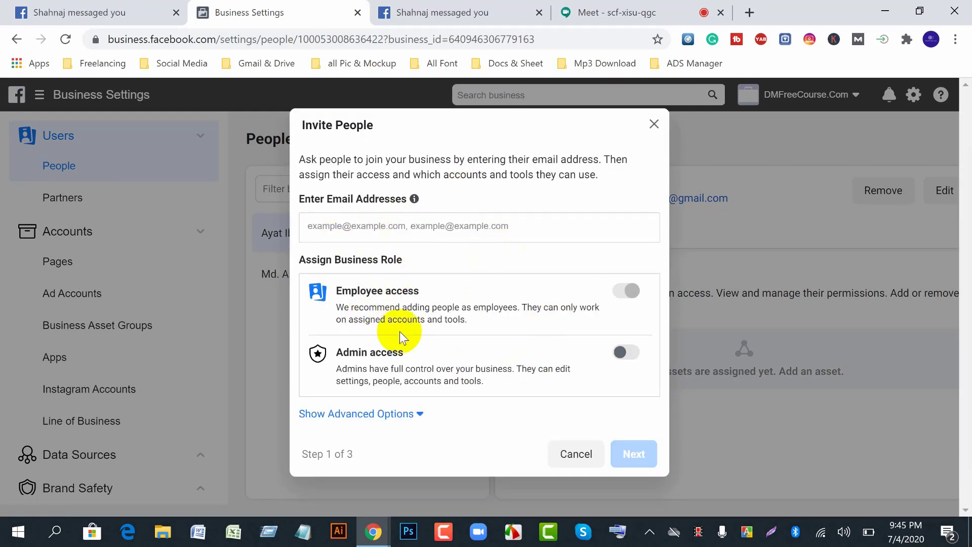
{"action": "left_click", "coordinate": [628, 353]}
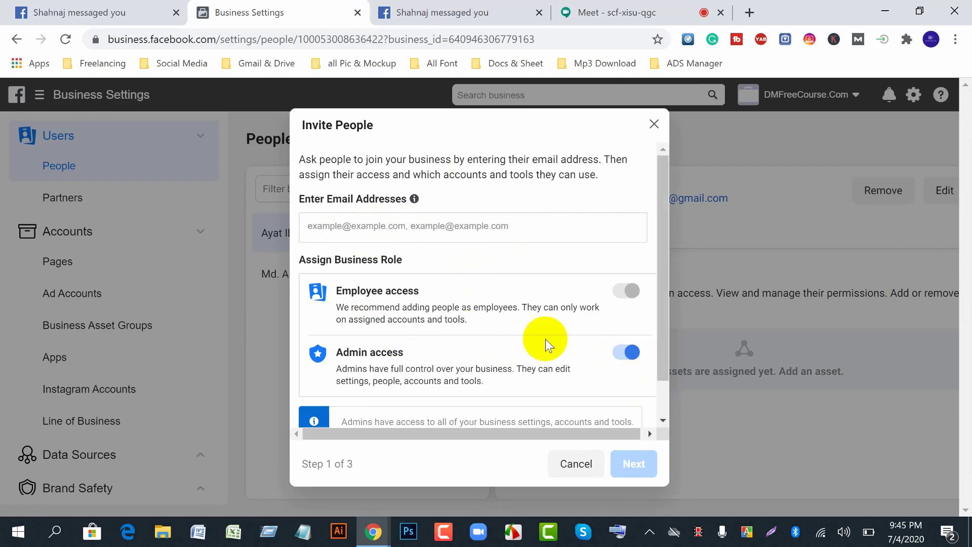
{"action": "left_click", "coordinate": [655, 124]}
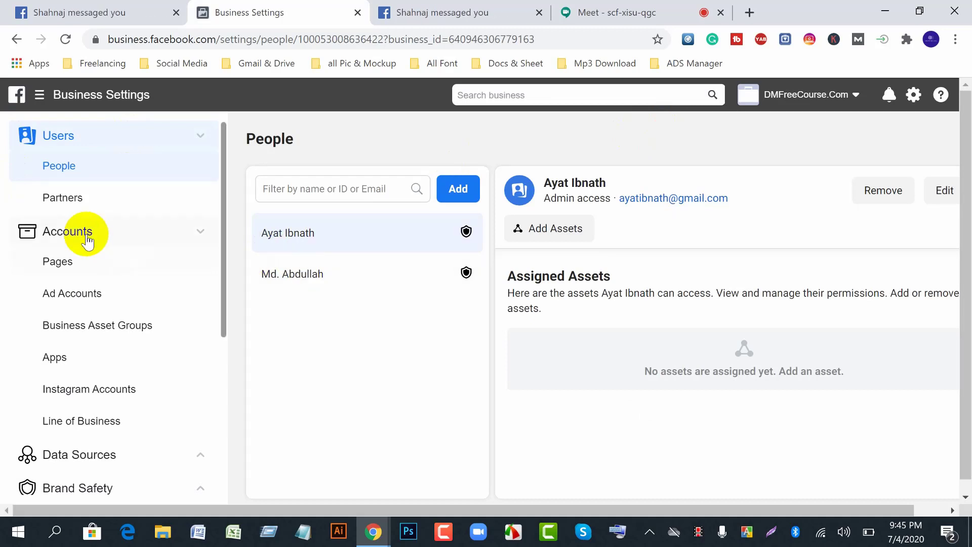
Open the Partners settings and review the options for sharing assets with a partner and requesting assets from one.
{"action": "left_click", "coordinate": [62, 197]}
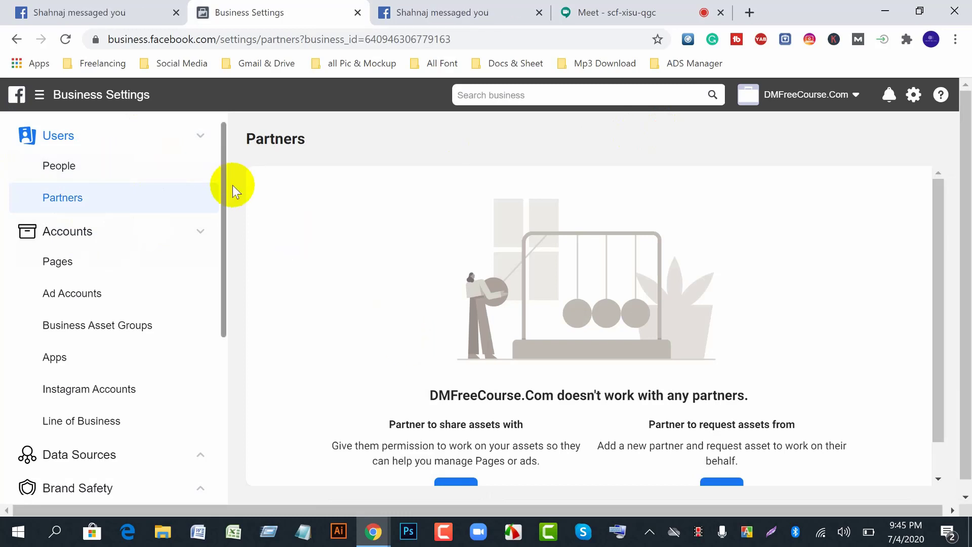
{"action": "scroll", "coordinate": [540, 360], "scroll_direction": "down", "scroll_amount": 1}
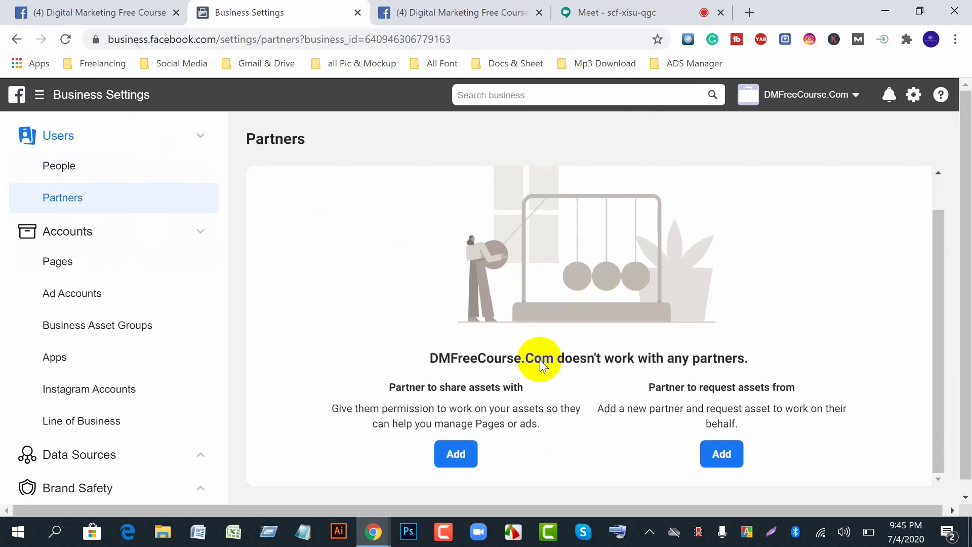
{"action": "scroll", "coordinate": [542, 361], "scroll_direction": "down", "scroll_amount": 1}
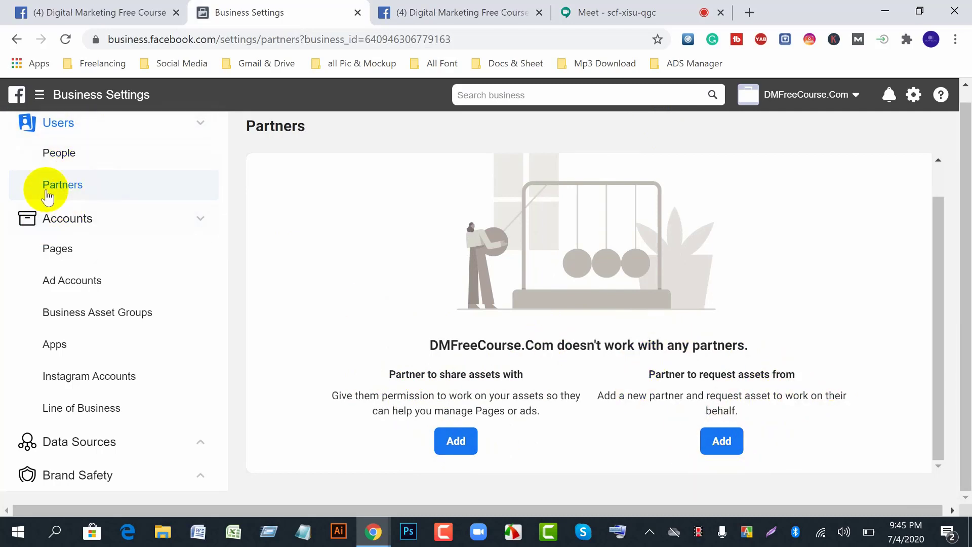
Switch to the Google Meet call, admit the people waiting to join, and return to Business Settings.
{"action": "left_click", "coordinate": [600, 20]}
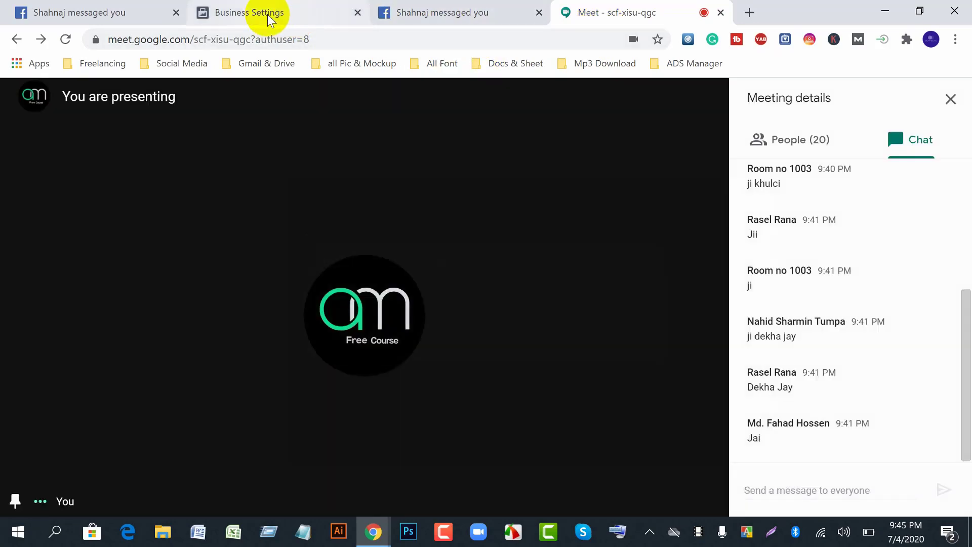
{"action": "left_click", "coordinate": [272, 15]}
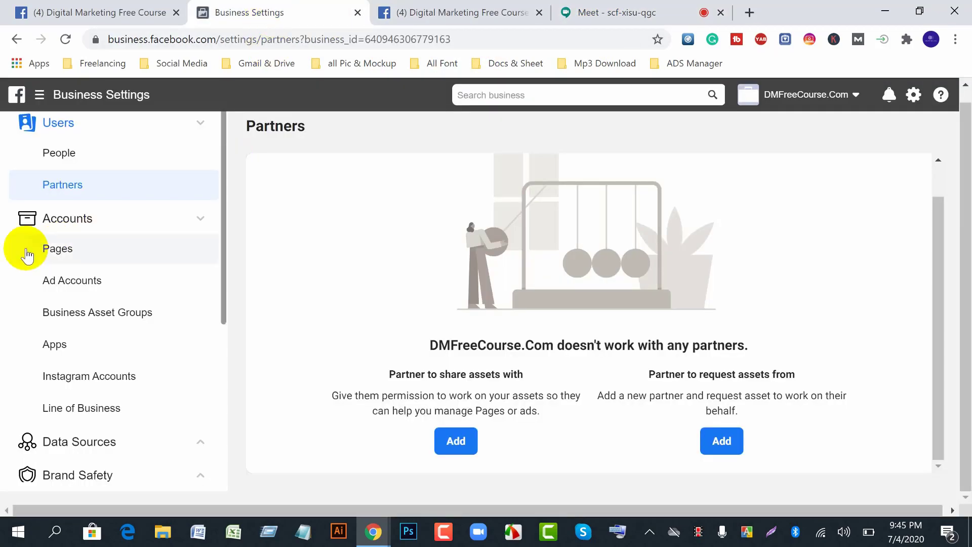
{"action": "left_click", "coordinate": [583, 10]}
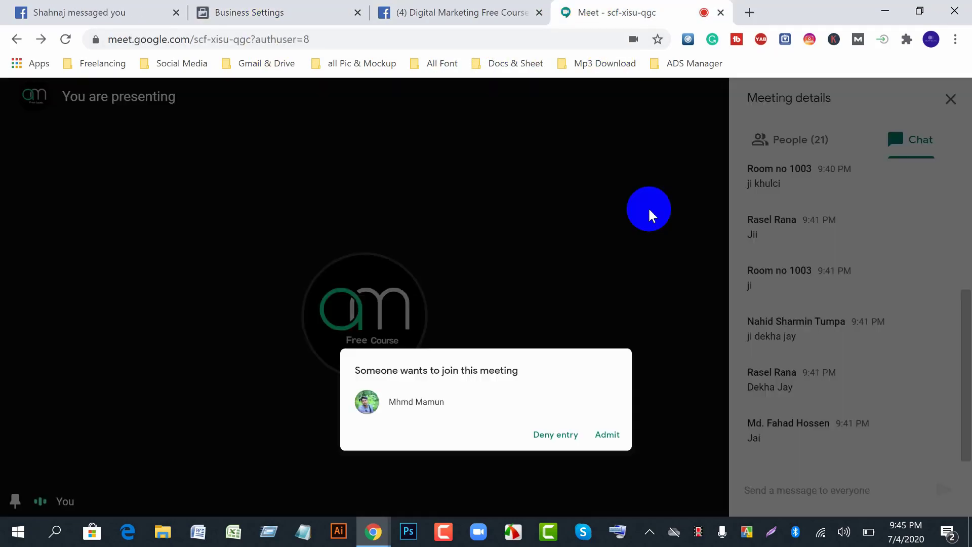
{"action": "left_click", "coordinate": [636, 340]}
{"action": "left_click", "coordinate": [243, 19]}
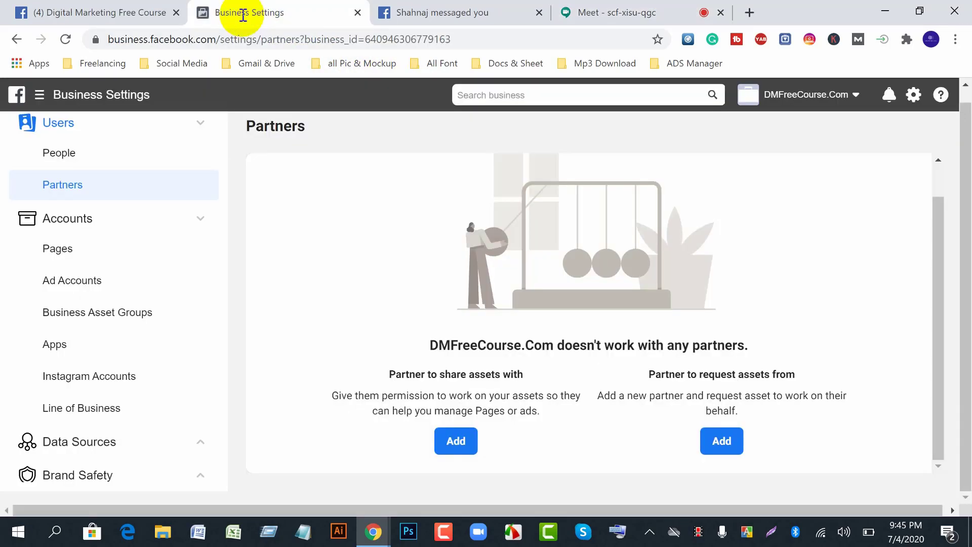
{"action": "left_click", "coordinate": [604, 24]}
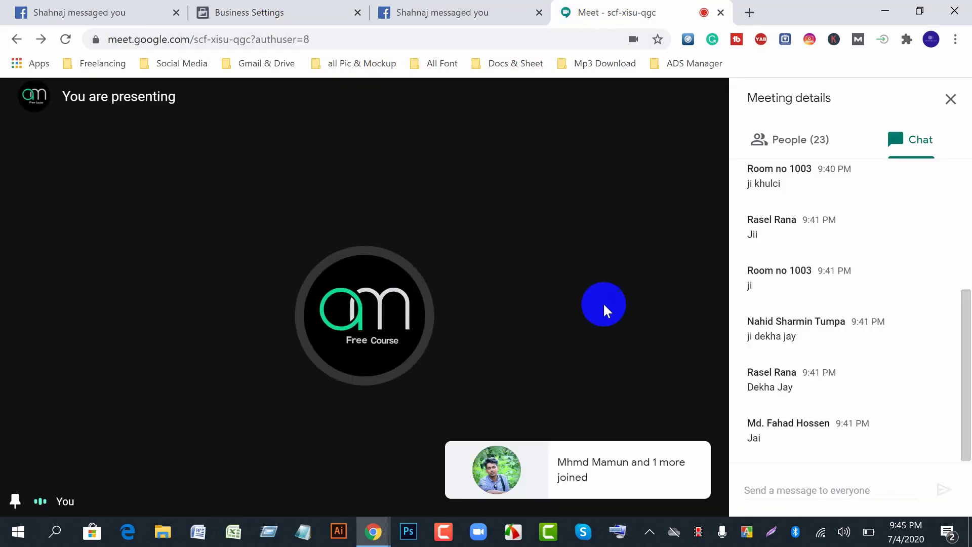
{"action": "left_click", "coordinate": [292, 19]}
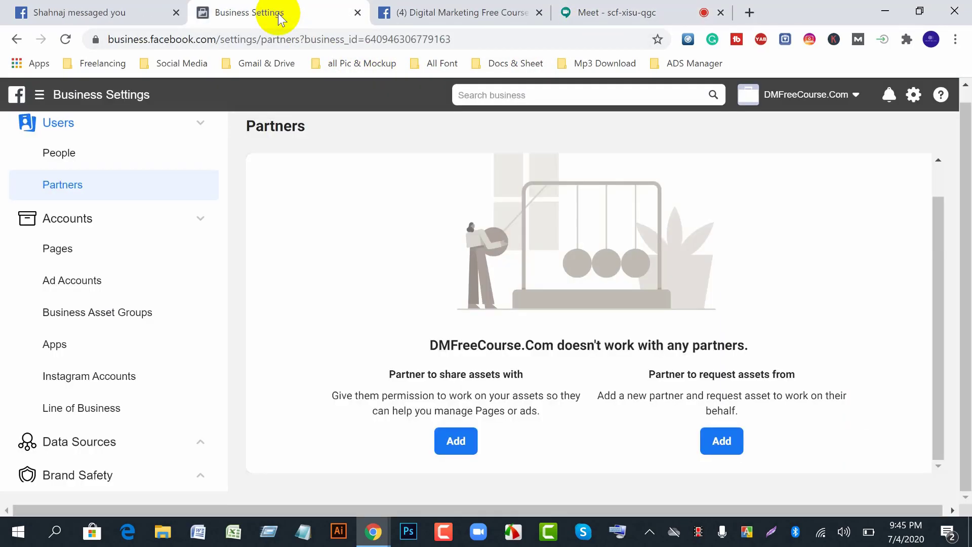
Open the Pages settings of the business, and close both chat windows on the Digital Marketing Free Course Facebook page.
{"action": "left_click", "coordinate": [60, 256]}
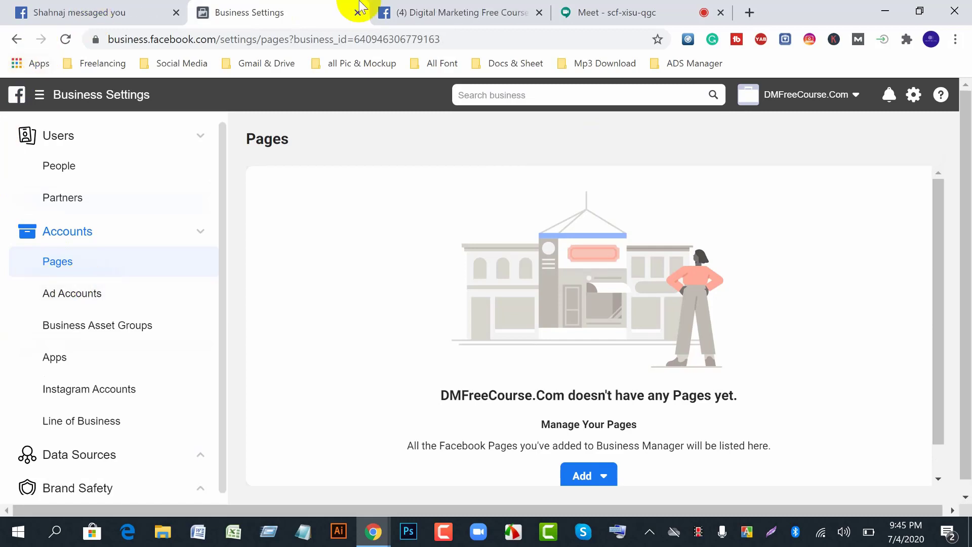
{"action": "left_click", "coordinate": [498, 15]}
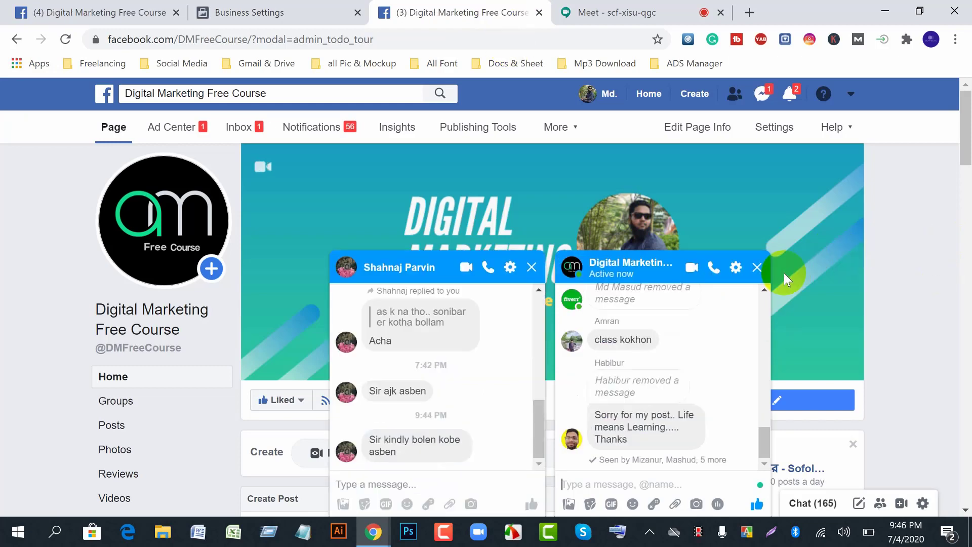
{"action": "left_click", "coordinate": [757, 267]}
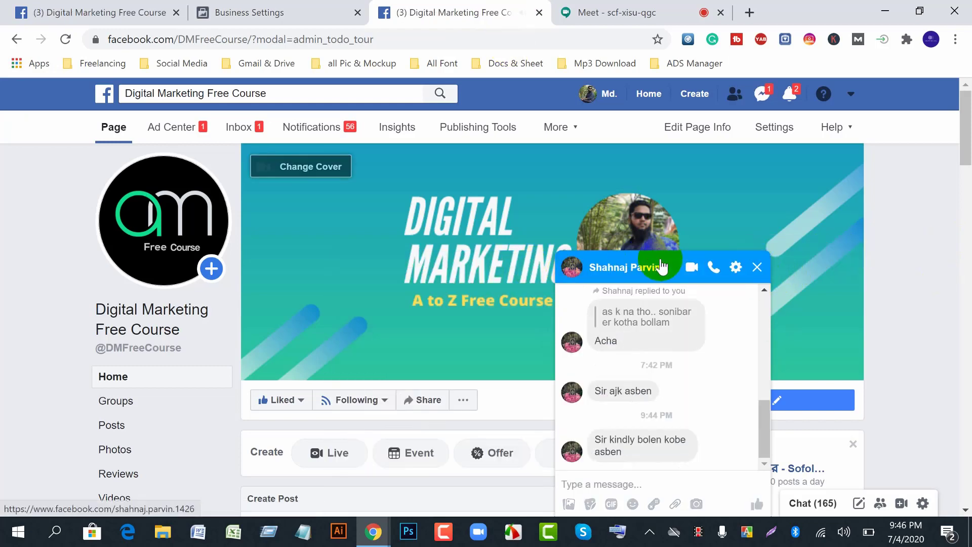
{"action": "left_click", "coordinate": [758, 269]}
Look over the Digital Marketing Free Course Facebook page and return to the Pages settings.
{"action": "scroll", "coordinate": [655, 333], "scroll_direction": "down", "scroll_amount": 10}
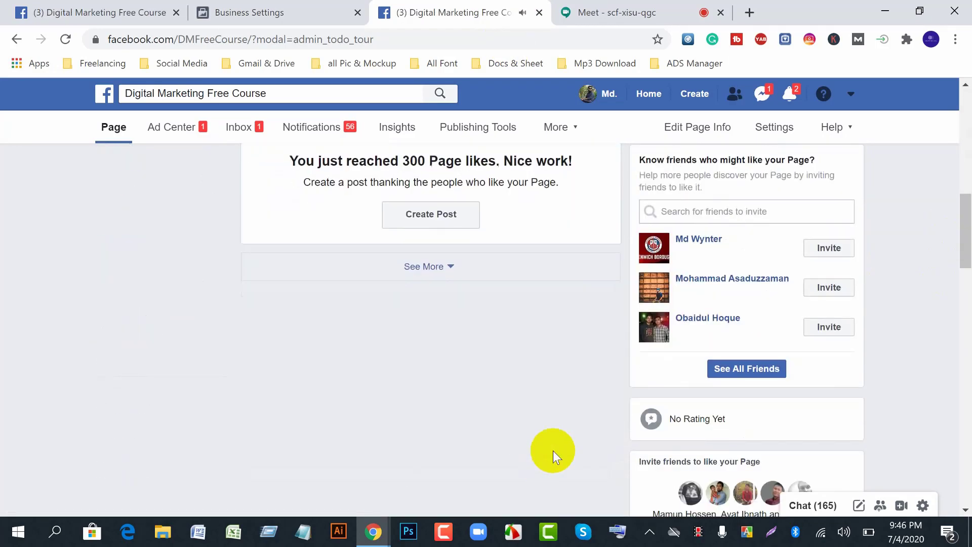
{"action": "scroll", "coordinate": [554, 449], "scroll_direction": "up", "scroll_amount": 5}
{"action": "scroll", "coordinate": [165, 410], "scroll_direction": "down", "scroll_amount": 4}
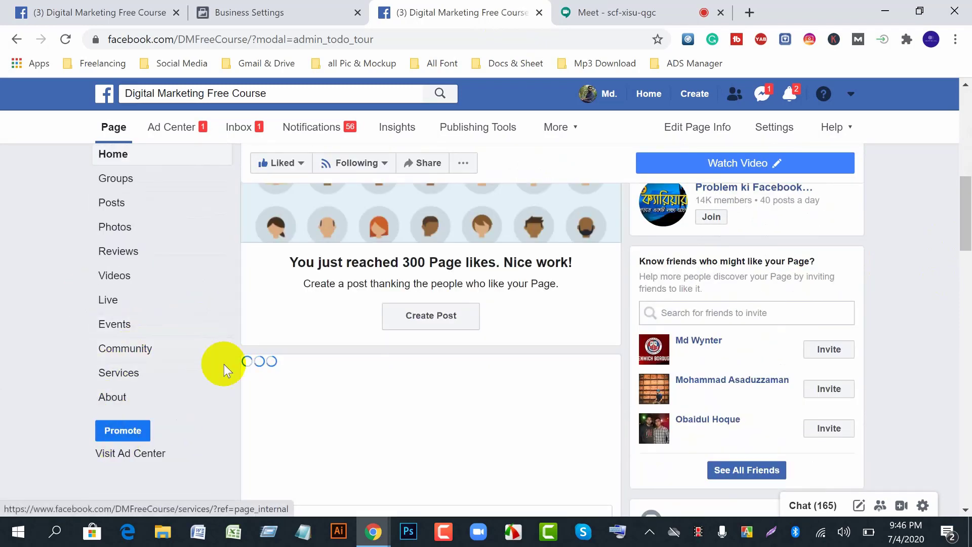
{"action": "left_click", "coordinate": [303, 15]}
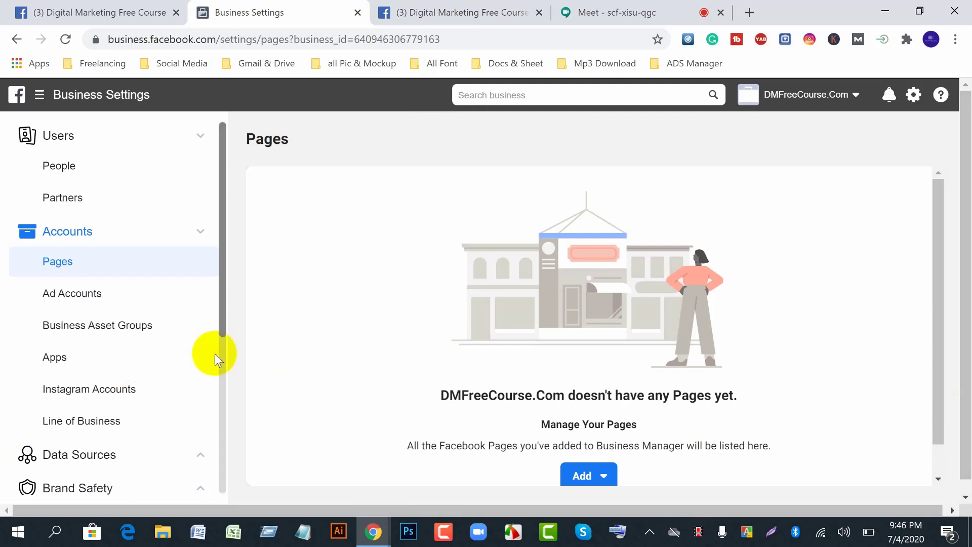
{"action": "left_click", "coordinate": [421, 19]}
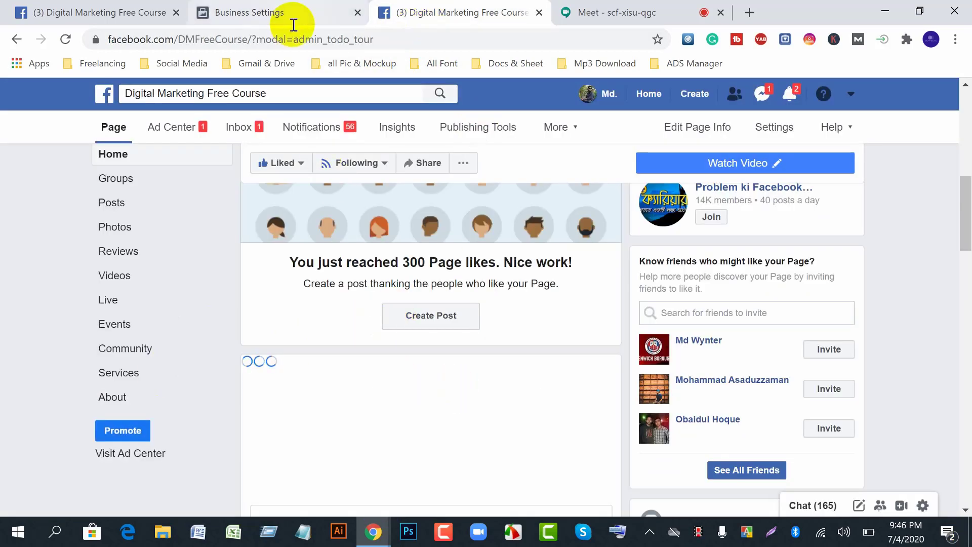
{"action": "left_click", "coordinate": [245, 15]}
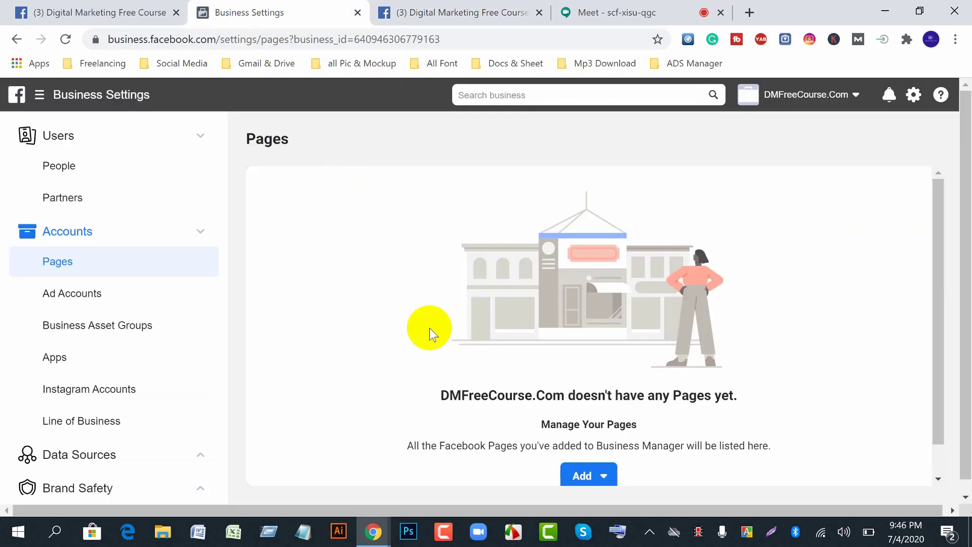
Review the ways to add a Page to the business and choose Add a Page.
{"action": "scroll", "coordinate": [430, 327], "scroll_direction": "down", "scroll_amount": 1}
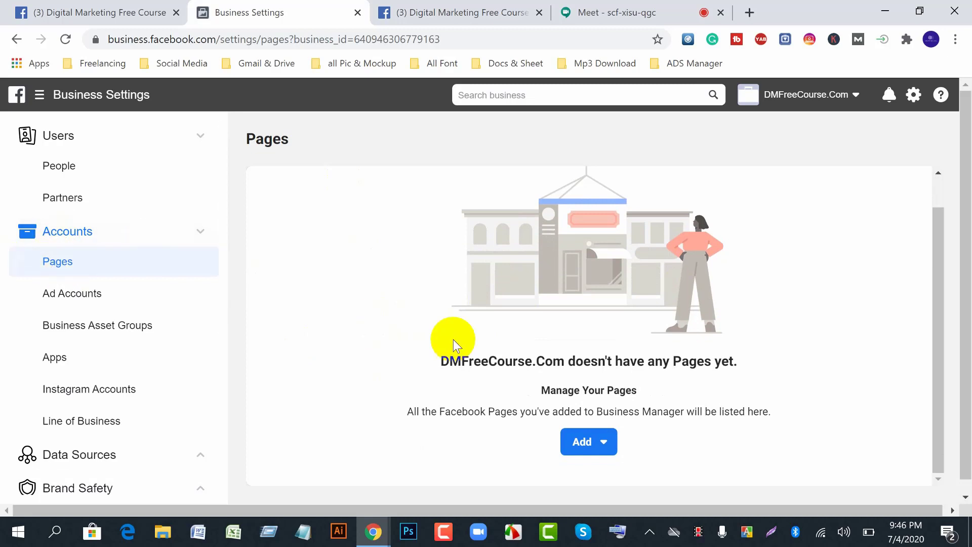
{"action": "left_click", "coordinate": [589, 441]}
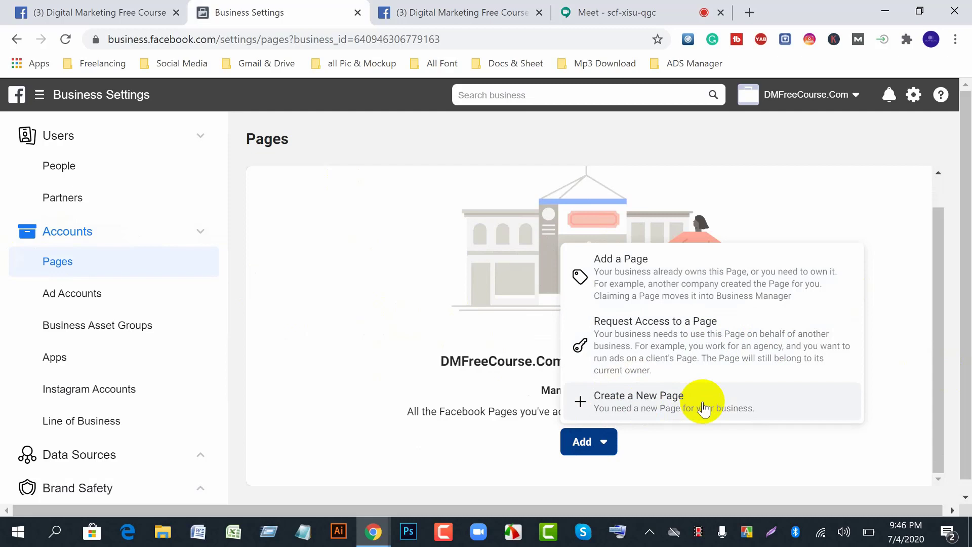
{"action": "left_click", "coordinate": [72, 20]}
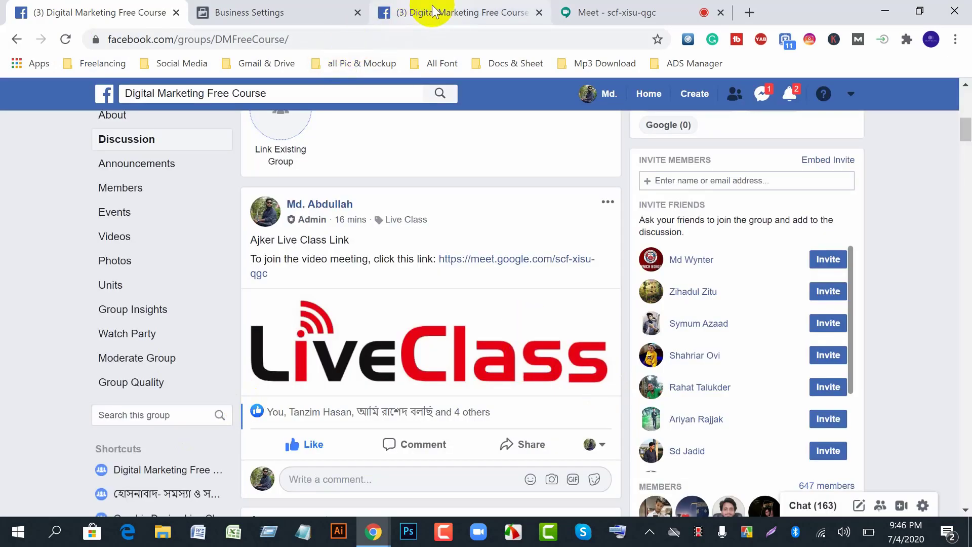
{"action": "left_click", "coordinate": [304, 20]}
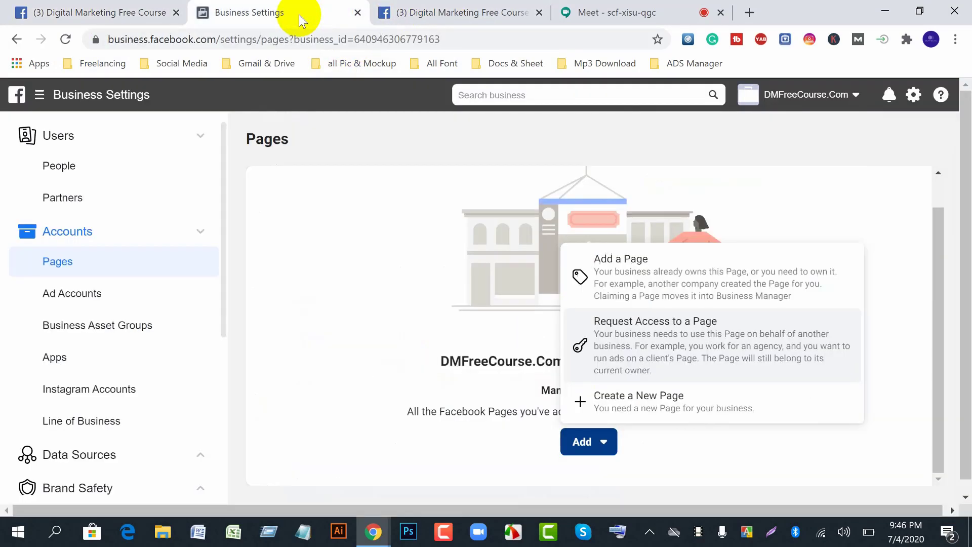
{"action": "left_click", "coordinate": [673, 285]}
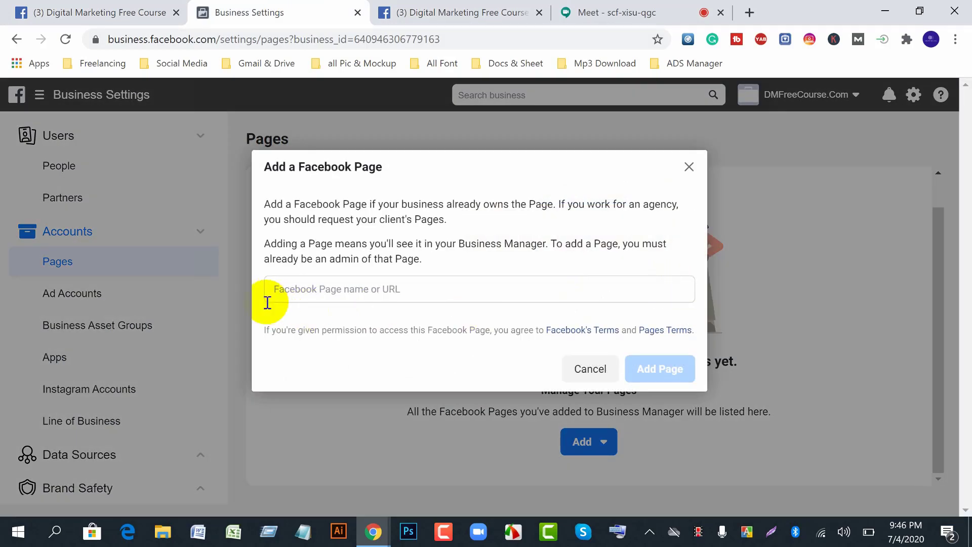
Search for "digi", add the Digital Marketing Free Course page to the business, and dismiss the approval notice.
{"action": "left_click", "coordinate": [340, 292]}
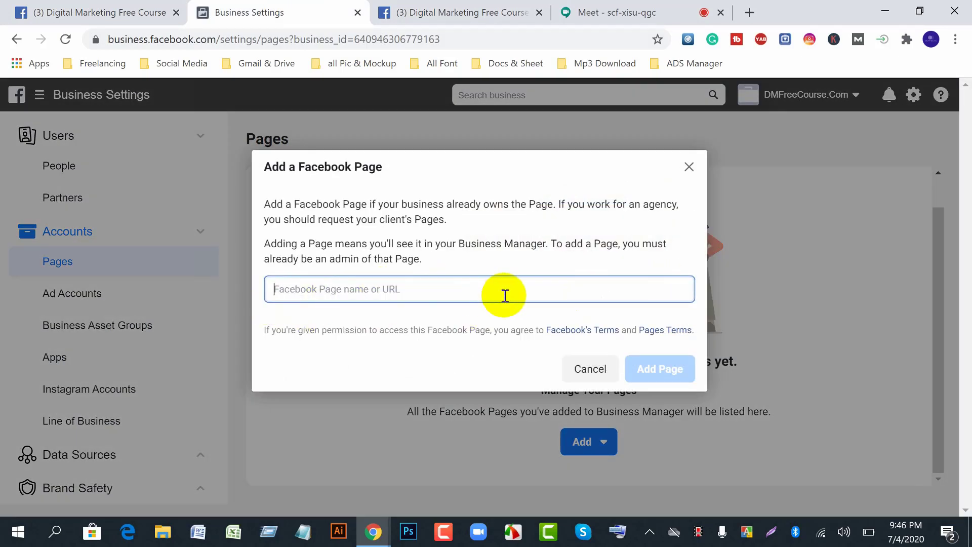
{"action": "type", "text": "di"}
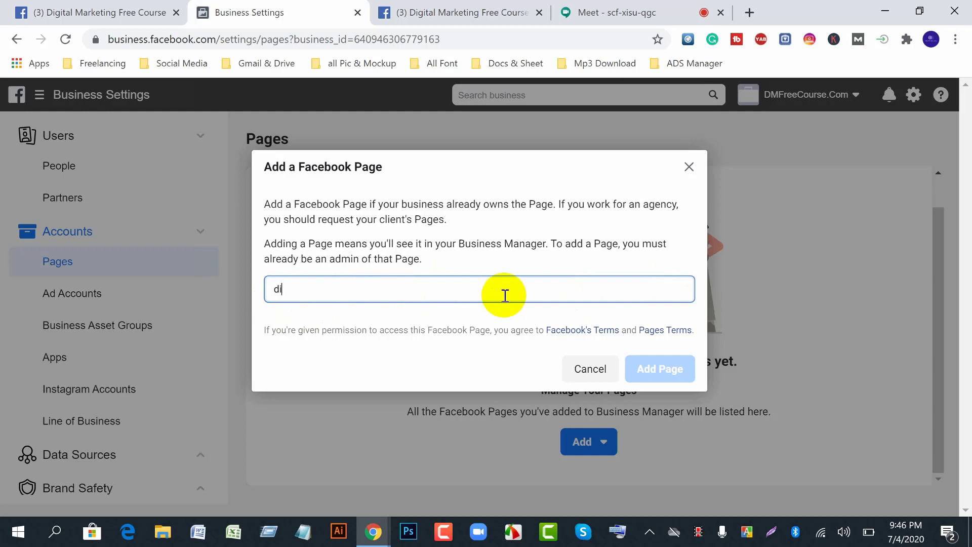
{"action": "type", "text": "gi"}
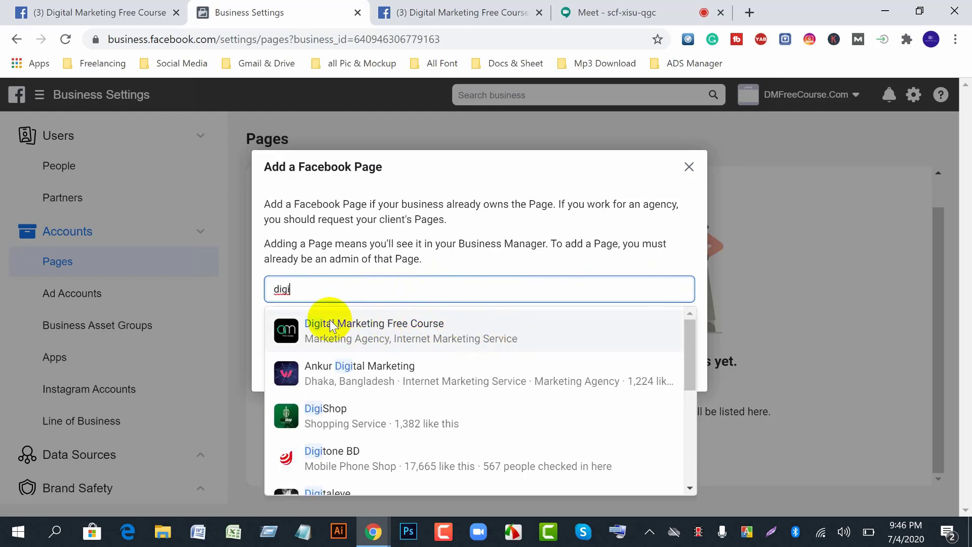
{"action": "left_click", "coordinate": [346, 337]}
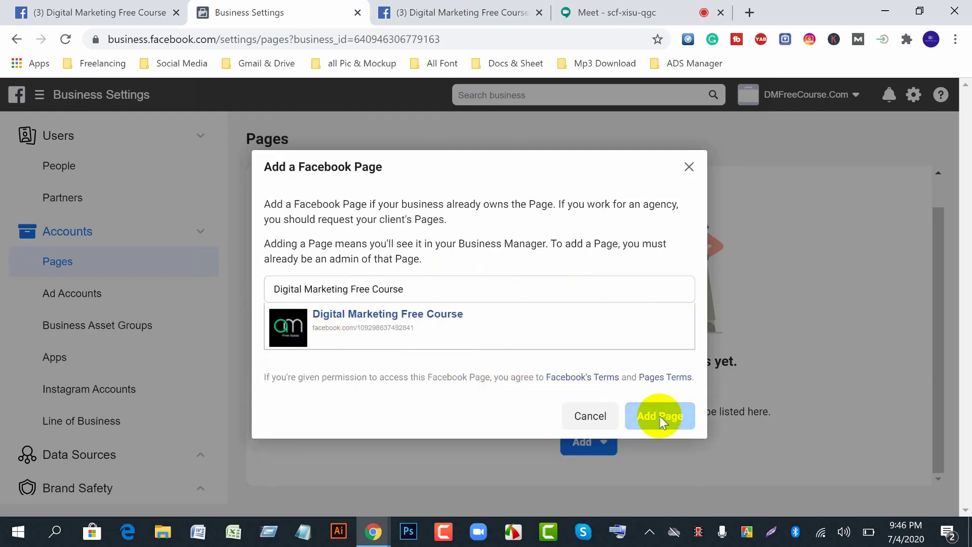
{"action": "left_click", "coordinate": [660, 416]}
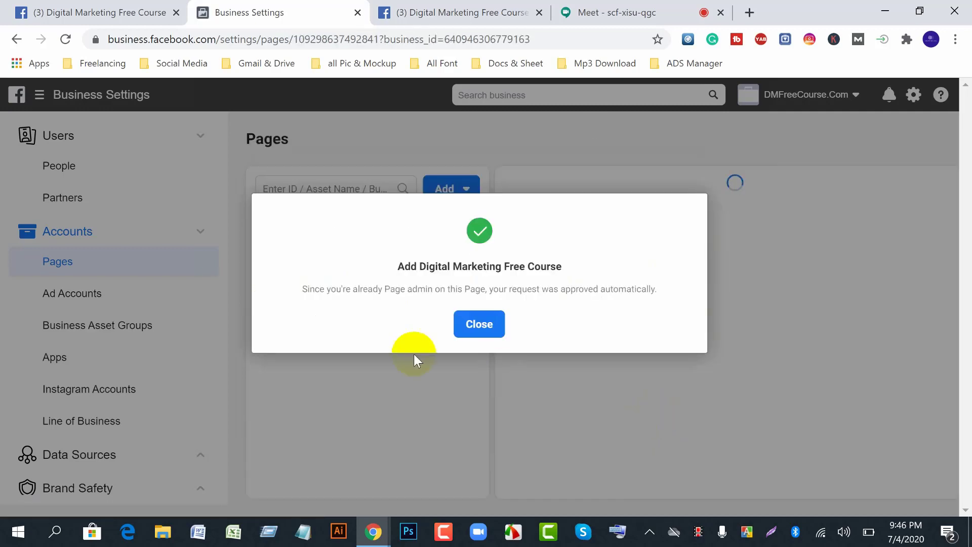
{"action": "left_click", "coordinate": [485, 328]}
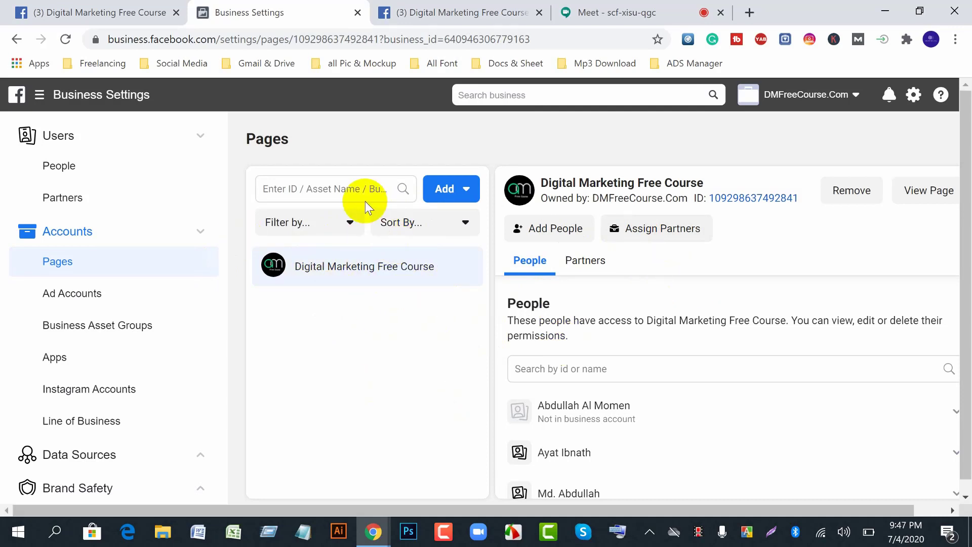
{"action": "left_click", "coordinate": [452, 195]}
{"action": "left_click", "coordinate": [476, 241]}
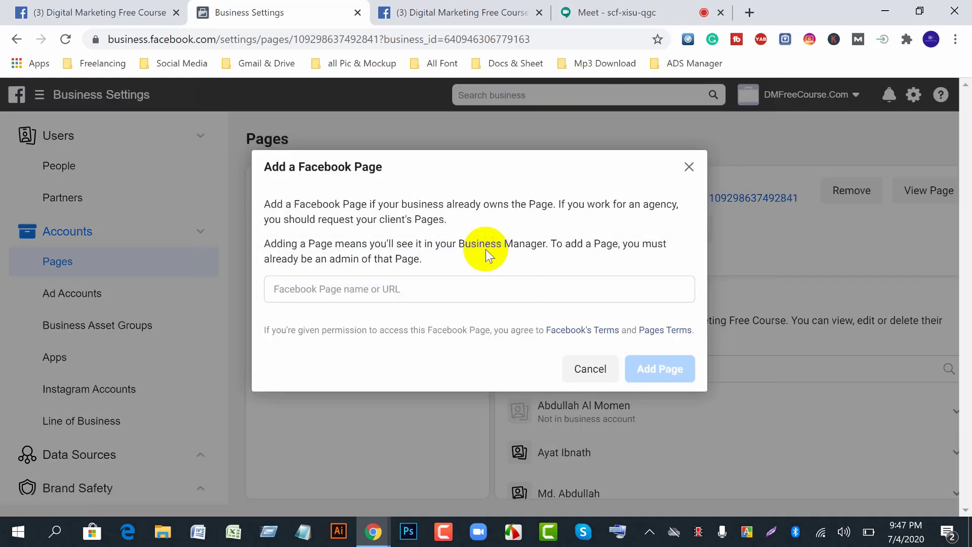
{"action": "left_click", "coordinate": [330, 287]}
{"action": "type", "text": "cdm"}
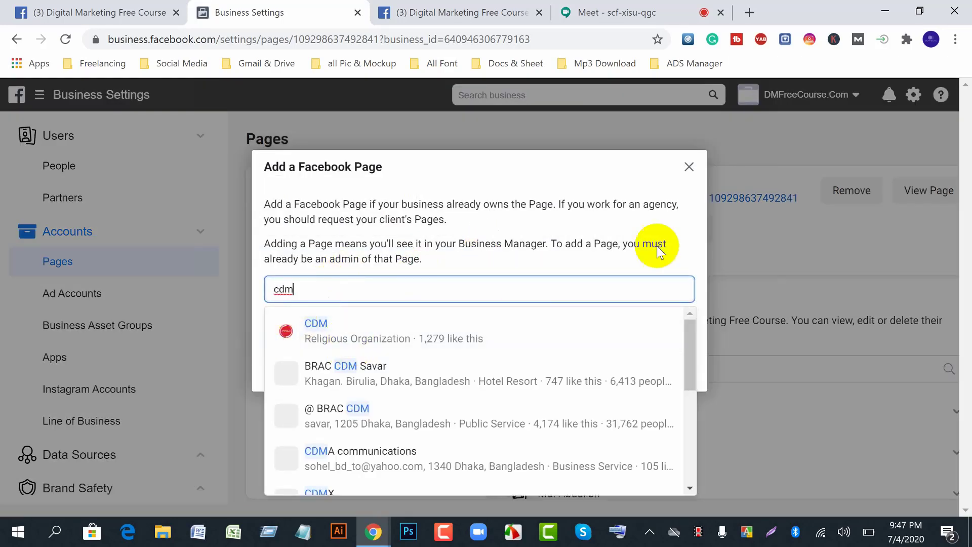
{"action": "left_click", "coordinate": [689, 167]}
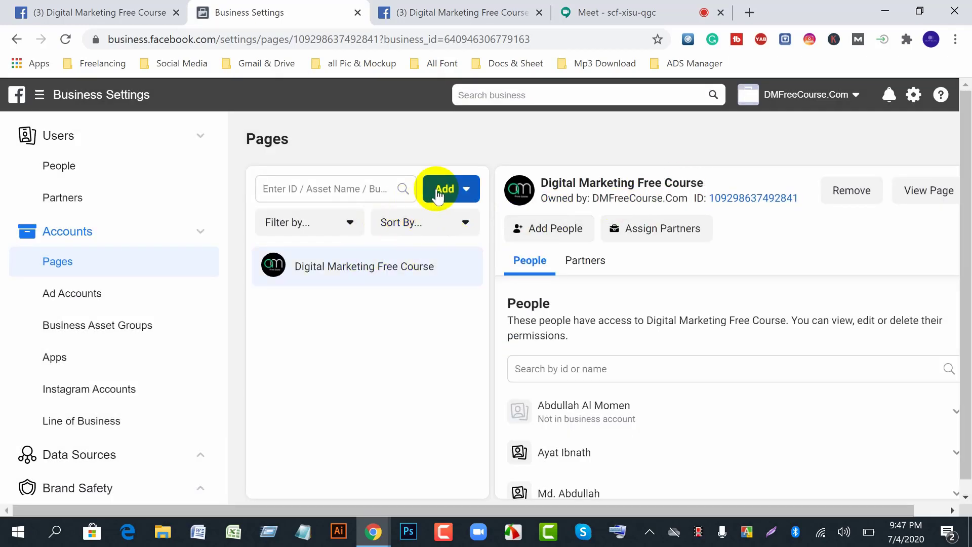
Search for "prev", add the Prevalent Technology Limited Page to the business, and dismiss the approval notice.
{"action": "left_click", "coordinate": [440, 190]}
{"action": "left_click", "coordinate": [461, 245]}
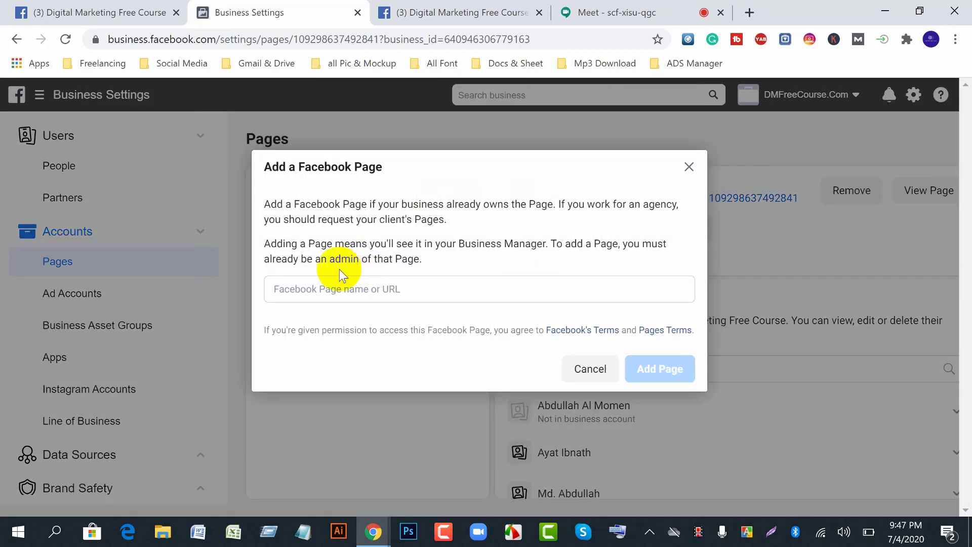
{"action": "type", "text": "prev"}
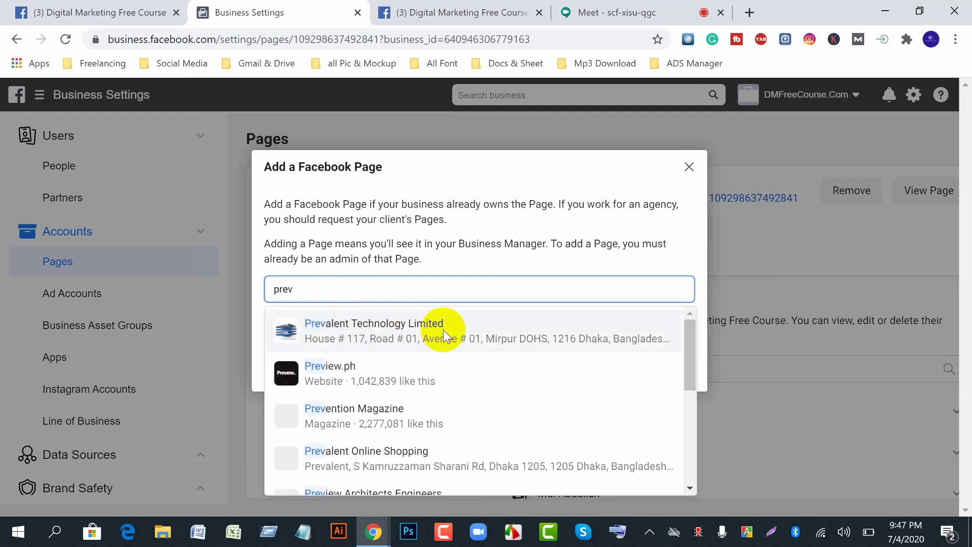
{"action": "left_click", "coordinate": [442, 330]}
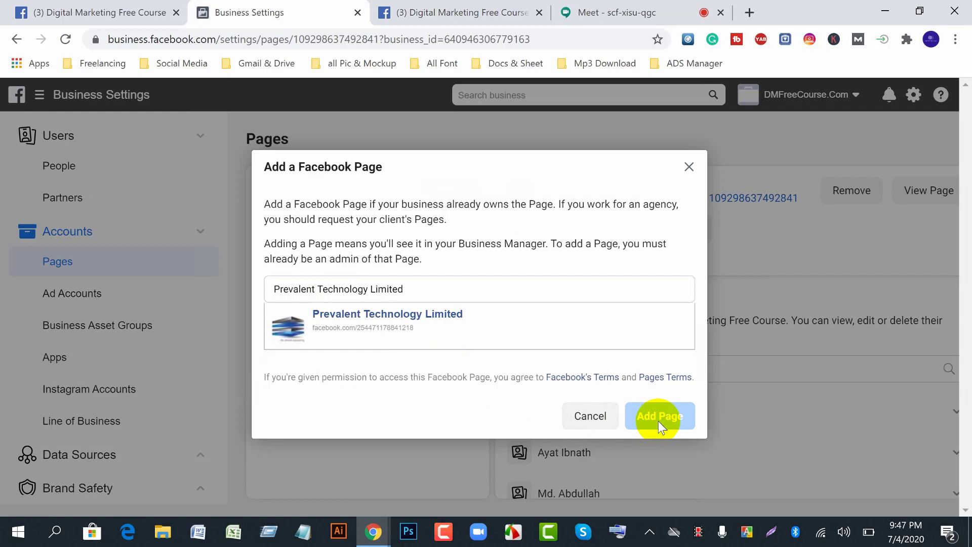
{"action": "left_click", "coordinate": [659, 422]}
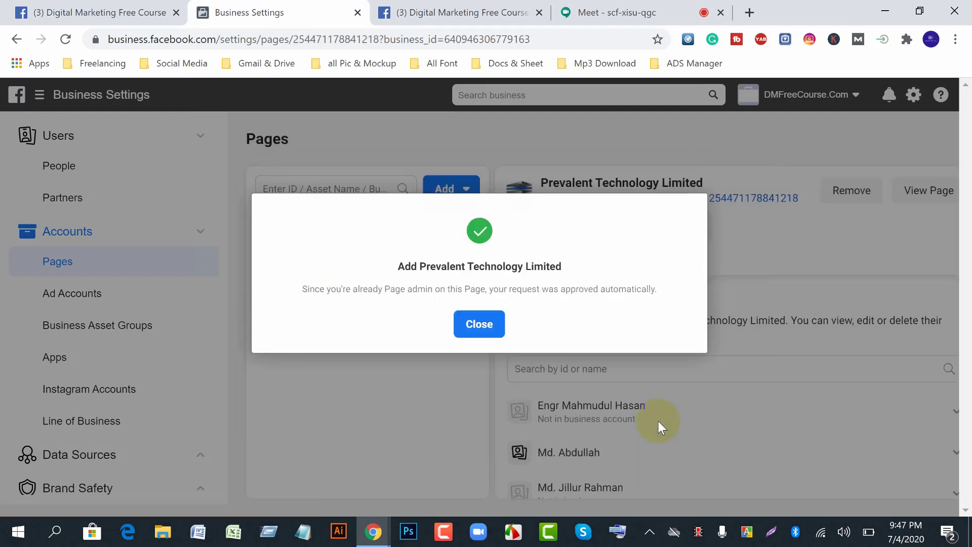
{"action": "left_click", "coordinate": [479, 325]}
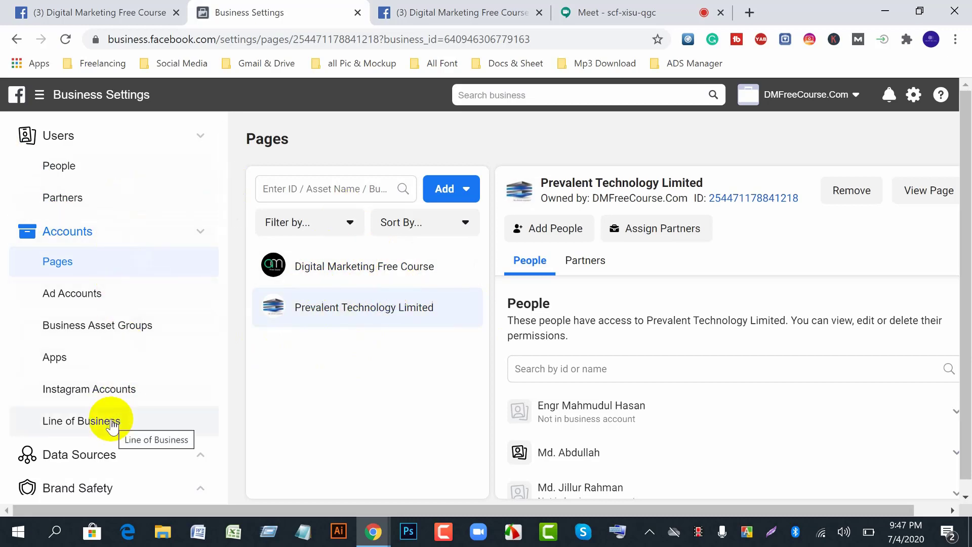
{"action": "scroll", "coordinate": [111, 425], "scroll_direction": "down", "scroll_amount": 5}
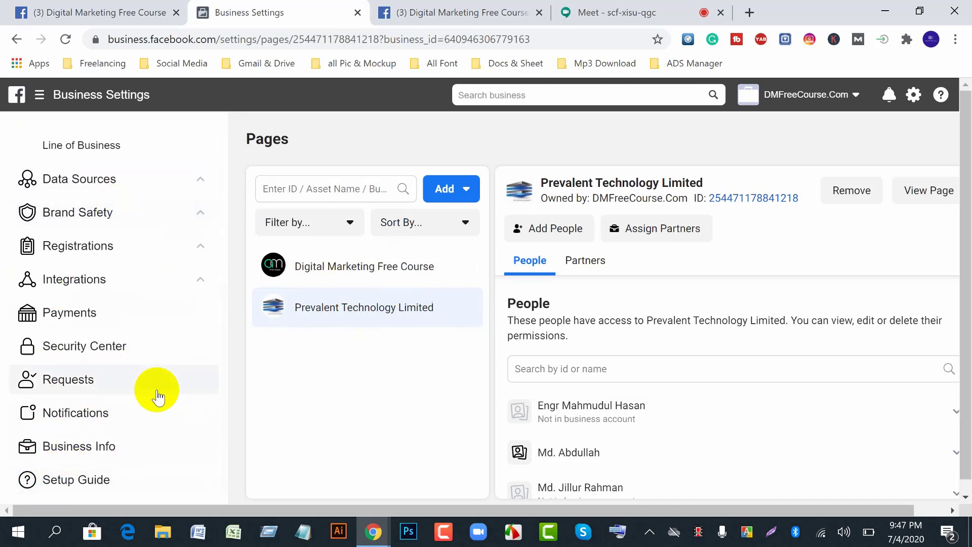
{"action": "scroll", "coordinate": [158, 398], "scroll_direction": "up", "scroll_amount": 5}
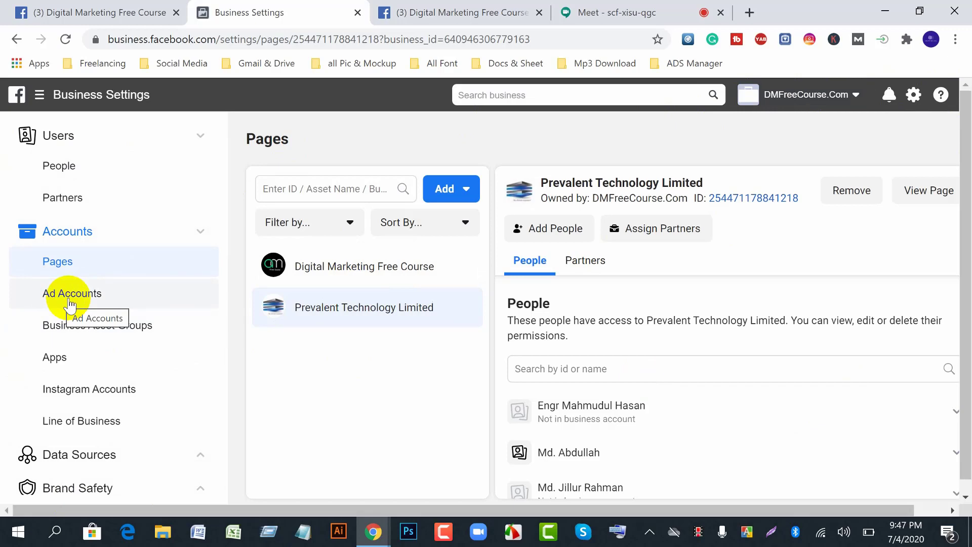
Switch to Google Meet to check the chat and the participant list, and return to the Business Settings.
{"action": "left_click", "coordinate": [598, 13]}
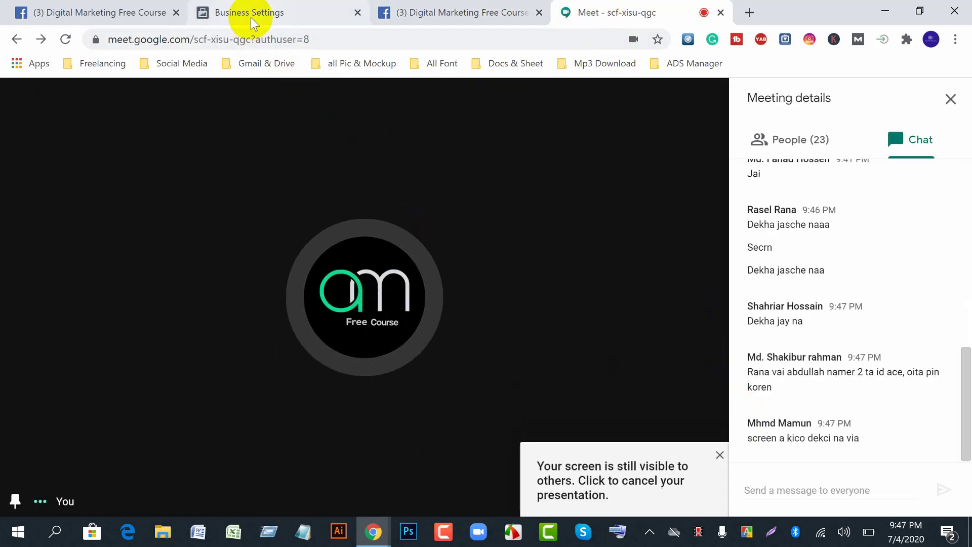
{"action": "scroll", "coordinate": [922, 299], "scroll_direction": "up", "scroll_amount": 8}
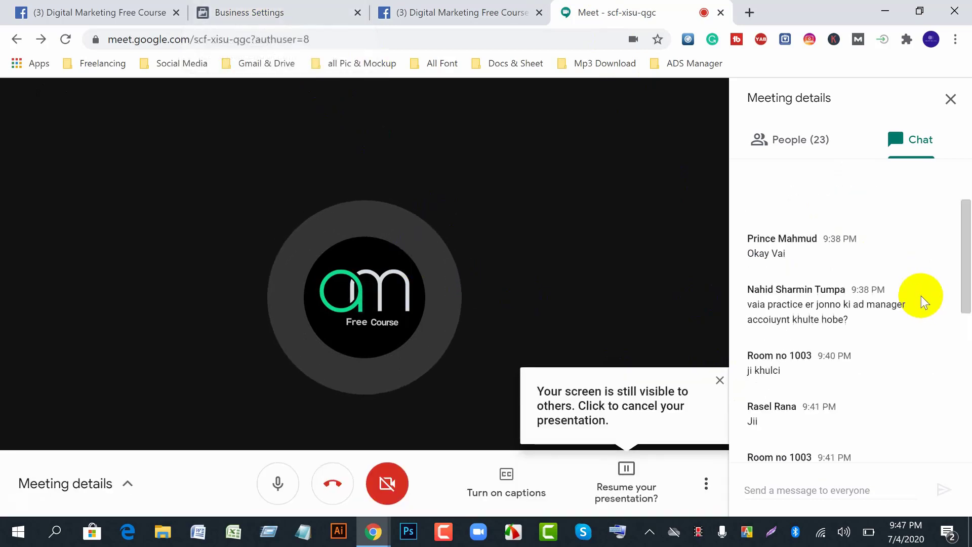
{"action": "left_click", "coordinate": [802, 147]}
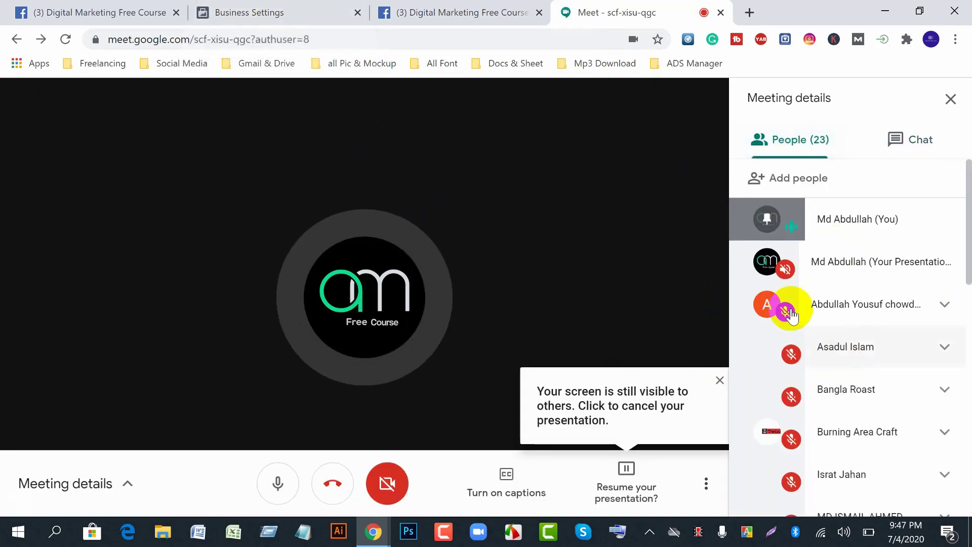
{"action": "left_click", "coordinate": [245, 13]}
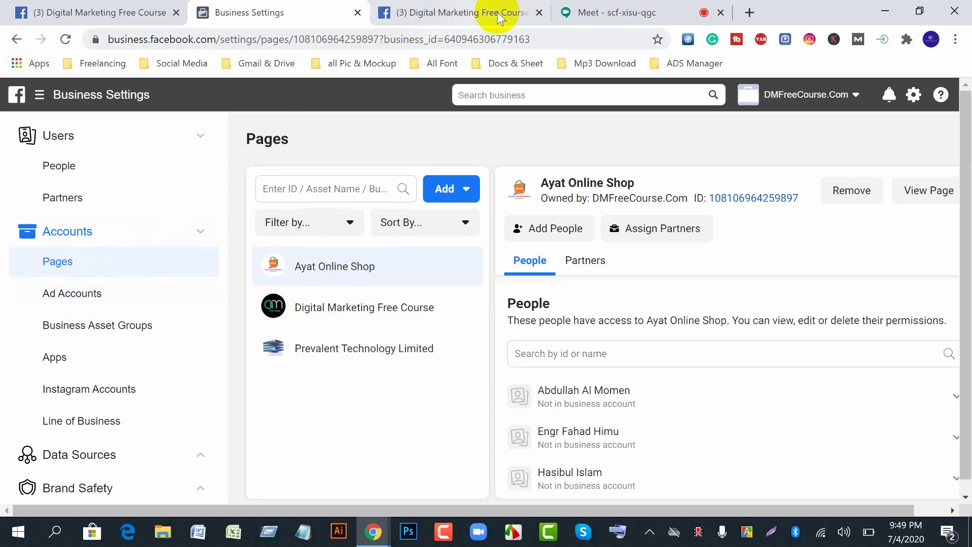
{"action": "left_click", "coordinate": [589, 15]}
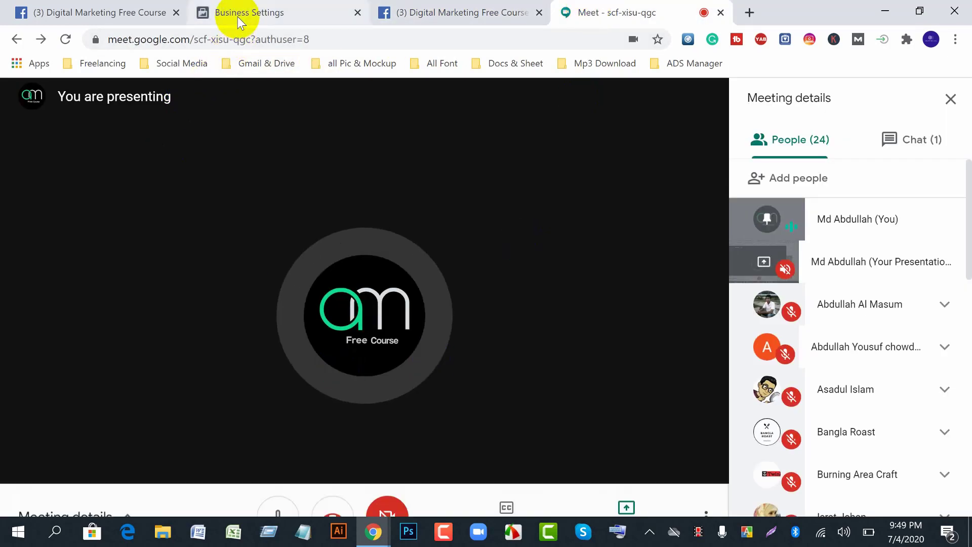
{"action": "left_click", "coordinate": [244, 15]}
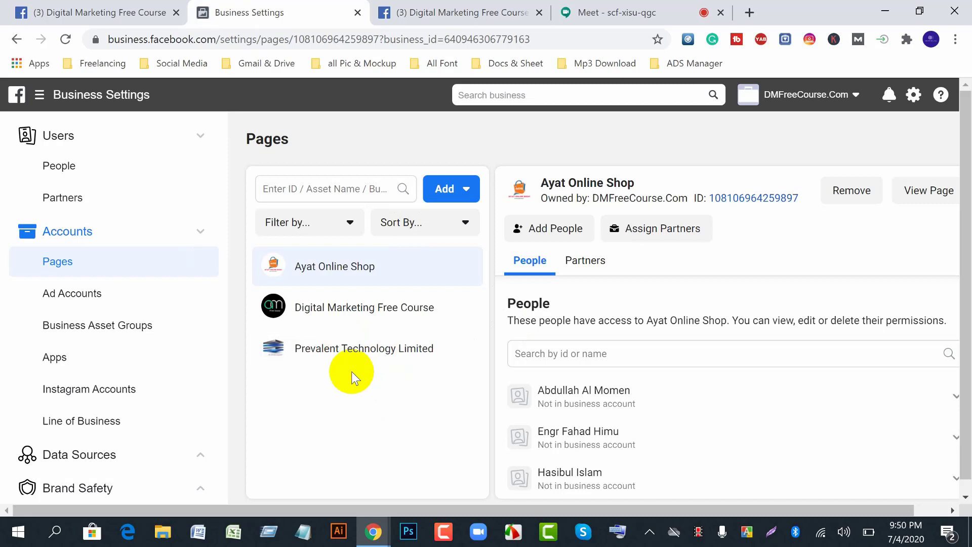
Open the Ad Accounts settings and start creating a new ad account named "Pay For Facebook Dollar".
{"action": "left_click", "coordinate": [81, 294]}
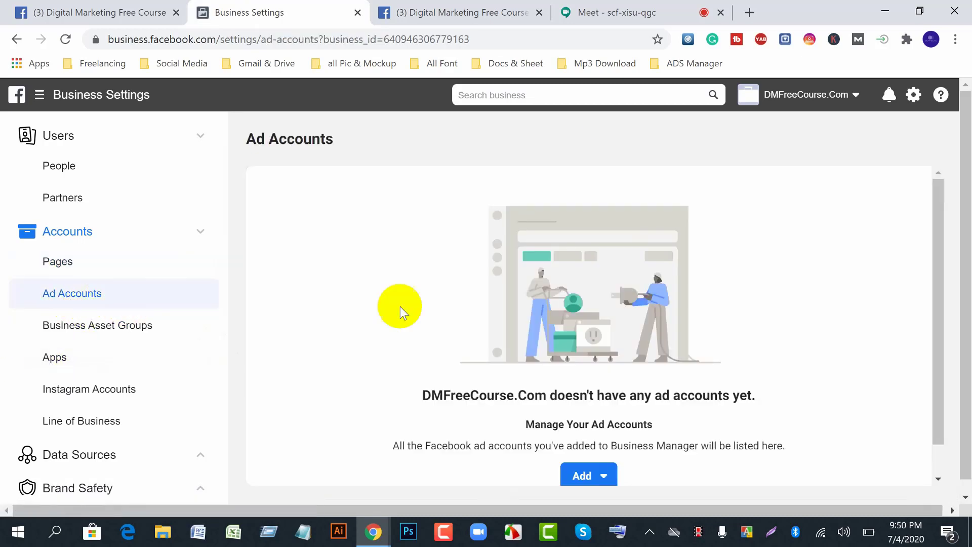
{"action": "scroll", "coordinate": [575, 380], "scroll_direction": "down", "scroll_amount": 1}
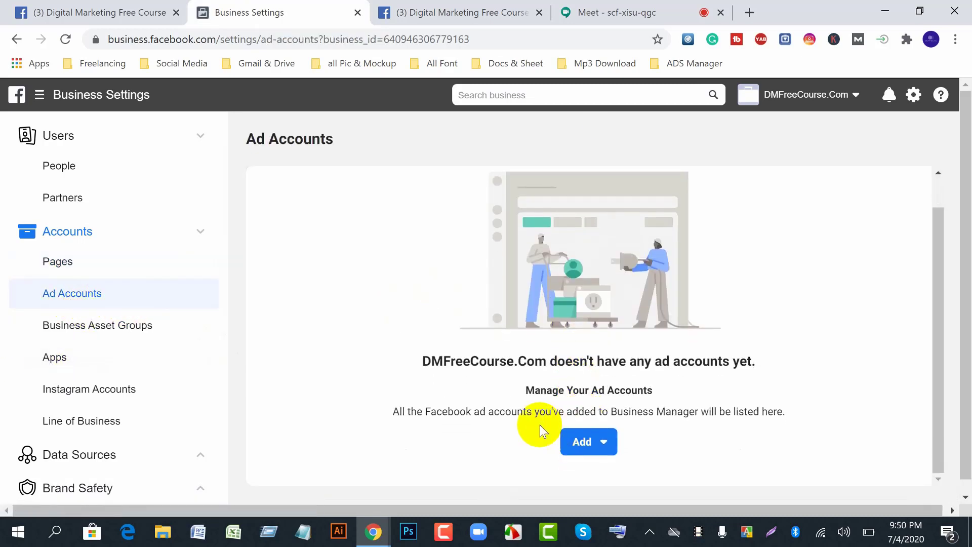
{"action": "left_click", "coordinate": [597, 455]}
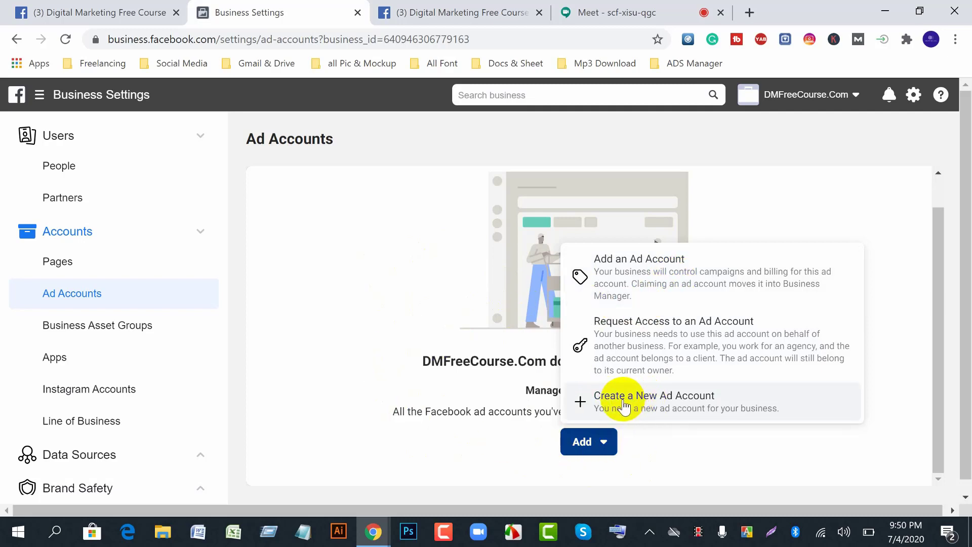
{"action": "left_click", "coordinate": [725, 410]}
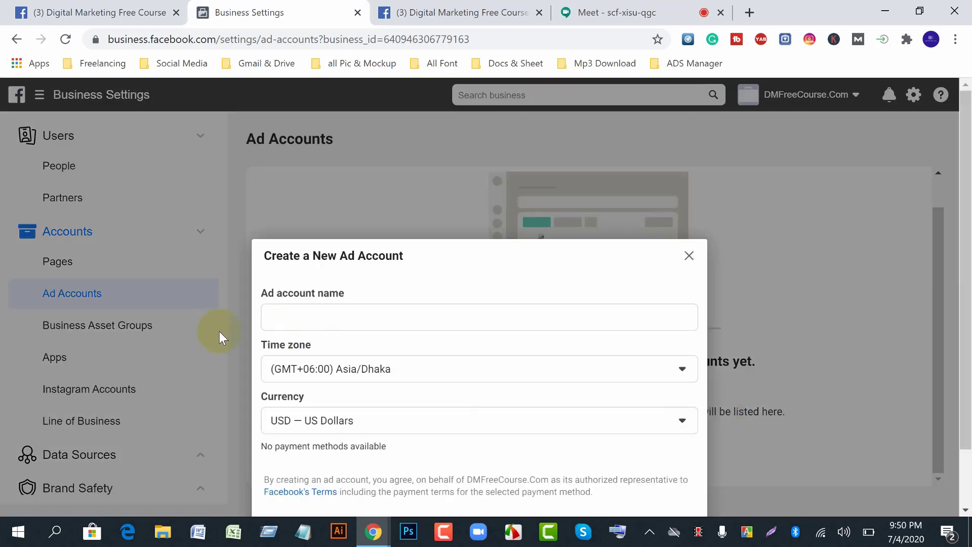
{"action": "left_click", "coordinate": [315, 318]}
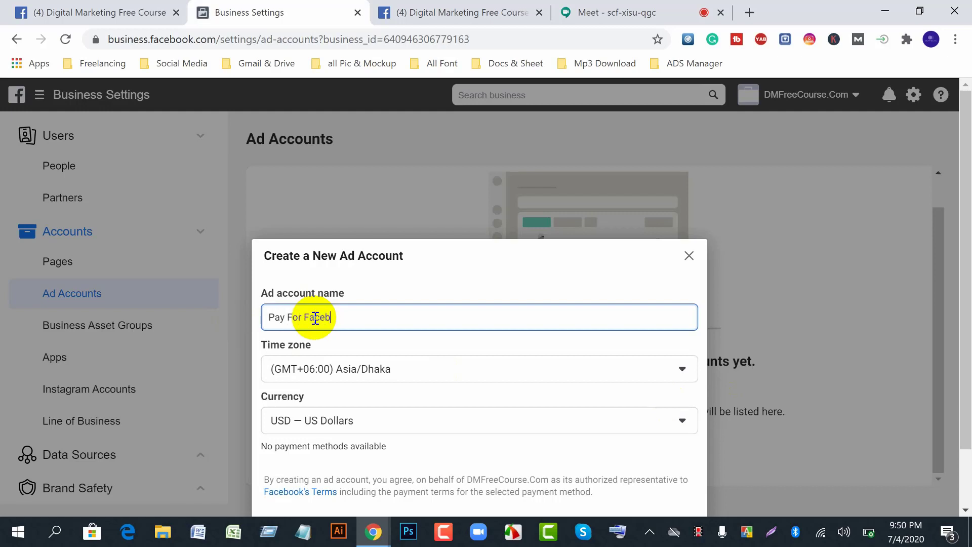
{"action": "type", "text": "ook Dollar"}
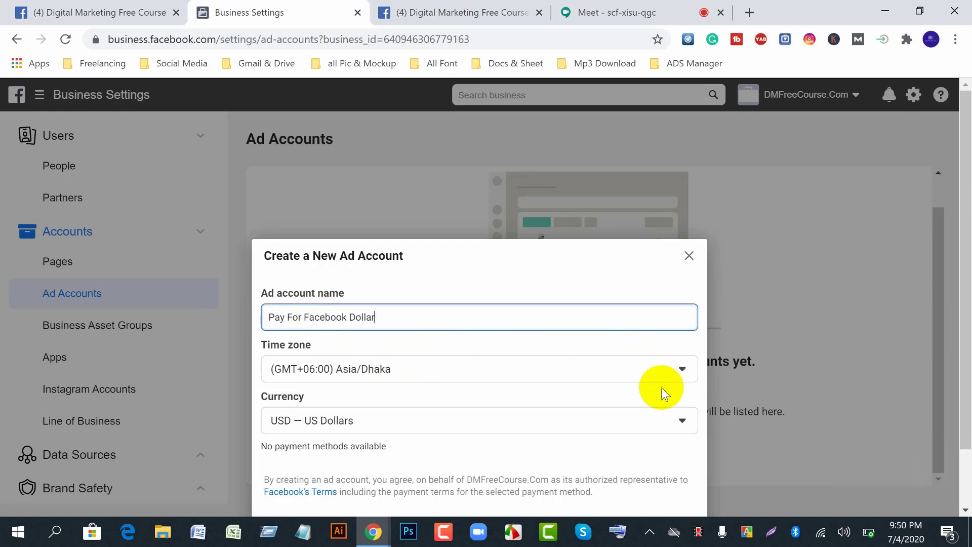
Switch to Google Meet, clear the pending join request, and return to the new ad account form.
{"action": "left_click", "coordinate": [630, 13]}
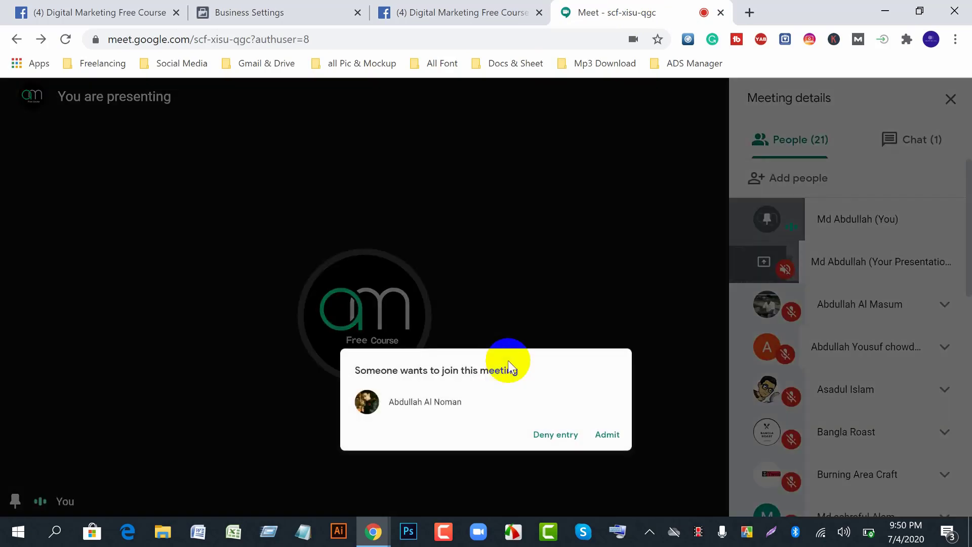
{"action": "left_click", "coordinate": [562, 340]}
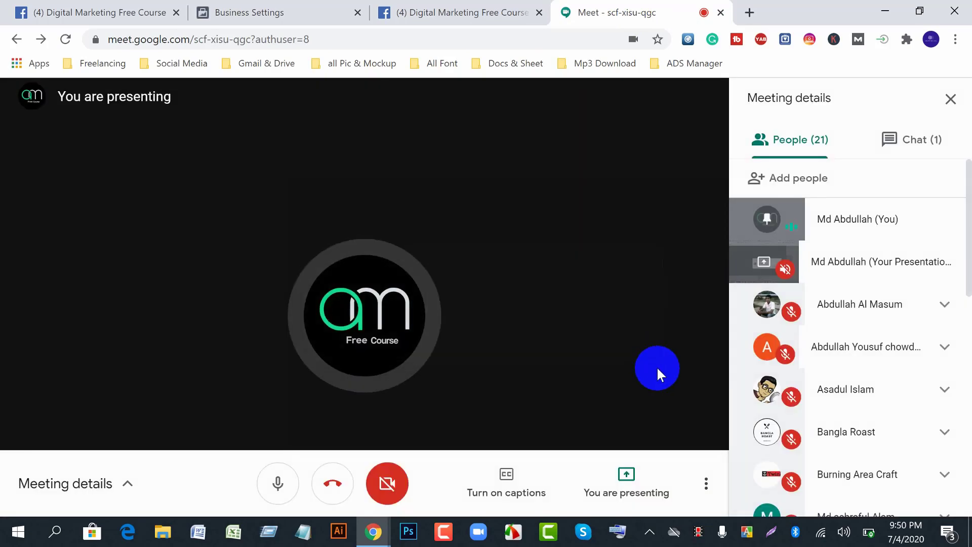
{"action": "left_click", "coordinate": [263, 14]}
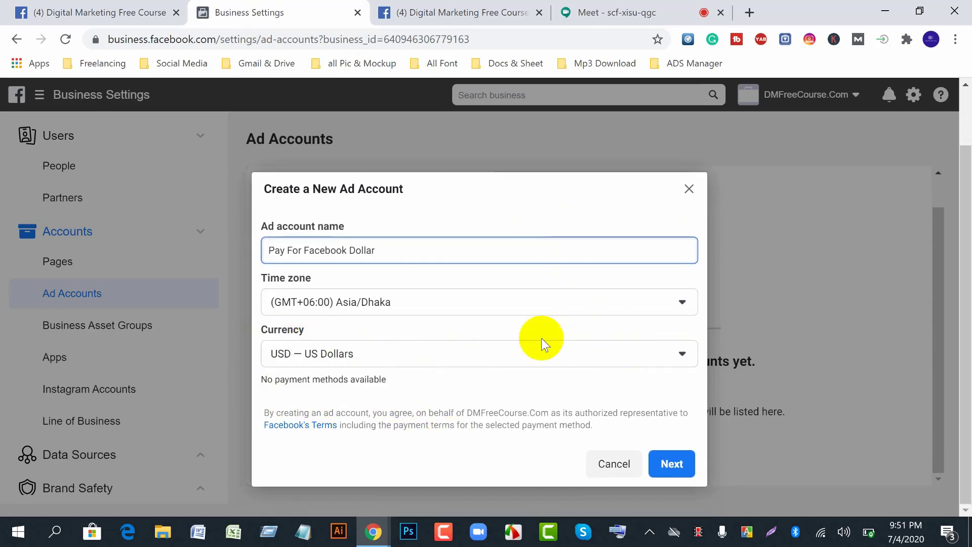
Create the ad account for use by My business (DMFreeCourse.Com), and briefly check the Google Meet call.
{"action": "left_click", "coordinate": [665, 466]}
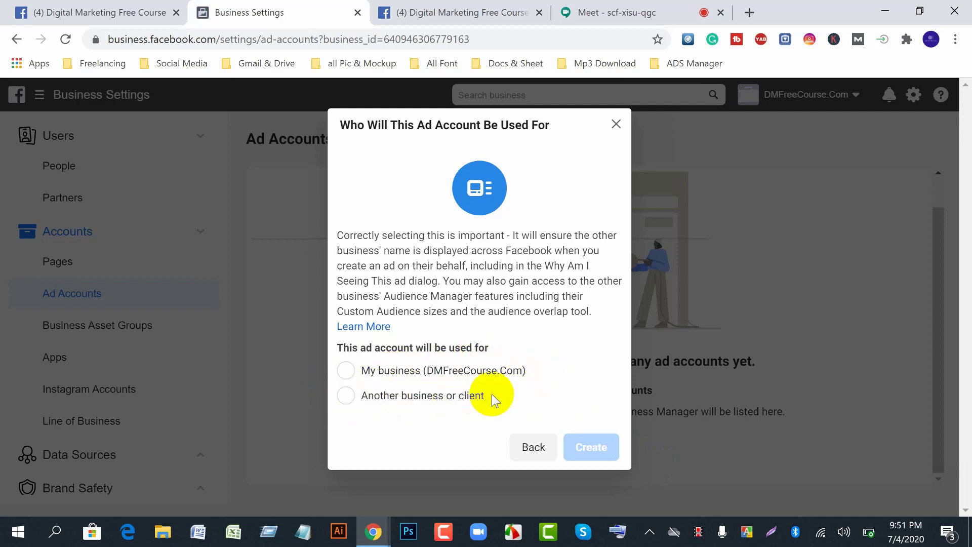
{"action": "left_click", "coordinate": [298, 357]}
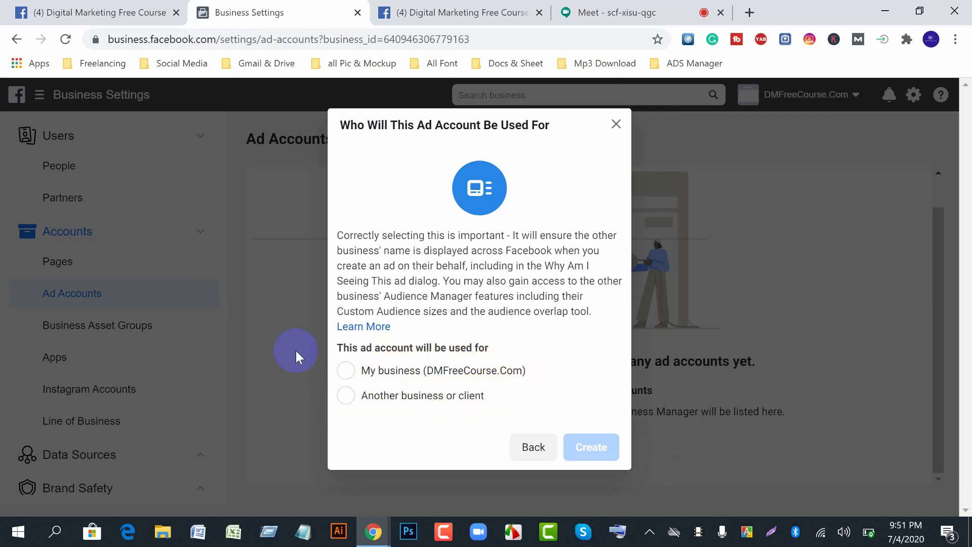
{"action": "left_click", "coordinate": [346, 372]}
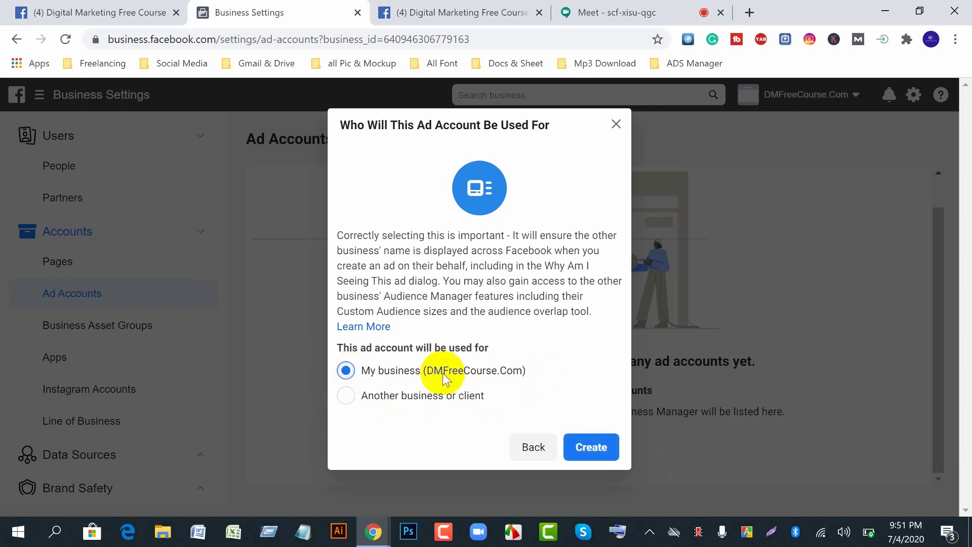
{"action": "left_click", "coordinate": [589, 451]}
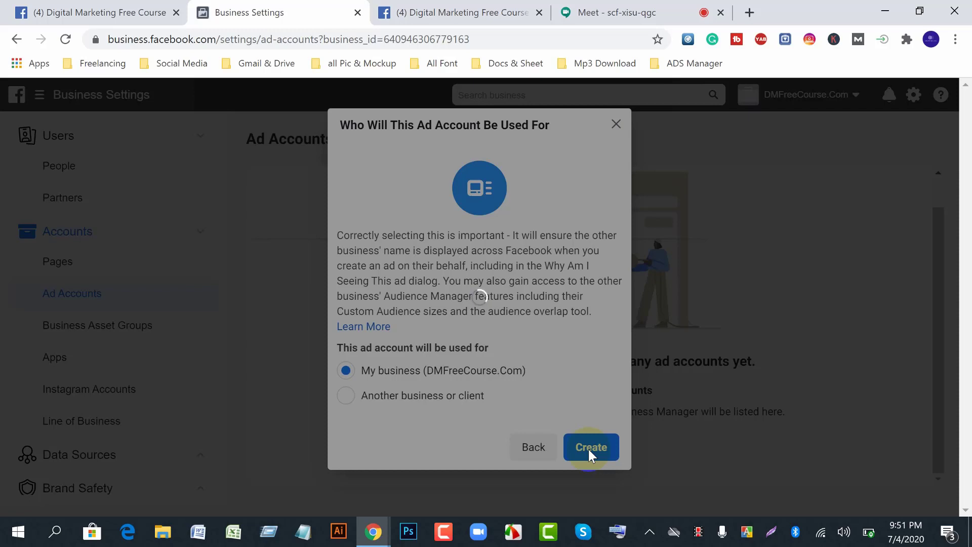
{"action": "left_click", "coordinate": [568, 15]}
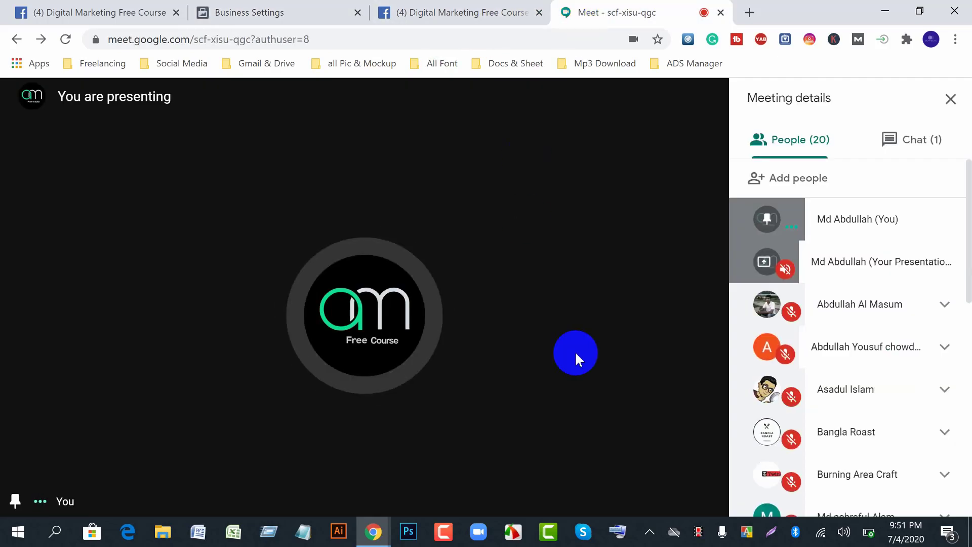
{"action": "left_click", "coordinate": [267, 16]}
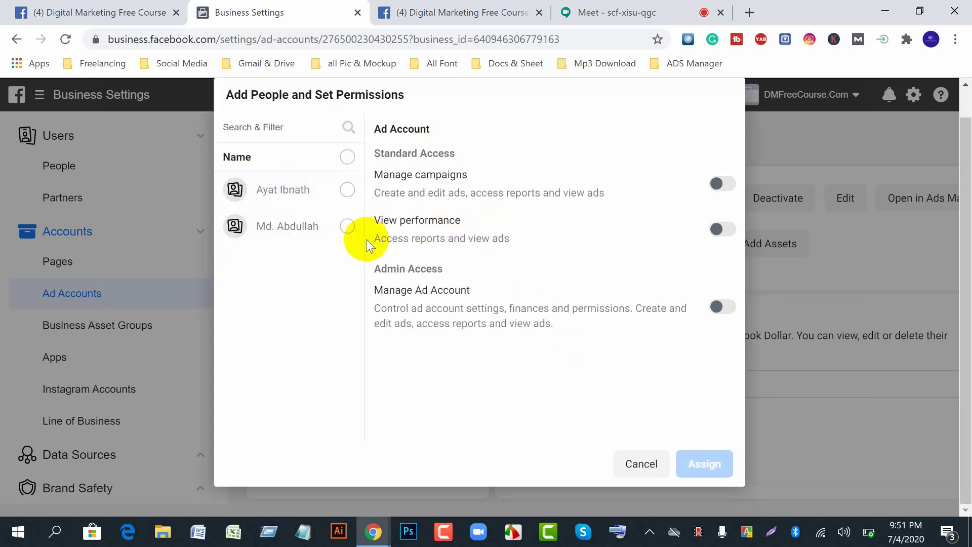
Assign both listed people to the new ad account with the Manage Ad Account permission, and close the confirmation.
{"action": "left_click", "coordinate": [347, 191]}
{"action": "left_click", "coordinate": [348, 227]}
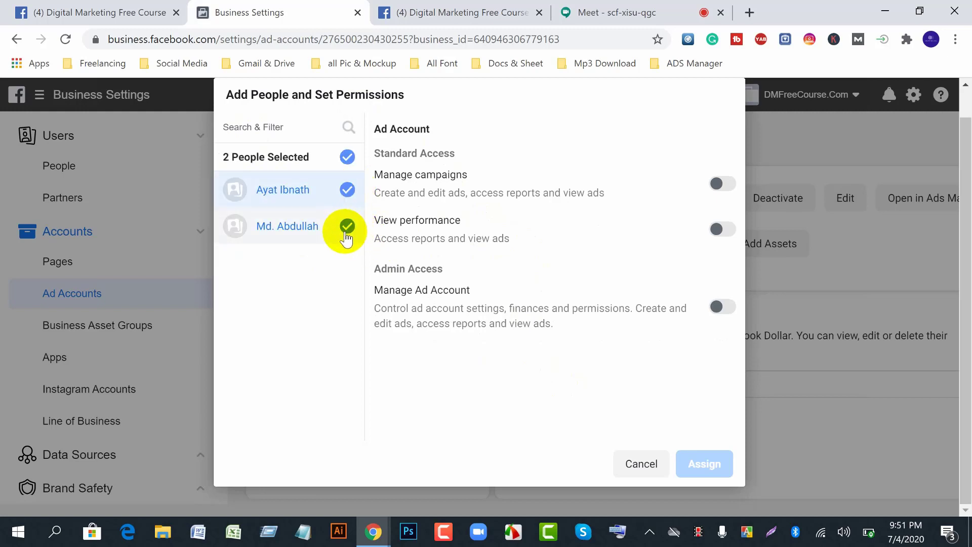
{"action": "left_click", "coordinate": [724, 185]}
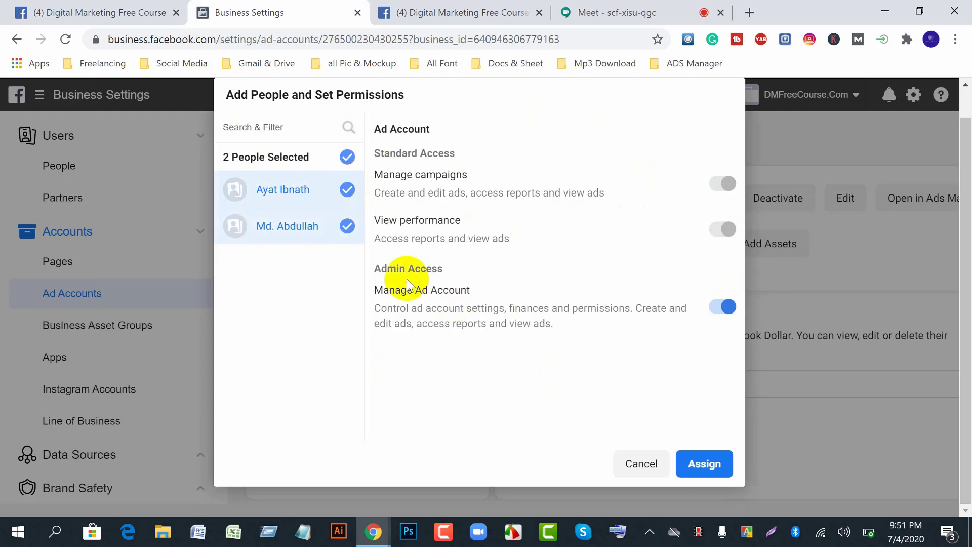
{"action": "left_click", "coordinate": [723, 471]}
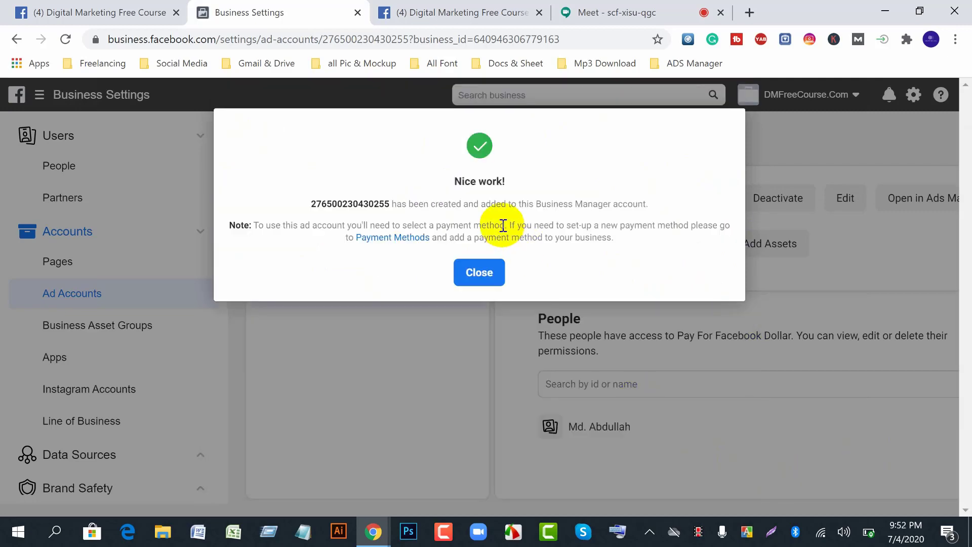
{"action": "left_click", "coordinate": [476, 276]}
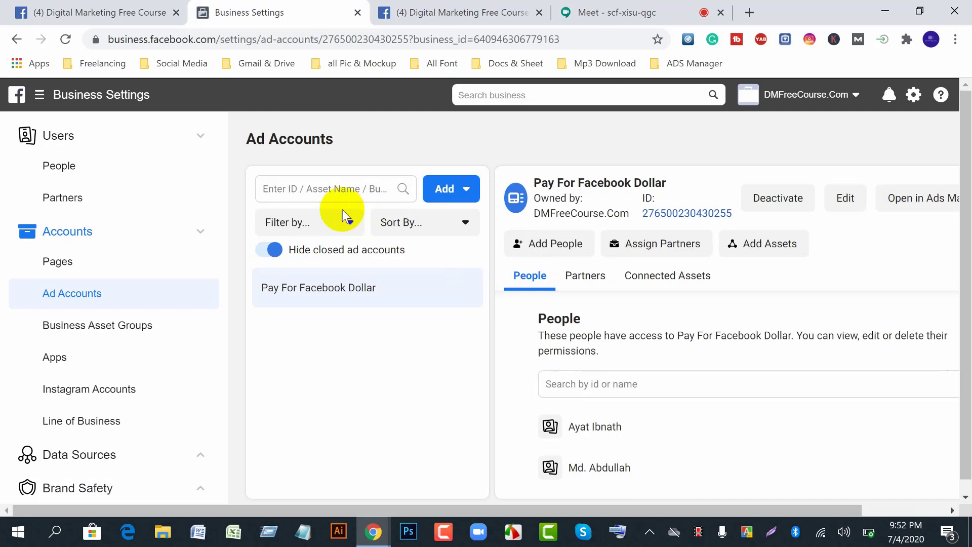
Look over the options for adding an ad account and the new ad account form, and cancel the form.
{"action": "left_click", "coordinate": [462, 191]}
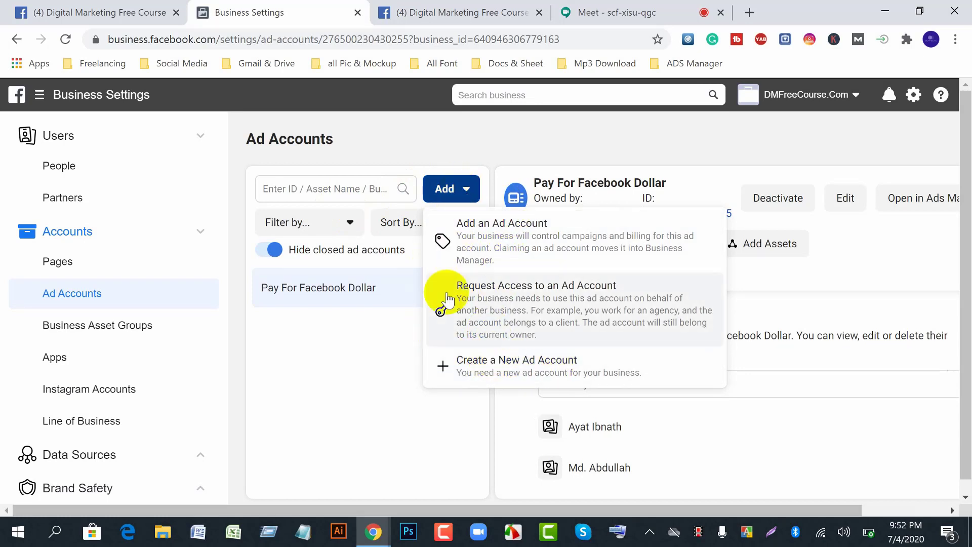
{"action": "left_click", "coordinate": [579, 375]}
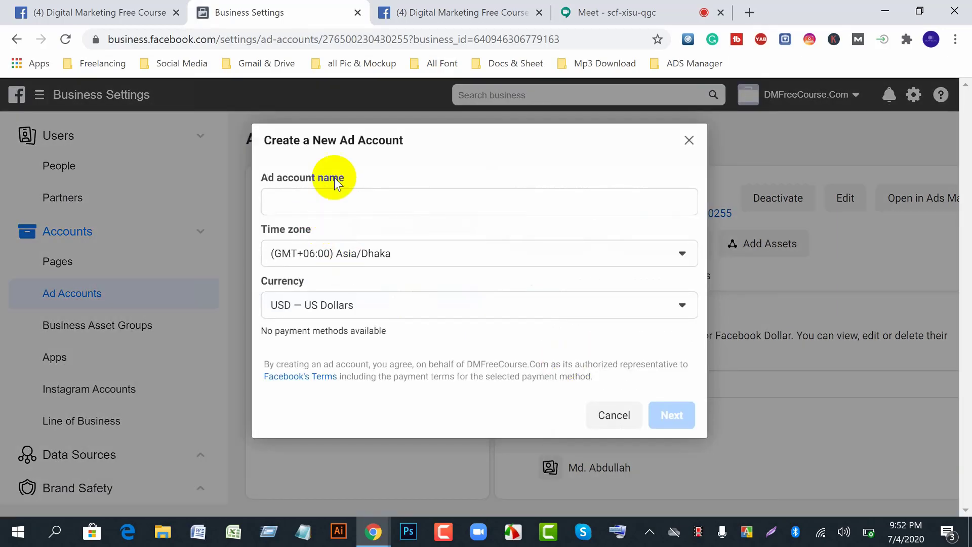
{"action": "left_click", "coordinate": [603, 421]}
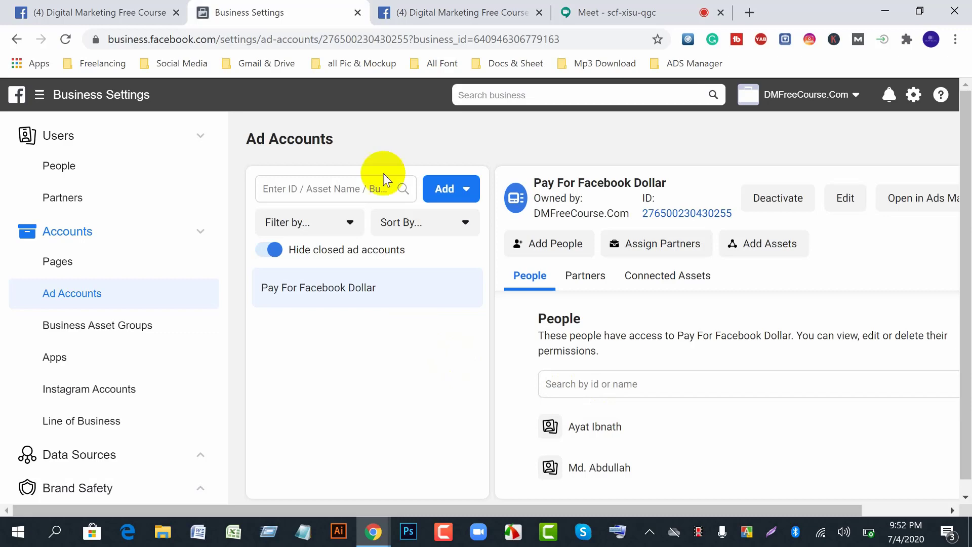
Switch to Google Meet to check for join requests, and return to the Ad Accounts settings.
{"action": "left_click", "coordinate": [583, 13]}
{"action": "left_click", "coordinate": [543, 408]}
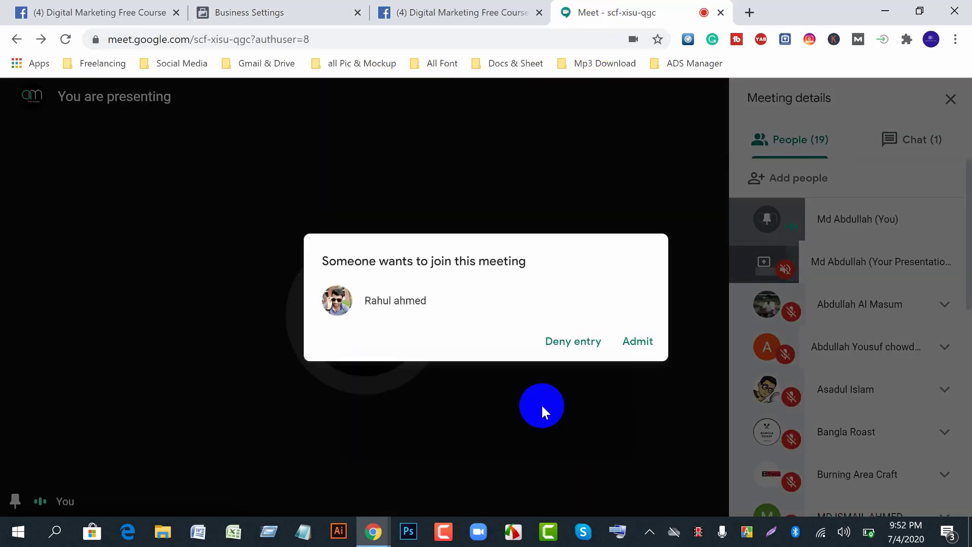
{"action": "key", "text": "ctrl+2"}
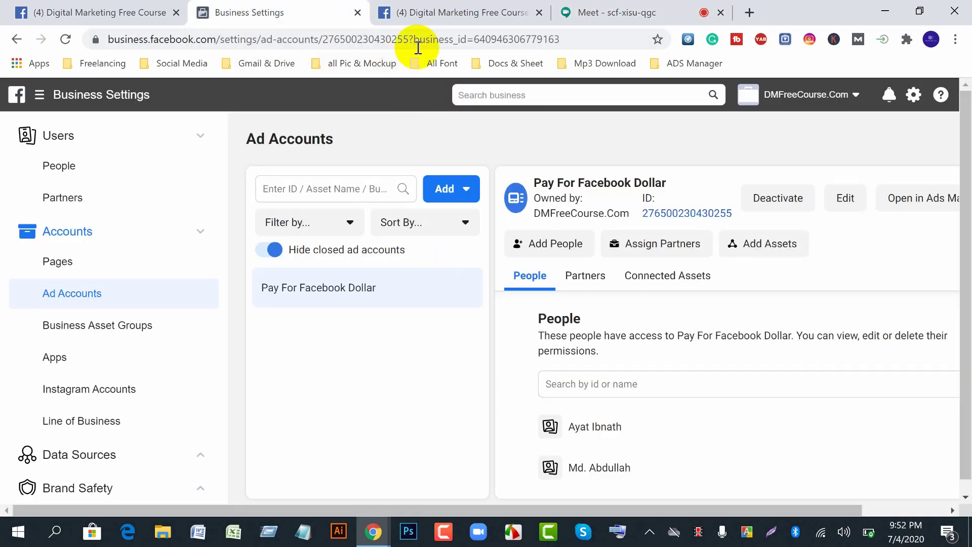
Review the options for adding an ad account and highlight the ID of the Pay For Facebook Dollar account.
{"action": "left_click", "coordinate": [470, 195]}
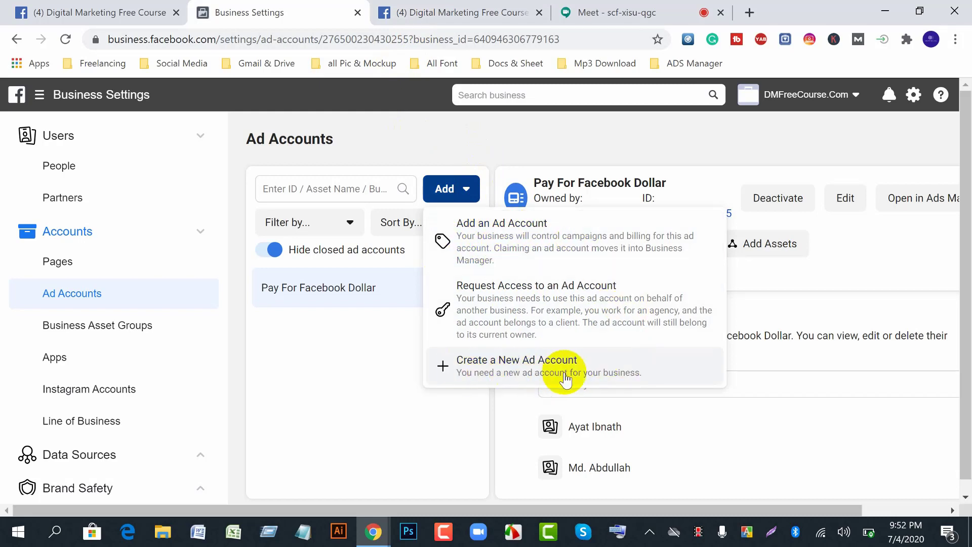
{"action": "left_click", "coordinate": [363, 405]}
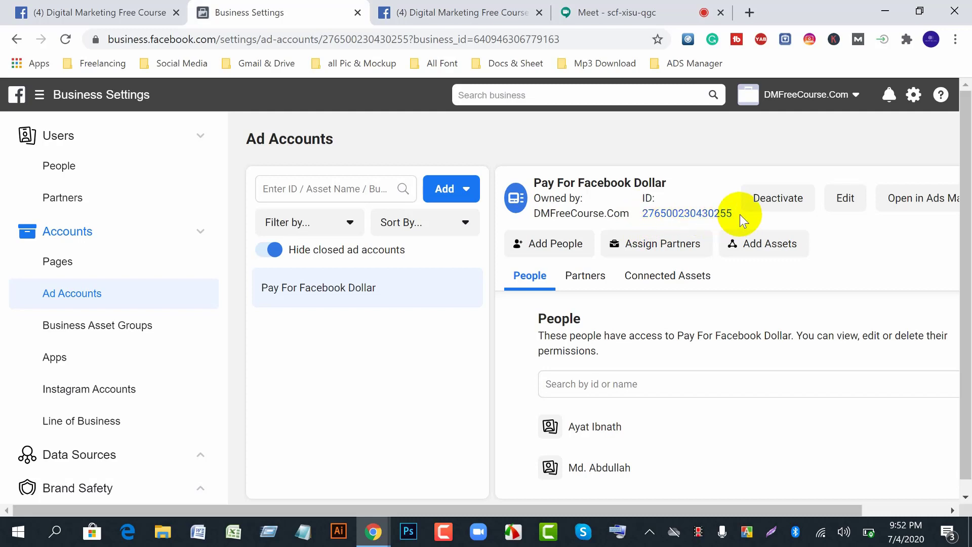
{"action": "left_click_drag", "start_coordinate": [735, 215], "coordinate": [649, 217]}
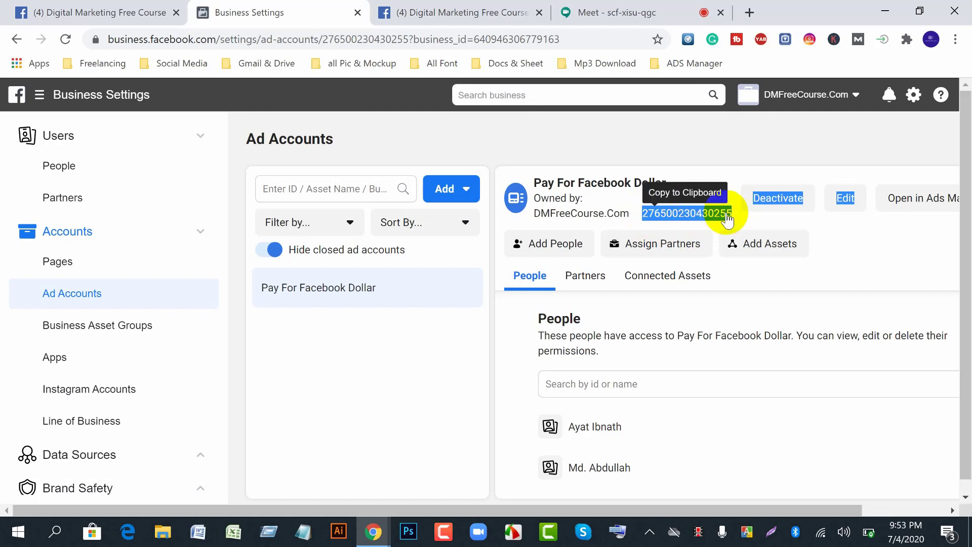
{"action": "left_click", "coordinate": [757, 217]}
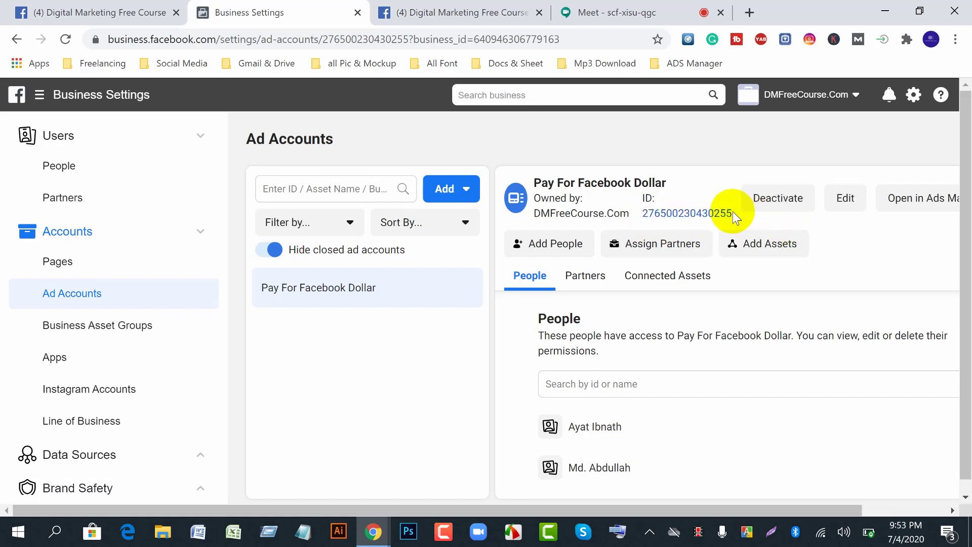
Examine the form for adding an existing ad account by its ID, and cancel it without entering an ID.
{"action": "left_click", "coordinate": [443, 205]}
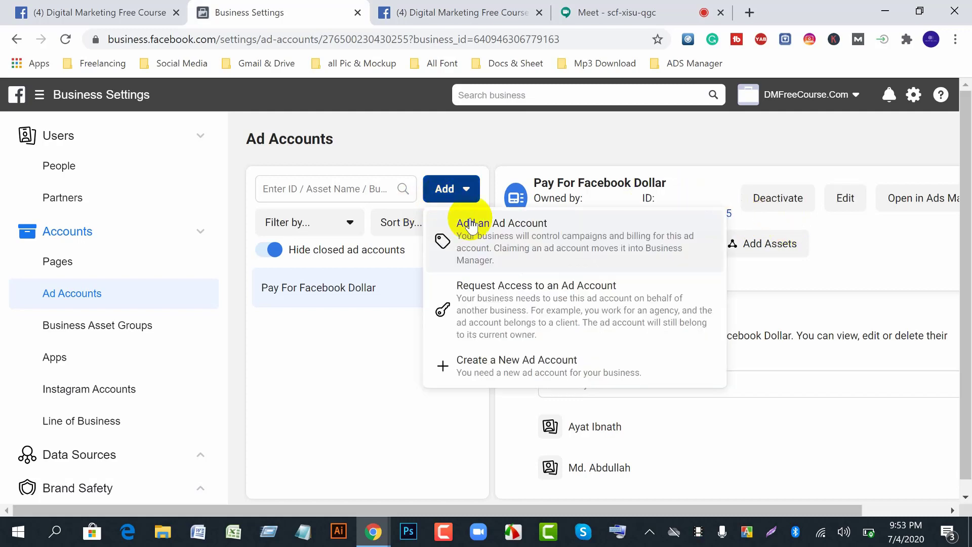
{"action": "left_click", "coordinate": [576, 251]}
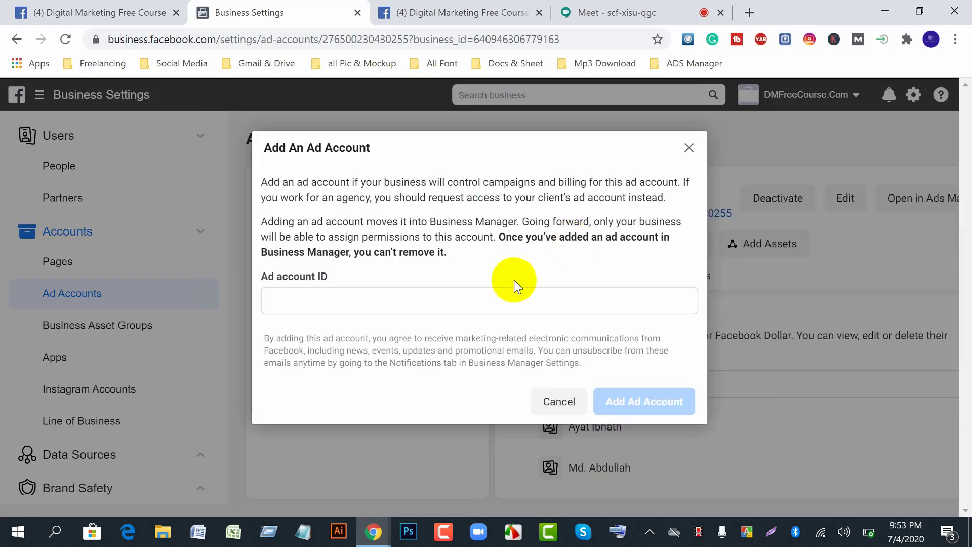
{"action": "left_click", "coordinate": [312, 303]}
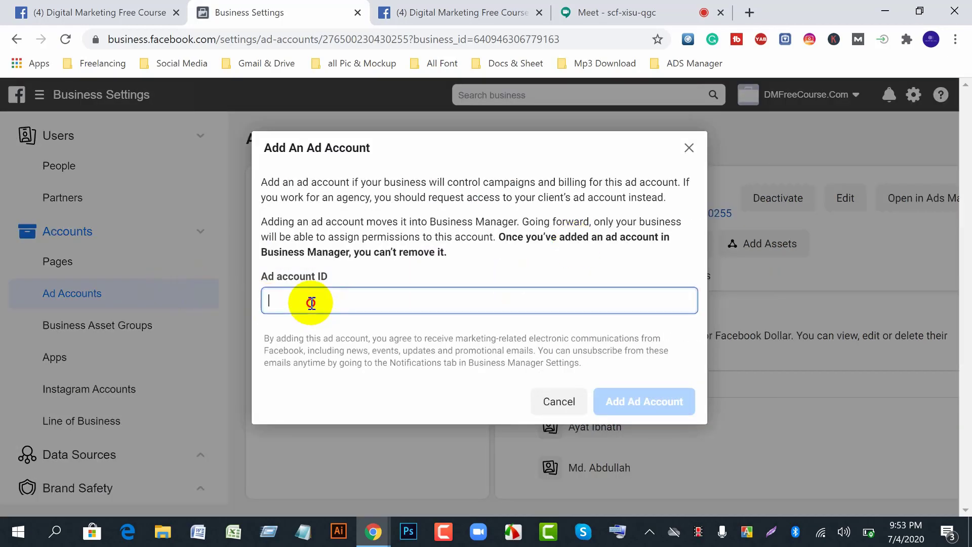
{"action": "left_click", "coordinate": [559, 401]}
{"action": "left_click", "coordinate": [461, 195]}
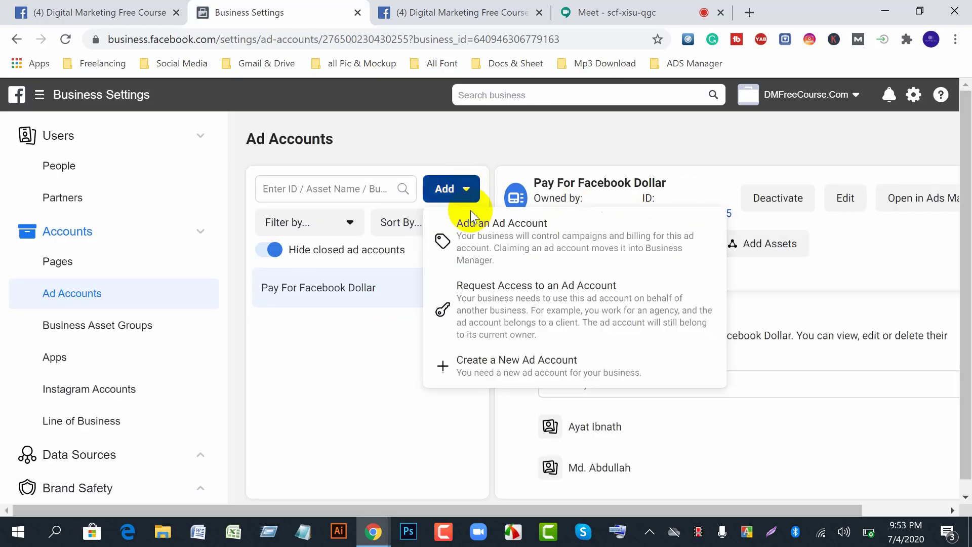
{"action": "left_click", "coordinate": [496, 236]}
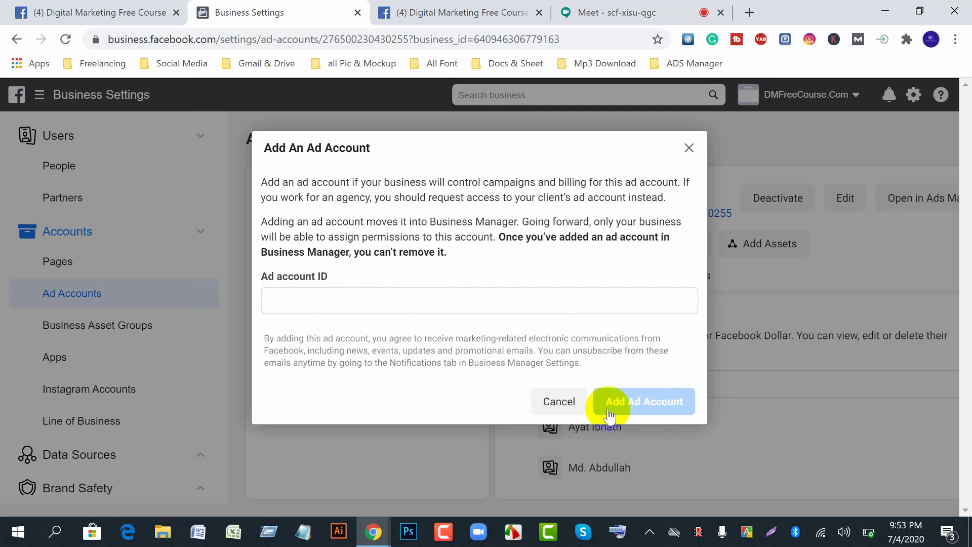
{"action": "left_click", "coordinate": [560, 401]}
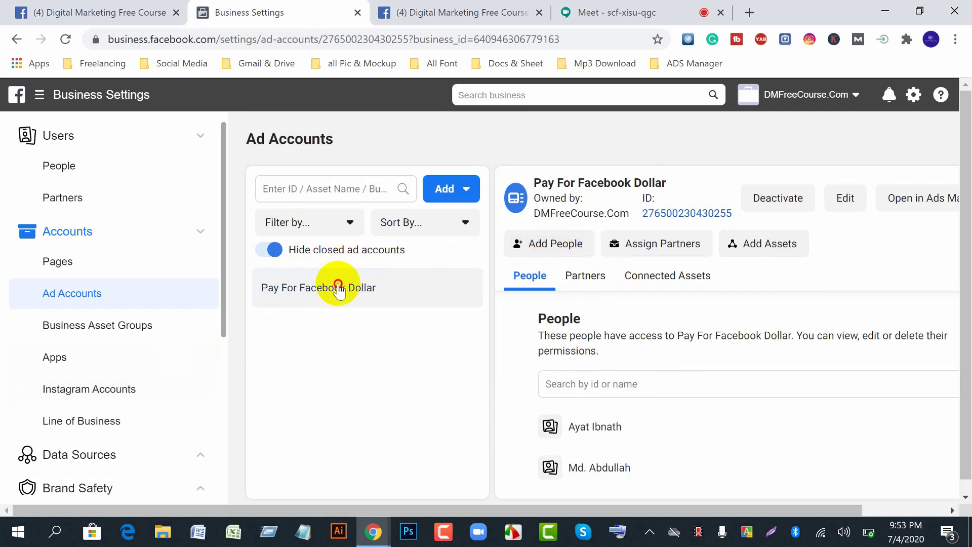
Open the form for adding a payment method in the Payments settings, and briefly check the Google Meet call.
{"action": "scroll", "coordinate": [154, 380], "scroll_direction": "down", "scroll_amount": 5}
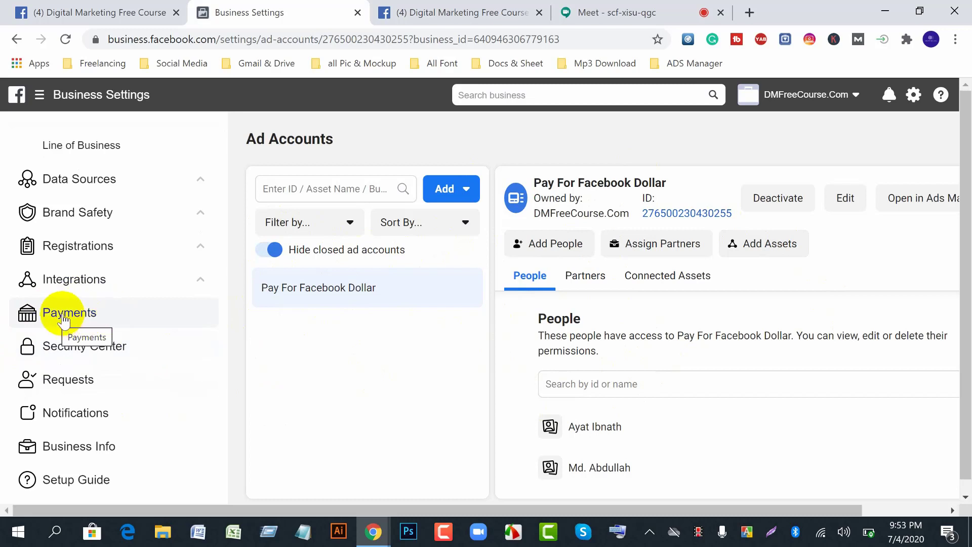
{"action": "scroll", "coordinate": [161, 388], "scroll_direction": "up", "scroll_amount": 5}
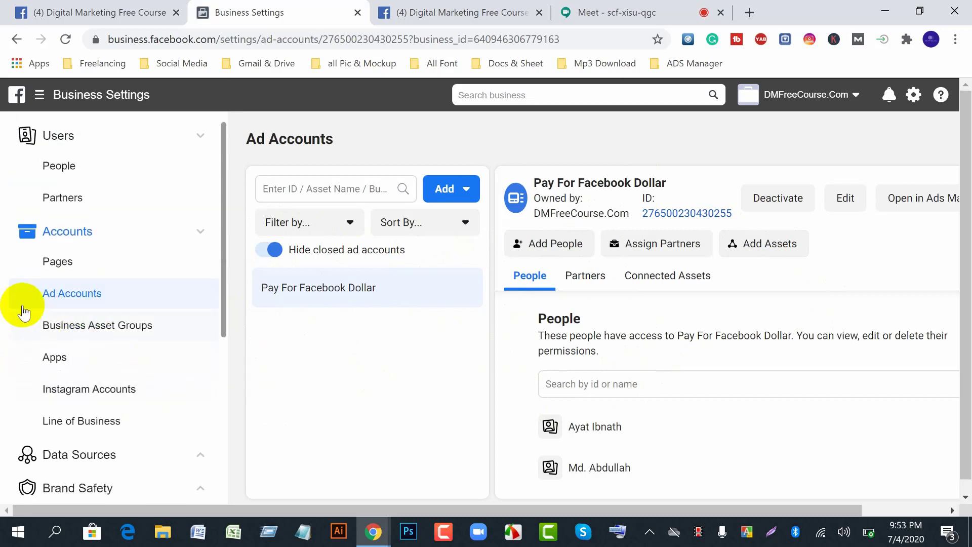
{"action": "scroll", "coordinate": [120, 424], "scroll_direction": "down", "scroll_amount": 5}
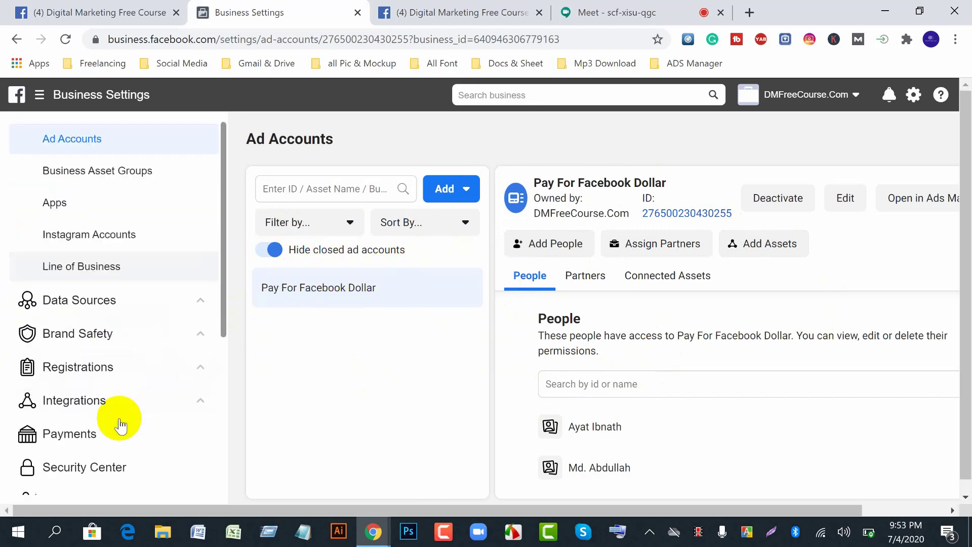
{"action": "left_click", "coordinate": [64, 323]}
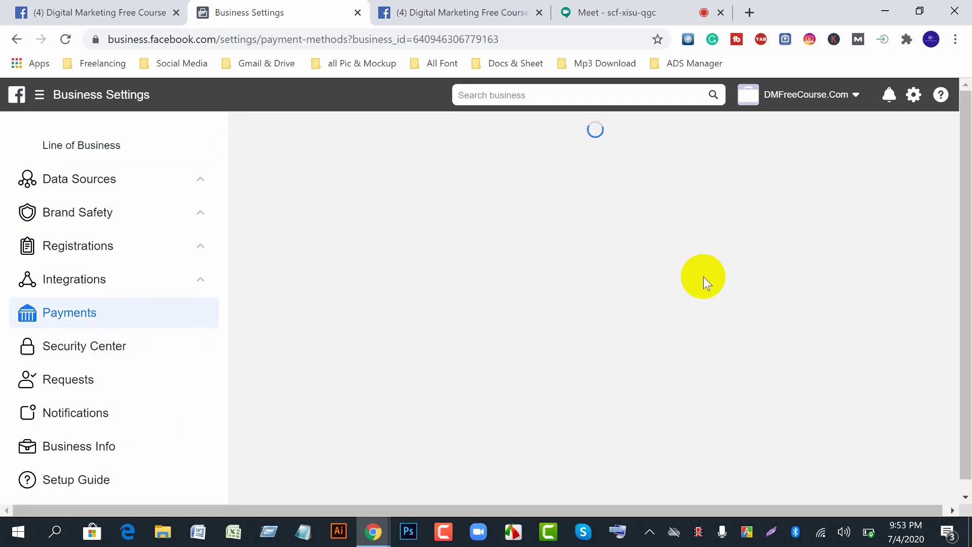
{"action": "scroll", "coordinate": [704, 279], "scroll_direction": "down", "scroll_amount": 1}
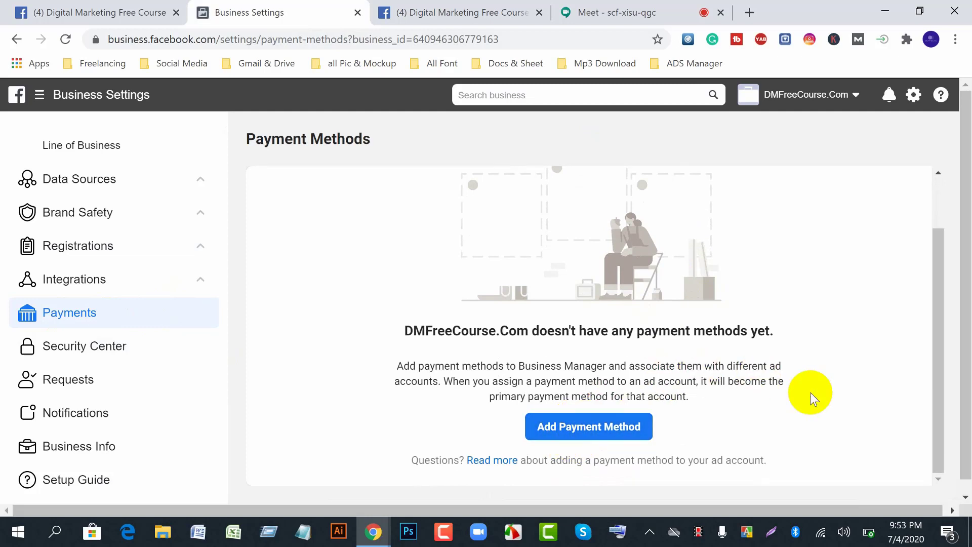
{"action": "scroll", "coordinate": [810, 393], "scroll_direction": "down", "scroll_amount": 1}
{"action": "left_click", "coordinate": [597, 417]}
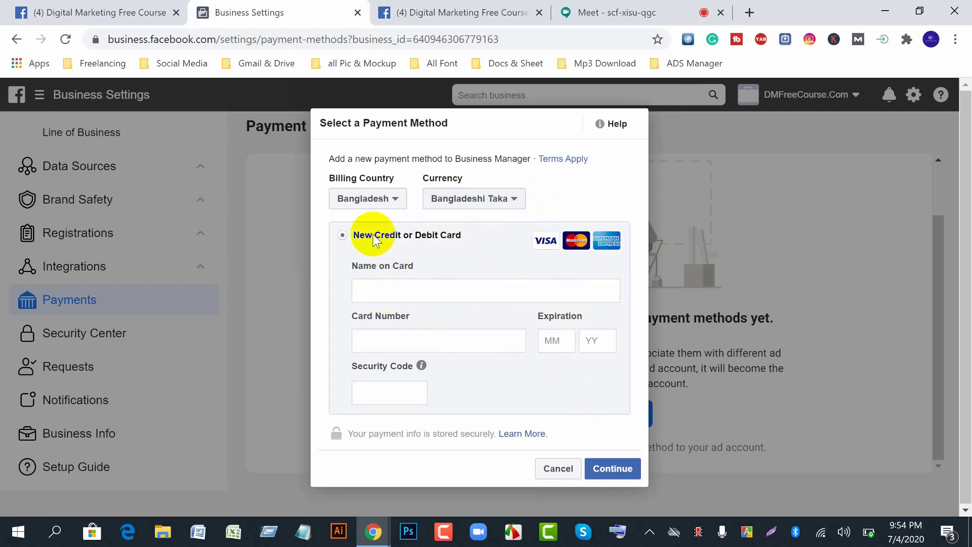
{"action": "left_click", "coordinate": [610, 11]}
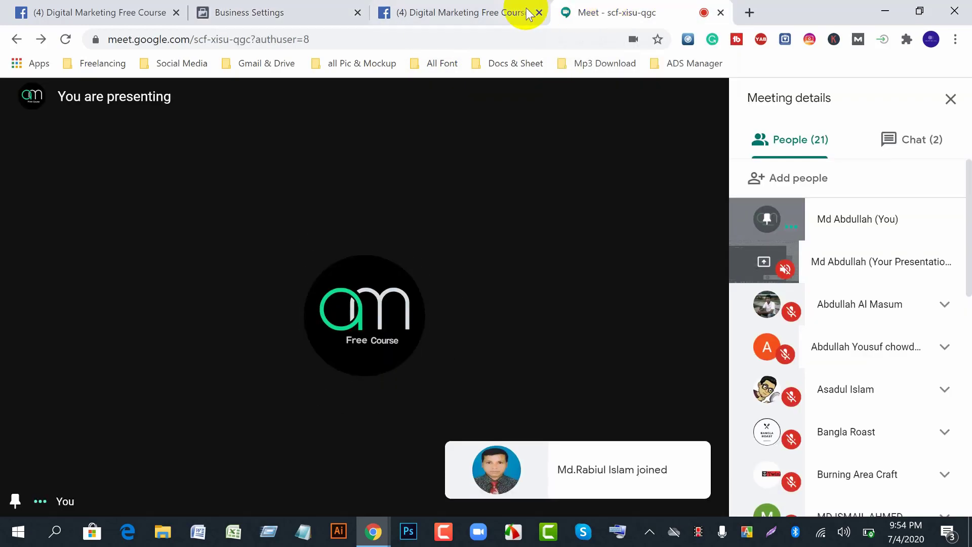
{"action": "left_click", "coordinate": [274, 14]}
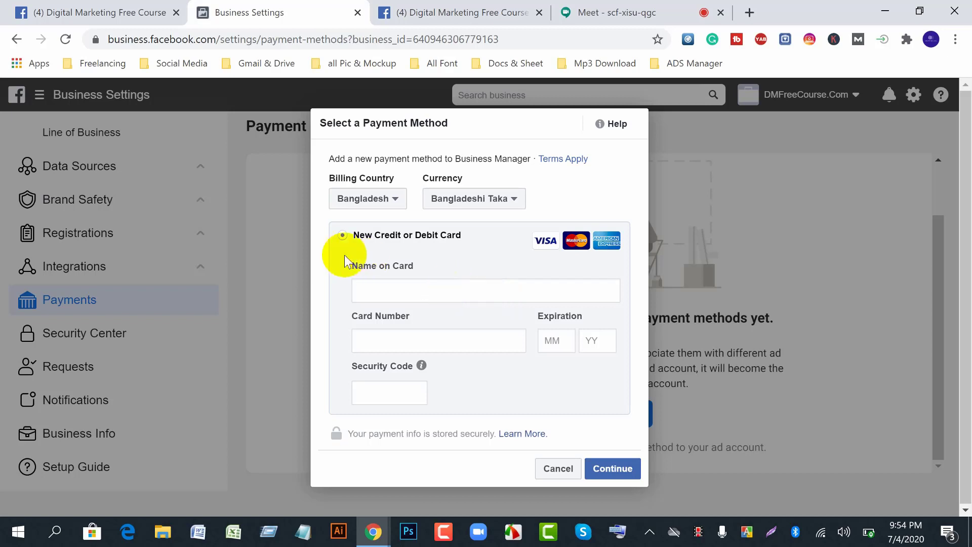
Go through the name, card number, expiration and security code fields without filling them, and cancel the payment method form.
{"action": "left_click", "coordinate": [420, 294]}
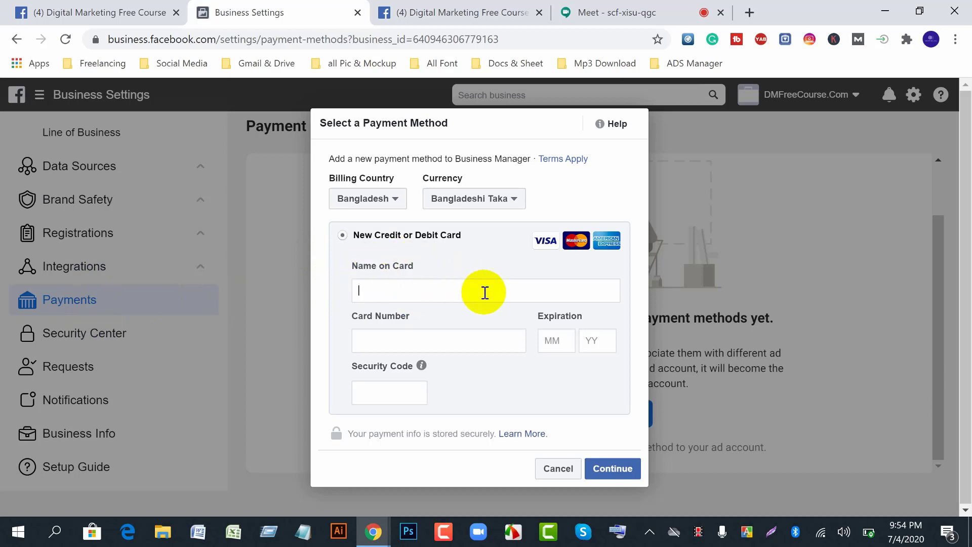
{"action": "left_click", "coordinate": [432, 348]}
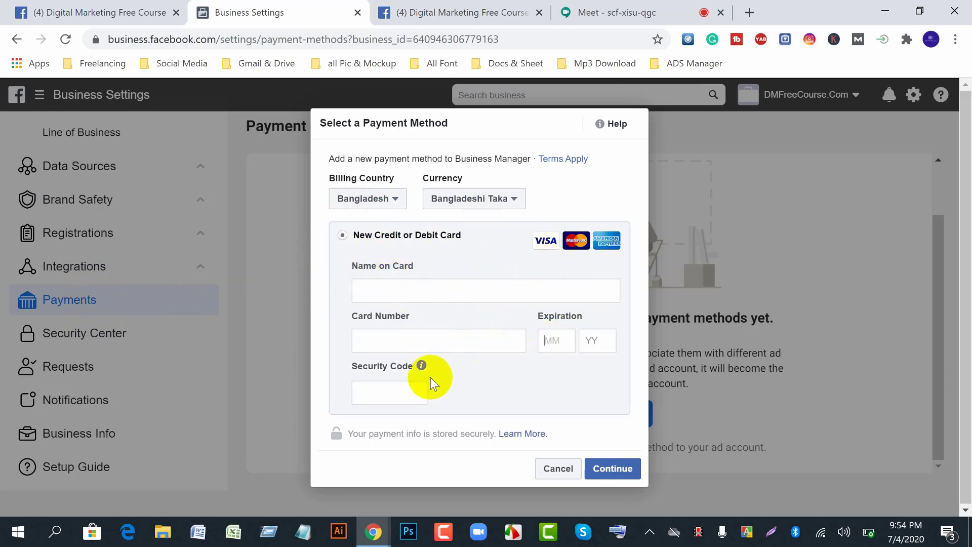
{"action": "key", "text": "Tab"}
{"action": "key", "text": "Tab"}
{"action": "key", "text": "Tab"}
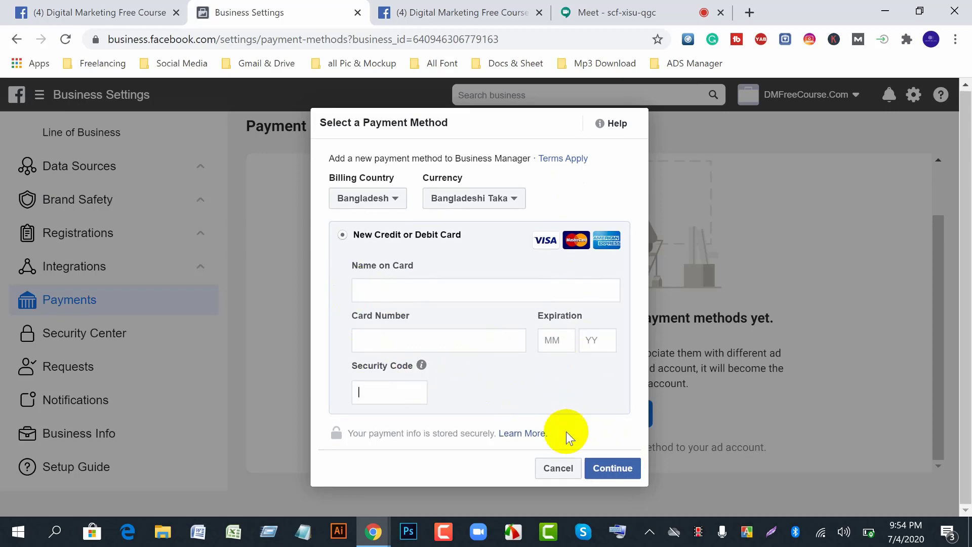
{"action": "left_click", "coordinate": [559, 469]}
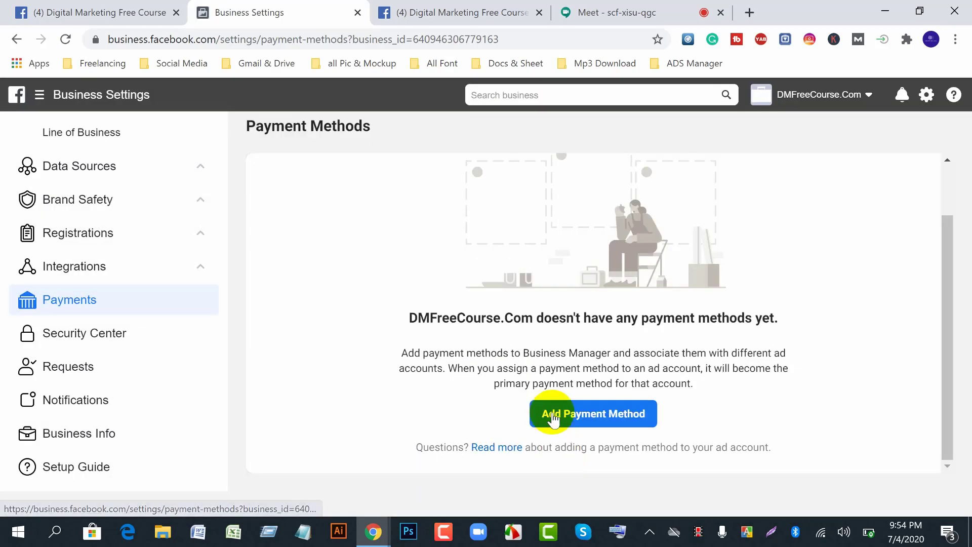
Revisit the Ad Accounts settings, examine the Business Asset Groups introduction, and look through the remaining settings sections.
{"action": "scroll", "coordinate": [127, 393], "scroll_direction": "up", "scroll_amount": 5}
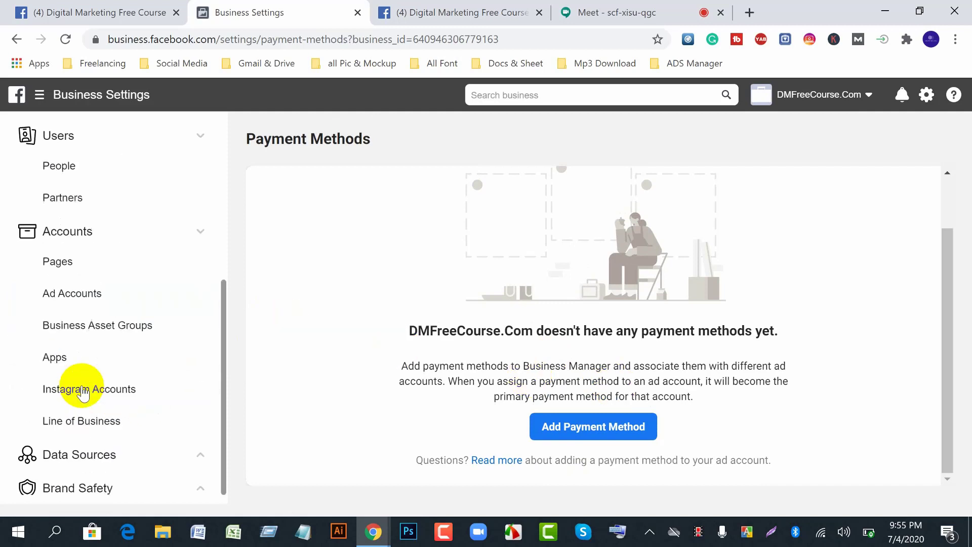
{"action": "left_click", "coordinate": [93, 293]}
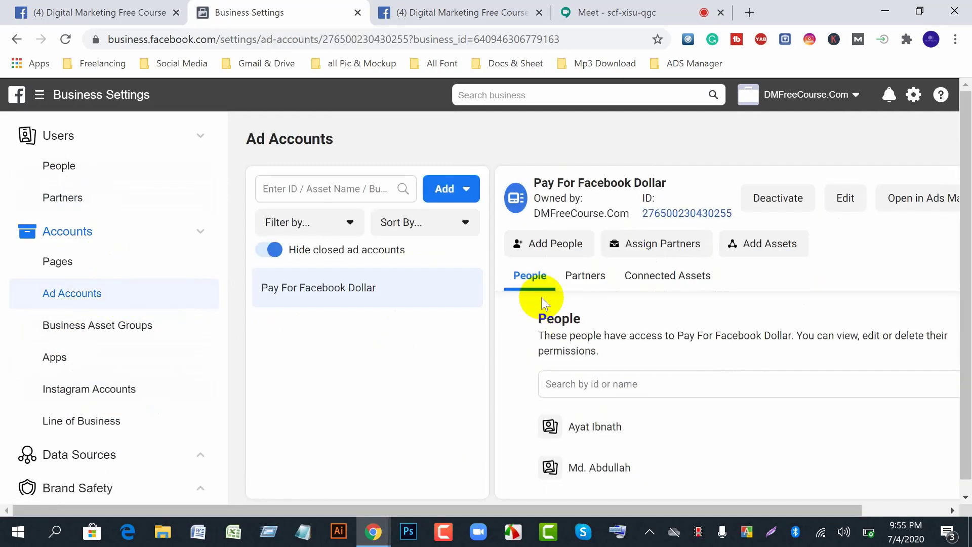
{"action": "left_click", "coordinate": [104, 313]}
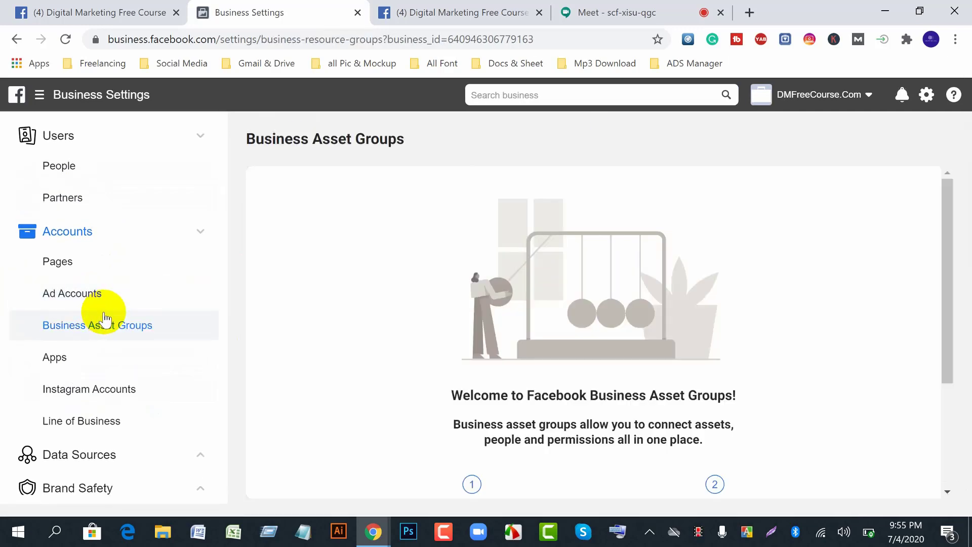
{"action": "scroll", "coordinate": [609, 378], "scroll_direction": "down", "scroll_amount": 3}
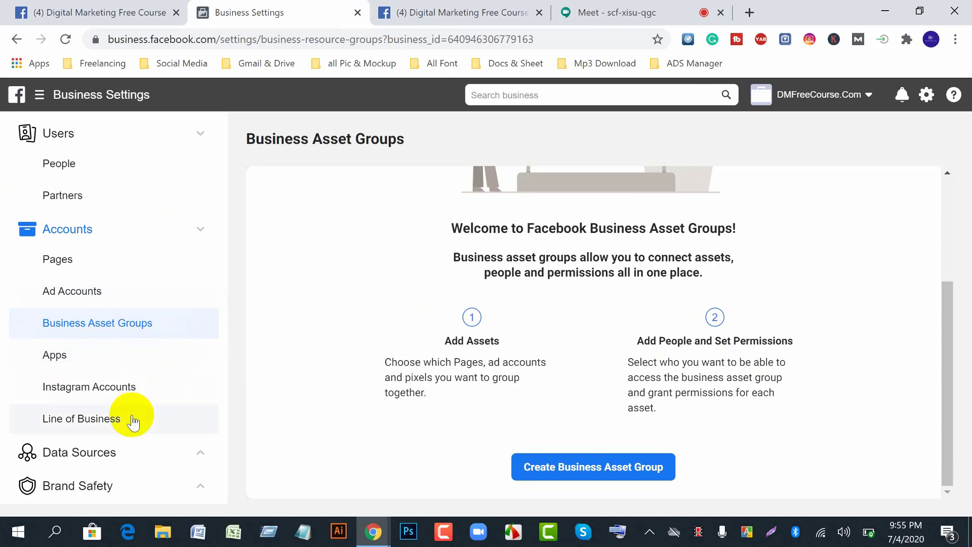
{"action": "scroll", "coordinate": [131, 419], "scroll_direction": "down", "scroll_amount": 4}
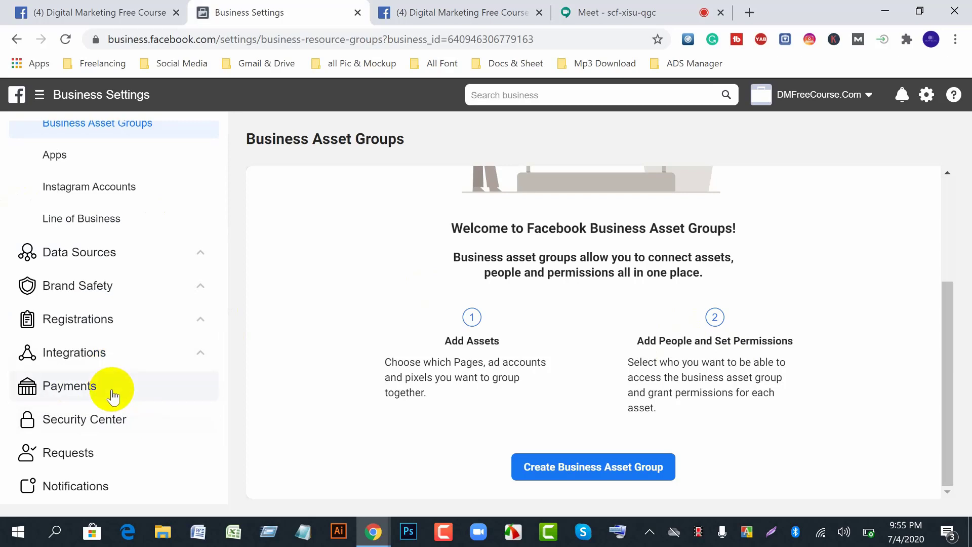
{"action": "scroll", "coordinate": [112, 397], "scroll_direction": "up", "scroll_amount": 2}
{"action": "scroll", "coordinate": [111, 395], "scroll_direction": "up", "scroll_amount": 2}
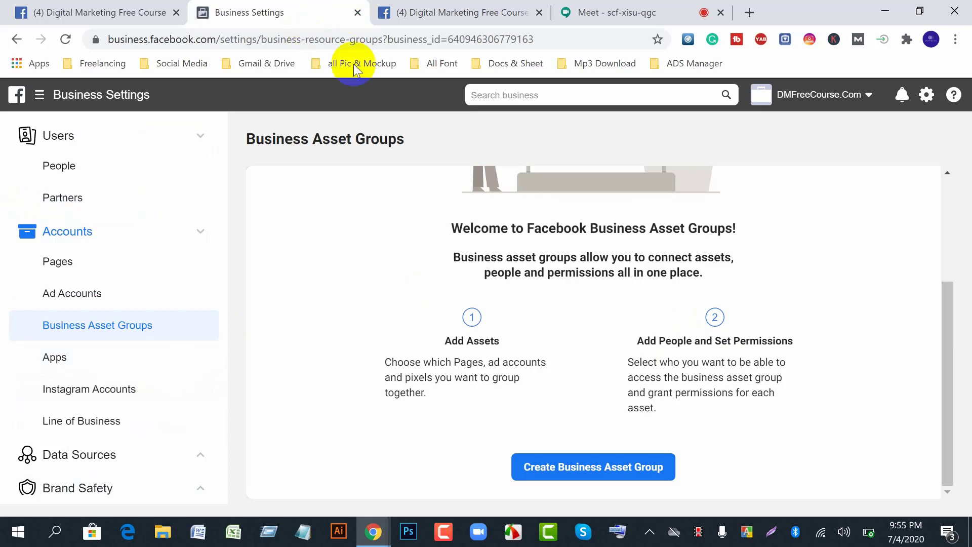
Check the Google Meet call and return to the Business Asset Groups settings.
{"action": "left_click", "coordinate": [583, 11]}
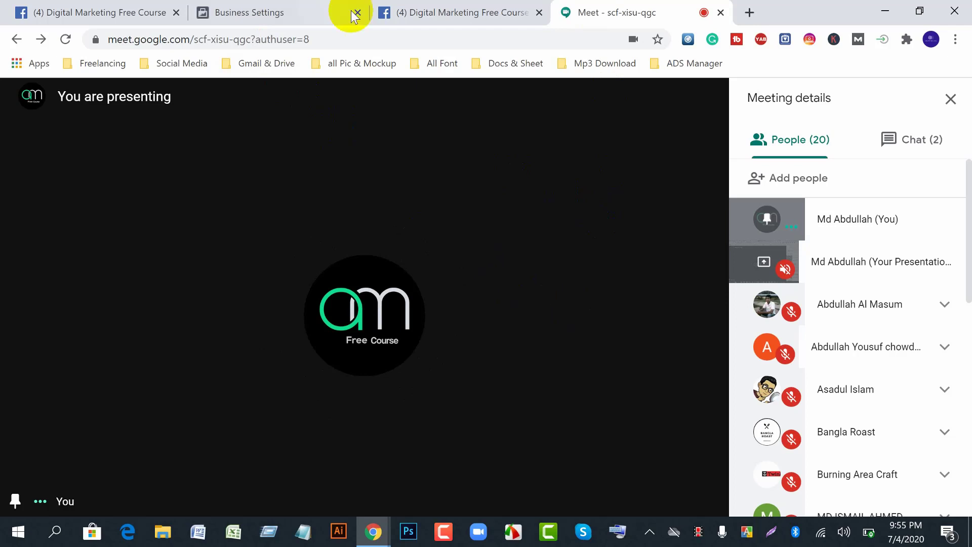
{"action": "left_click", "coordinate": [256, 14]}
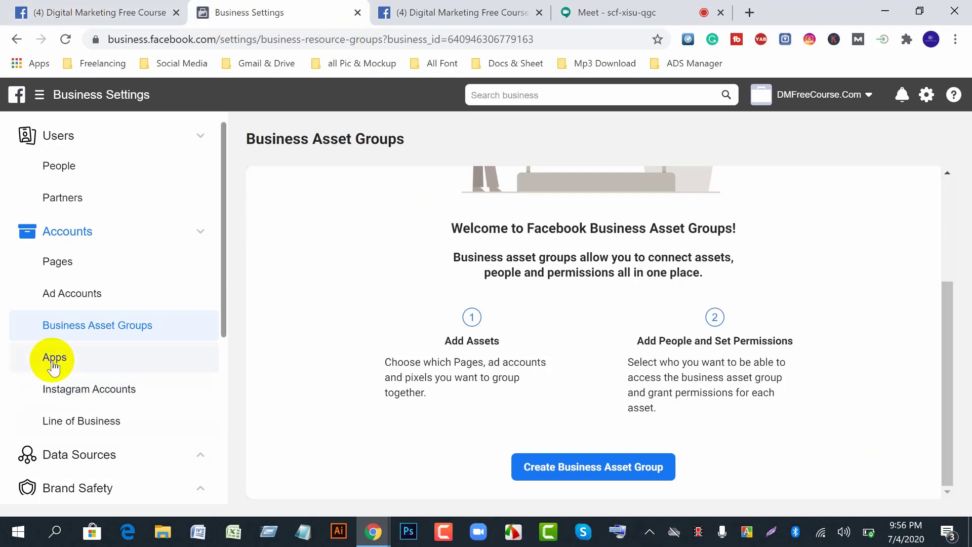
Open the Apps settings of the business, and load developers.facebook.com in a new browser tab.
{"action": "left_click", "coordinate": [81, 363]}
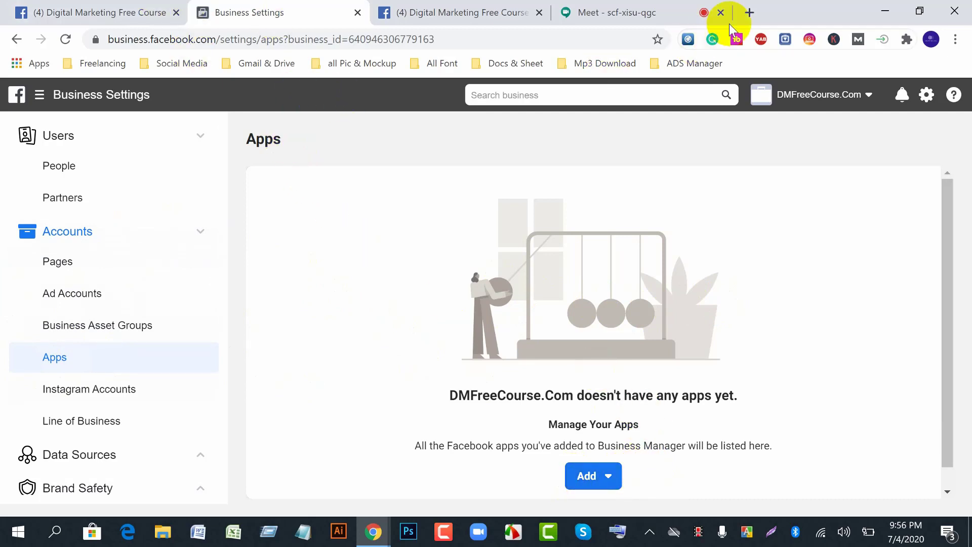
{"action": "left_click", "coordinate": [750, 13]}
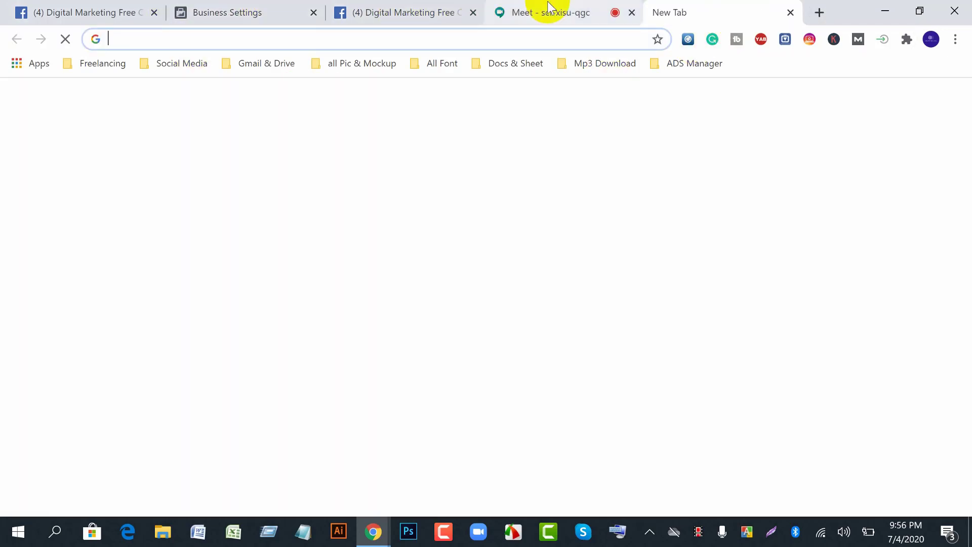
{"action": "left_click", "coordinate": [547, 13]}
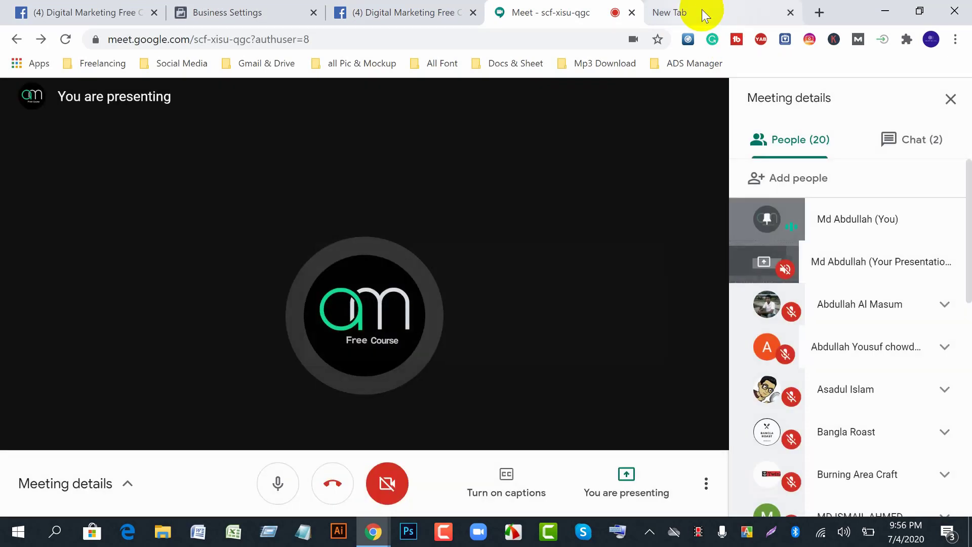
{"action": "left_click", "coordinate": [678, 15]}
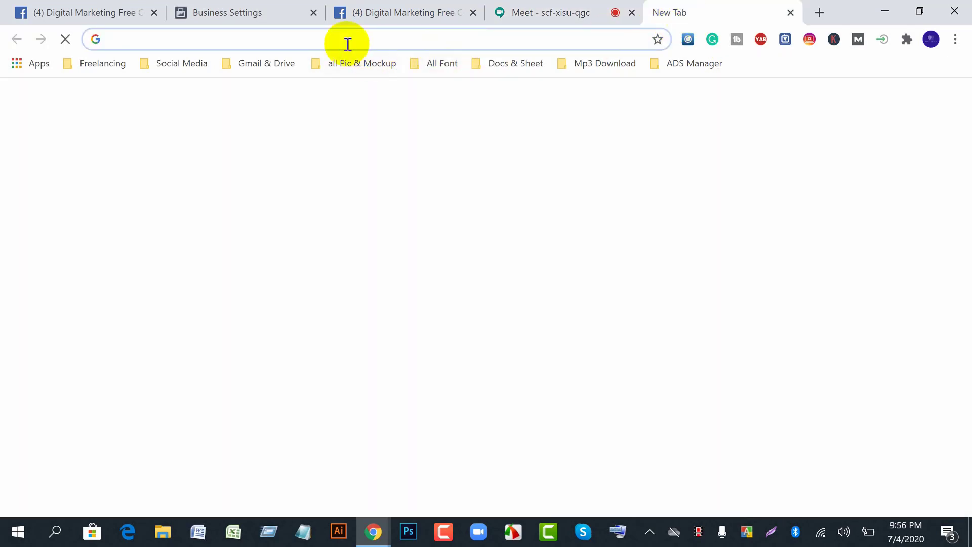
{"action": "type", "text": "d"}
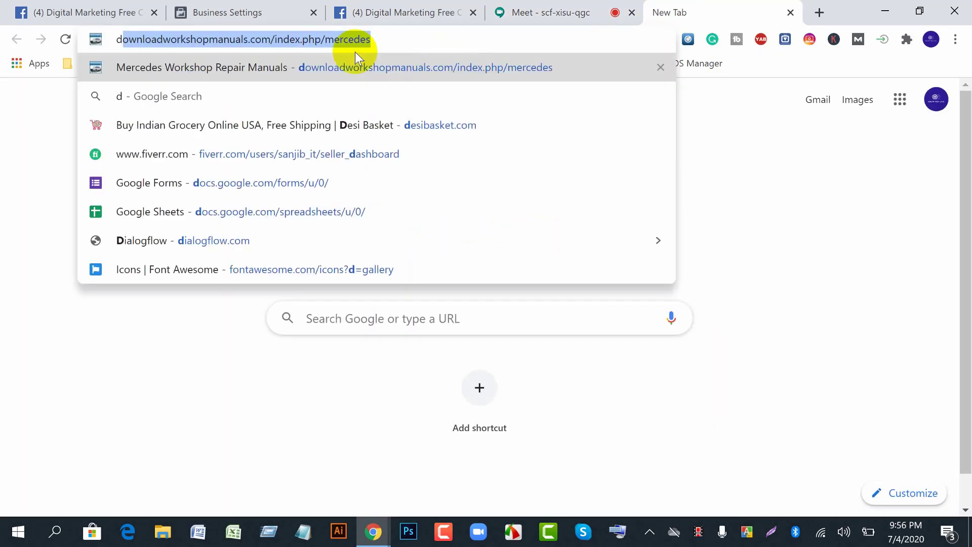
{"action": "type", "text": "eve"}
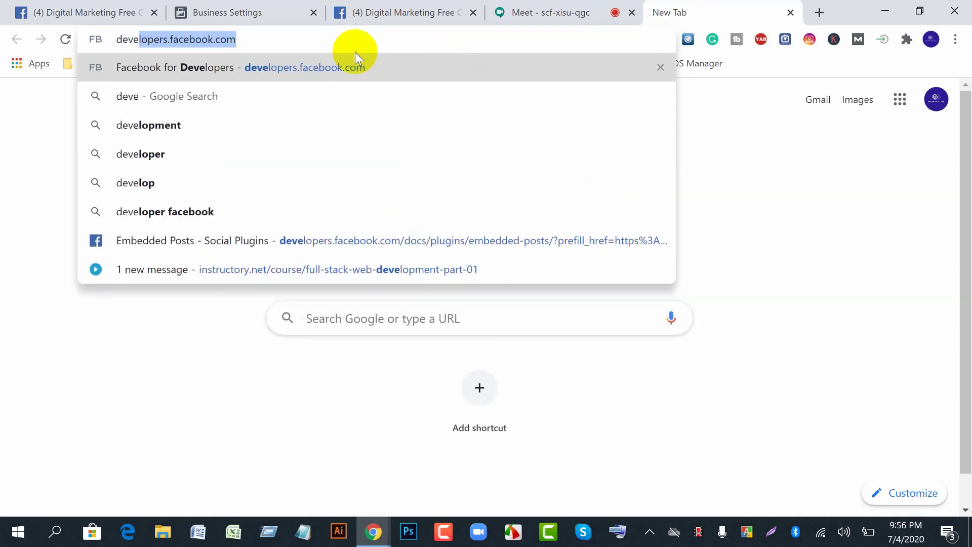
{"action": "left_click", "coordinate": [291, 38]}
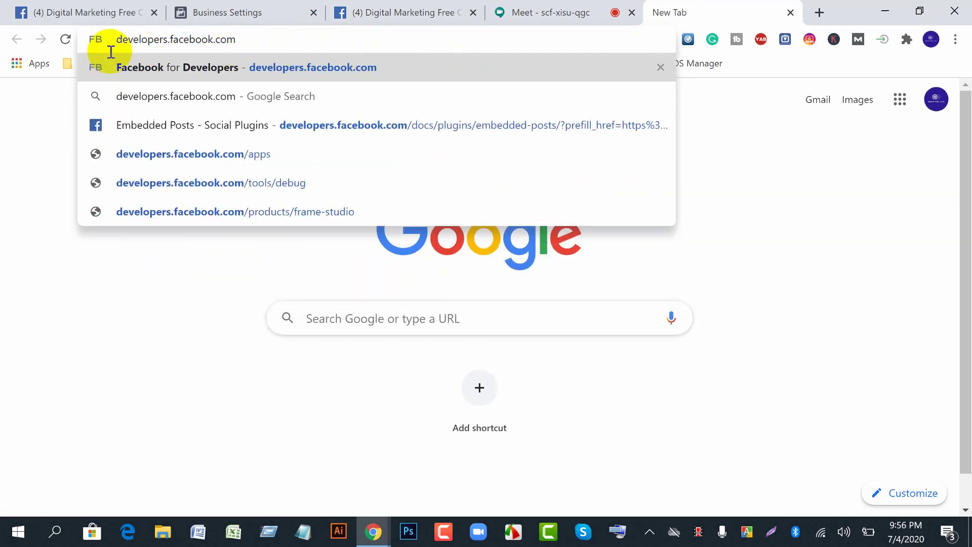
{"action": "key", "text": "Return"}
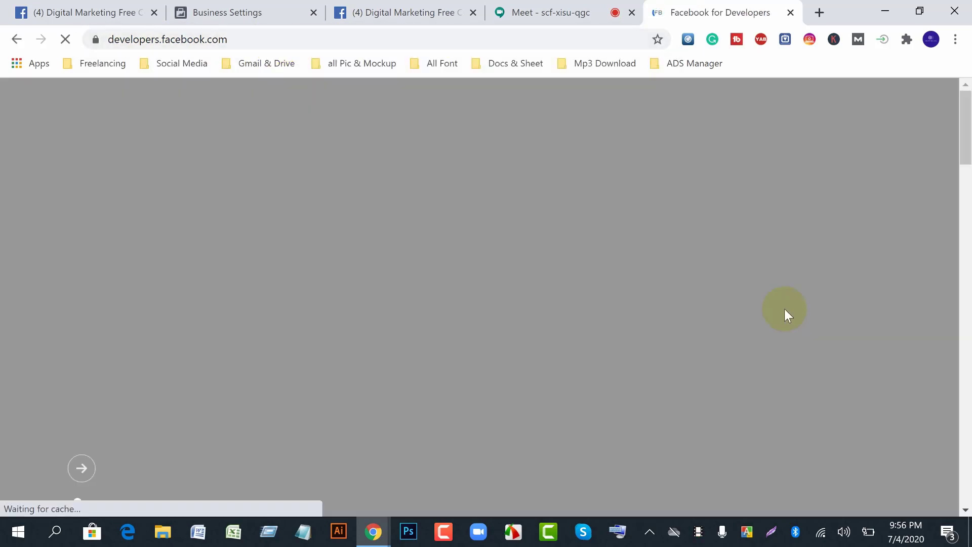
Look through the Facebook for Developers home page, including its Developer Tools section.
{"action": "left_click", "coordinate": [785, 309]}
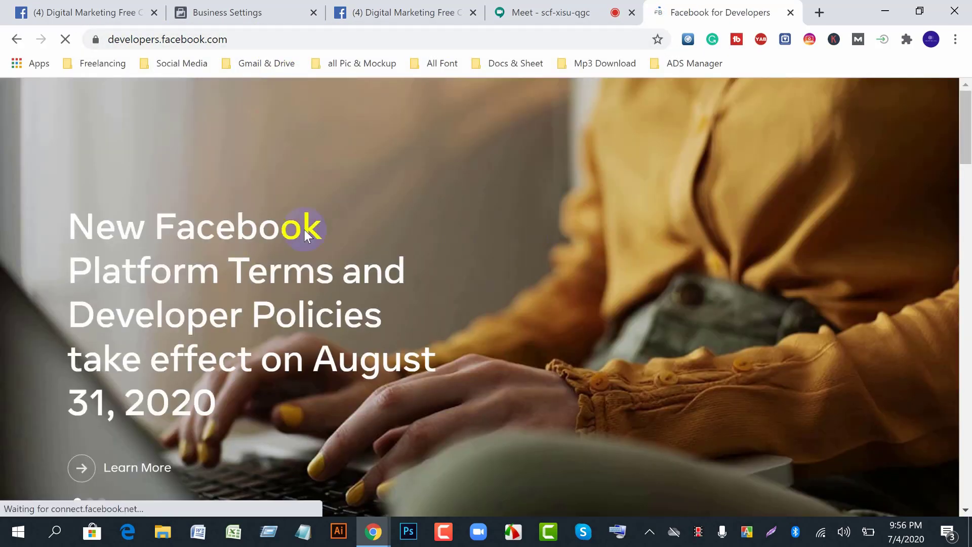
{"action": "scroll", "coordinate": [653, 353], "scroll_direction": "down", "scroll_amount": 4}
{"action": "scroll", "coordinate": [653, 354], "scroll_direction": "up", "scroll_amount": 4}
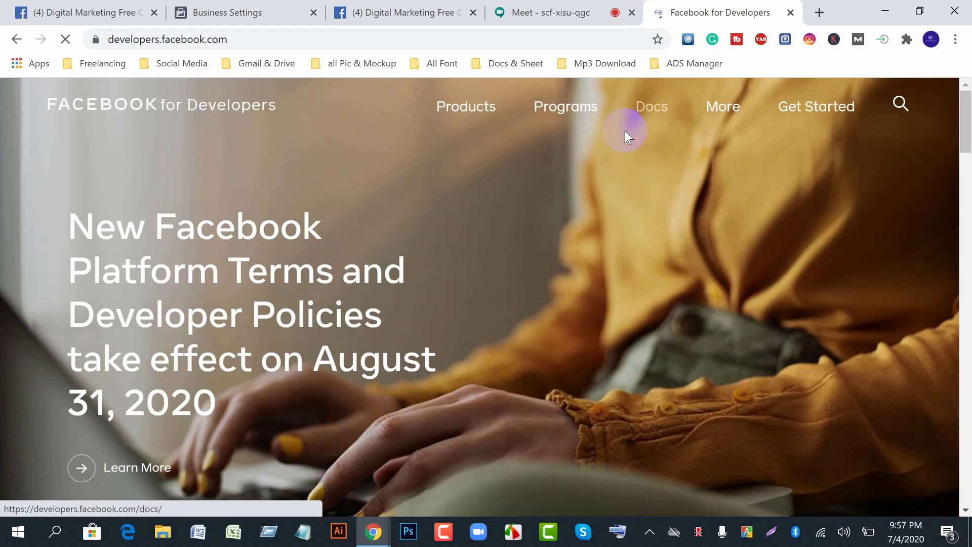
{"action": "scroll", "coordinate": [441, 360], "scroll_direction": "down", "scroll_amount": 2}
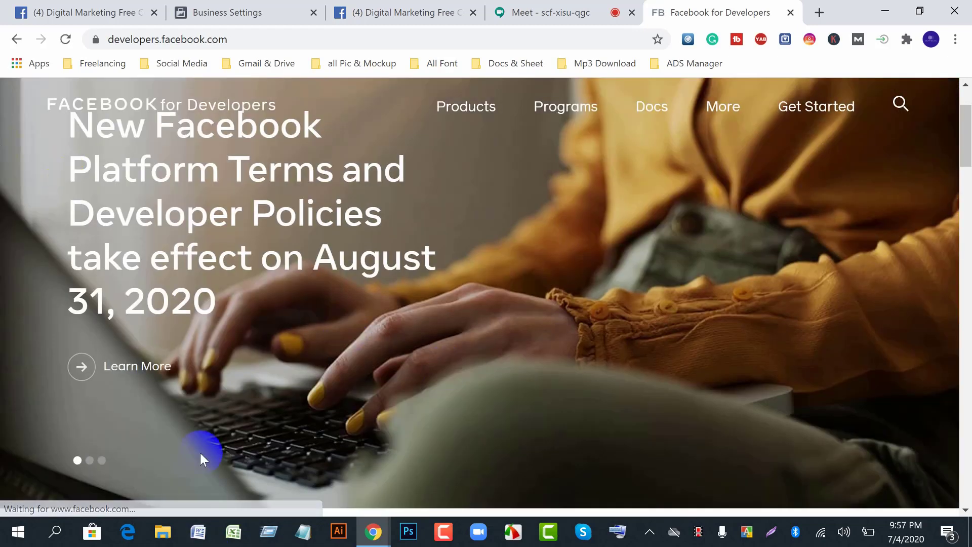
{"action": "scroll", "coordinate": [527, 430], "scroll_direction": "down", "scroll_amount": 4}
{"action": "scroll", "coordinate": [651, 300], "scroll_direction": "down", "scroll_amount": 4}
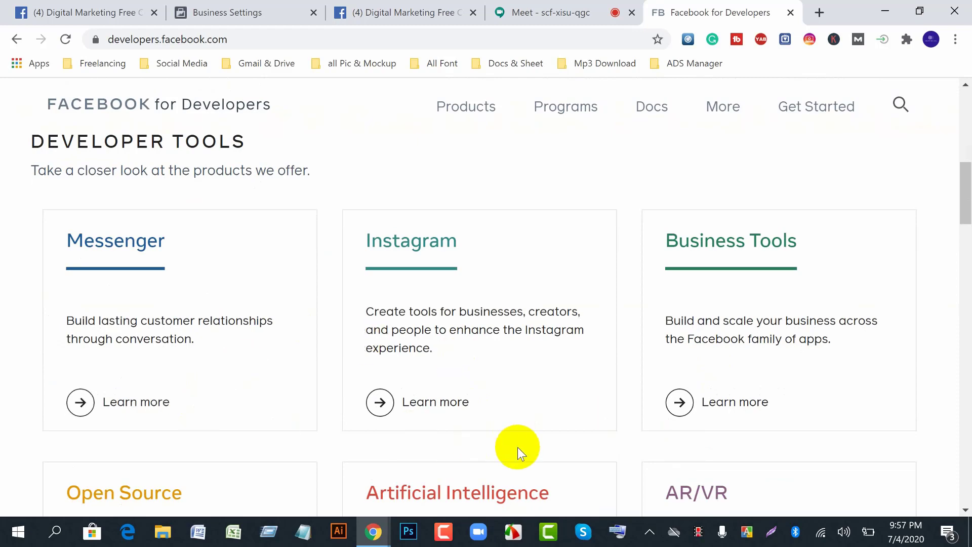
{"action": "scroll", "coordinate": [518, 447], "scroll_direction": "down", "scroll_amount": 6}
{"action": "scroll", "coordinate": [518, 448], "scroll_direction": "up", "scroll_amount": 6}
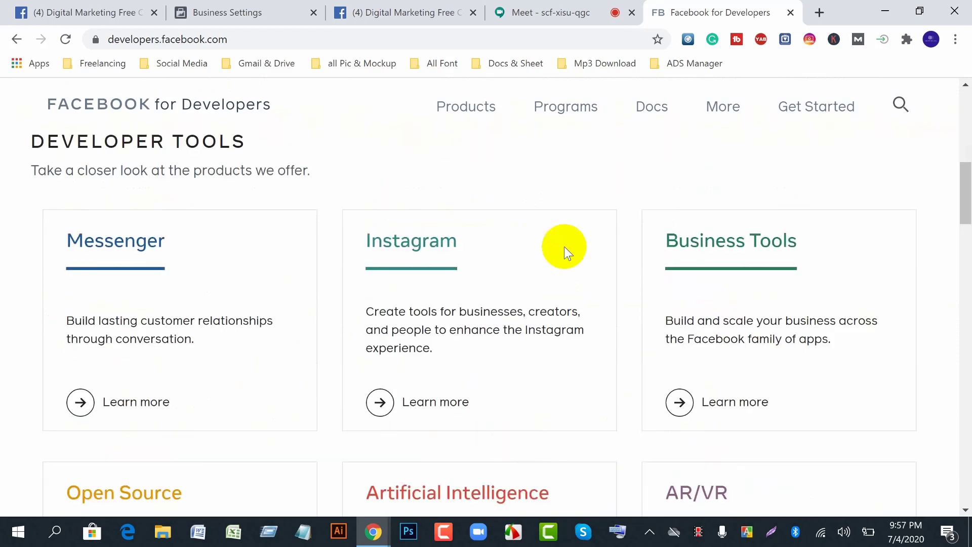
{"action": "scroll", "coordinate": [645, 403], "scroll_direction": "up", "scroll_amount": 8}
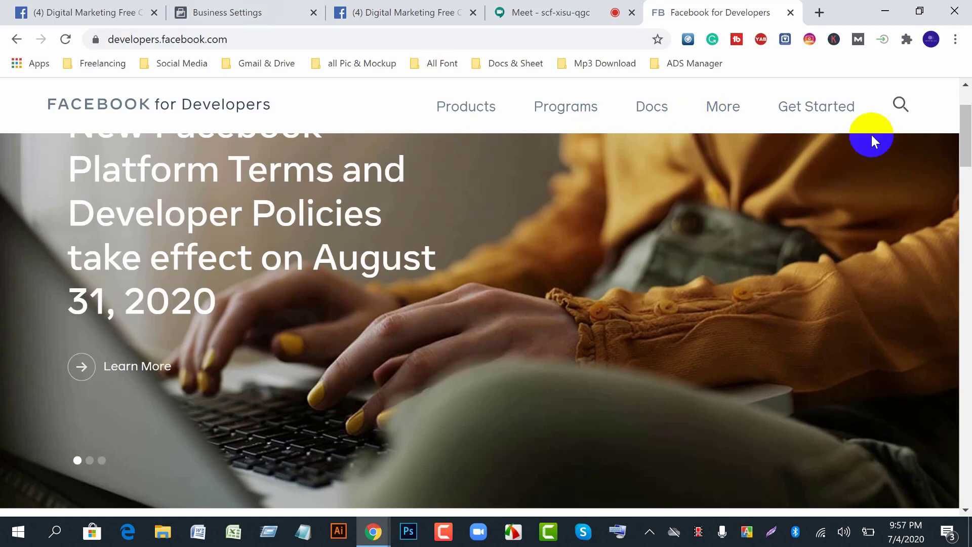
Return to the business's Apps settings, view the form for connecting an App ID, and cancel it without entering an ID.
{"action": "left_click", "coordinate": [197, 12]}
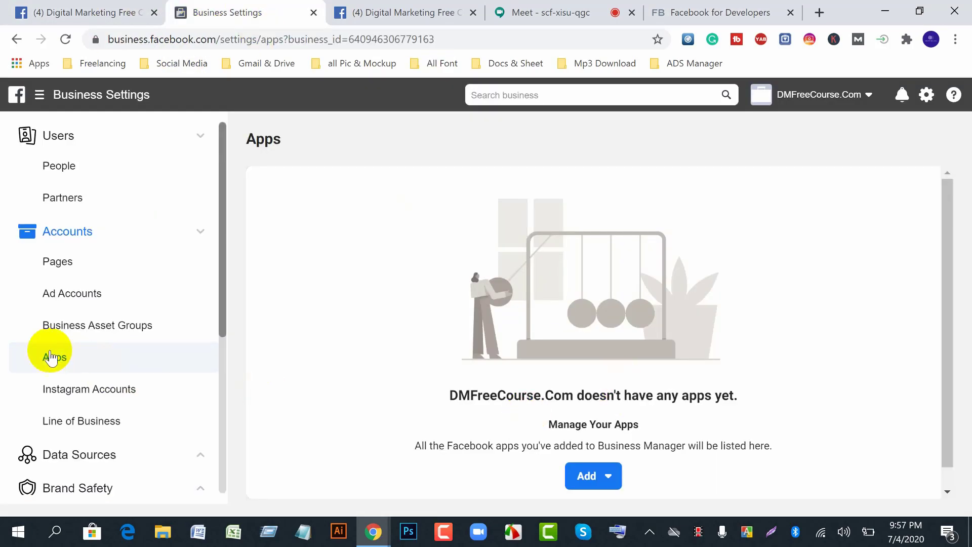
{"action": "left_click", "coordinate": [614, 476]}
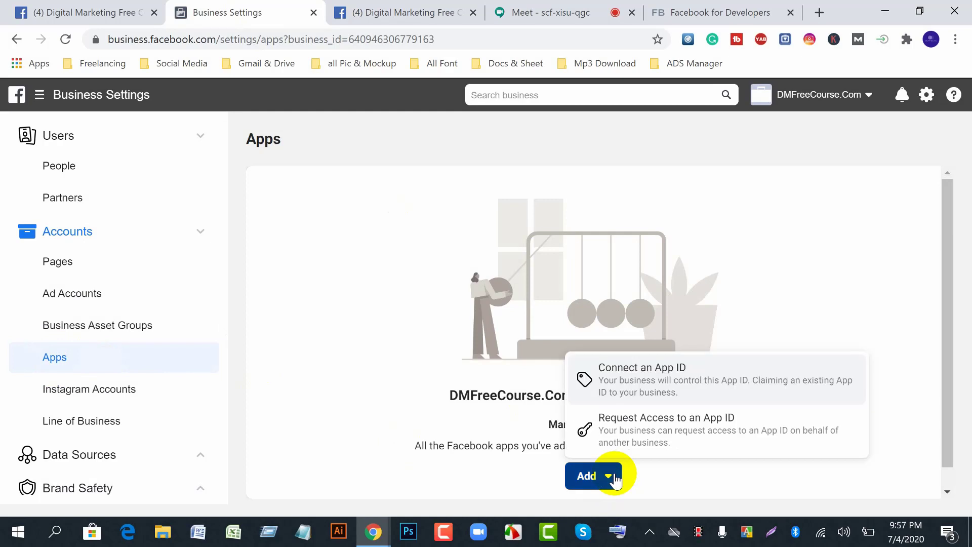
{"action": "left_click", "coordinate": [623, 384]}
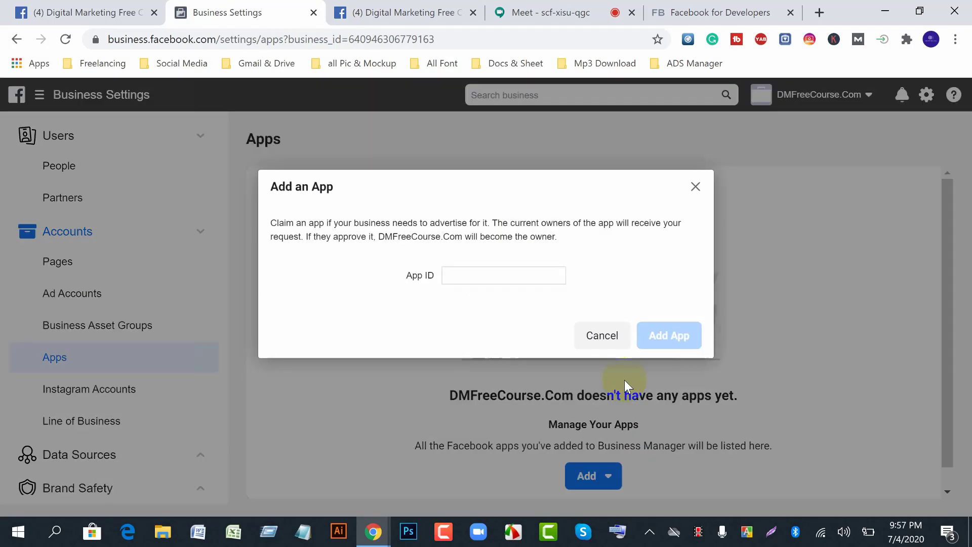
{"action": "left_click", "coordinate": [470, 275]}
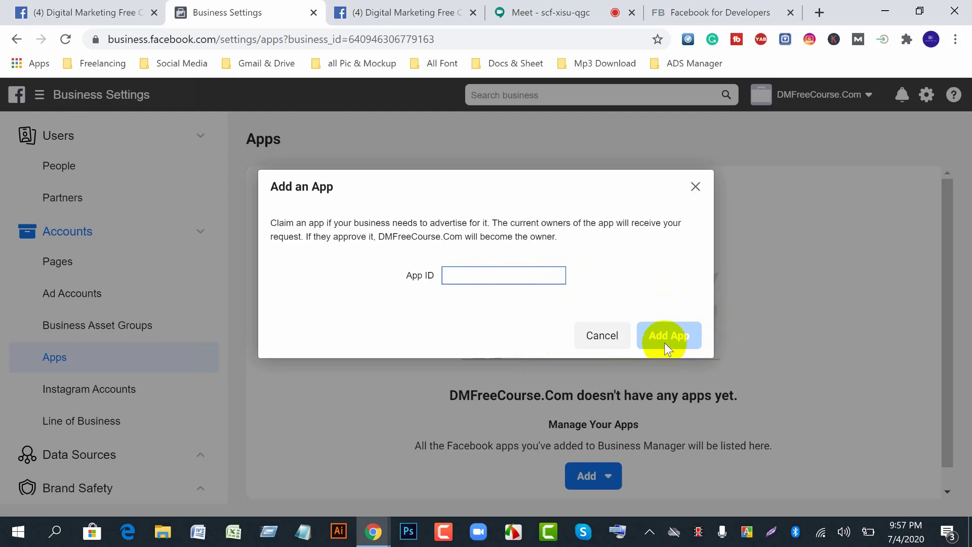
{"action": "left_click", "coordinate": [604, 337]}
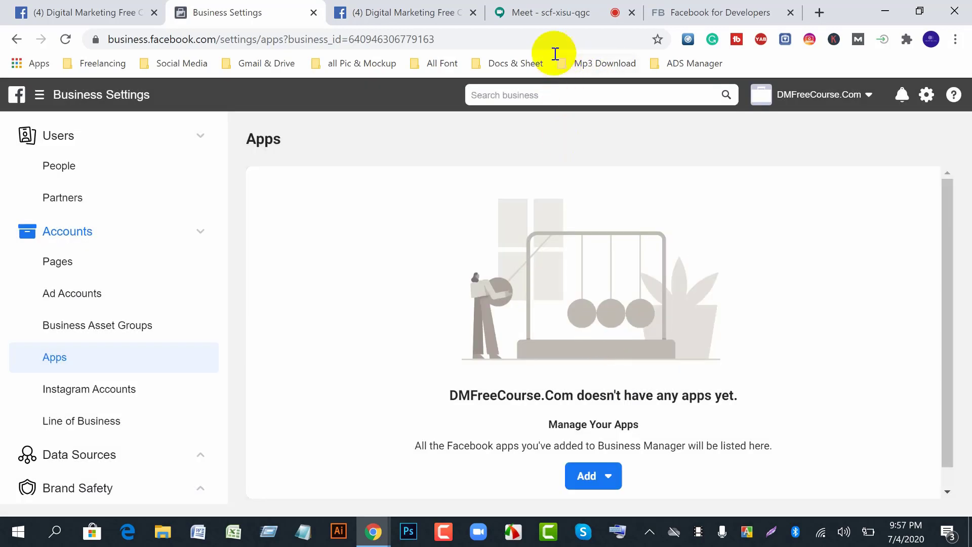
Check the participant list of the Google Meet call and return to the Apps settings in Business Settings.
{"action": "left_click", "coordinate": [550, 20]}
{"action": "scroll", "coordinate": [857, 440], "scroll_direction": "down", "scroll_amount": 6}
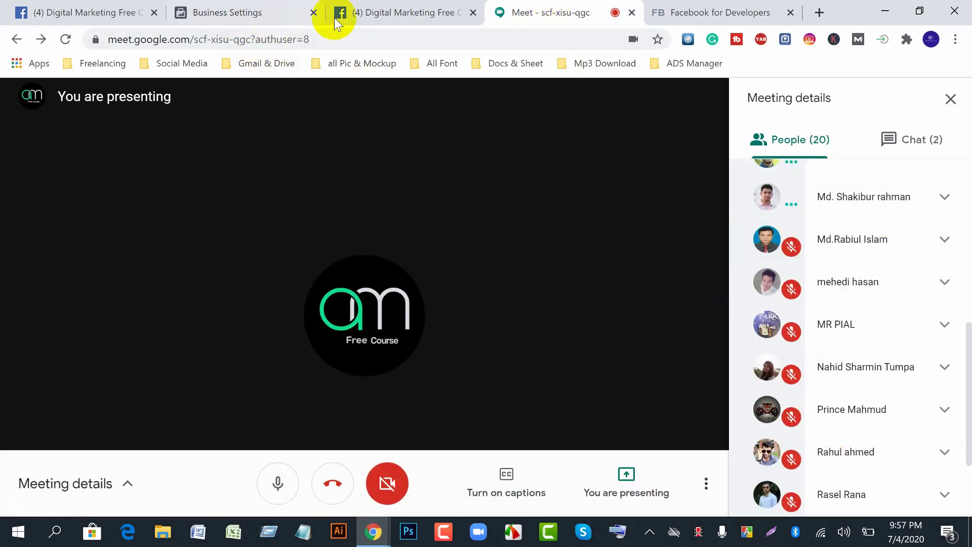
{"action": "left_click", "coordinate": [244, 15]}
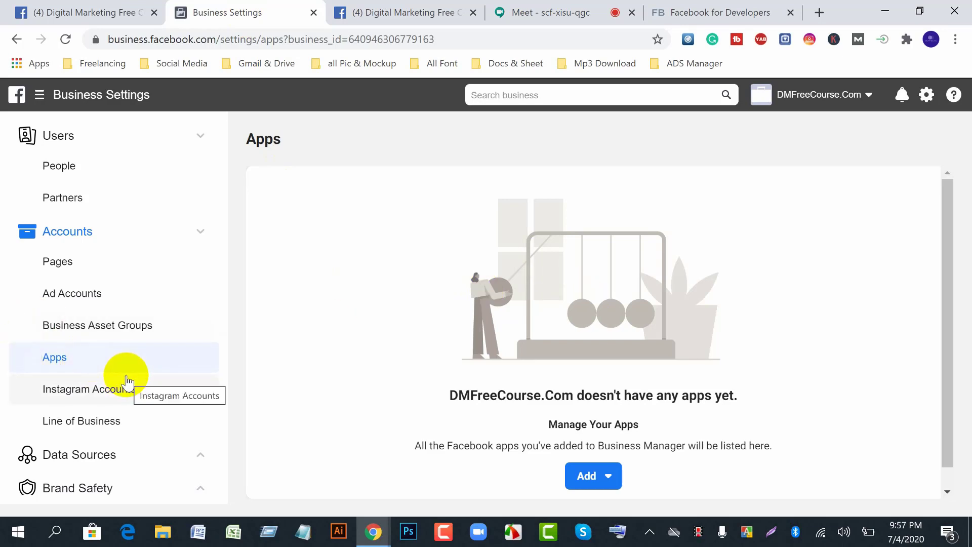
{"action": "scroll", "coordinate": [647, 396], "scroll_direction": "down", "scroll_amount": 1}
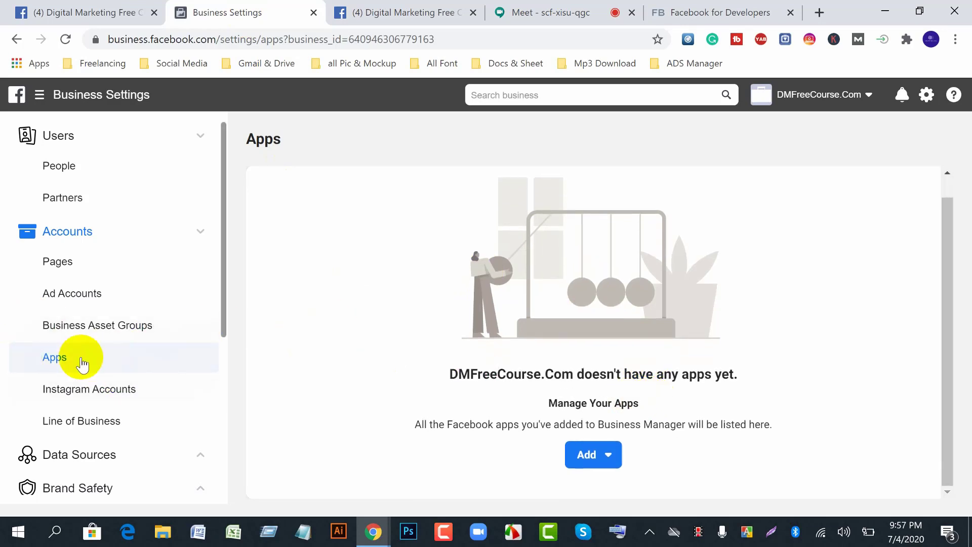
In the Instagram Accounts settings, view the login for connecting an Instagram account, and close it without signing in.
{"action": "left_click", "coordinate": [96, 399]}
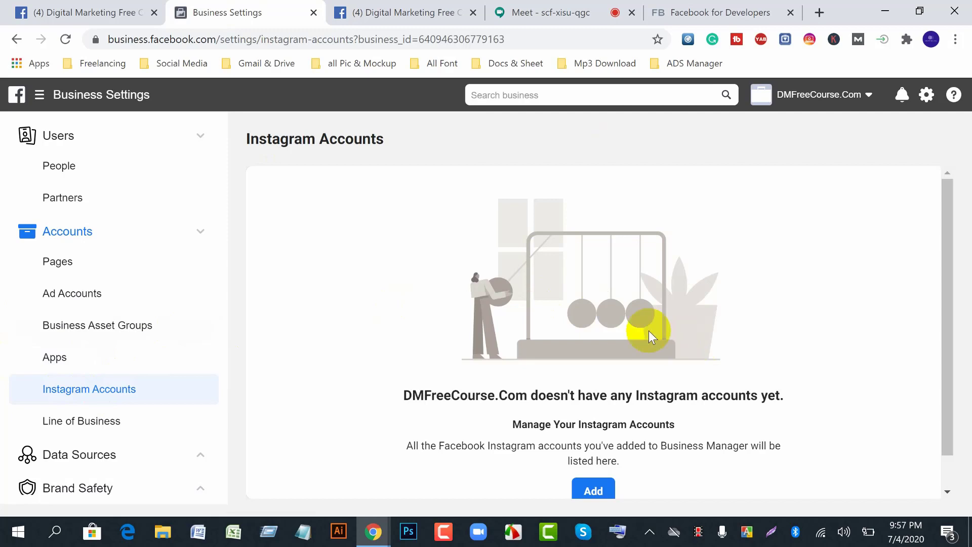
{"action": "scroll", "coordinate": [588, 436], "scroll_direction": "down", "scroll_amount": 1}
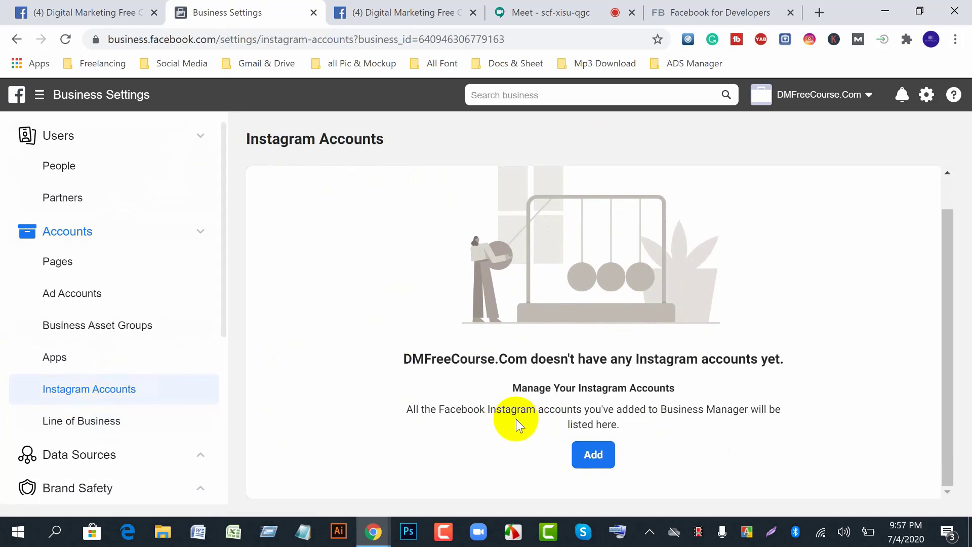
{"action": "left_click", "coordinate": [586, 452]}
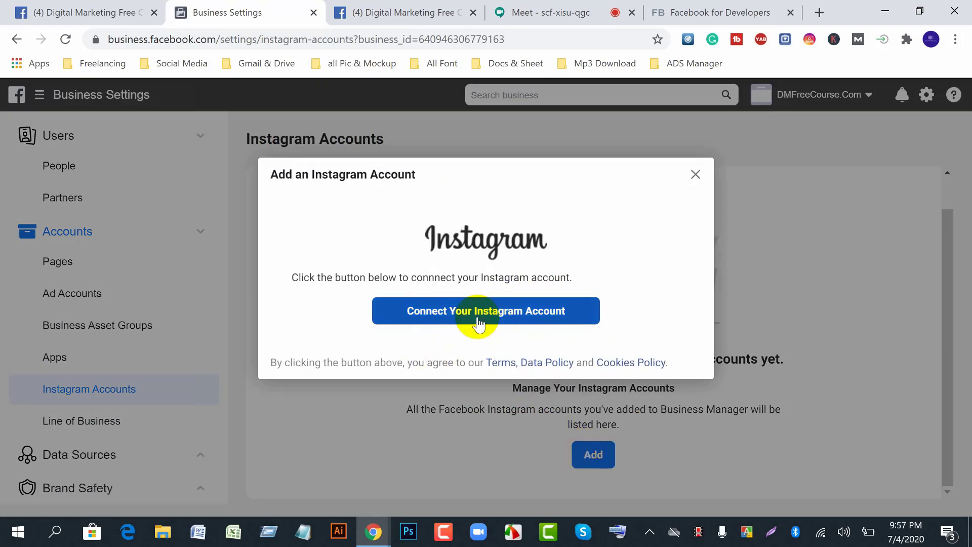
{"action": "left_click", "coordinate": [489, 312]}
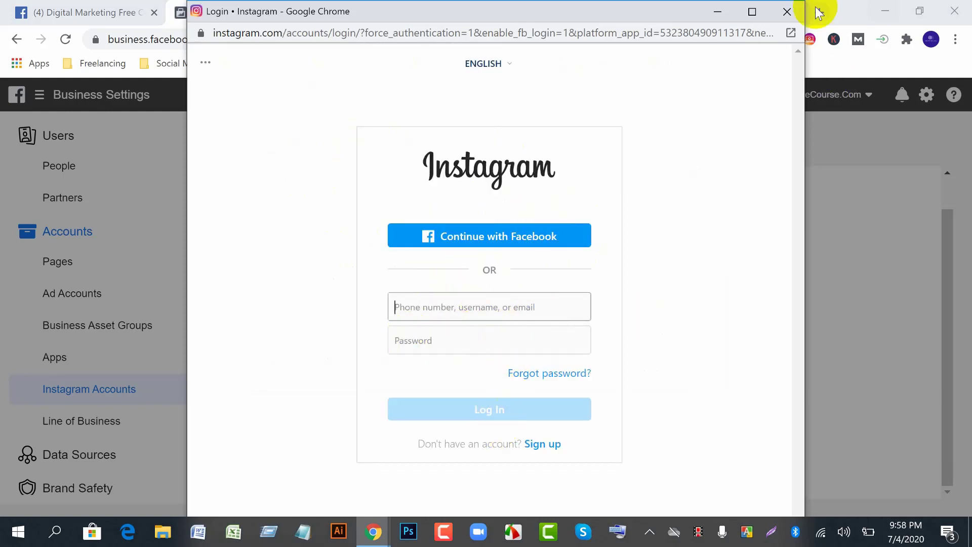
{"action": "left_click", "coordinate": [788, 11]}
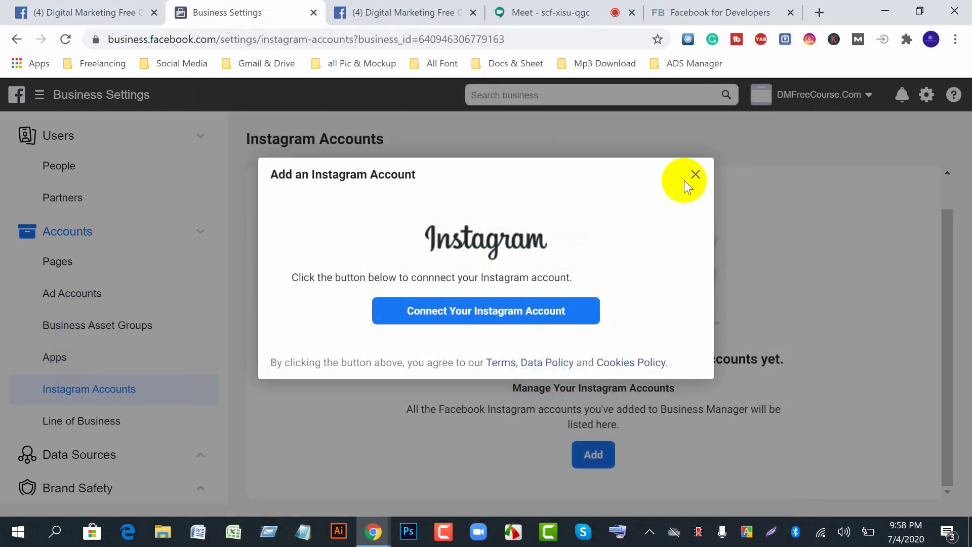
{"action": "left_click", "coordinate": [695, 175]}
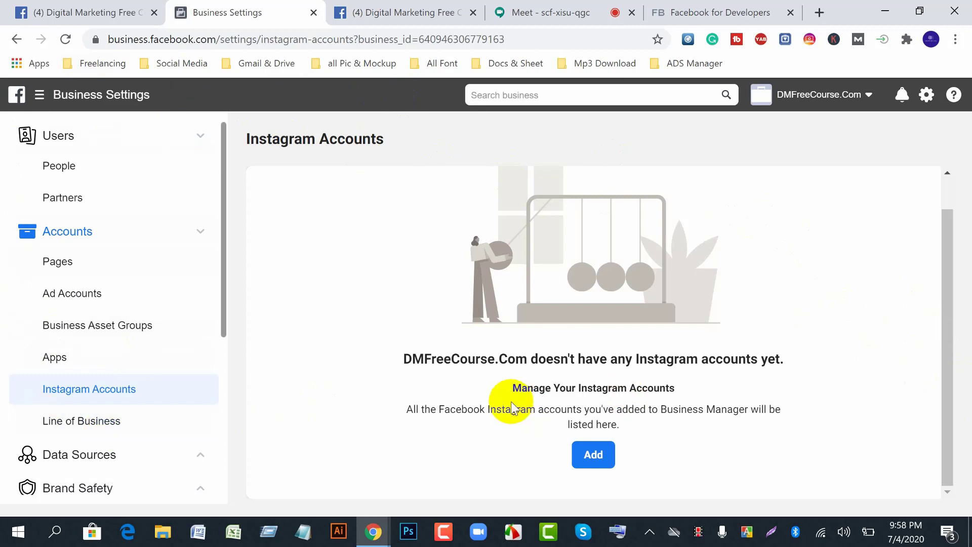
Close the open post on the Digital Marketing Free Course Page and open the Page's Instagram settings.
{"action": "left_click", "coordinate": [373, 12]}
{"action": "mouse_move", "coordinate": [729, 157]}
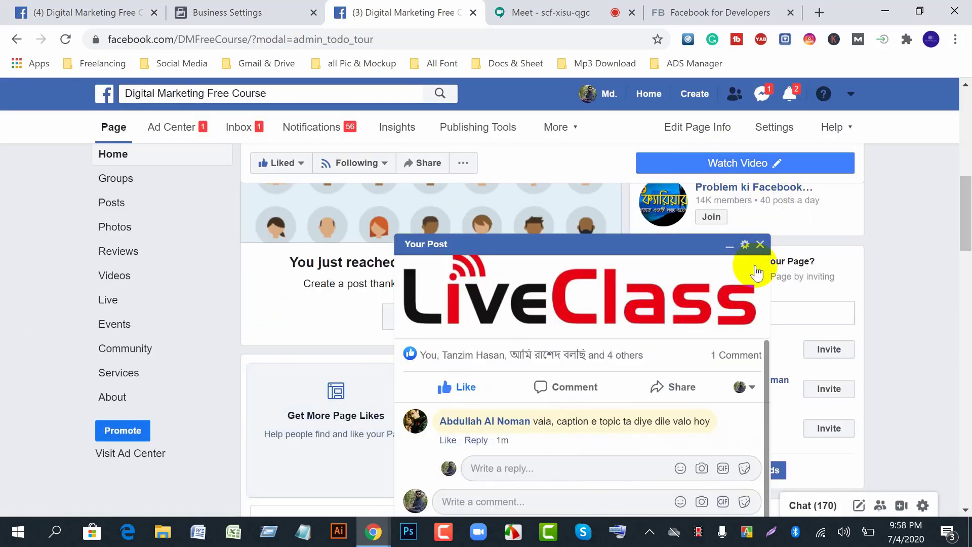
{"action": "left_click", "coordinate": [761, 244]}
{"action": "left_click", "coordinate": [772, 135]}
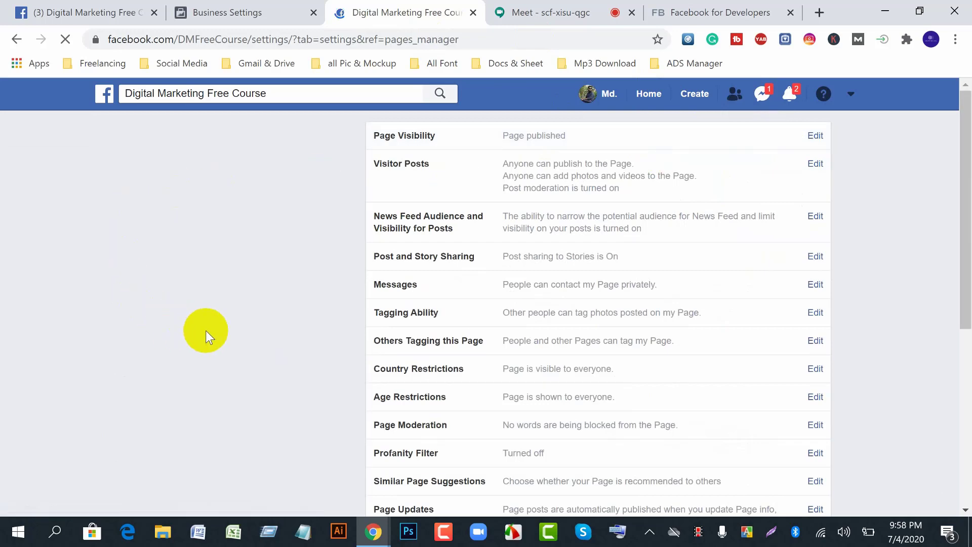
{"action": "scroll", "coordinate": [216, 441], "scroll_direction": "down", "scroll_amount": 5}
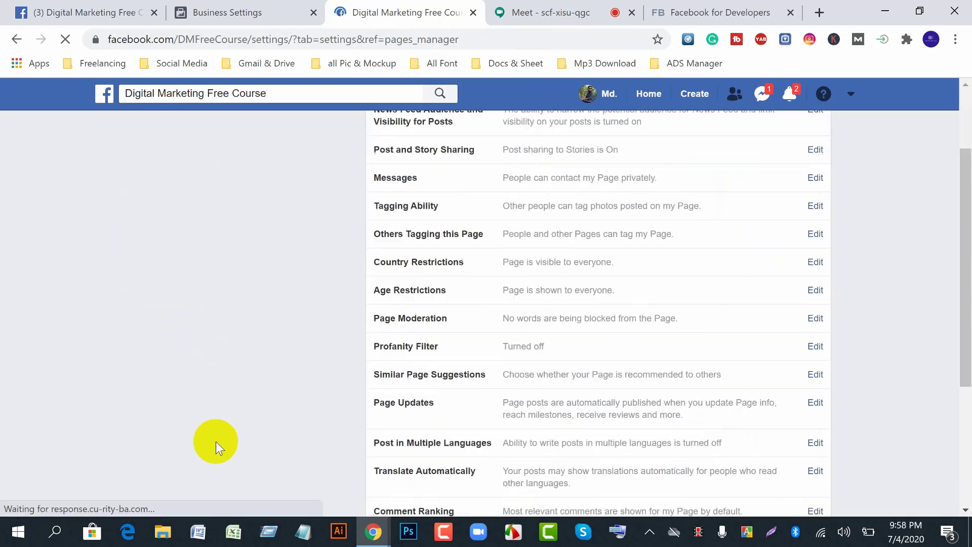
{"action": "scroll", "coordinate": [214, 438], "scroll_direction": "up", "scroll_amount": 5}
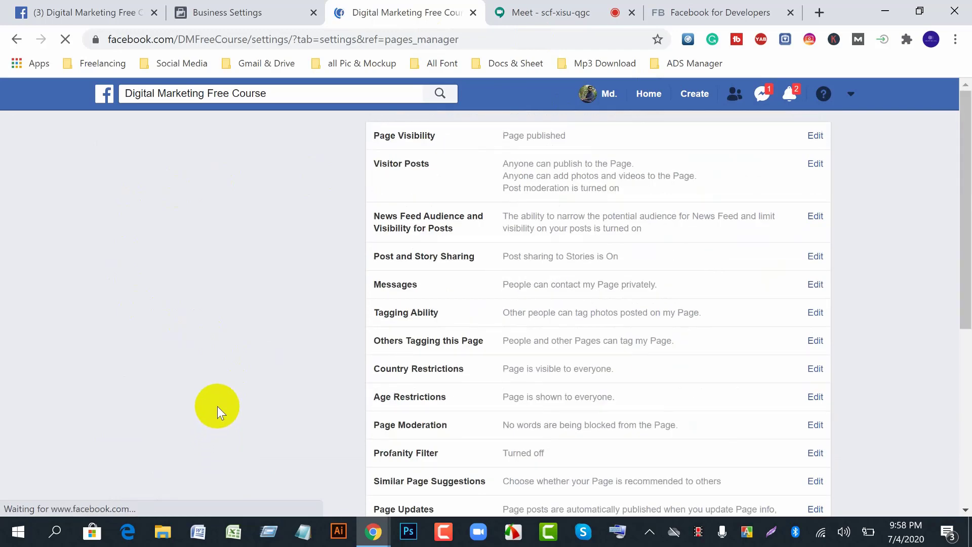
{"action": "scroll", "coordinate": [217, 423], "scroll_direction": "down", "scroll_amount": 5}
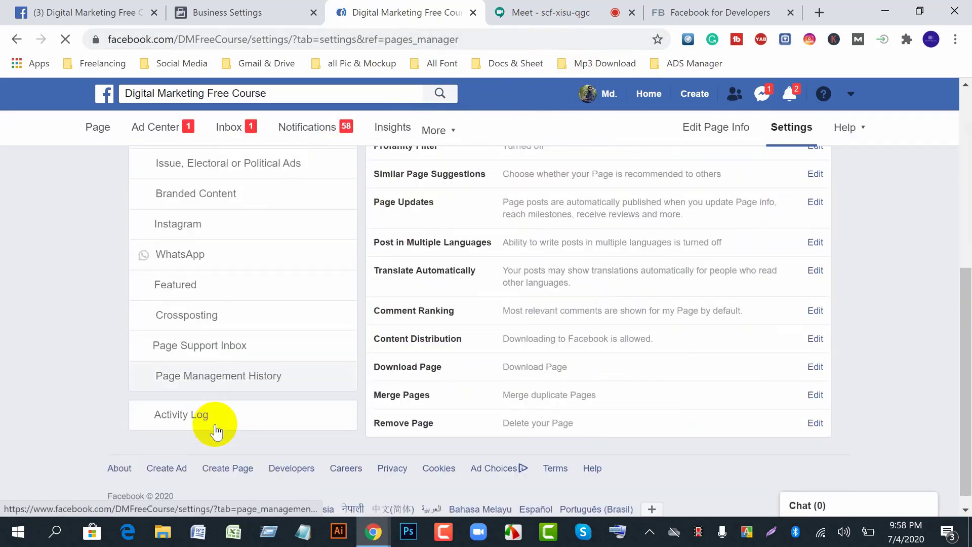
{"action": "scroll", "coordinate": [232, 343], "scroll_direction": "up", "scroll_amount": 2}
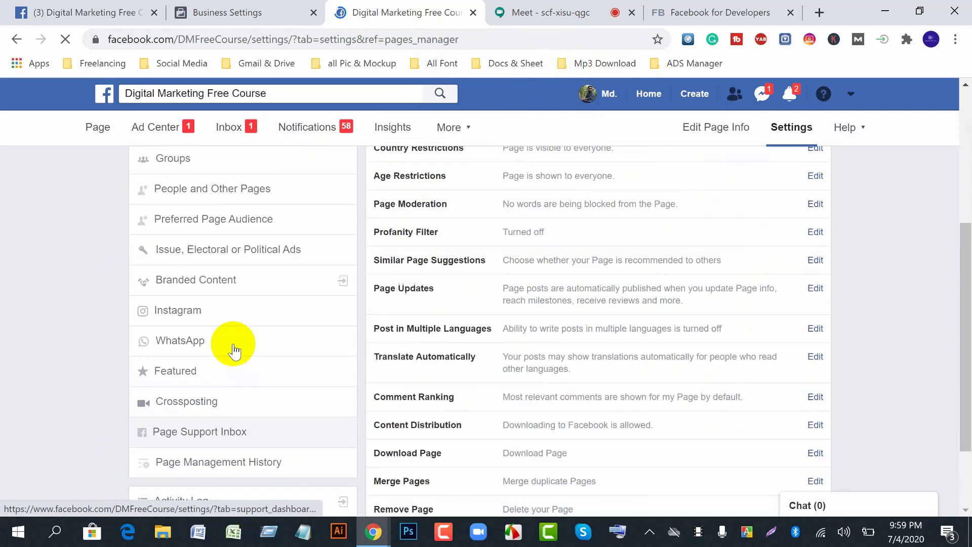
{"action": "left_click", "coordinate": [197, 318]}
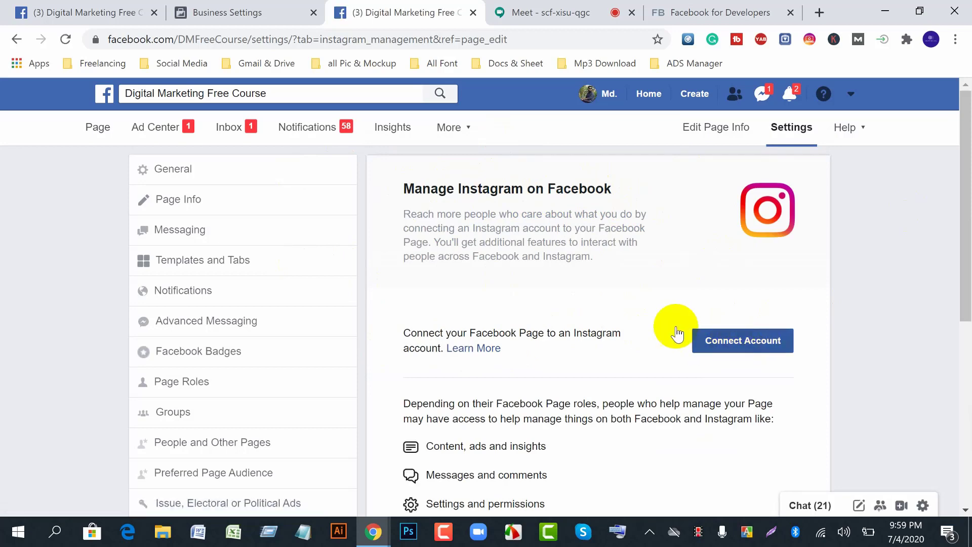
Return to the DMFreeCourse.Com Business Settings and view the Line of Business settings.
{"action": "left_click", "coordinate": [221, 20]}
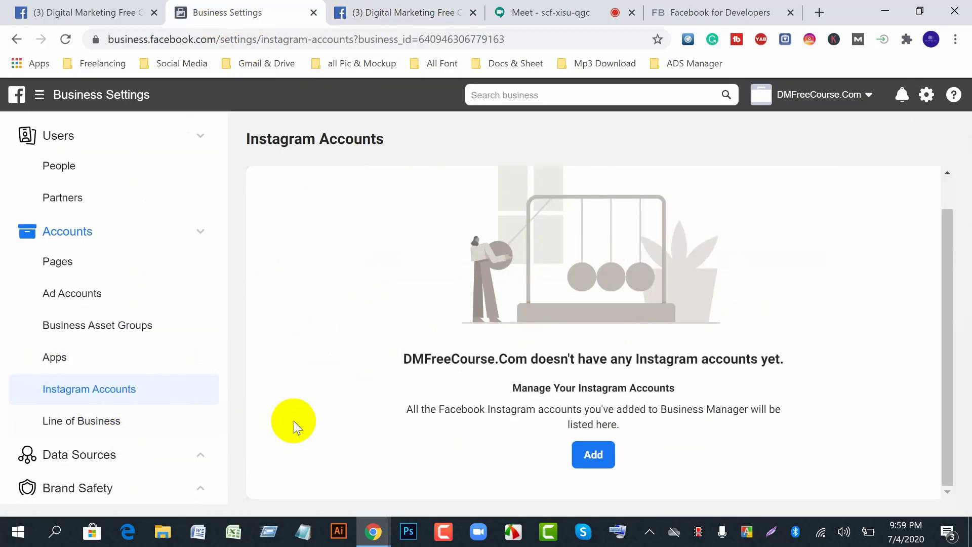
{"action": "left_click_drag", "start_coordinate": [225, 302], "coordinate": [224, 337]}
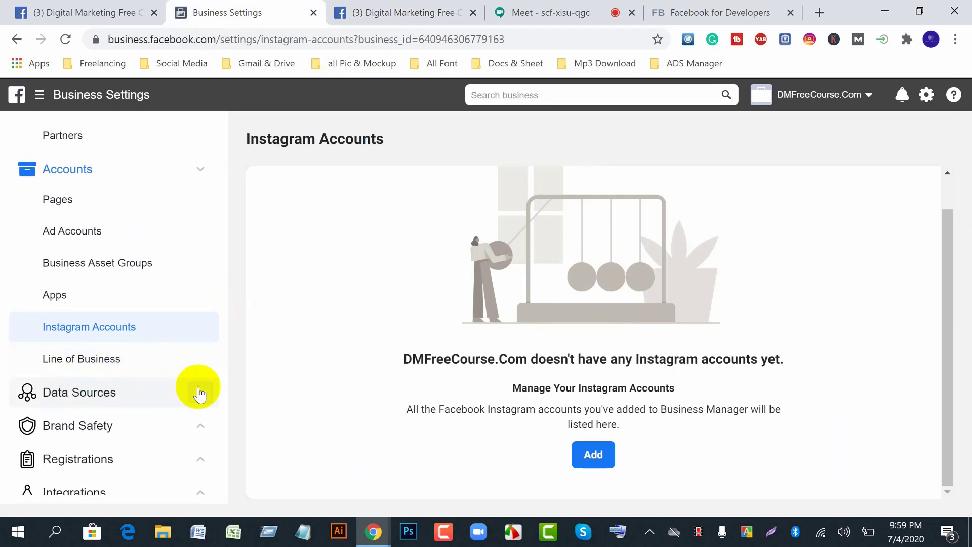
{"action": "left_click", "coordinate": [104, 368]}
{"action": "scroll", "coordinate": [476, 428], "scroll_direction": "down", "scroll_amount": 1}
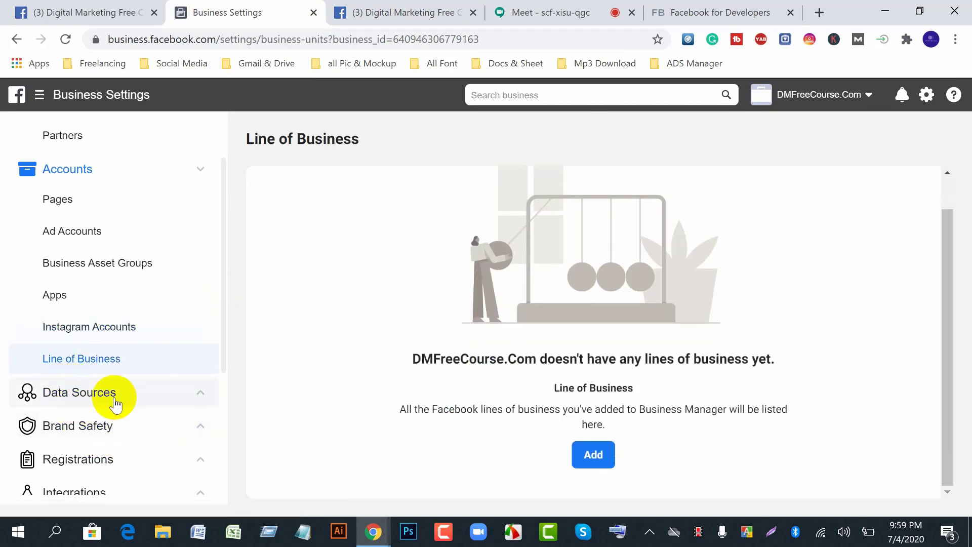
Expand the Data Sources section to review its entries, and briefly check the Google Meet call before returning to Business Settings.
{"action": "left_click", "coordinate": [201, 393]}
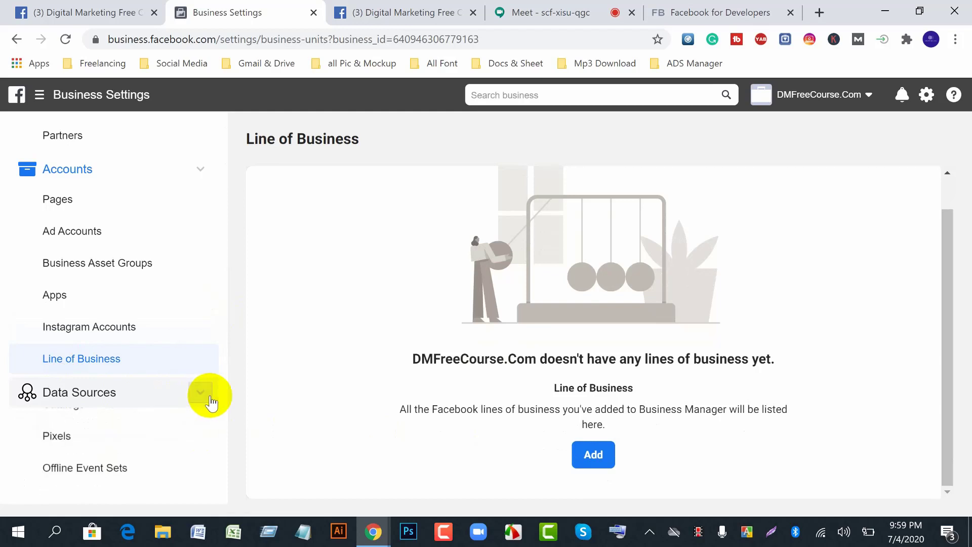
{"action": "scroll", "coordinate": [210, 404], "scroll_direction": "down", "scroll_amount": 2}
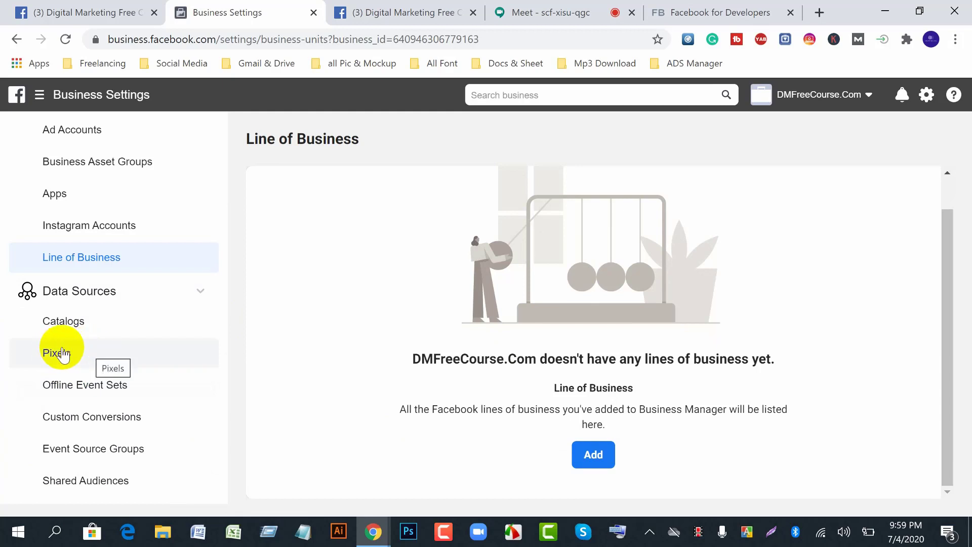
{"action": "scroll", "coordinate": [59, 332], "scroll_direction": "down", "scroll_amount": 1}
{"action": "scroll", "coordinate": [59, 332], "scroll_direction": "down", "scroll_amount": 2}
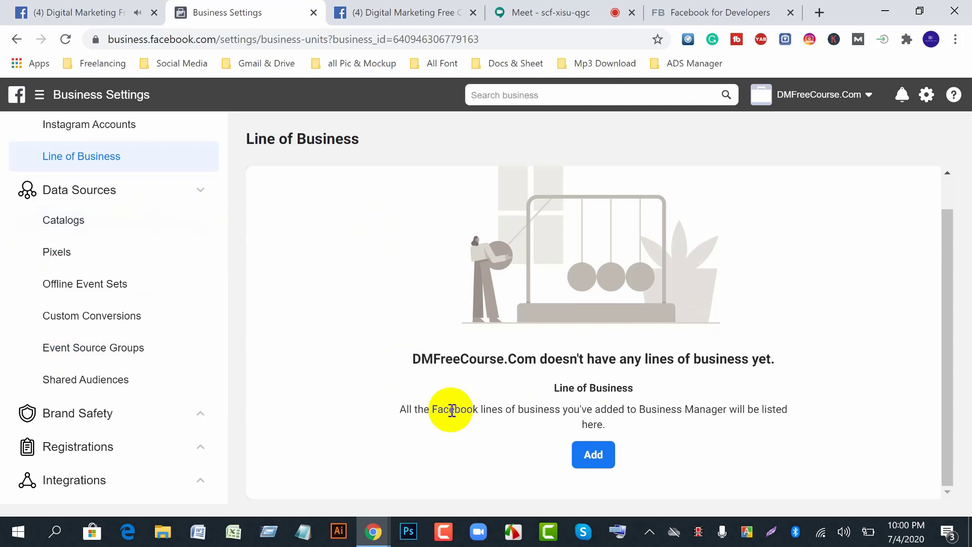
{"action": "left_click", "coordinate": [521, 14]}
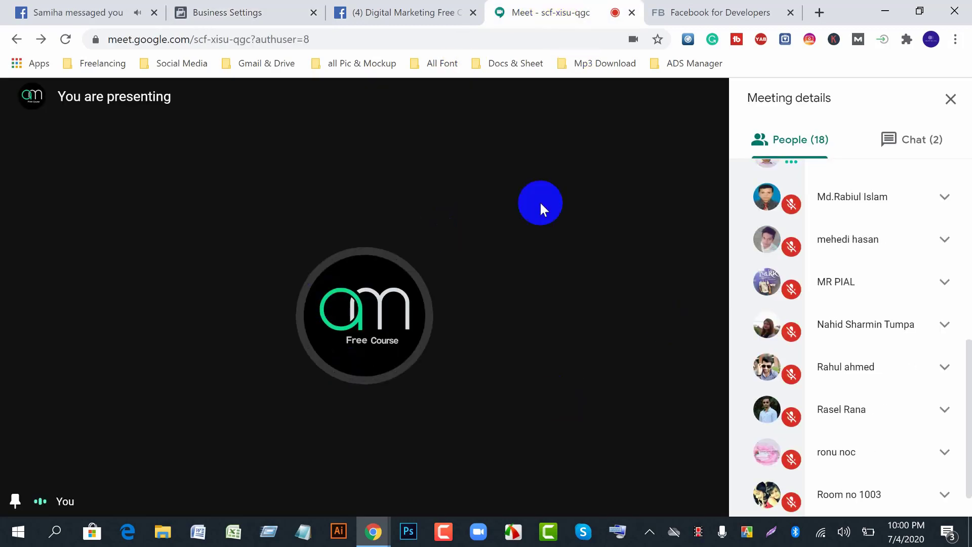
{"action": "left_click", "coordinate": [218, 15]}
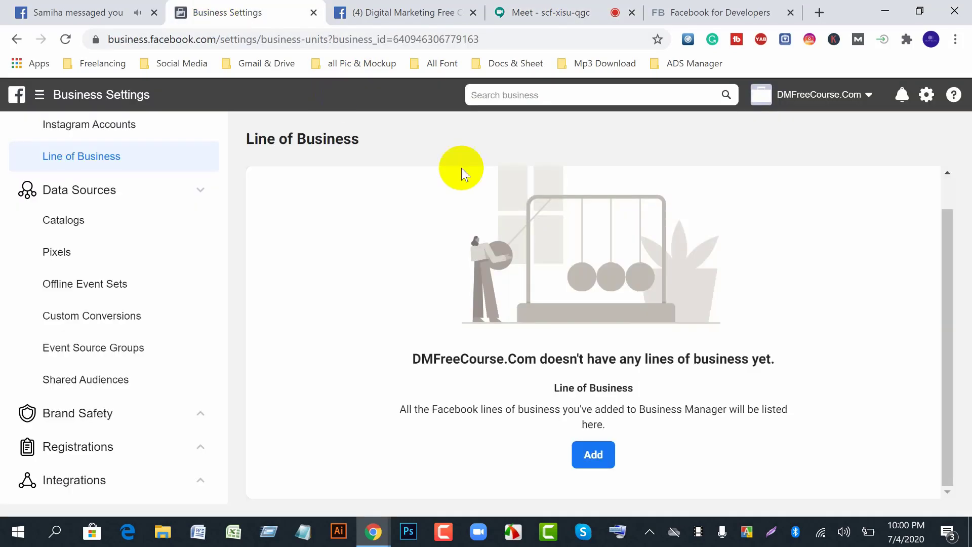
Create a new catalog in the Catalogs settings with the name DM Free Course and the type Products.
{"action": "left_click", "coordinate": [70, 220]}
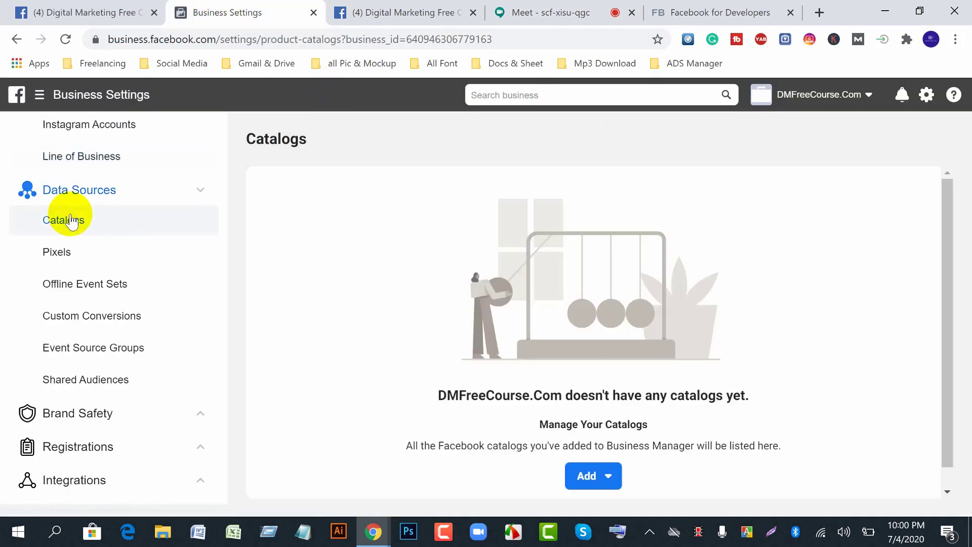
{"action": "scroll", "coordinate": [549, 369], "scroll_direction": "down", "scroll_amount": 1}
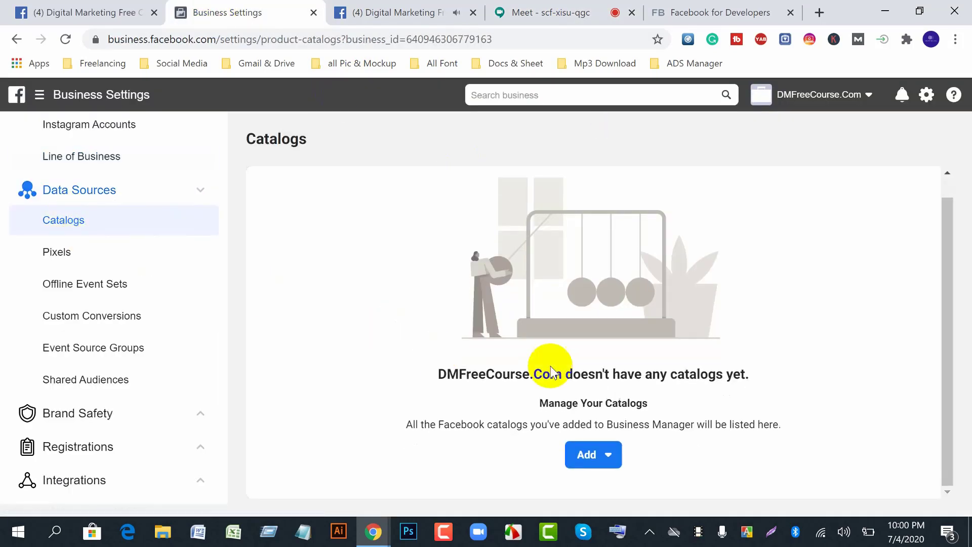
{"action": "left_click", "coordinate": [588, 456]}
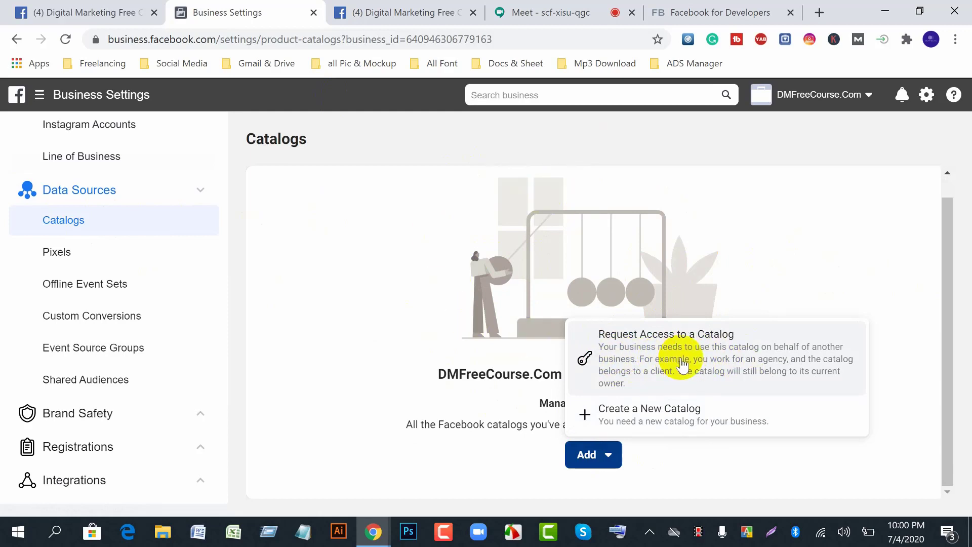
{"action": "left_click", "coordinate": [588, 414]}
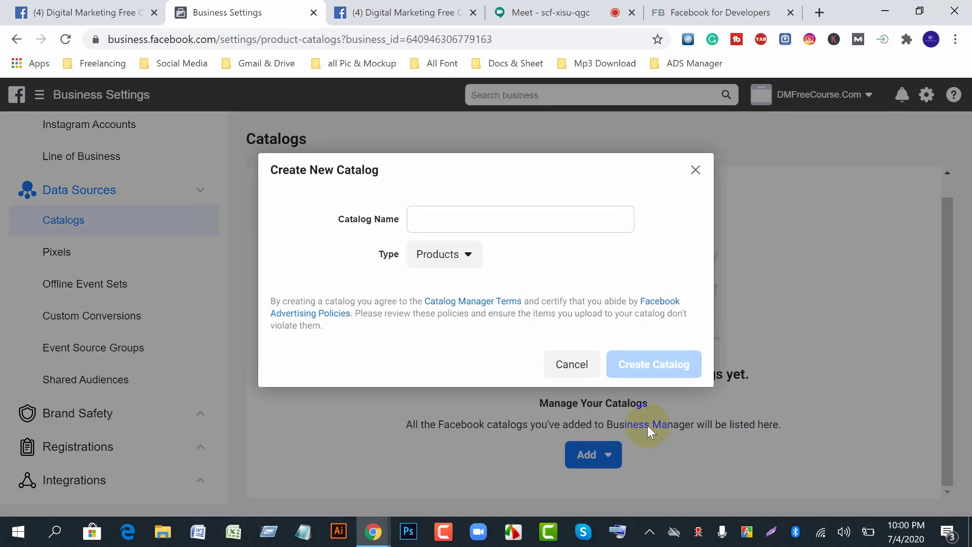
{"action": "left_click", "coordinate": [452, 222]}
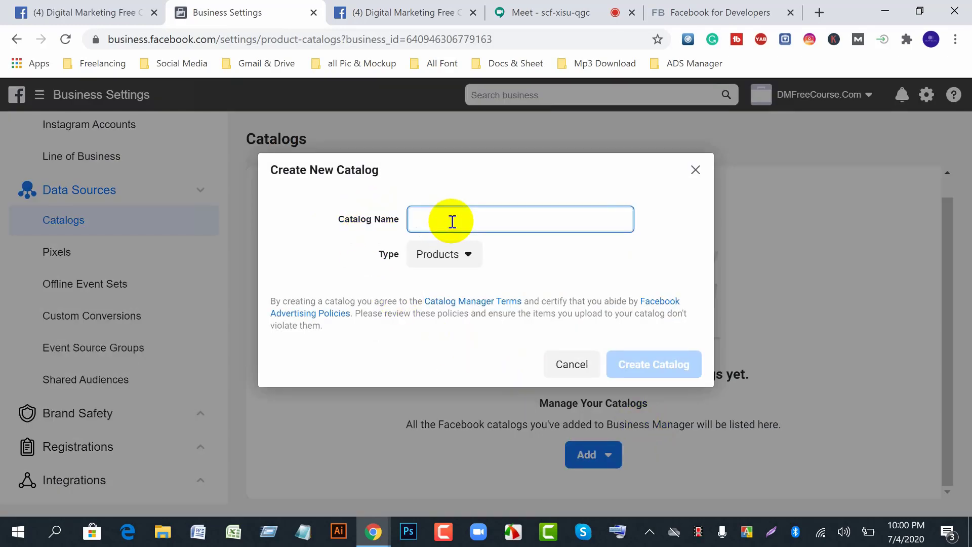
{"action": "type", "text": "DM Free Course"}
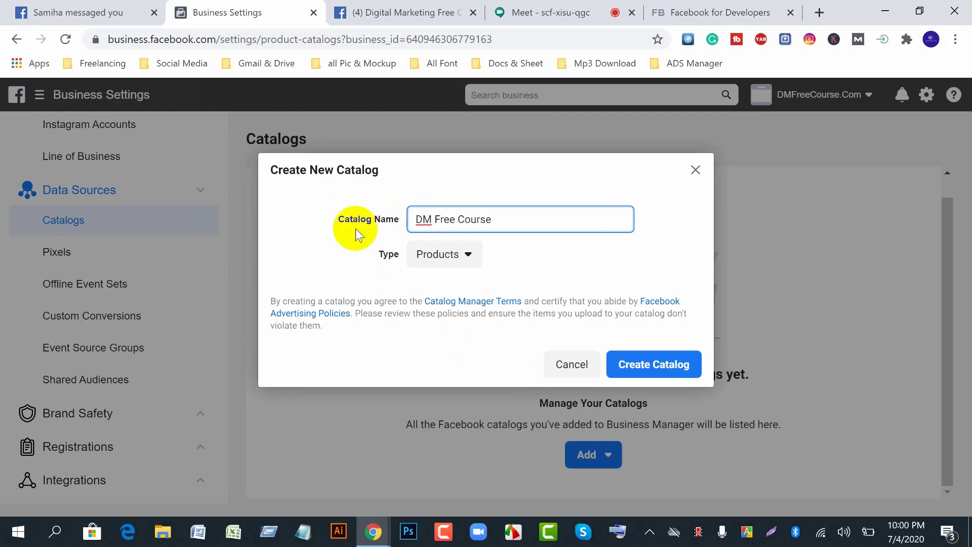
{"action": "left_click", "coordinate": [466, 256]}
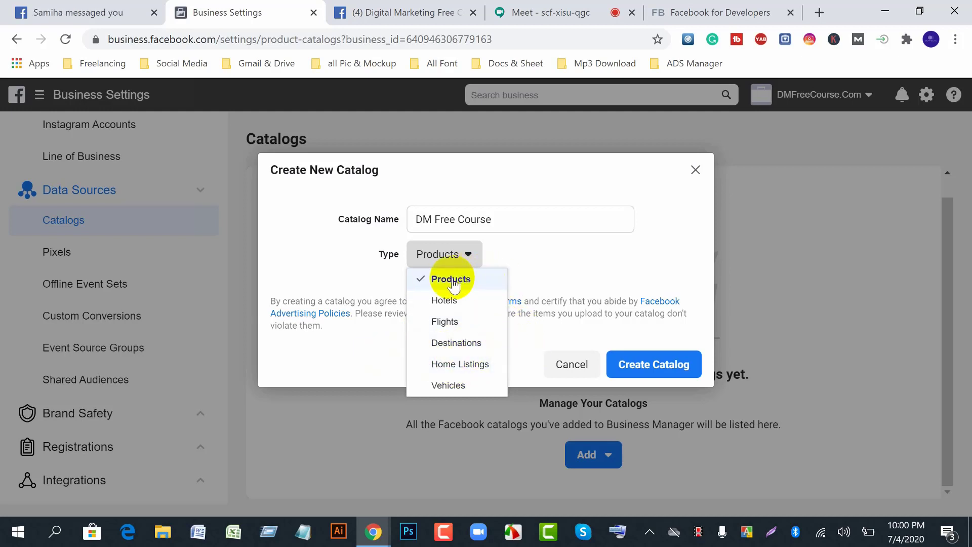
{"action": "left_click", "coordinate": [465, 255]}
{"action": "left_click", "coordinate": [642, 362]}
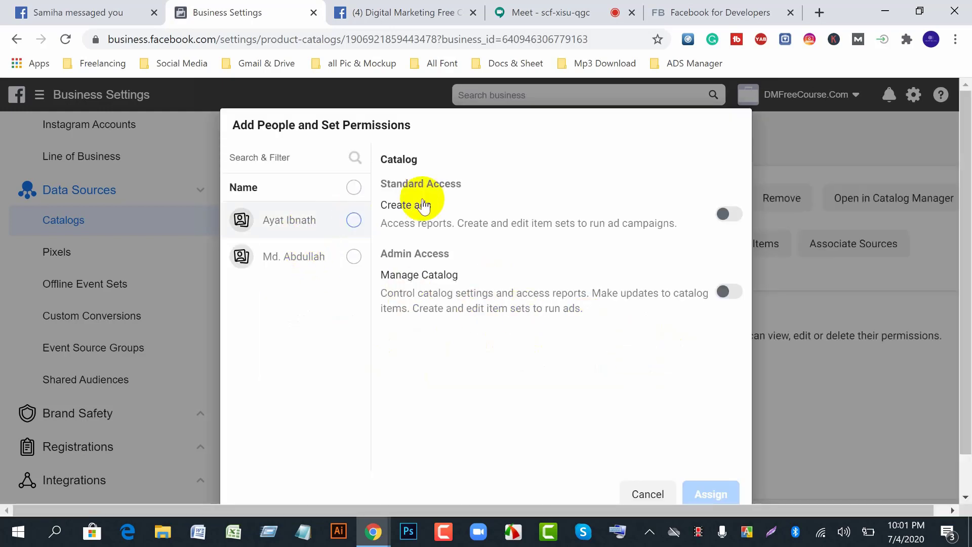
Assign both listed people to the DM Free Course catalog with Manage Catalog access and close the confirmation.
{"action": "left_click", "coordinate": [353, 220]}
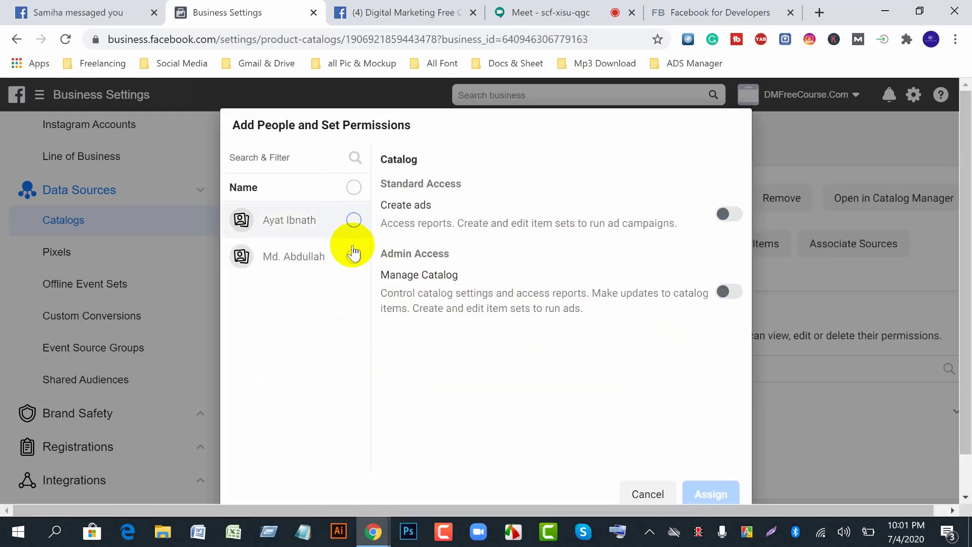
{"action": "left_click", "coordinate": [354, 256]}
{"action": "left_click", "coordinate": [730, 292]}
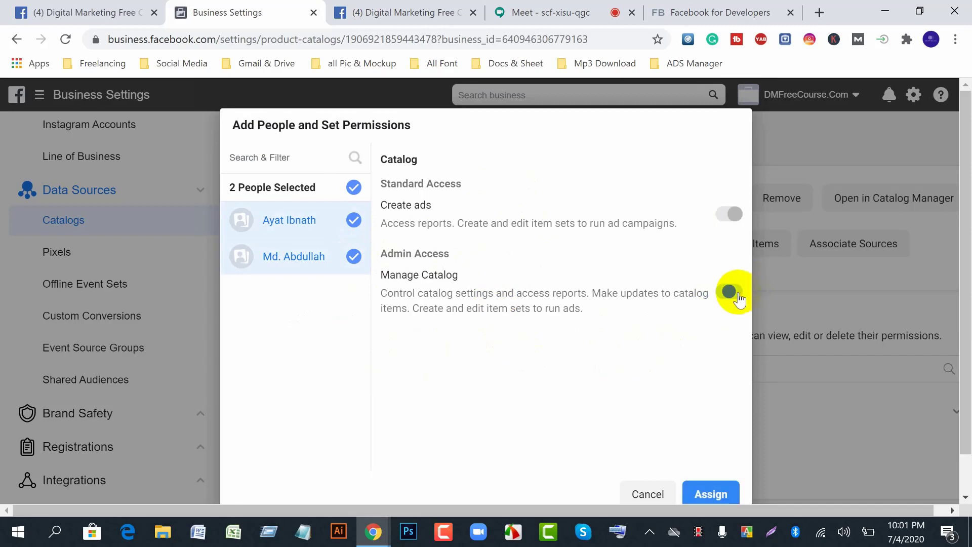
{"action": "scroll", "coordinate": [736, 385], "scroll_direction": "down", "scroll_amount": 1}
{"action": "left_click", "coordinate": [717, 452]}
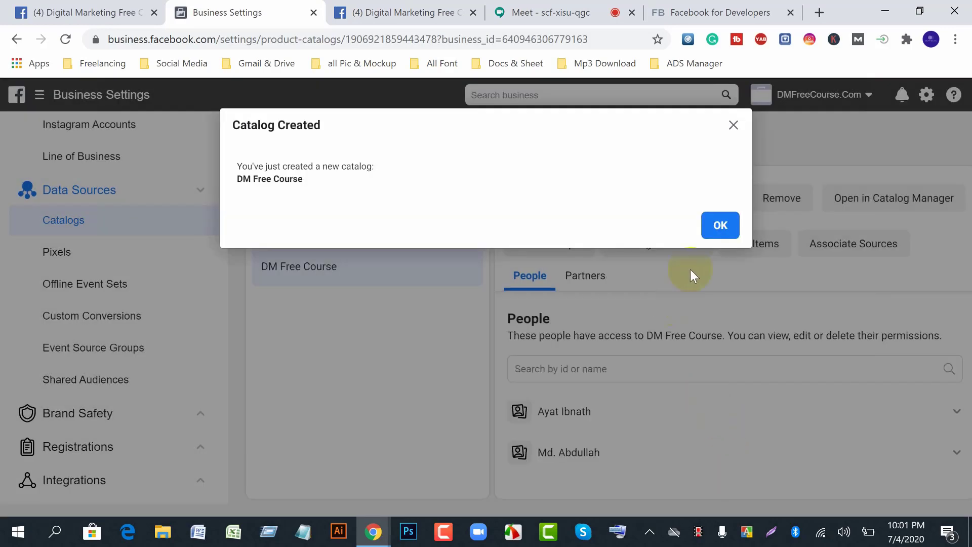
{"action": "left_click", "coordinate": [719, 231]}
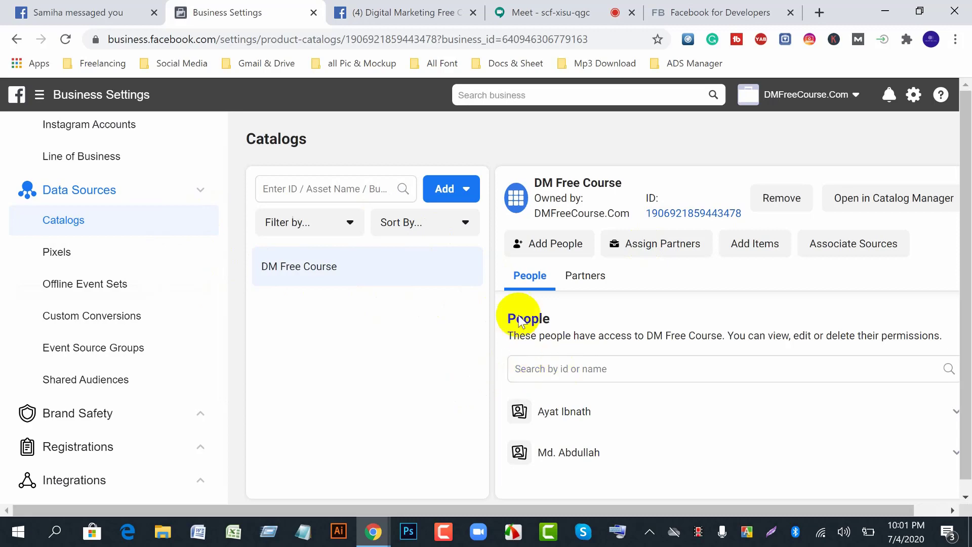
Create a second catalog of type Products with the name Facebook.
{"action": "left_click", "coordinate": [457, 189]}
{"action": "left_click", "coordinate": [496, 316]}
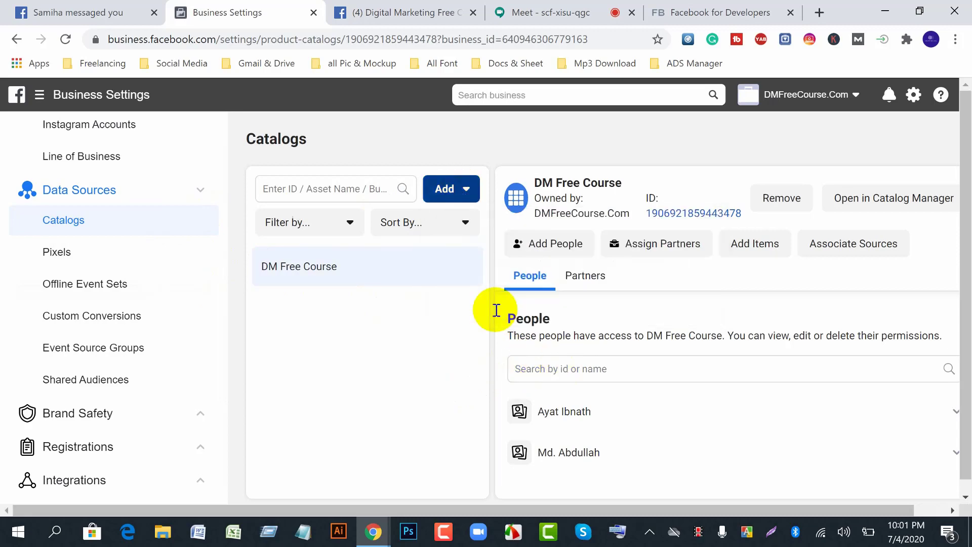
{"action": "left_click", "coordinate": [477, 218]}
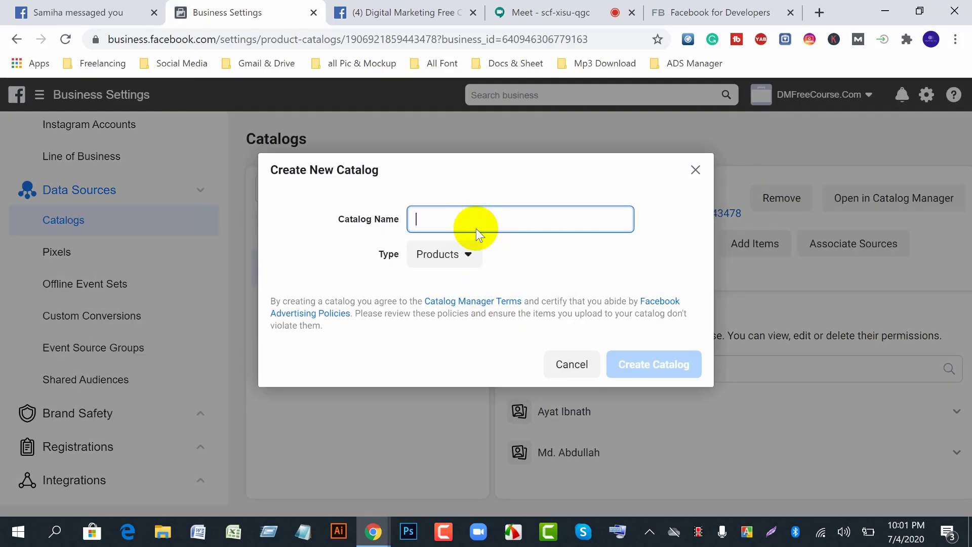
{"action": "type", "text": "Fca"}
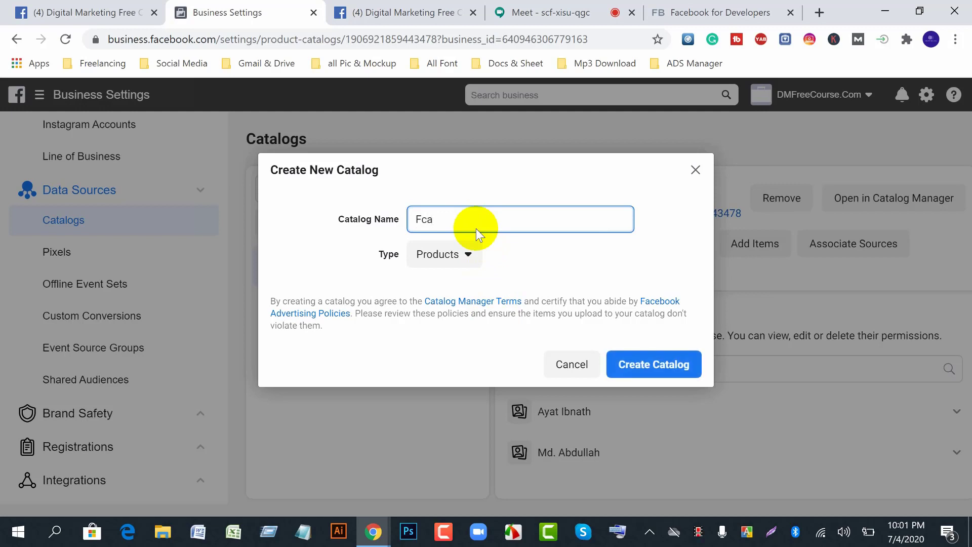
{"action": "key", "text": "BackSpace"}
{"action": "key", "text": "BackSpace"}
{"action": "type", "text": "acebook"}
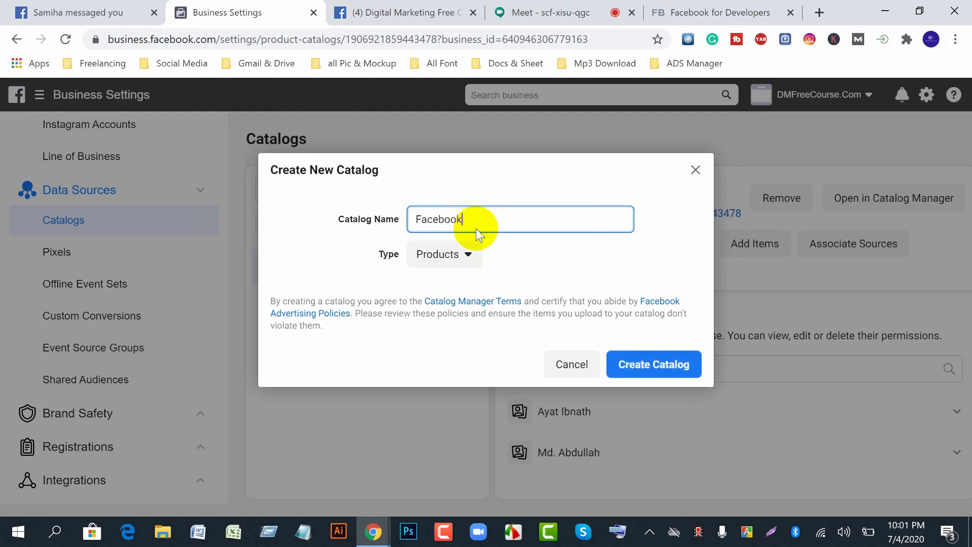
{"action": "left_click", "coordinate": [659, 362]}
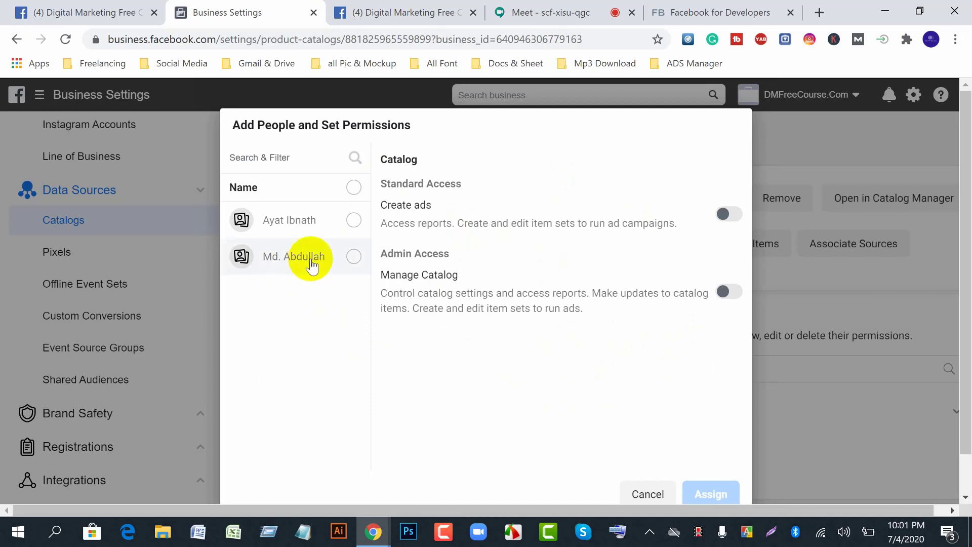
Assign both listed people to the Facebook catalog with Manage Catalog access and close the confirmation.
{"action": "left_click", "coordinate": [354, 256]}
{"action": "left_click", "coordinate": [354, 220]}
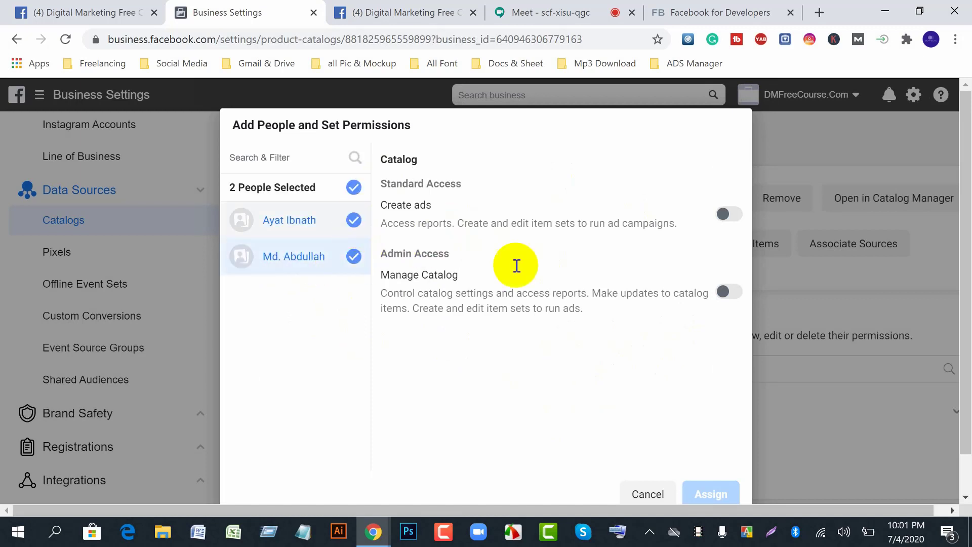
{"action": "left_click", "coordinate": [725, 293]}
{"action": "left_click", "coordinate": [722, 499]}
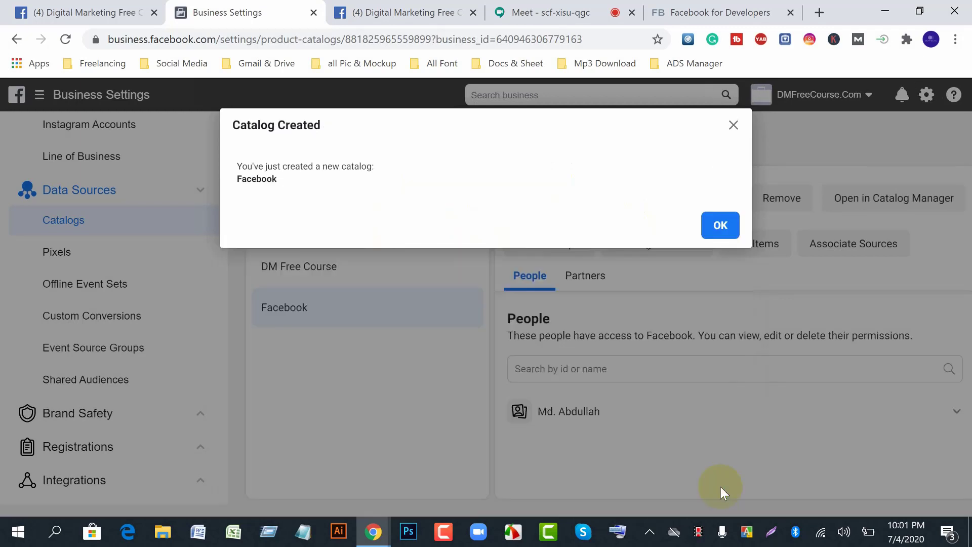
{"action": "left_click", "coordinate": [711, 230]}
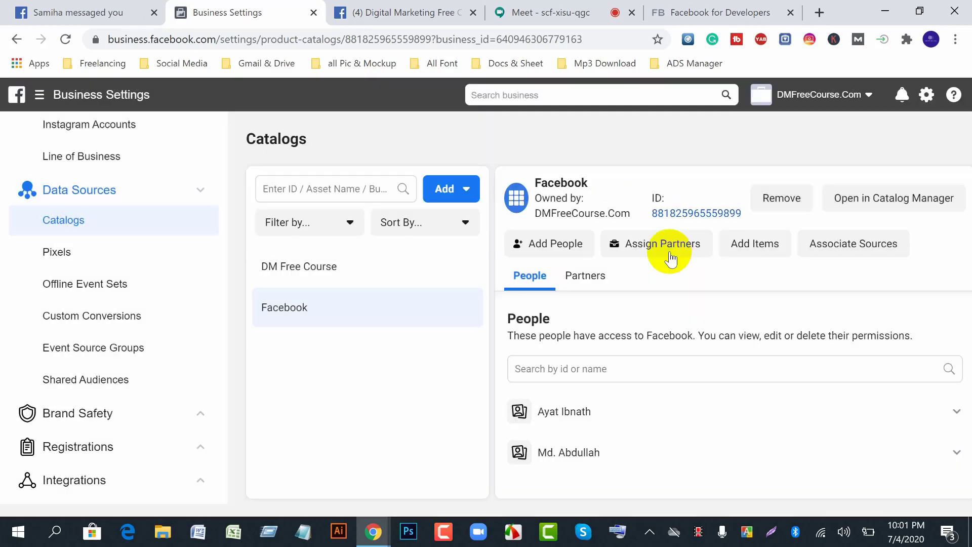
Create a third catalog of type Products with the name Google.
{"action": "left_click", "coordinate": [441, 192]}
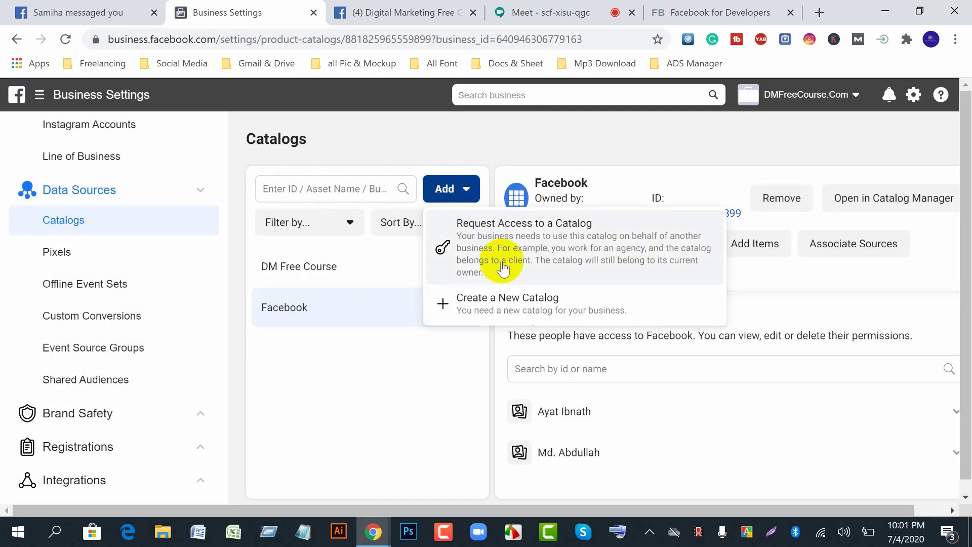
{"action": "left_click", "coordinate": [510, 302]}
{"action": "left_click", "coordinate": [445, 210]}
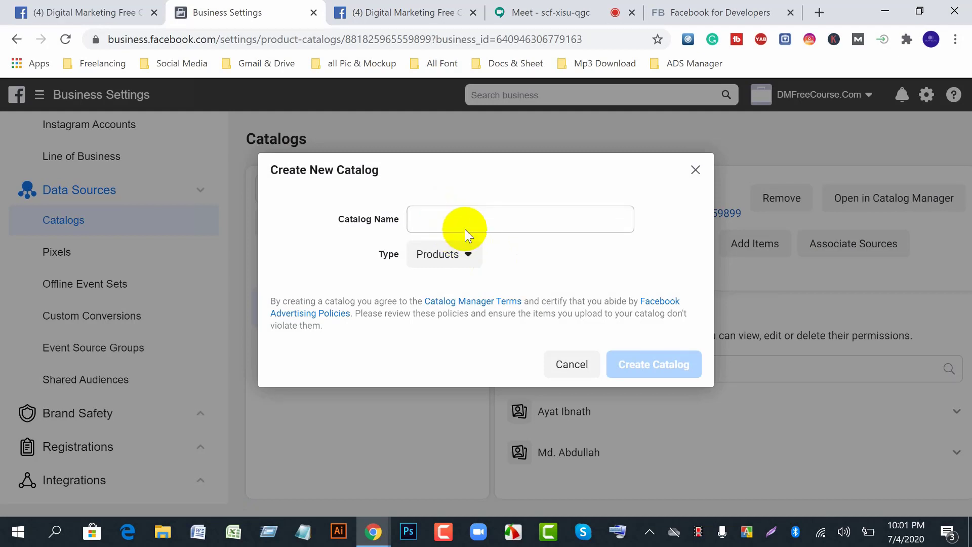
{"action": "left_click", "coordinate": [465, 219]}
{"action": "type", "text": "Goo"}
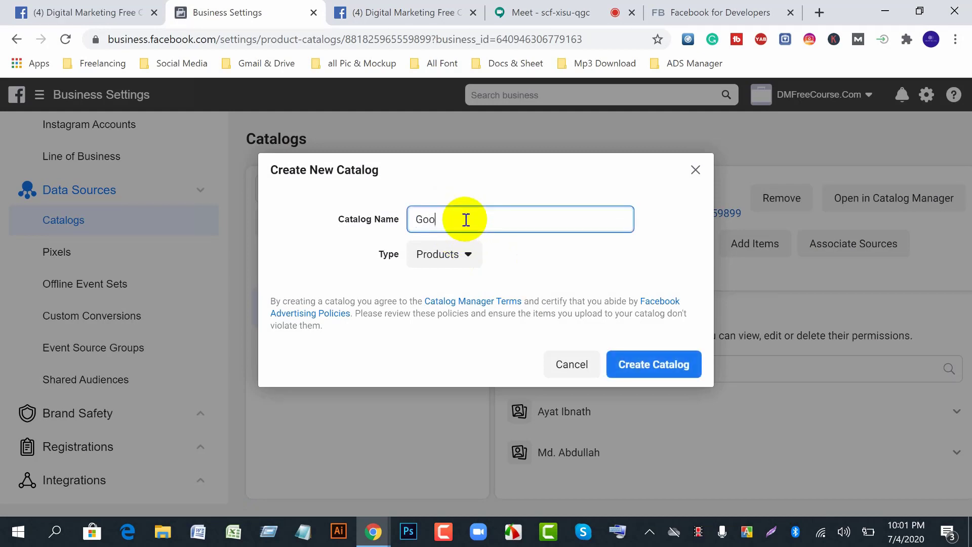
{"action": "type", "text": "gle"}
{"action": "left_click", "coordinate": [662, 365]}
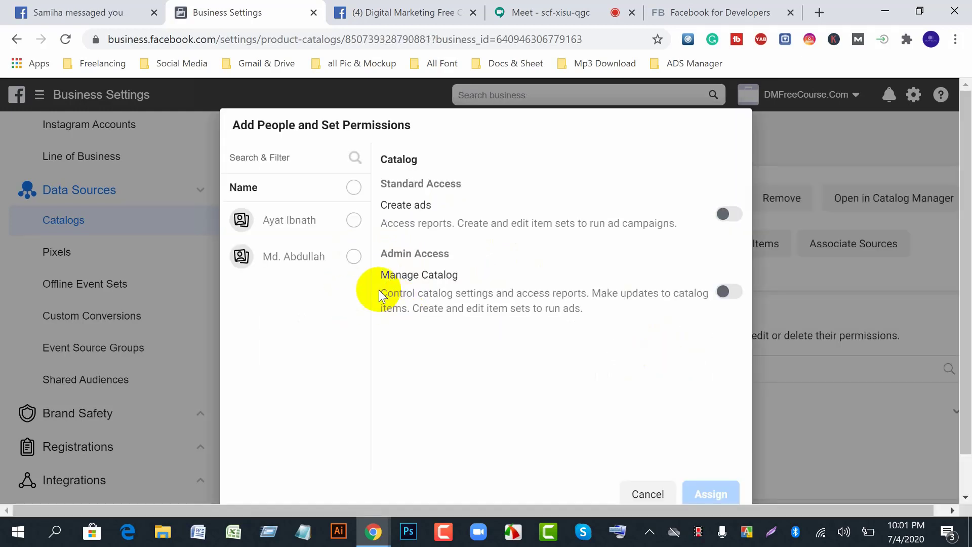
Assign both listed people to the Google catalog with Manage Catalog access and close the confirmation.
{"action": "left_click", "coordinate": [353, 256]}
{"action": "left_click", "coordinate": [353, 220]}
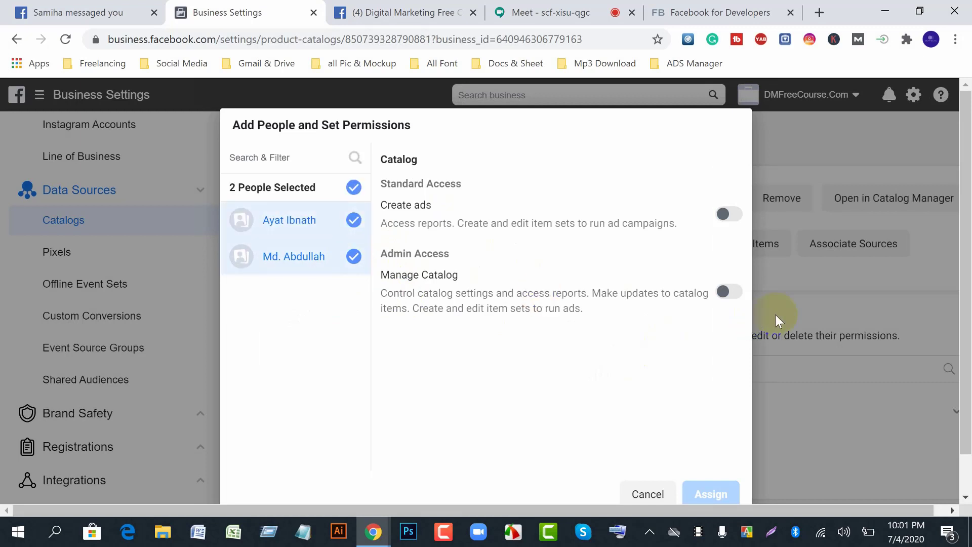
{"action": "left_click", "coordinate": [741, 294]}
{"action": "left_click", "coordinate": [711, 494]}
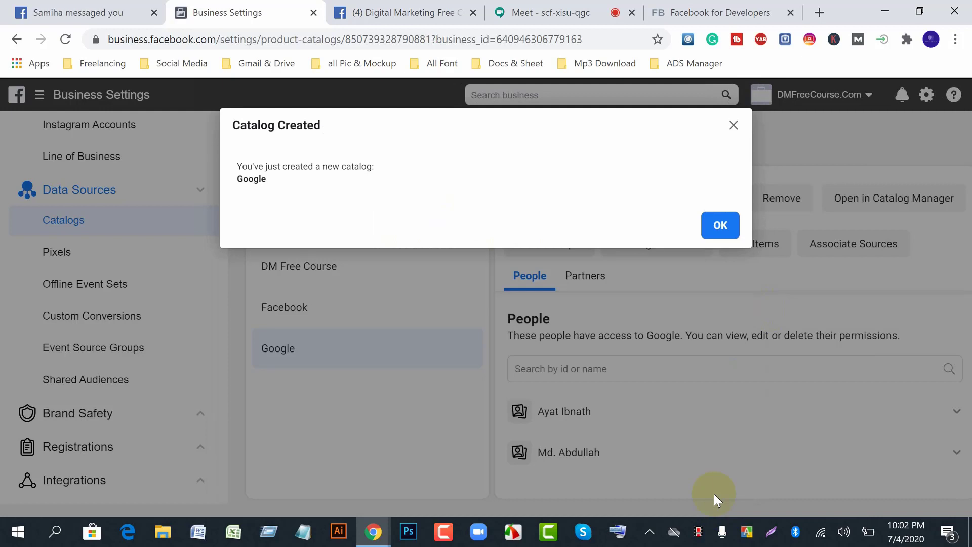
{"action": "left_click", "coordinate": [717, 238]}
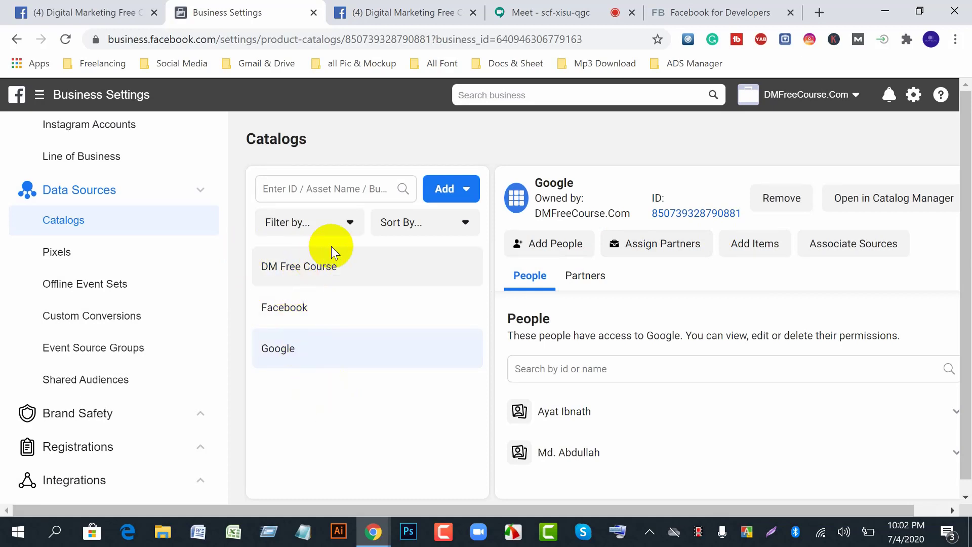
Look at the Facebook catalog's details and open the DM Free Course catalog in Catalog Manager.
{"action": "left_click", "coordinate": [320, 313]}
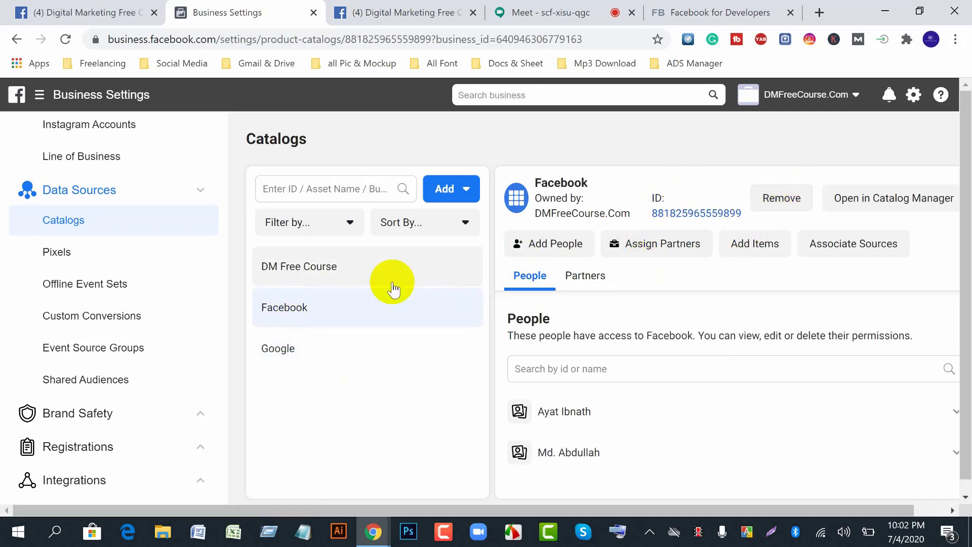
{"action": "left_click", "coordinate": [304, 271]}
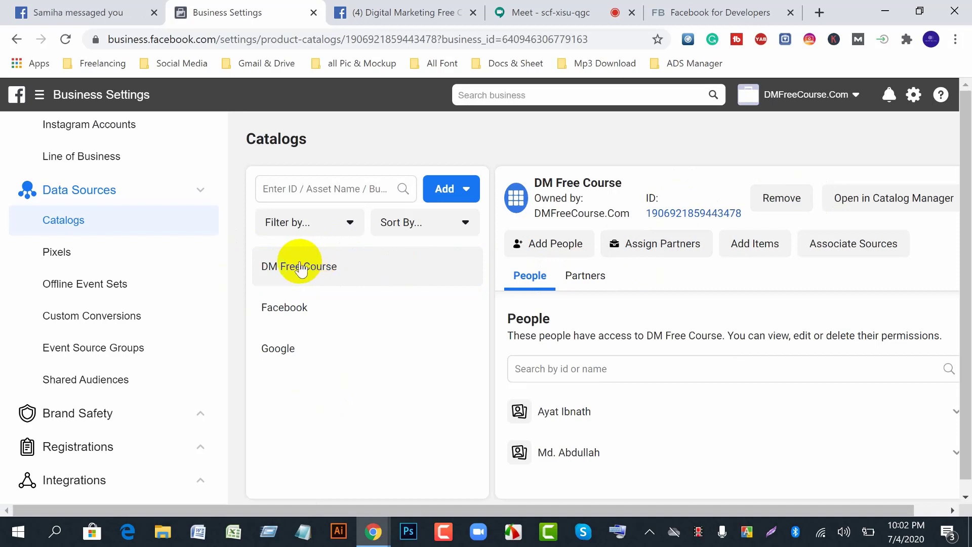
{"action": "left_click", "coordinate": [911, 199]}
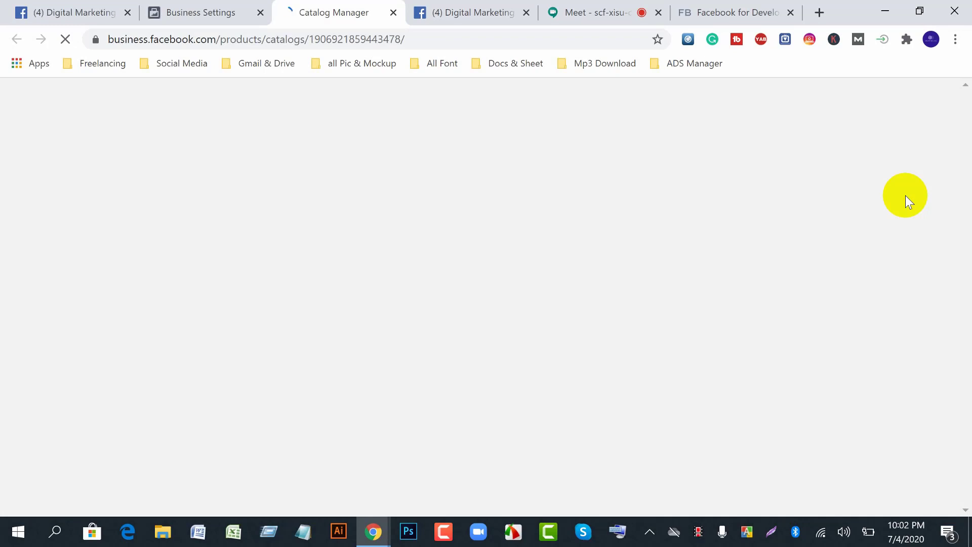
Close the Facebook for Developers page and switch to the Google Meet meeting to check on it.
{"action": "left_click", "coordinate": [782, 16]}
{"action": "left_click", "coordinate": [725, 17]}
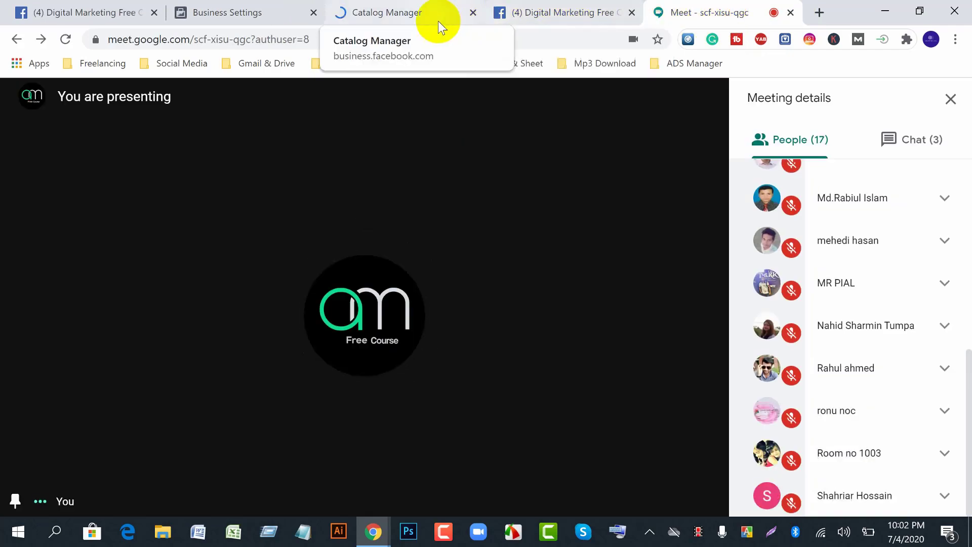
Return to Catalog Manager, dismiss the Find Your Catalogs tip and look over the DM Free Course home page.
{"action": "left_click", "coordinate": [387, 16]}
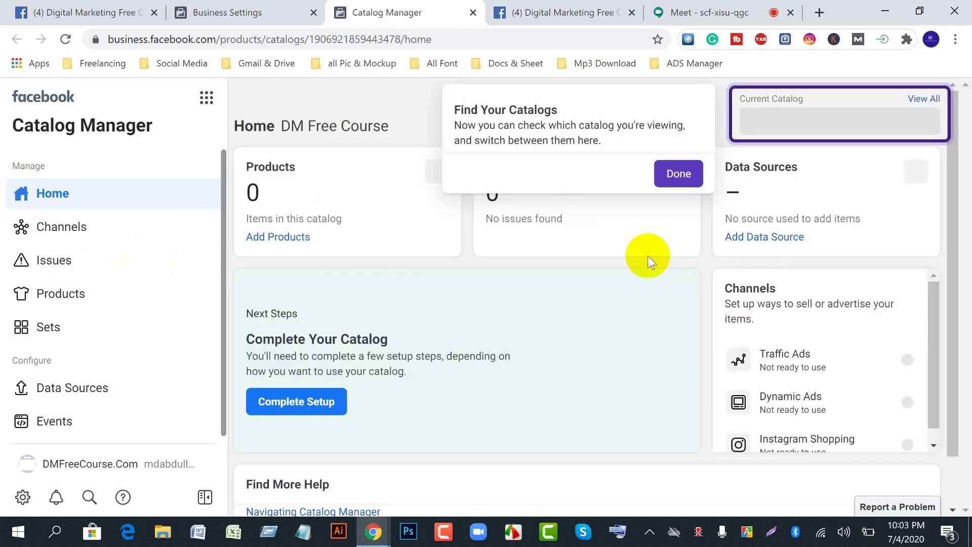
{"action": "left_click", "coordinate": [679, 174]}
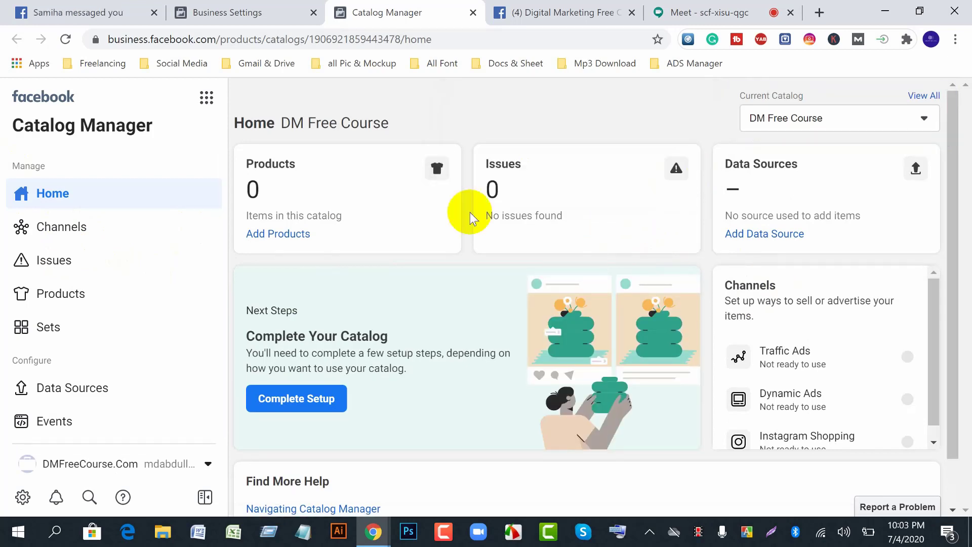
{"action": "scroll", "coordinate": [642, 410], "scroll_direction": "down", "scroll_amount": 1}
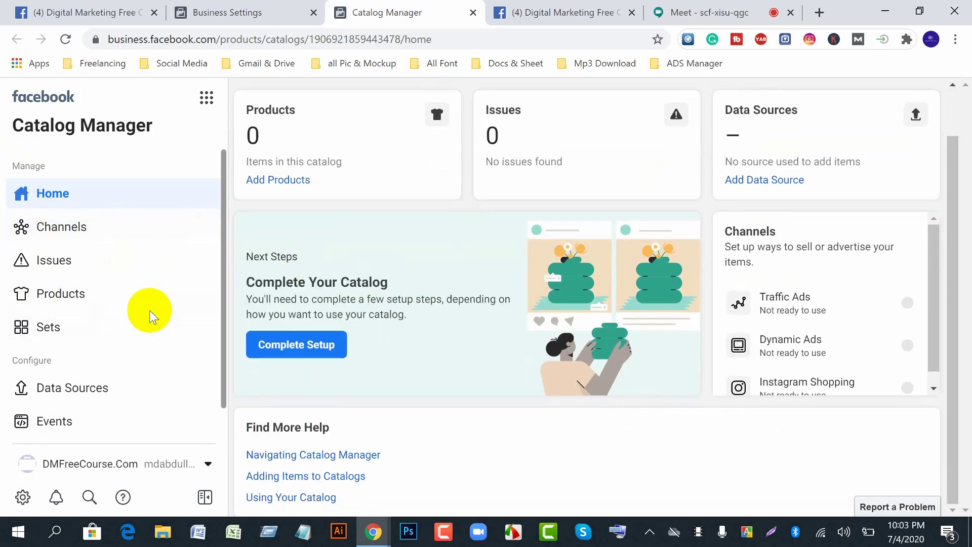
Start adding a product to the DM Free Course catalog with the Add Manually method.
{"action": "left_click", "coordinate": [47, 295]}
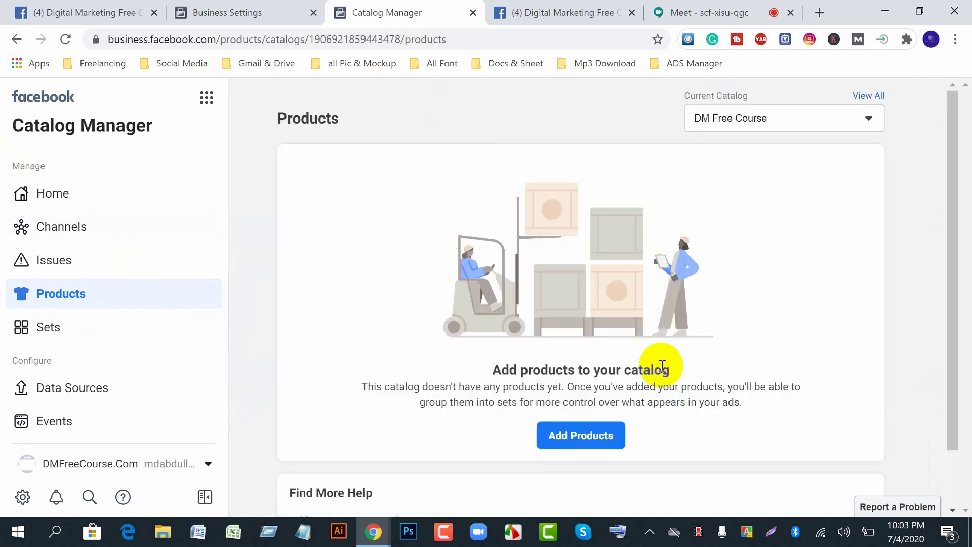
{"action": "scroll", "coordinate": [662, 367], "scroll_direction": "down", "scroll_amount": 1}
{"action": "left_click", "coordinate": [561, 372]}
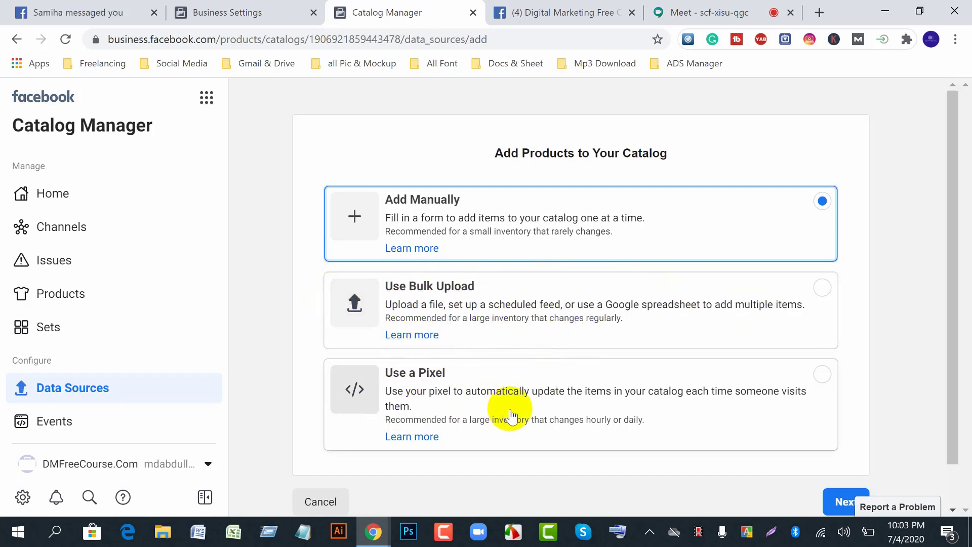
{"action": "left_click", "coordinate": [226, 12]}
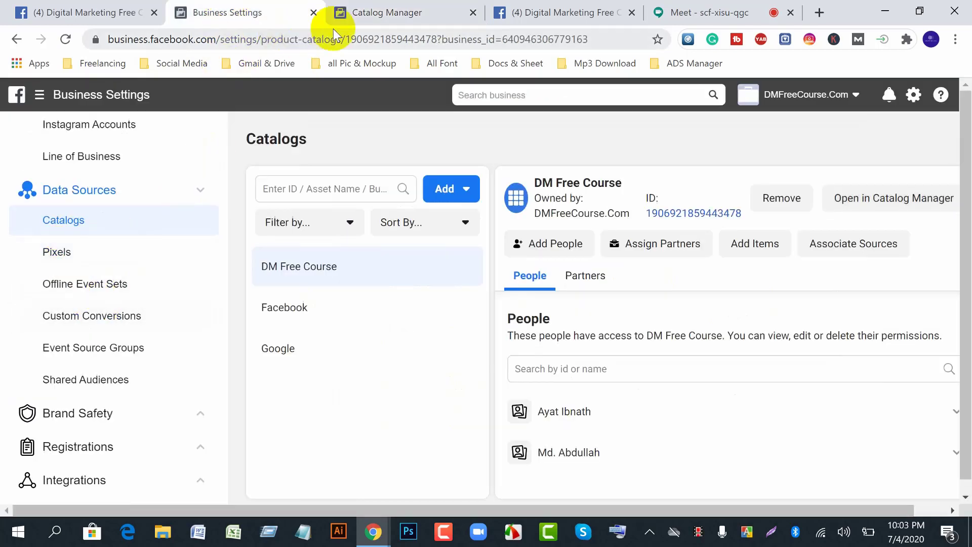
{"action": "left_click", "coordinate": [395, 23]}
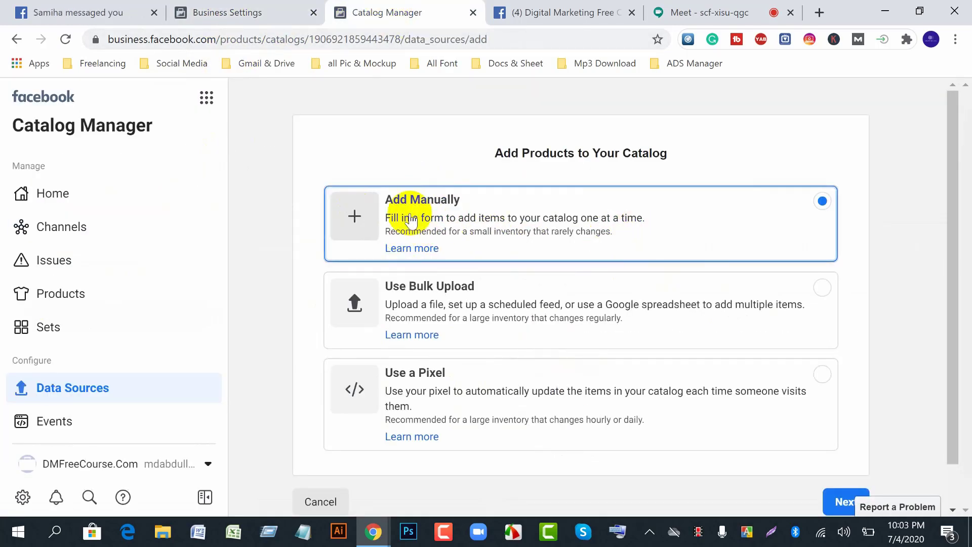
{"action": "scroll", "coordinate": [684, 343], "scroll_direction": "down", "scroll_amount": 1}
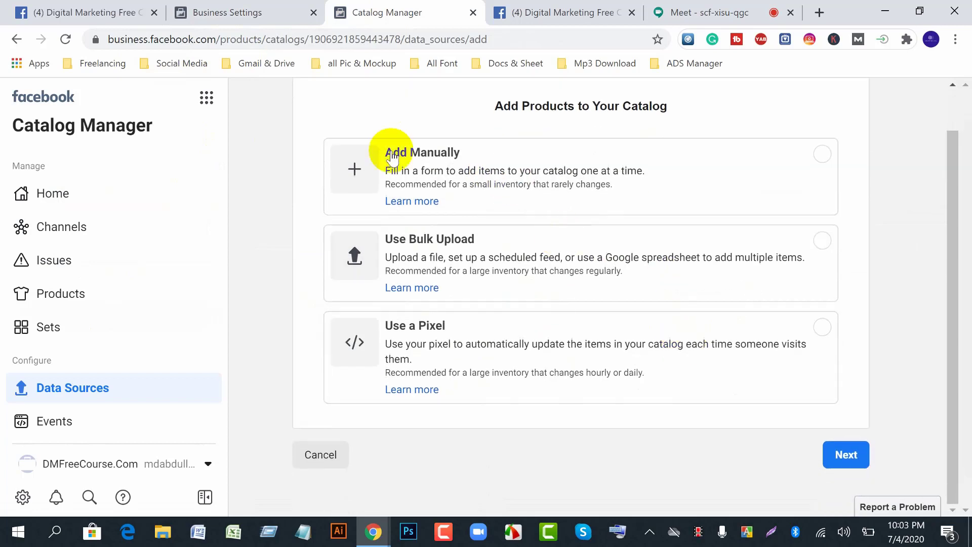
{"action": "left_click", "coordinate": [415, 155]}
{"action": "left_click", "coordinate": [846, 455]}
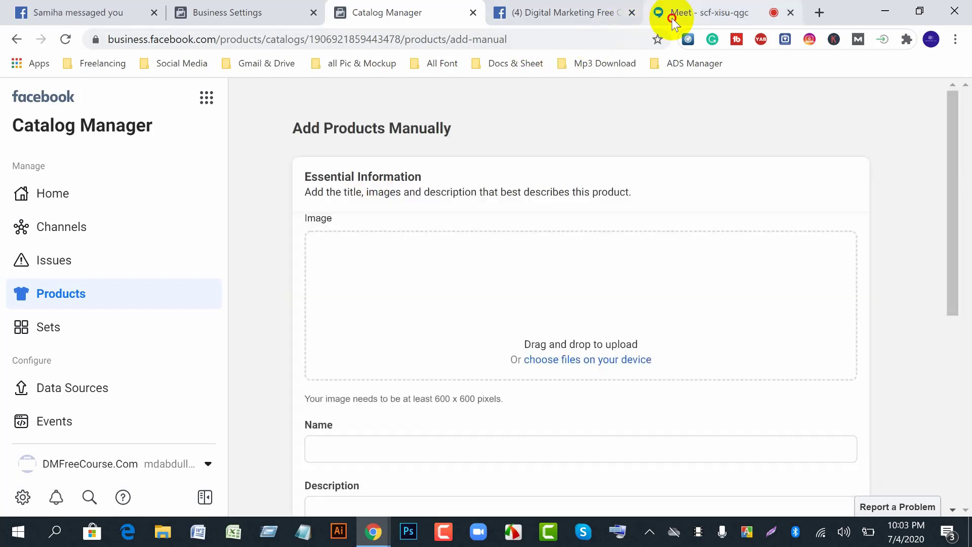
{"action": "left_click", "coordinate": [673, 18]}
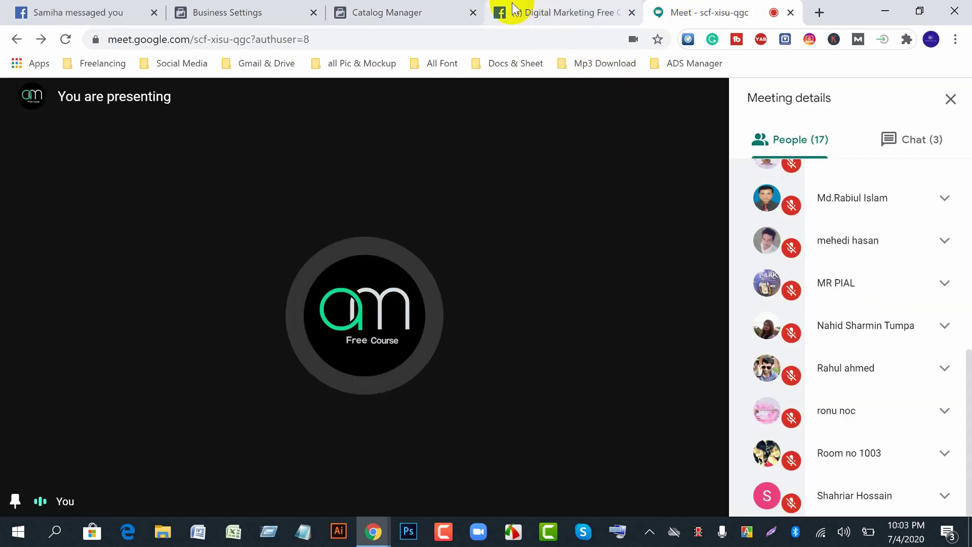
{"action": "left_click", "coordinate": [383, 16]}
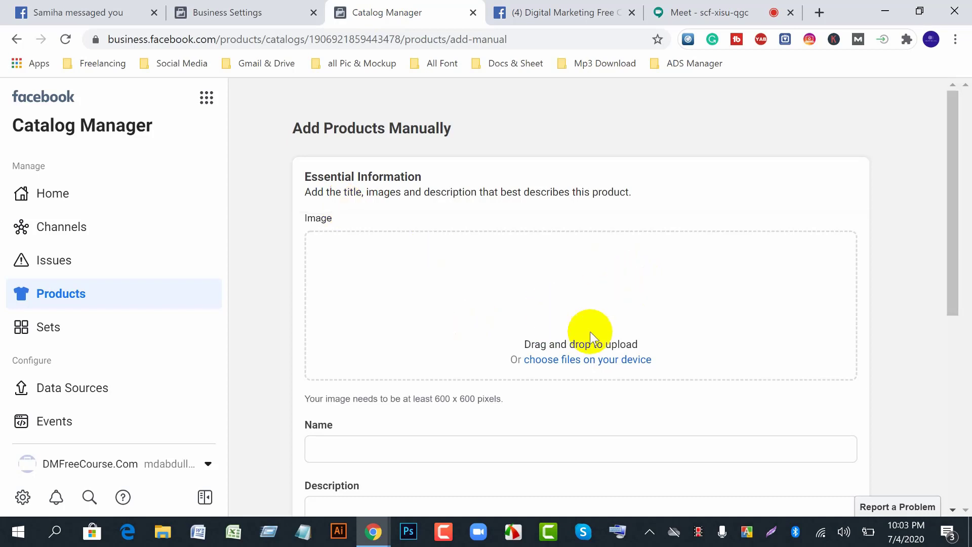
Upload the DM Post image from the DM folder on drive F as the product image.
{"action": "left_click", "coordinate": [591, 362]}
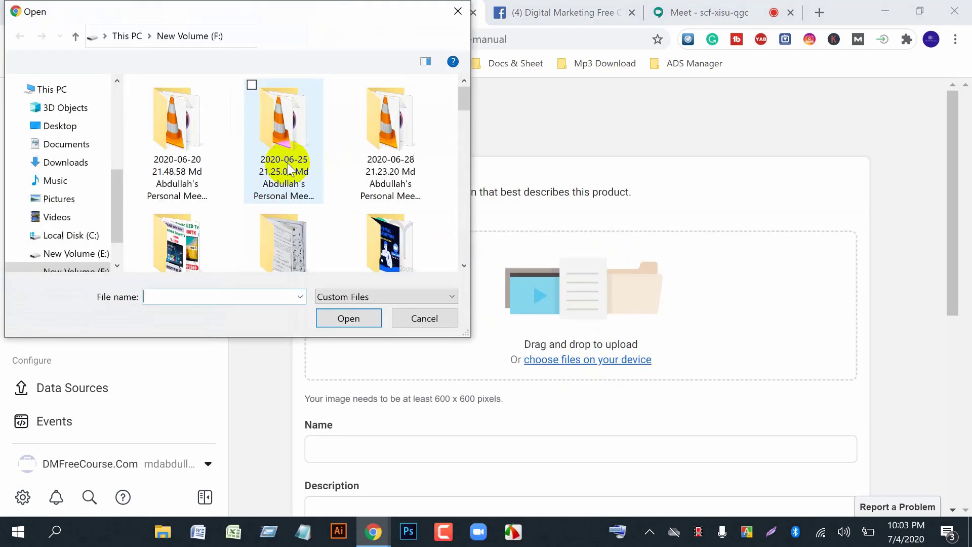
{"action": "left_click", "coordinate": [378, 237]}
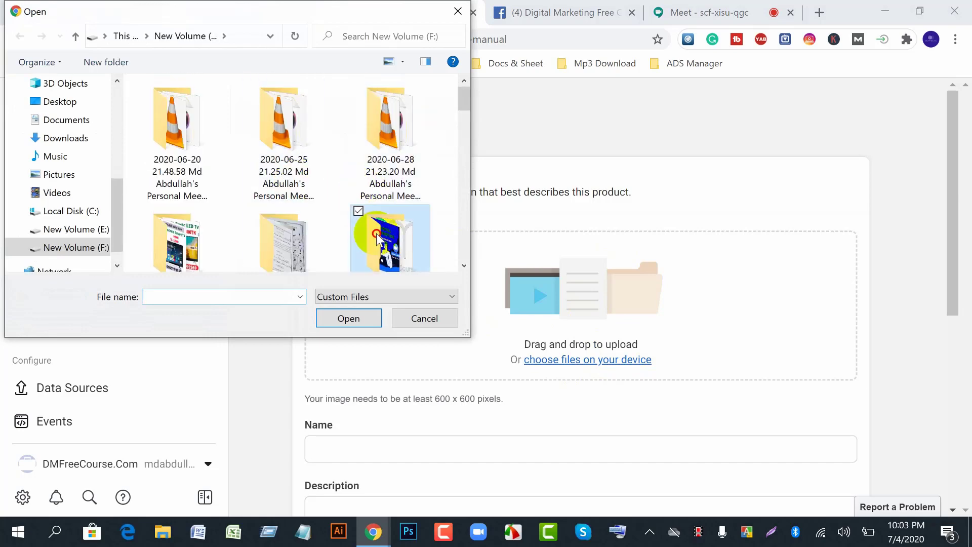
{"action": "double_click", "coordinate": [376, 233]}
{"action": "left_click", "coordinate": [343, 121]}
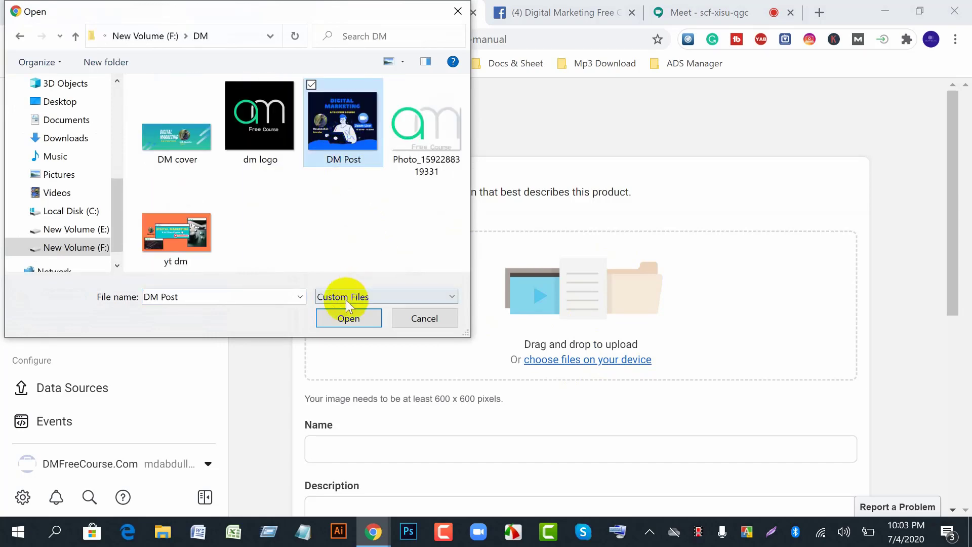
{"action": "left_click", "coordinate": [345, 323]}
Name the product "Digital Marketing Free Course" and describe it as "A to Z Digital Marketing Free Course".
{"action": "scroll", "coordinate": [612, 329], "scroll_direction": "down", "scroll_amount": 5}
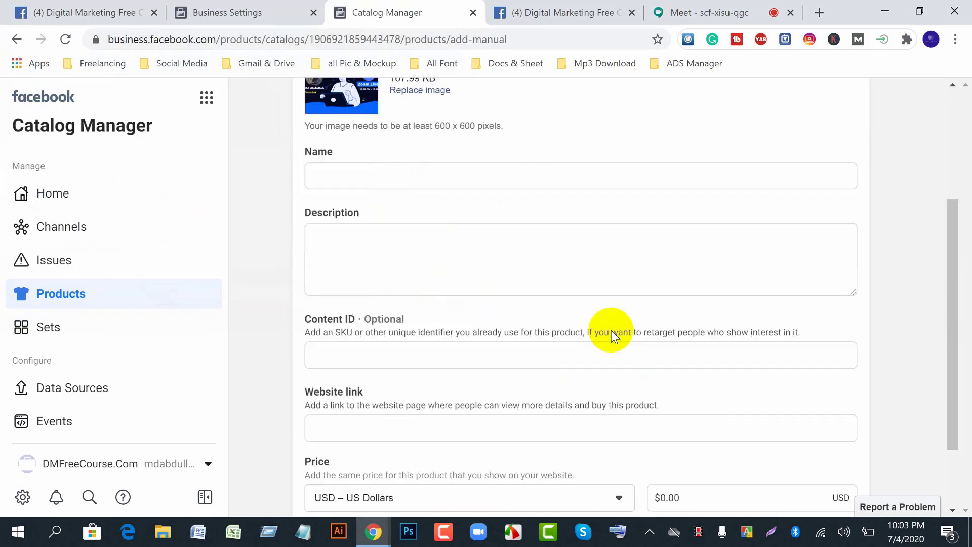
{"action": "scroll", "coordinate": [610, 330], "scroll_direction": "up", "scroll_amount": 2}
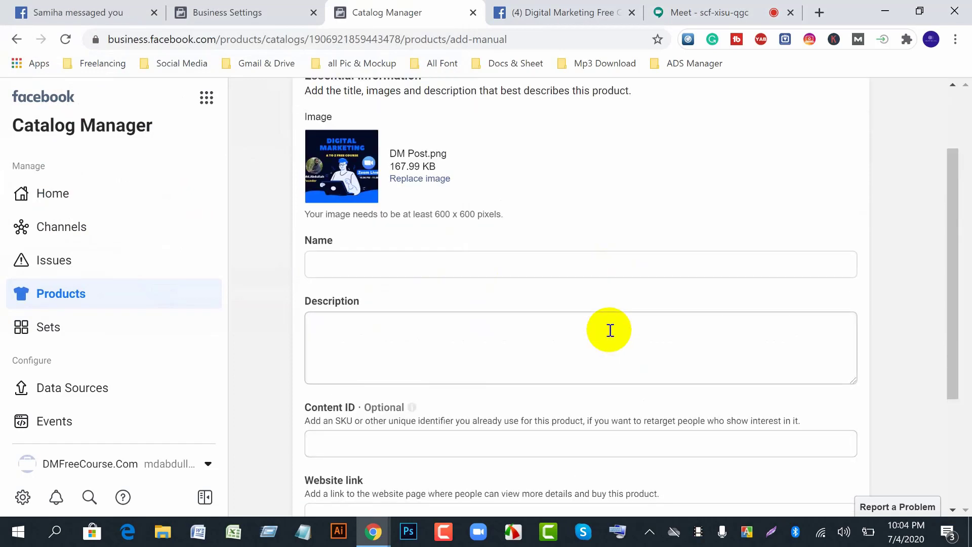
{"action": "left_click", "coordinate": [343, 263]}
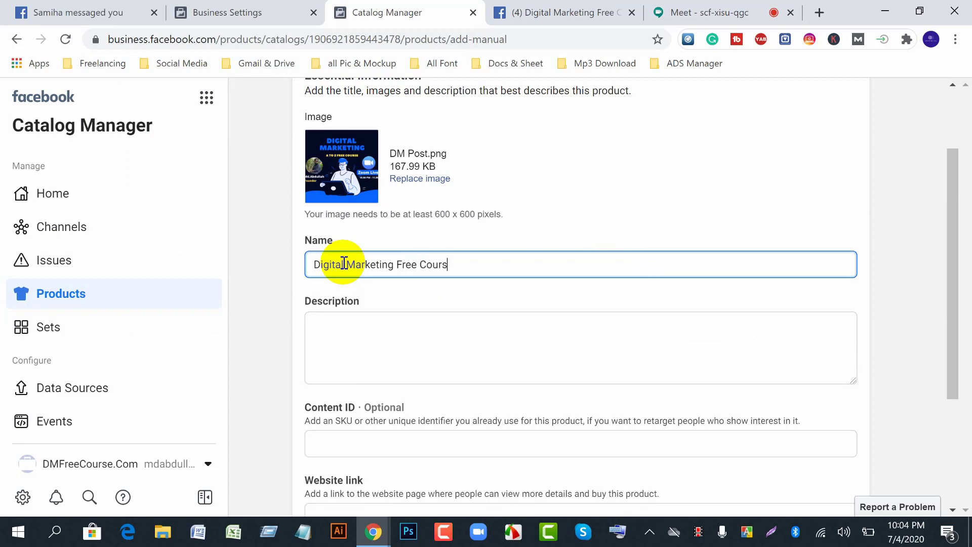
{"action": "left_click", "coordinate": [445, 346]}
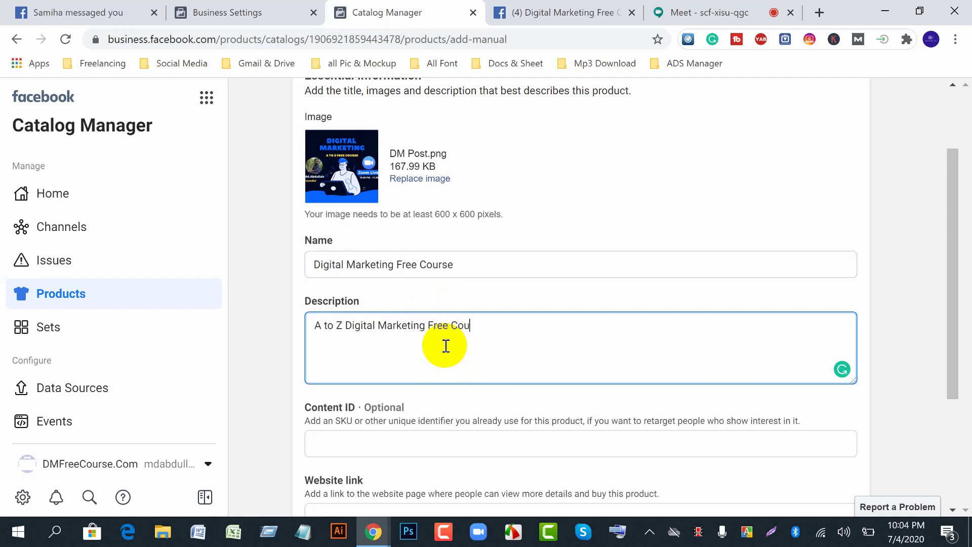
{"action": "scroll", "coordinate": [446, 341], "scroll_direction": "down", "scroll_amount": 2}
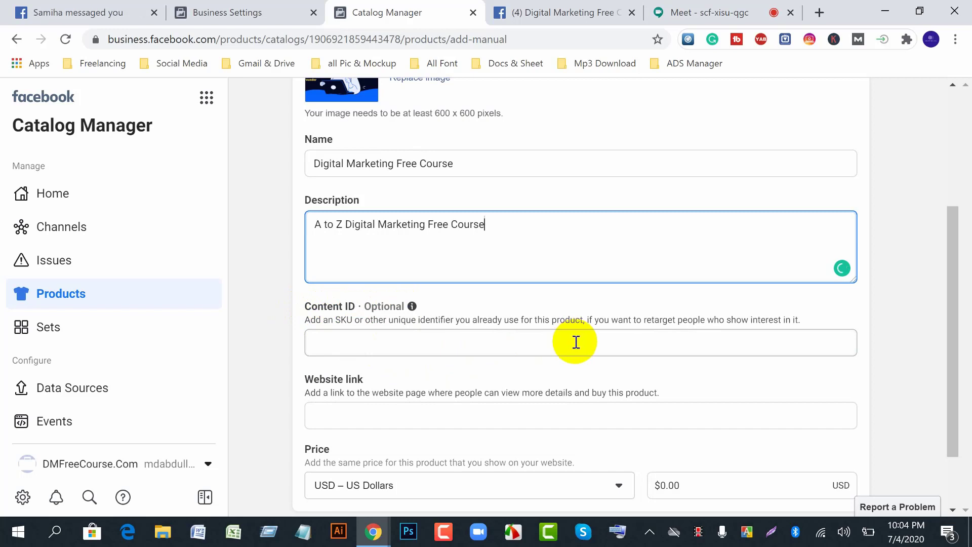
{"action": "scroll", "coordinate": [576, 342], "scroll_direction": "down", "scroll_amount": 2}
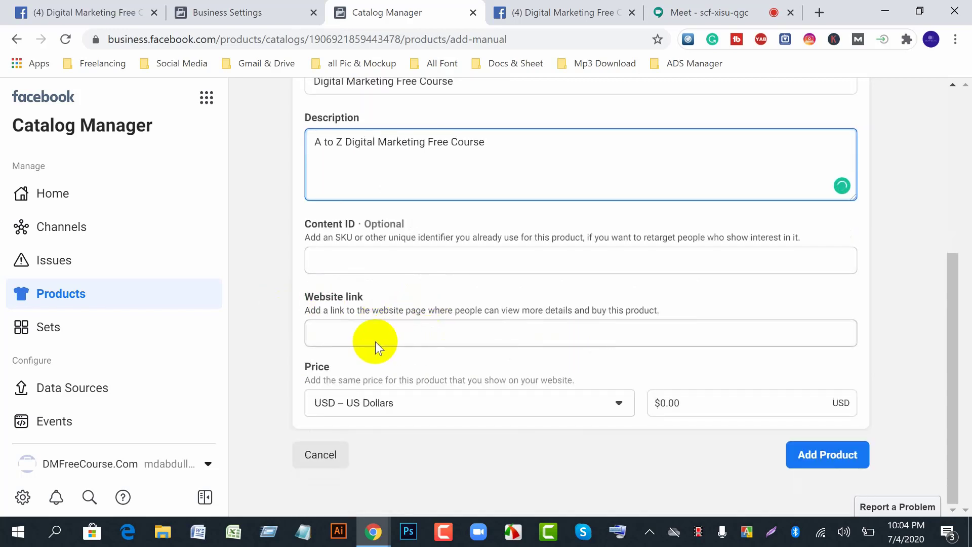
{"action": "left_click", "coordinate": [350, 339]}
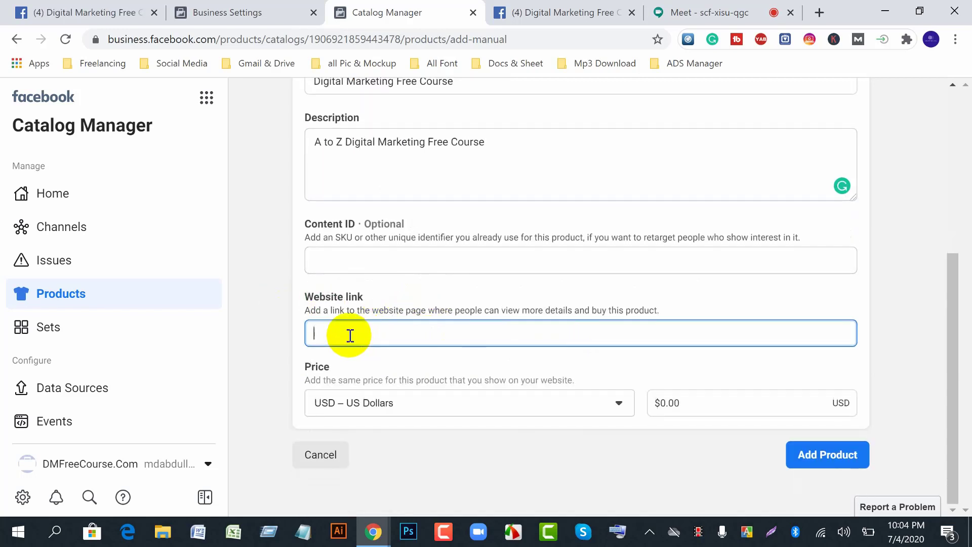
{"action": "type", "text": "www.ptech.com.bd"}
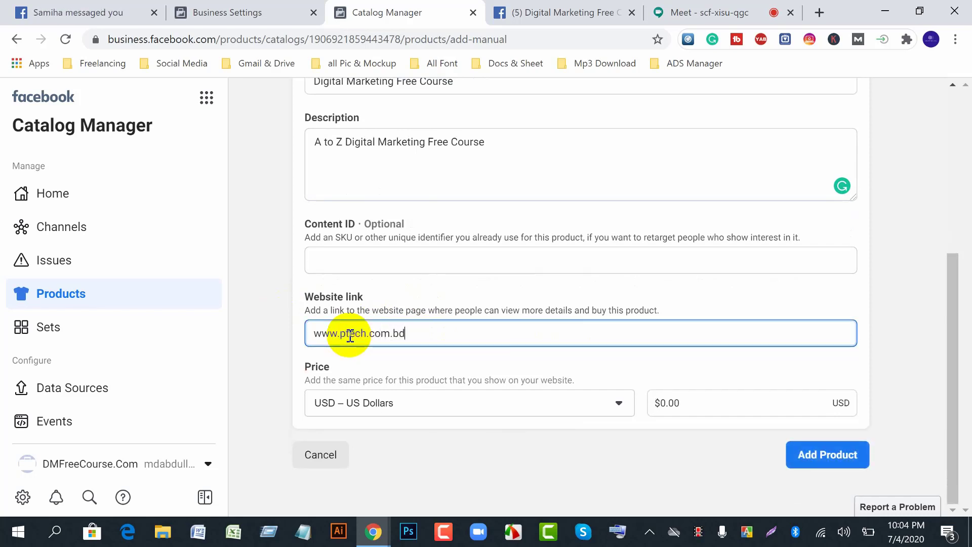
Set the product's price to 5 US dollars.
{"action": "left_click", "coordinate": [618, 405]}
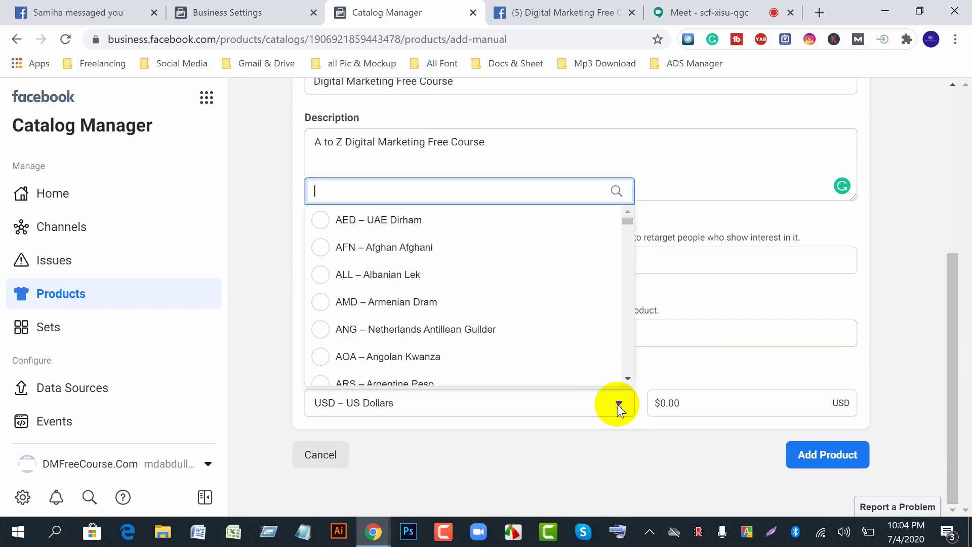
{"action": "left_click", "coordinate": [619, 405]}
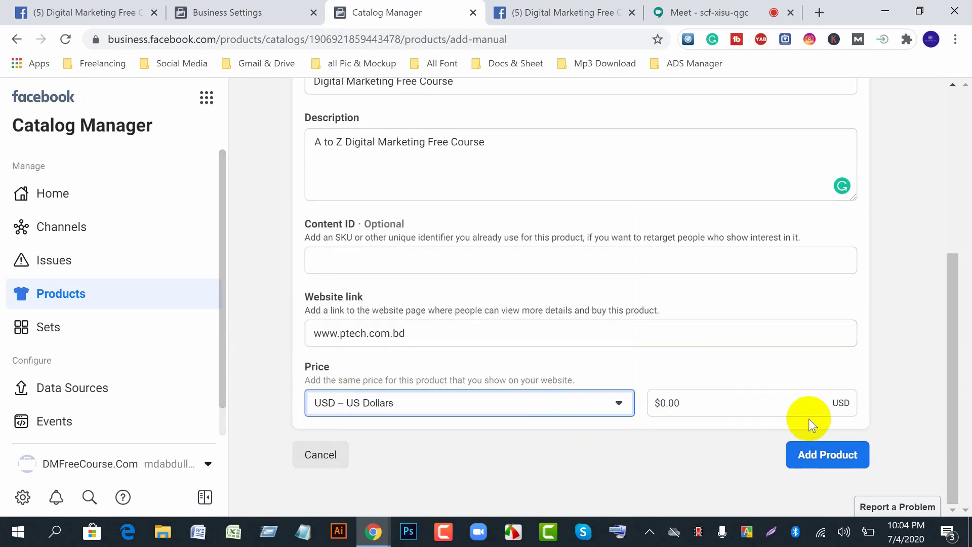
{"action": "left_click", "coordinate": [828, 454]}
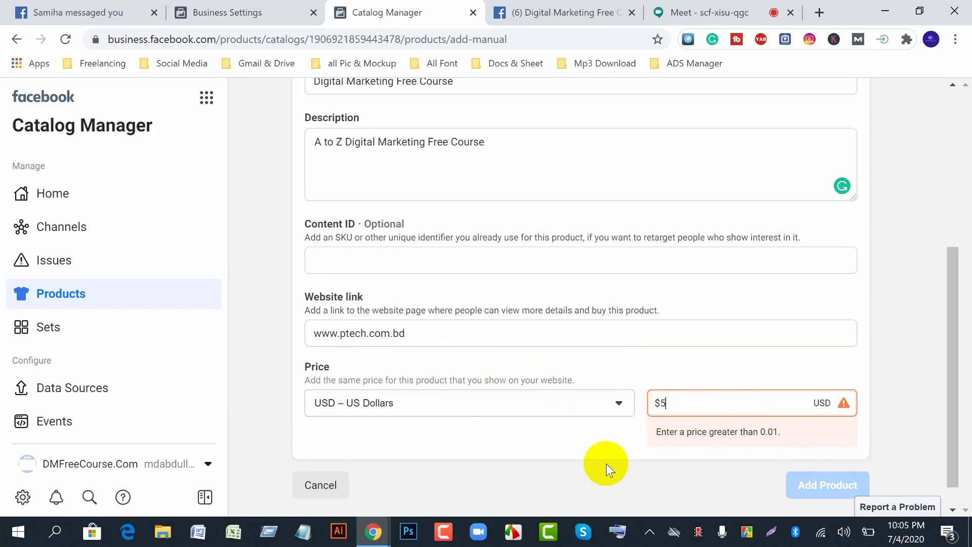
{"action": "left_click", "coordinate": [554, 492]}
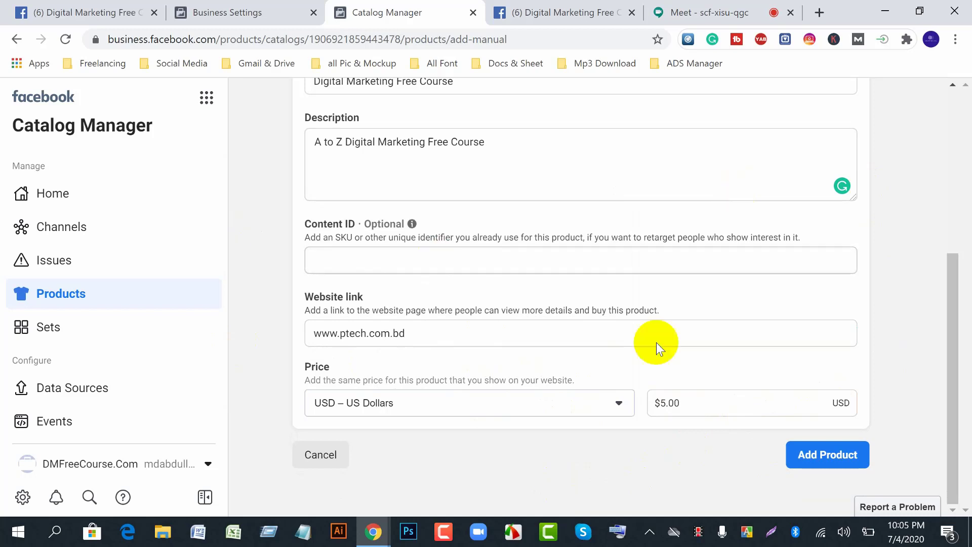
Review the completed product form, add the product to the catalog and finish the manual entry.
{"action": "scroll", "coordinate": [760, 212], "scroll_direction": "up", "scroll_amount": 6}
{"action": "scroll", "coordinate": [660, 357], "scroll_direction": "down", "scroll_amount": 4}
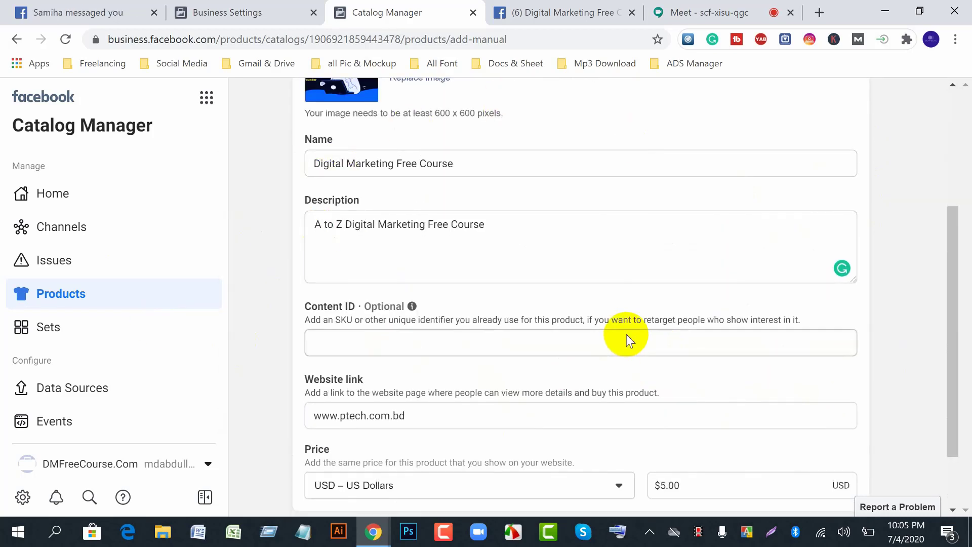
{"action": "scroll", "coordinate": [626, 355], "scroll_direction": "down", "scroll_amount": 2}
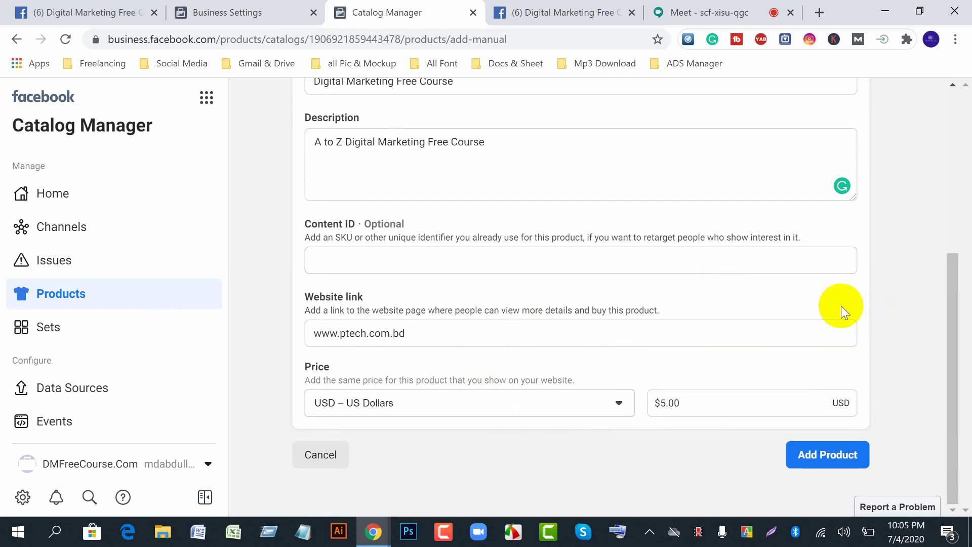
{"action": "left_click", "coordinate": [802, 456]}
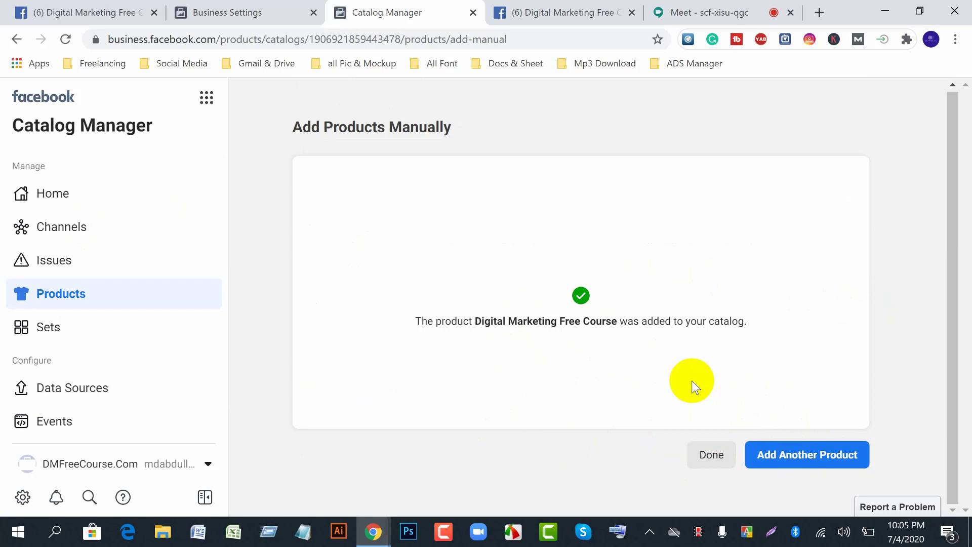
{"action": "left_click", "coordinate": [711, 456]}
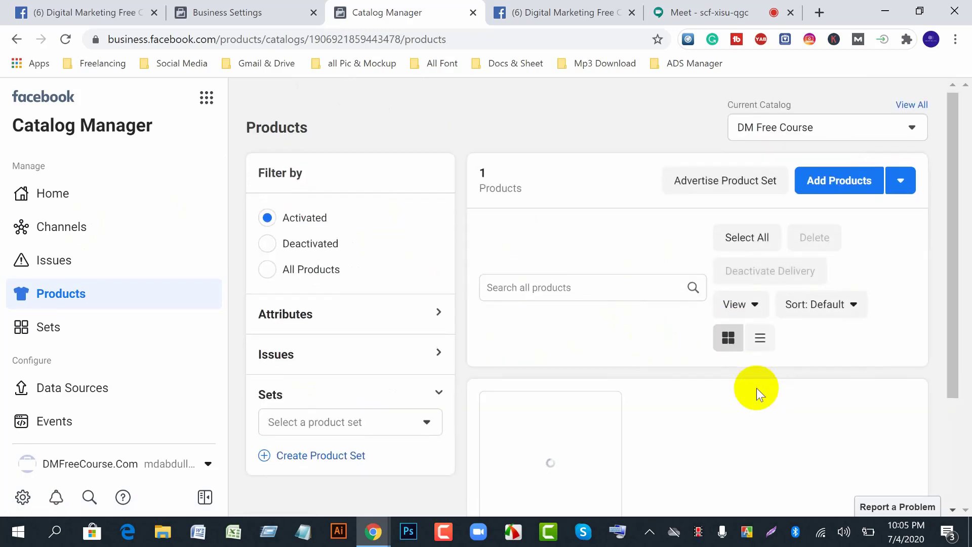
Examine the new product's card and the filter options in the catalog's product list.
{"action": "scroll", "coordinate": [757, 388], "scroll_direction": "down", "scroll_amount": 3}
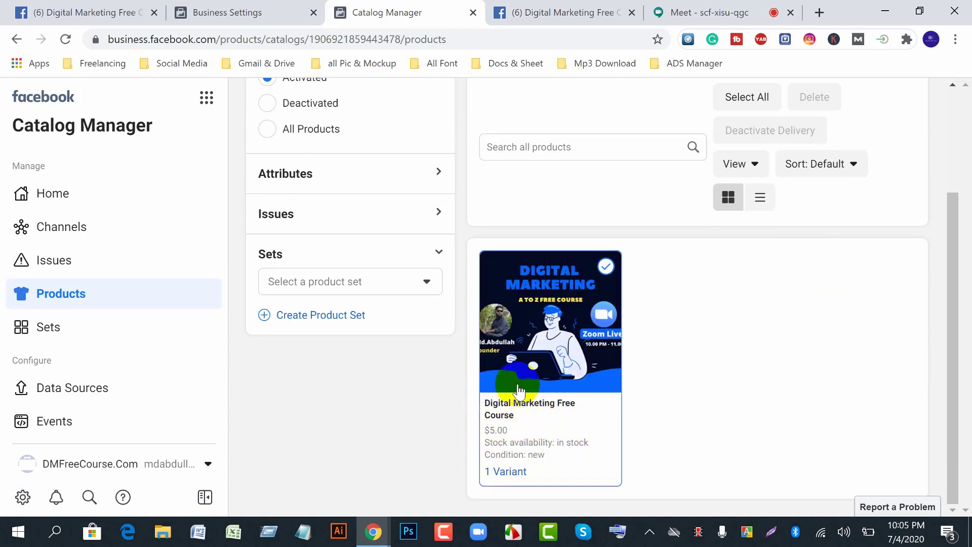
{"action": "scroll", "coordinate": [624, 415], "scroll_direction": "up", "scroll_amount": 2}
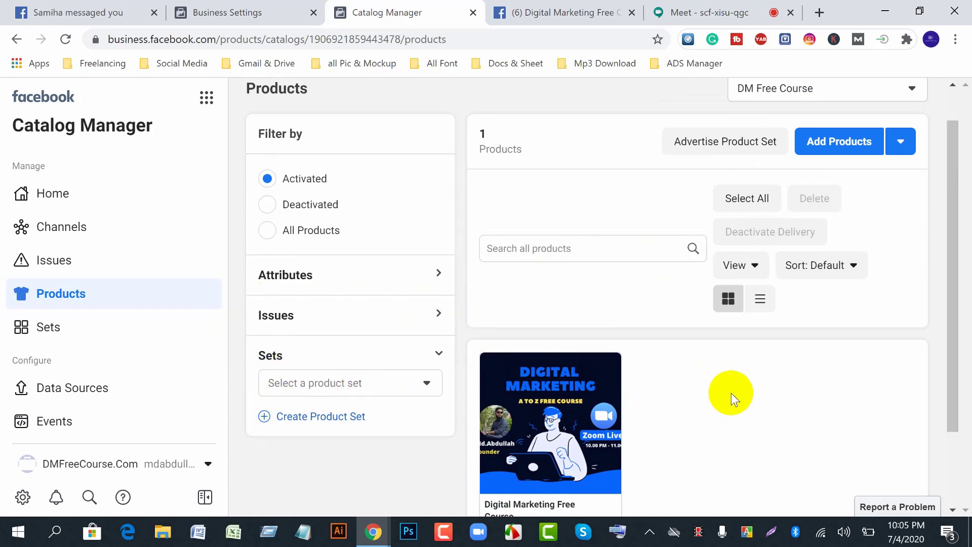
{"action": "scroll", "coordinate": [731, 393], "scroll_direction": "down", "scroll_amount": 2}
{"action": "scroll", "coordinate": [549, 378], "scroll_direction": "up", "scroll_amount": 2}
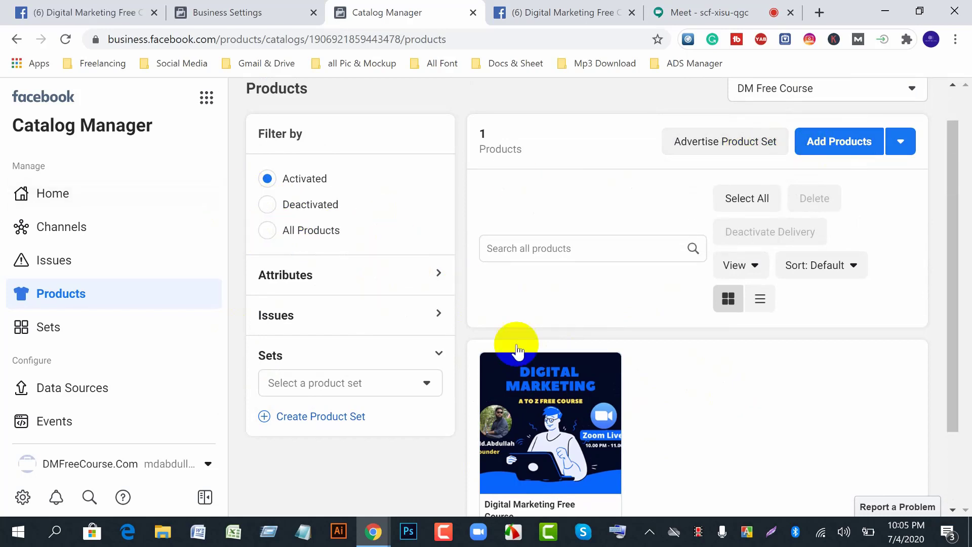
{"action": "scroll", "coordinate": [111, 370], "scroll_direction": "down", "scroll_amount": 1}
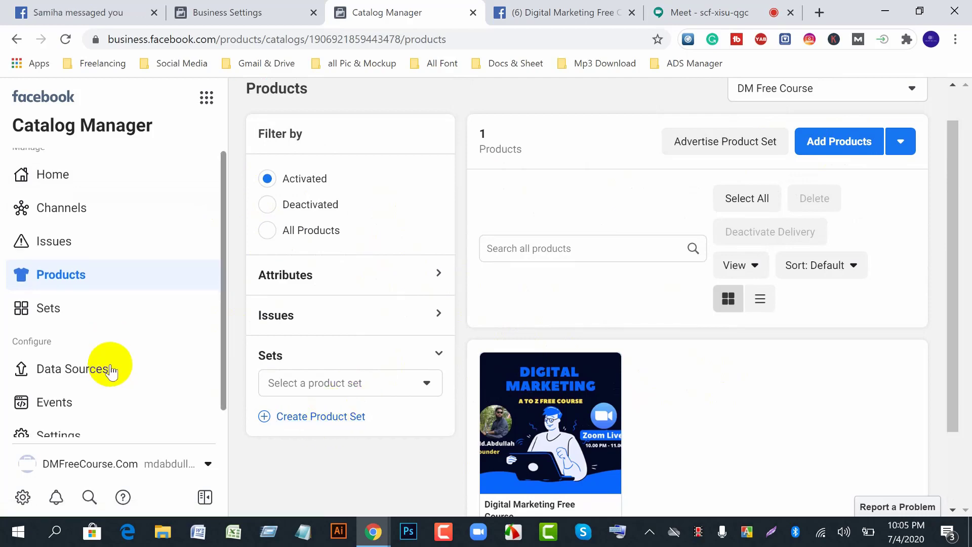
{"action": "left_click", "coordinate": [713, 19]}
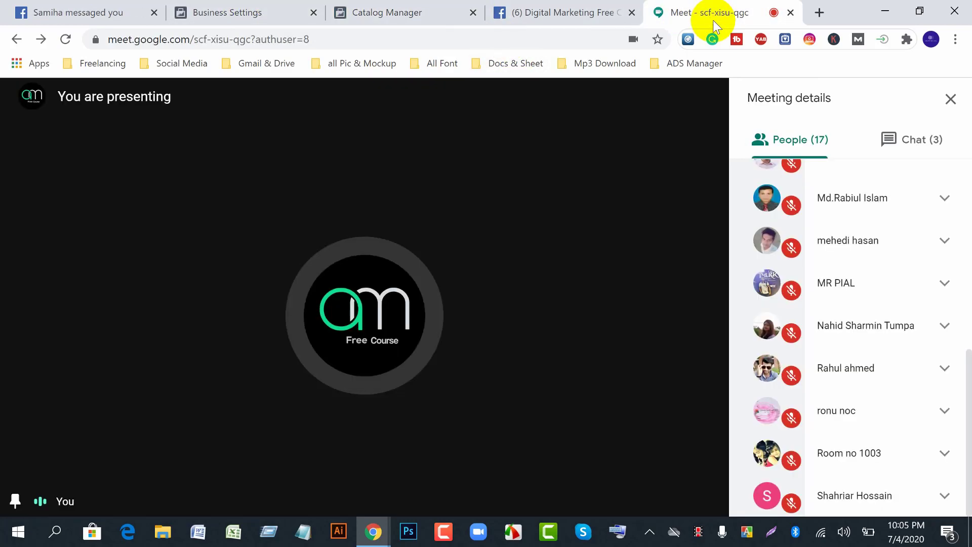
{"action": "left_click", "coordinate": [521, 354]}
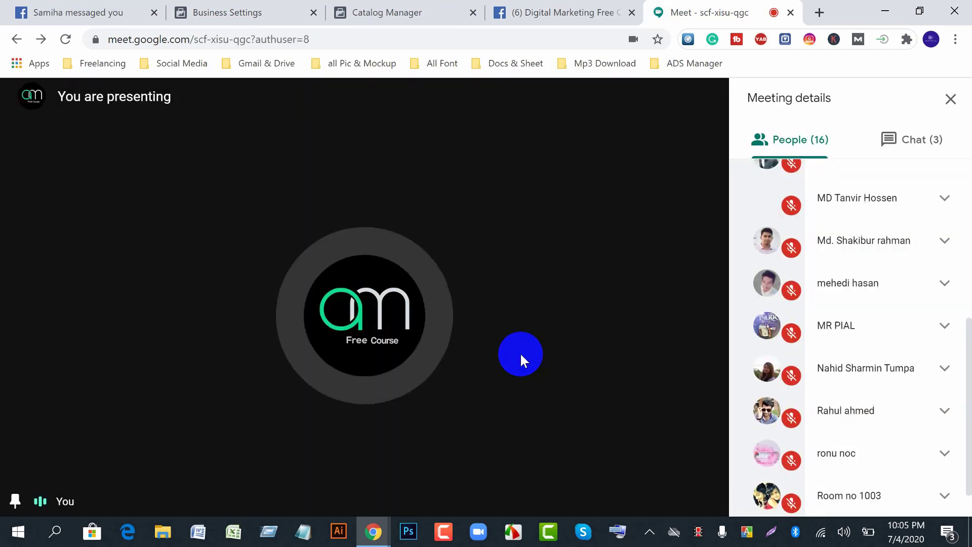
{"action": "left_click", "coordinate": [245, 15]}
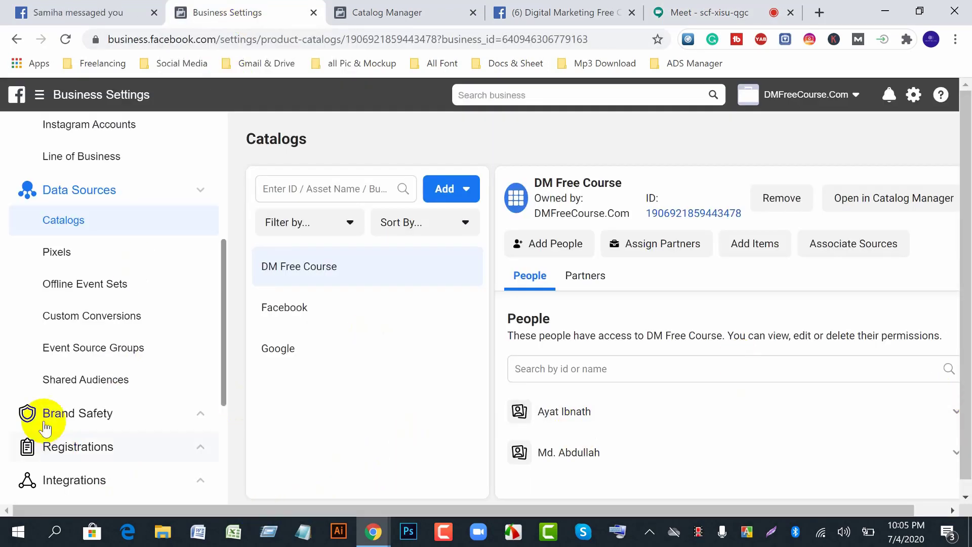
{"action": "left_click", "coordinate": [400, 13]}
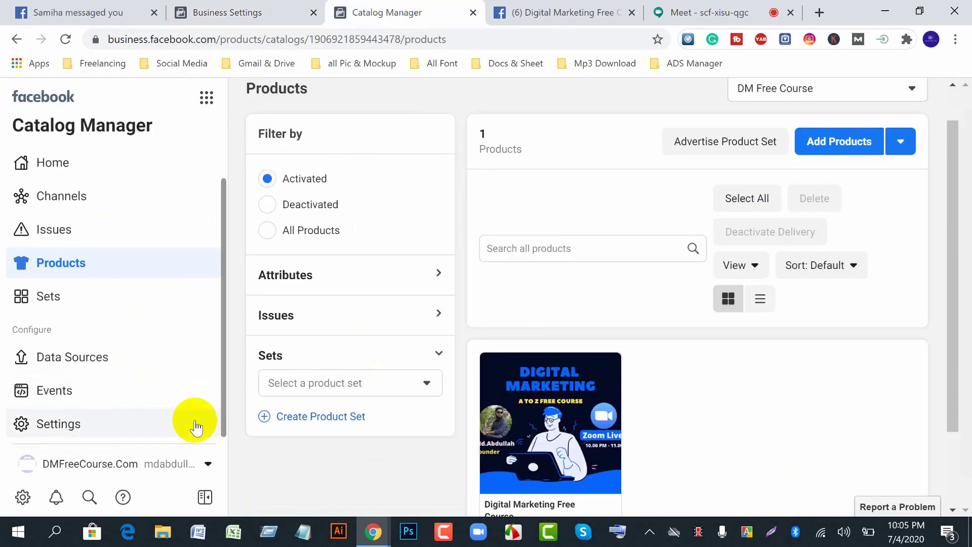
View the catalog's ad and sales channels, and open the Digital Marketing Free Course Facebook page from its settings.
{"action": "scroll", "coordinate": [195, 426], "scroll_direction": "up", "scroll_amount": 1}
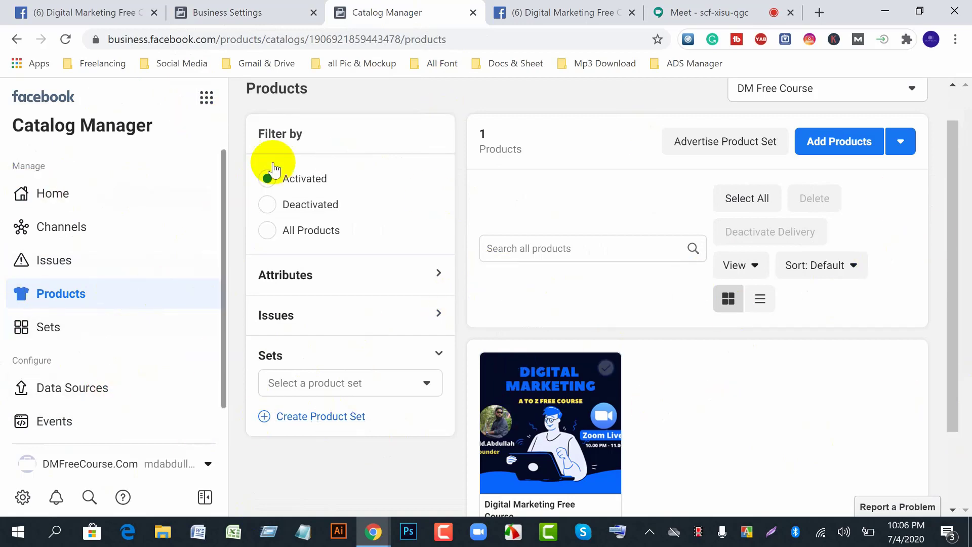
{"action": "left_click", "coordinate": [68, 229]}
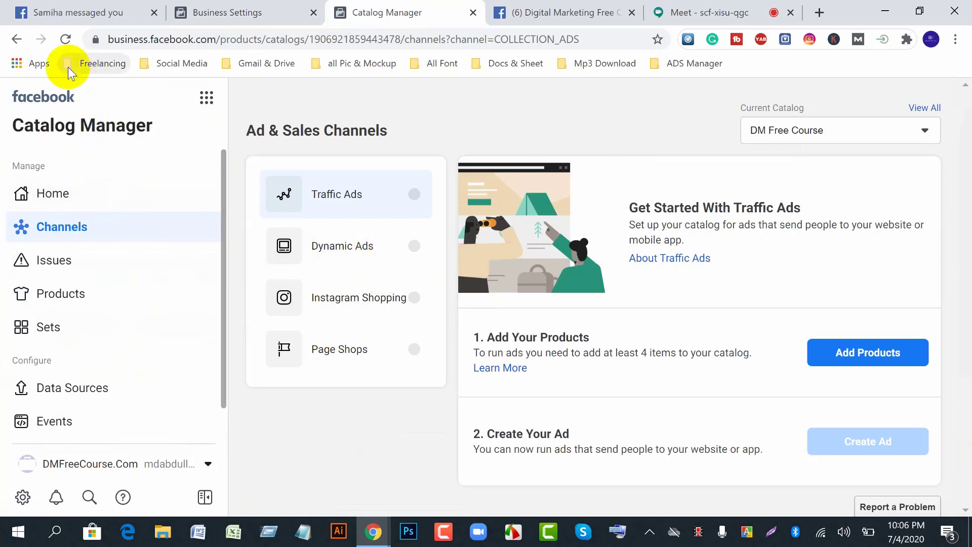
{"action": "left_click", "coordinate": [28, 14]}
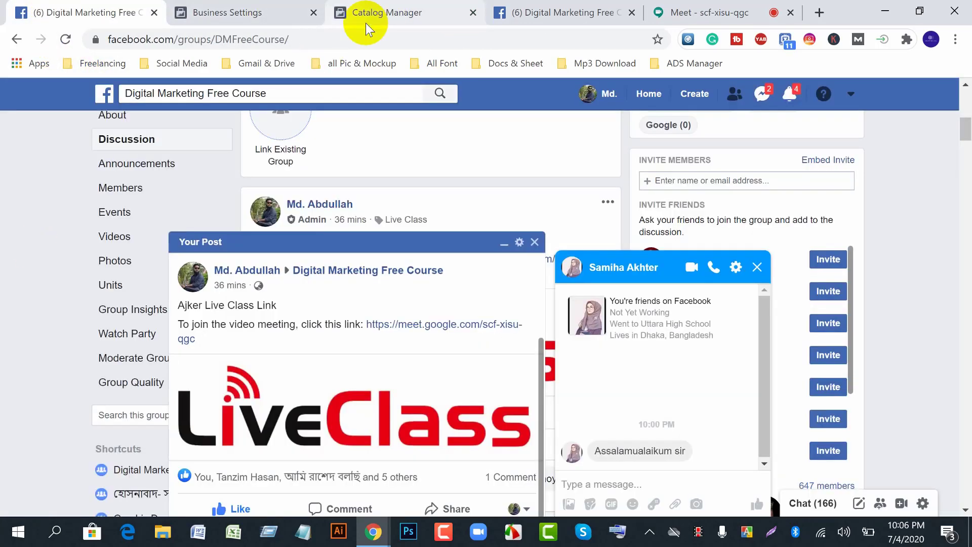
{"action": "left_click", "coordinate": [555, 20]}
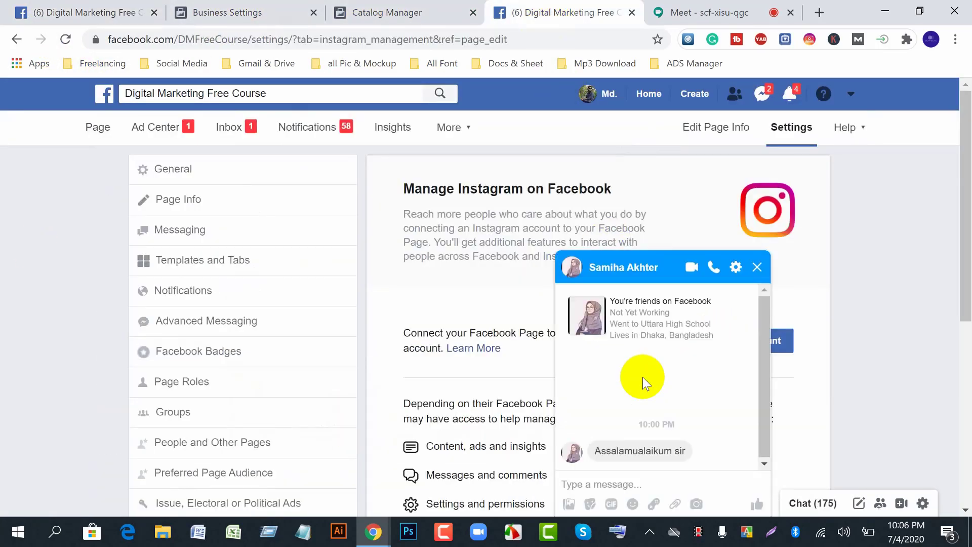
{"action": "left_click", "coordinate": [98, 127]}
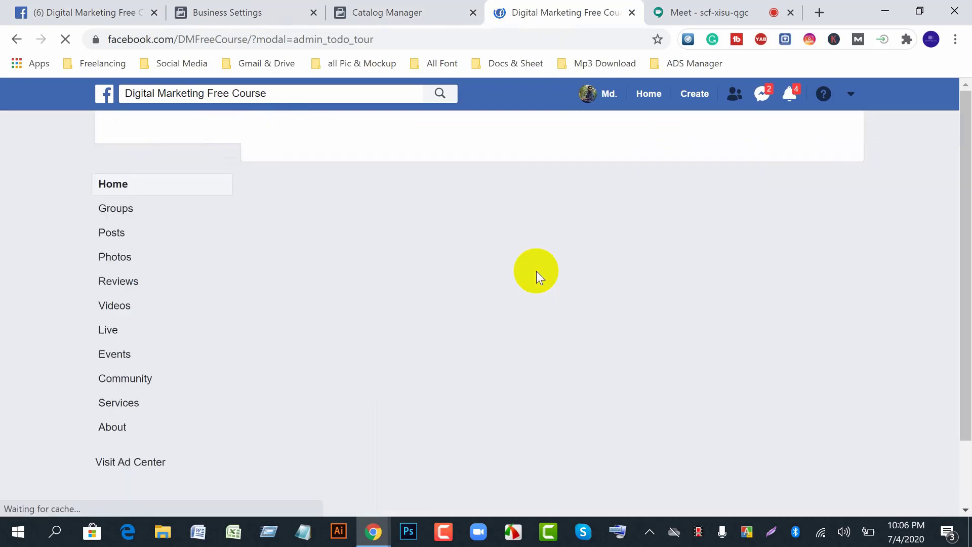
Open the bookmarked Instagram business profile in a new browser tab.
{"action": "left_click", "coordinate": [820, 13]}
{"action": "left_click", "coordinate": [165, 66]}
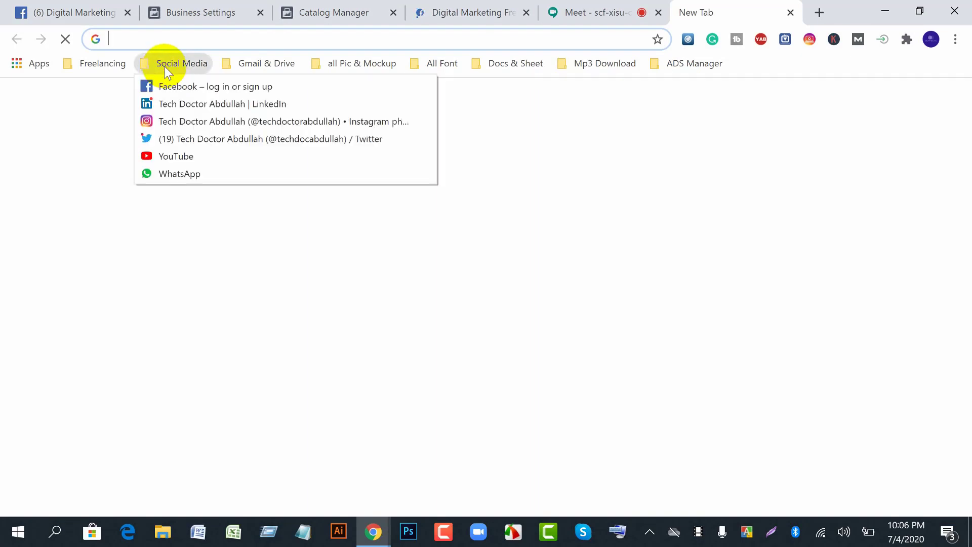
{"action": "left_click", "coordinate": [181, 120]}
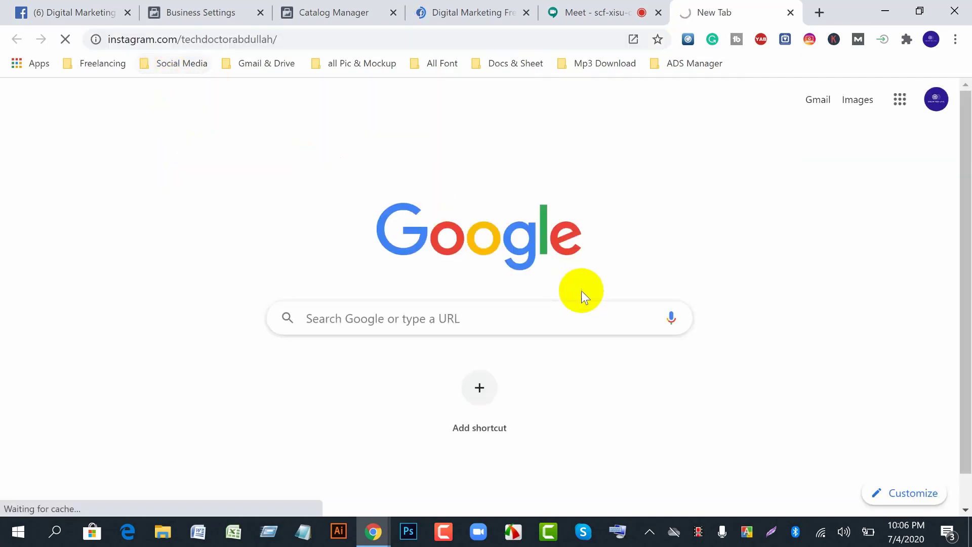
{"action": "left_click", "coordinate": [583, 16]}
{"action": "left_click", "coordinate": [714, 13]}
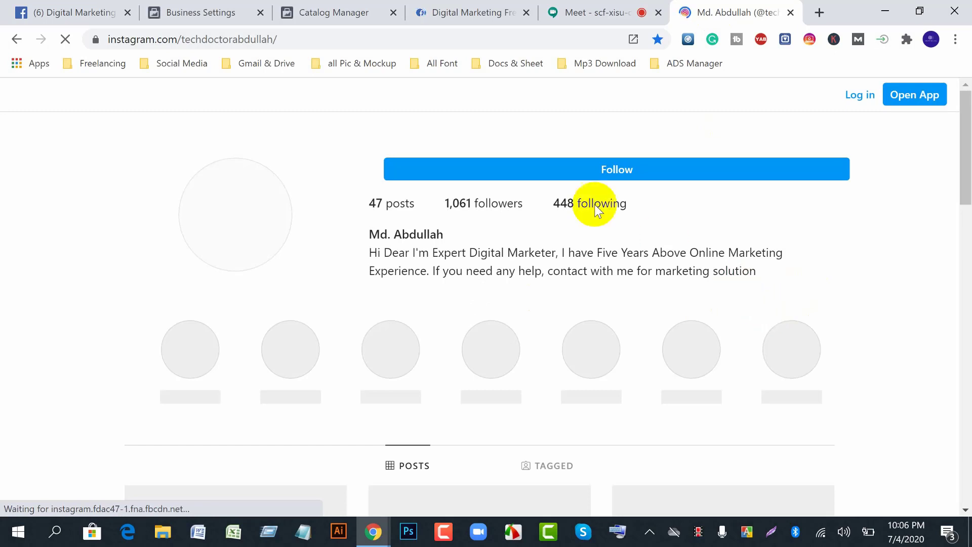
Browse the Instagram profile's posts, dismissing the app prompt, and compare the profile with the Facebook page.
{"action": "scroll", "coordinate": [557, 433], "scroll_direction": "down", "scroll_amount": 4}
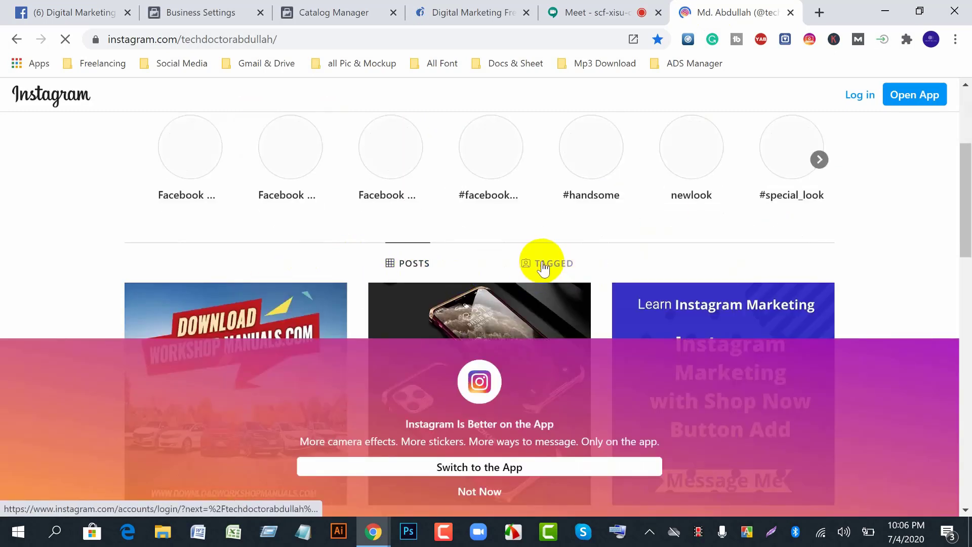
{"action": "left_click", "coordinate": [473, 468]}
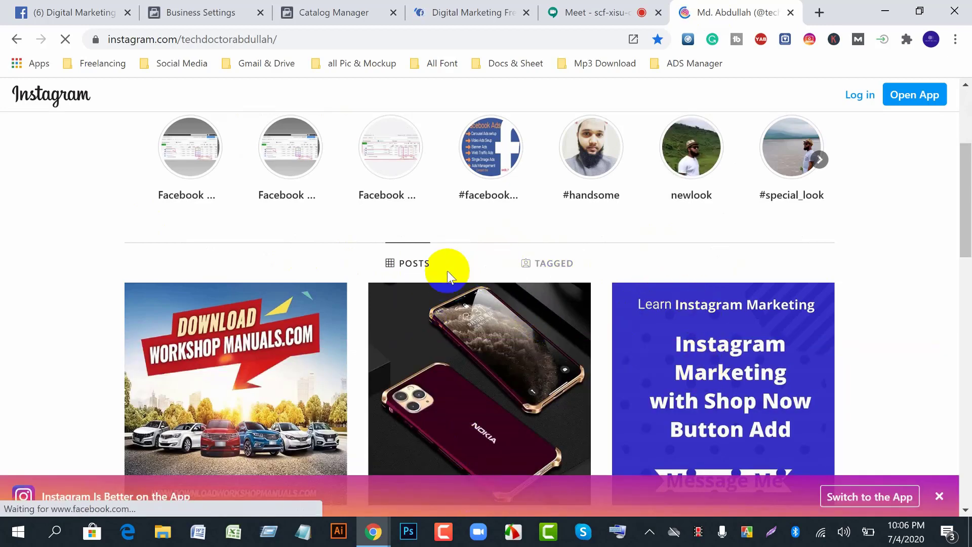
{"action": "left_click", "coordinate": [444, 13]}
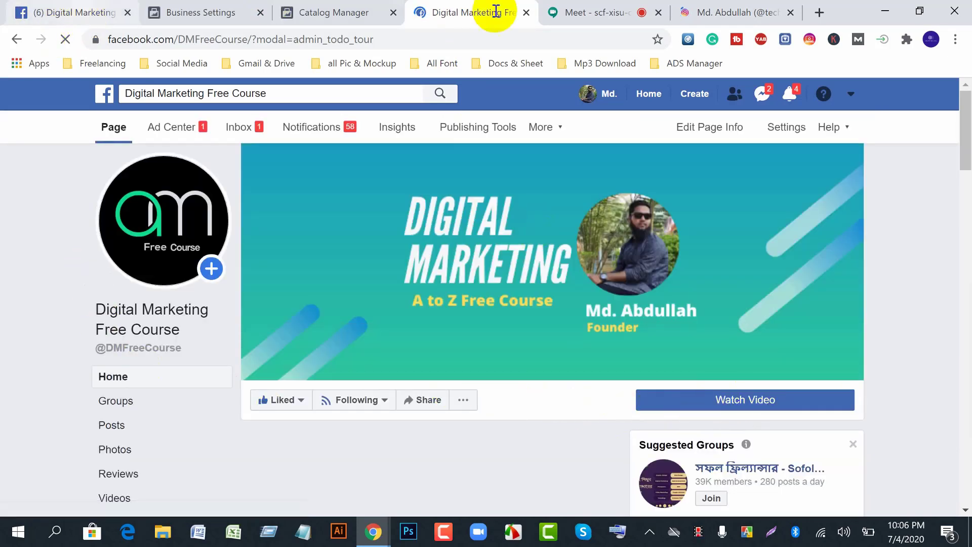
{"action": "left_click", "coordinate": [709, 12]}
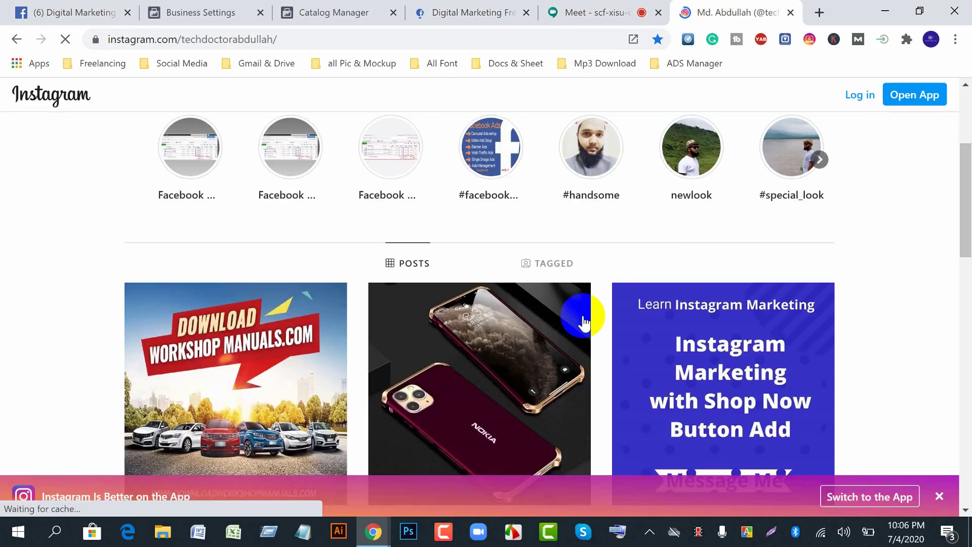
Return to Catalog Manager and examine the Instagram Shopping channel's setup requirements for the DM Free Course catalog.
{"action": "left_click", "coordinate": [329, 15]}
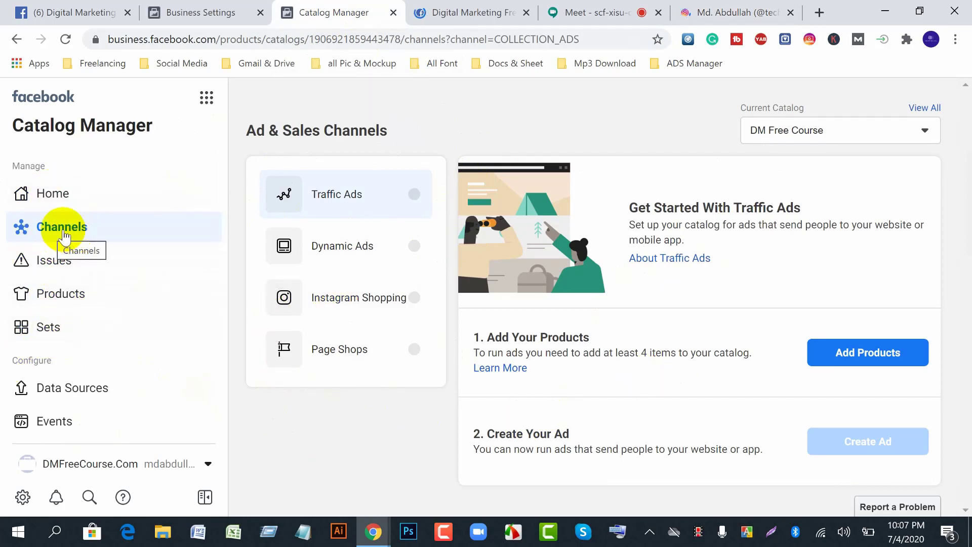
{"action": "left_click", "coordinate": [333, 304]}
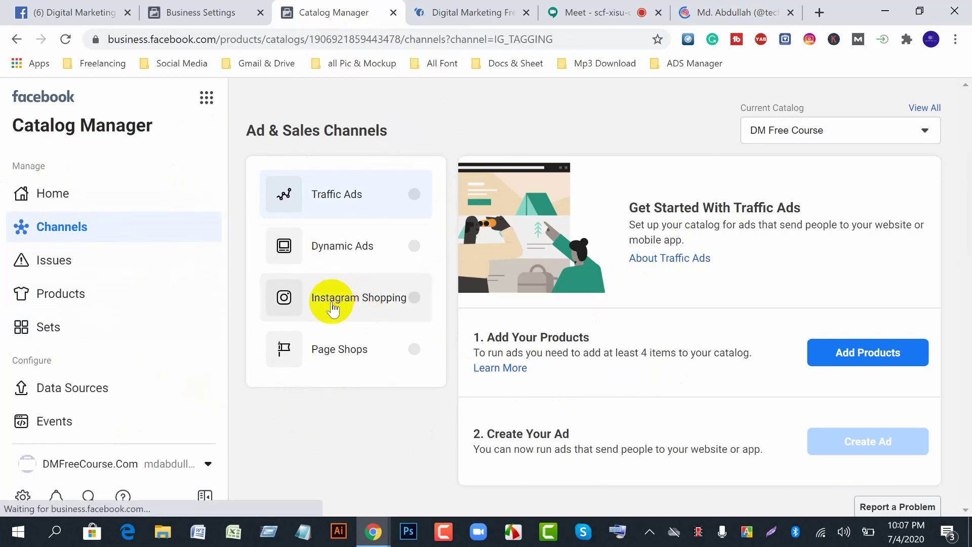
{"action": "scroll", "coordinate": [674, 405], "scroll_direction": "down", "scroll_amount": 2}
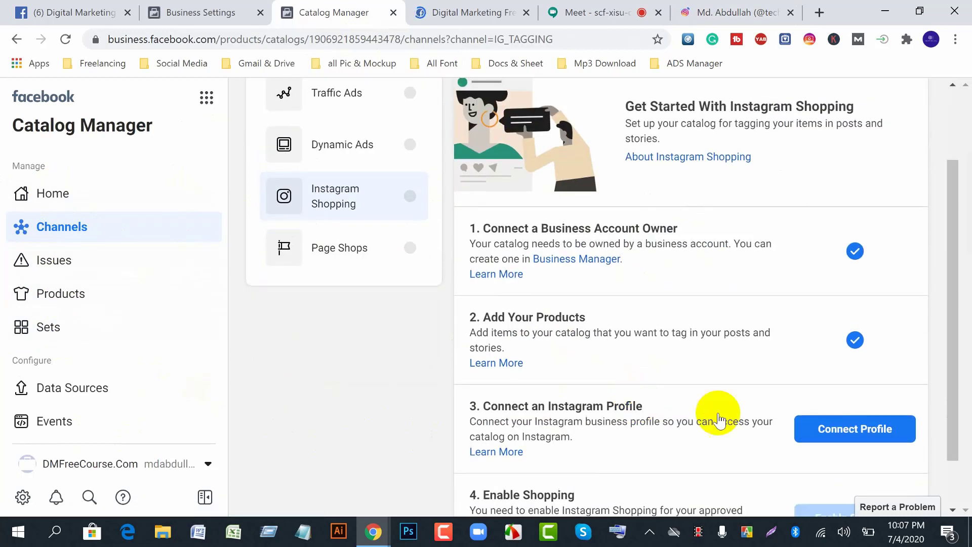
{"action": "scroll", "coordinate": [791, 448], "scroll_direction": "down", "scroll_amount": 1}
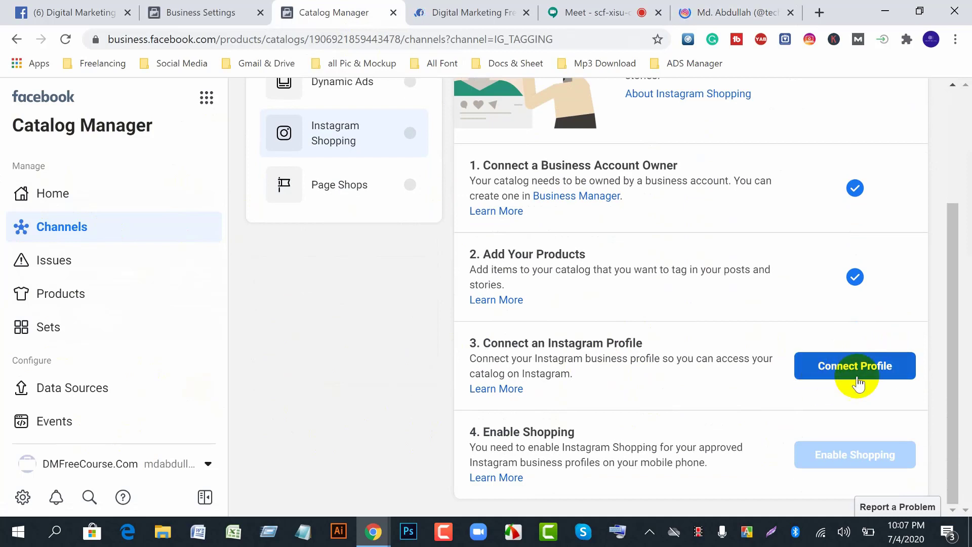
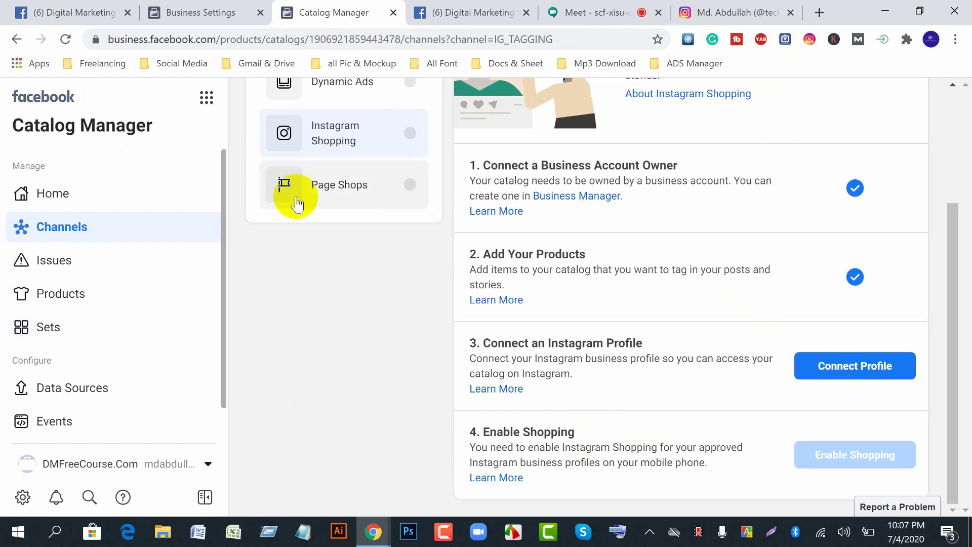
{"action": "scroll", "coordinate": [627, 397], "scroll_direction": "up", "scroll_amount": 3}
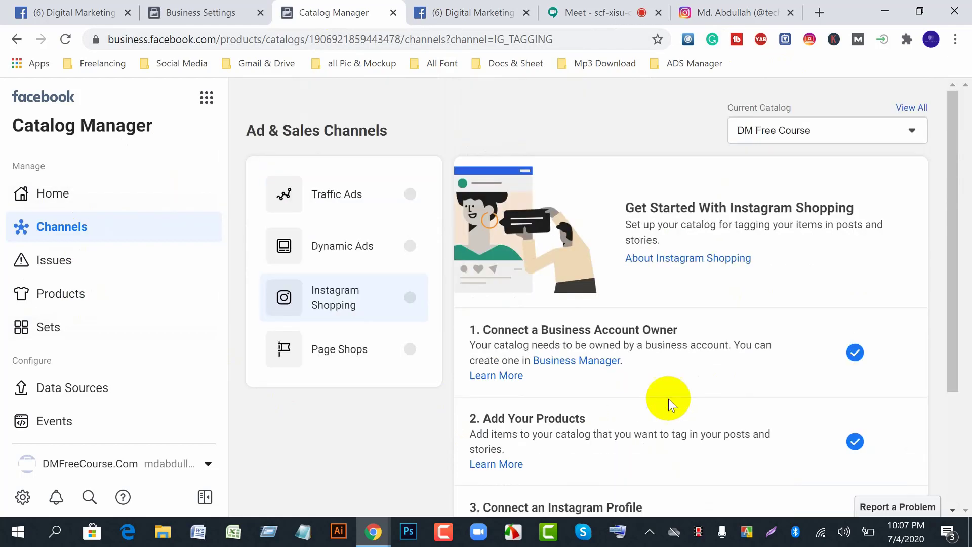
Close the Instagram profile and Catalog Manager tabs and return to the catalogs in Business Settings.
{"action": "left_click", "coordinate": [791, 12]}
{"action": "left_click", "coordinate": [475, 18]}
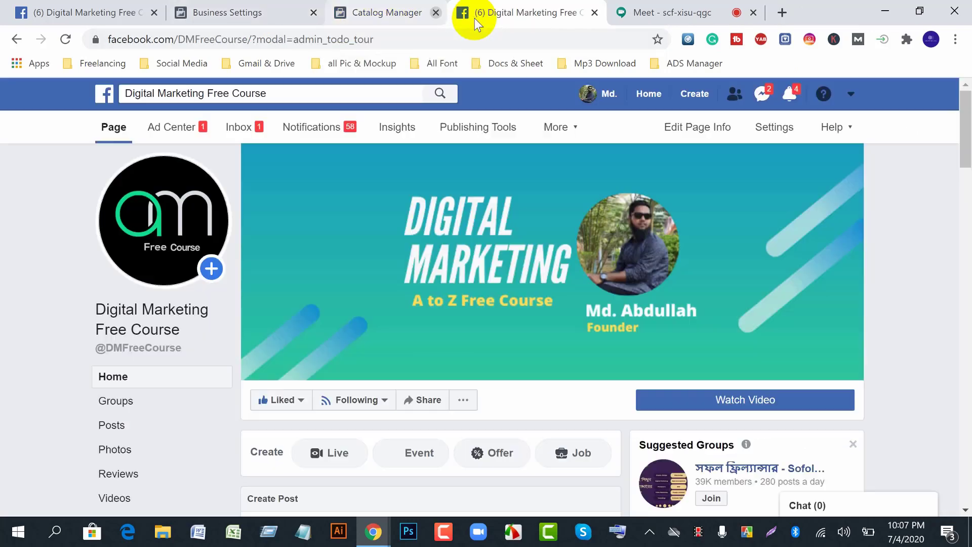
{"action": "left_click", "coordinate": [436, 13]}
{"action": "left_click", "coordinate": [270, 16]}
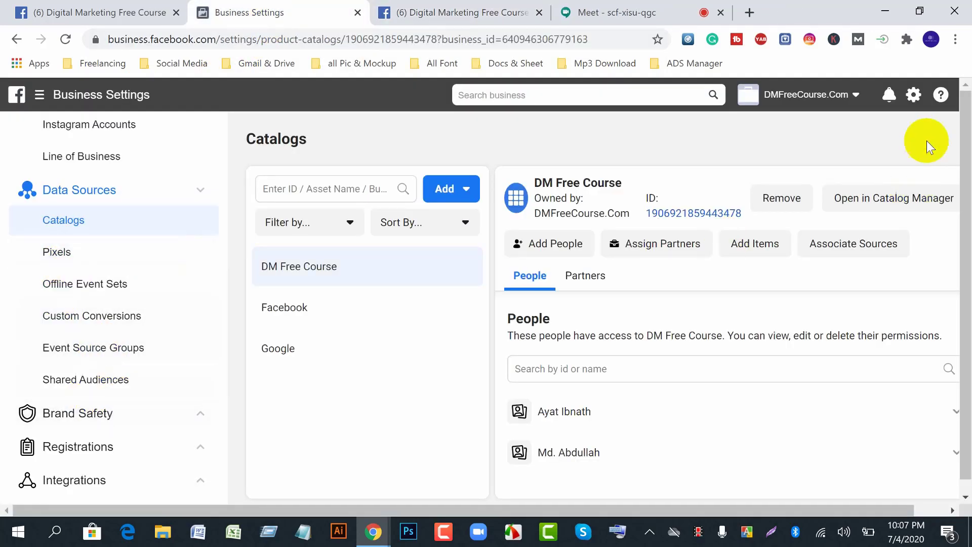
Open a new incognito browser window and bring it to the front.
{"action": "left_click", "coordinate": [955, 39]}
{"action": "left_click", "coordinate": [917, 93]}
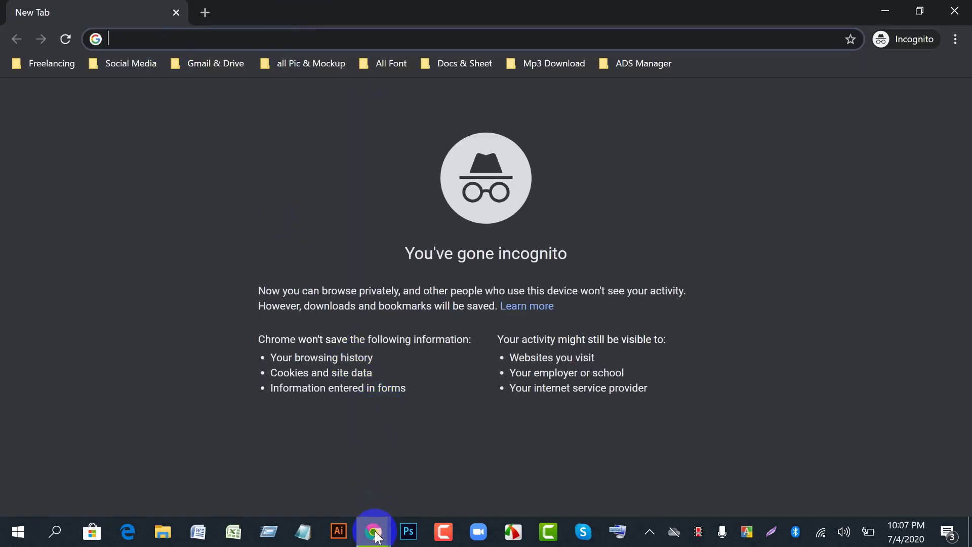
{"action": "mouse_move", "coordinate": [373, 531]}
{"action": "left_click", "coordinate": [252, 479]}
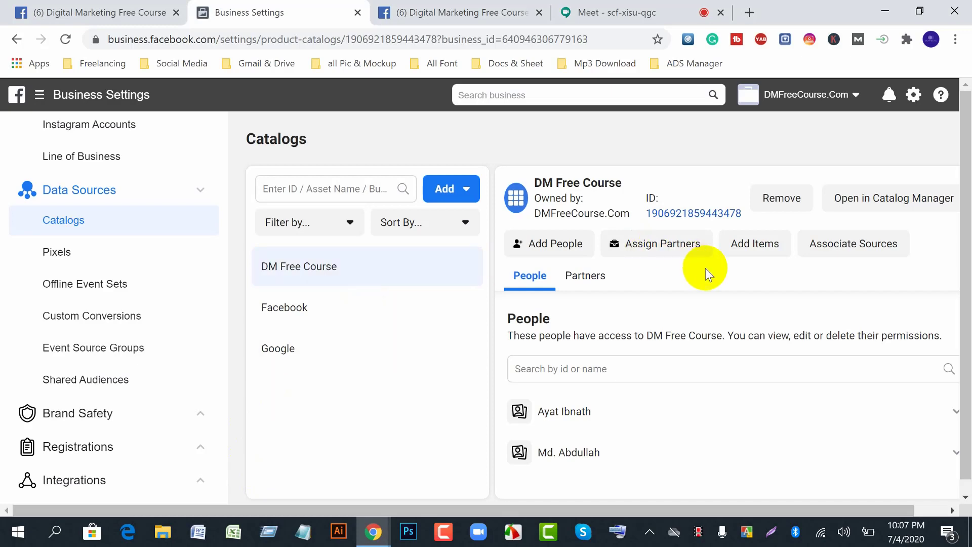
{"action": "left_click", "coordinate": [432, 480]}
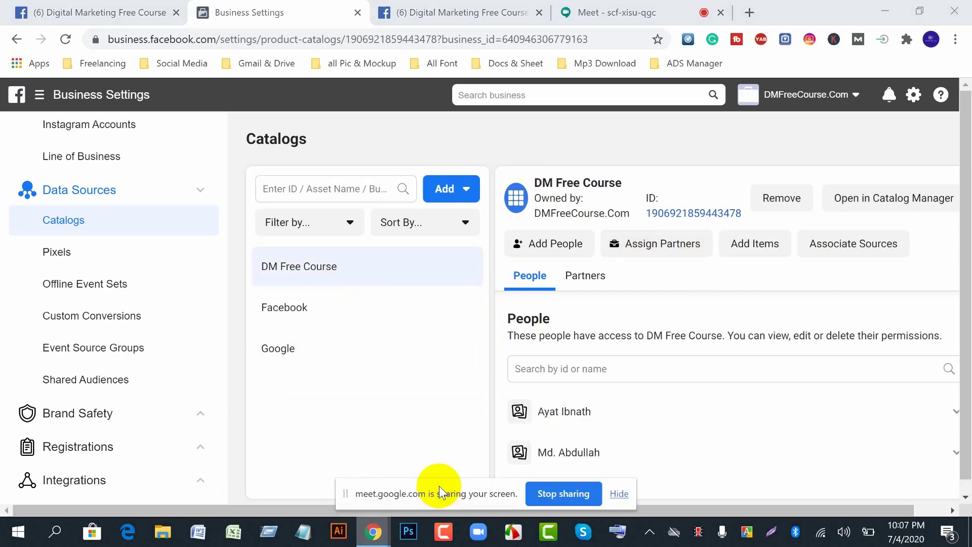
{"action": "mouse_move", "coordinate": [372, 539]}
{"action": "left_click", "coordinate": [471, 481]}
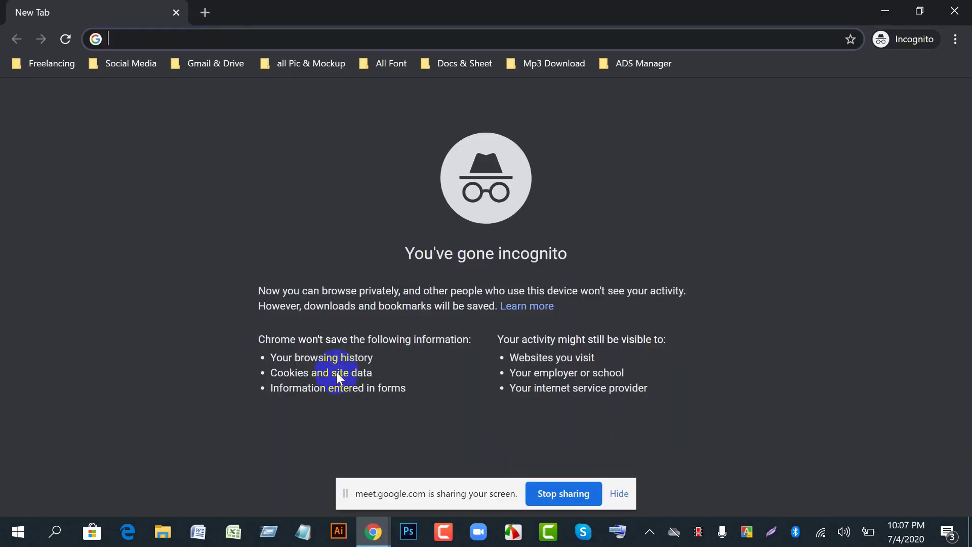
Look up fiverr.com with a Google search and open the Fiverr website from the results.
{"action": "type", "text": "fiverr.com/users/sanjib_it/seller_dashboard"}
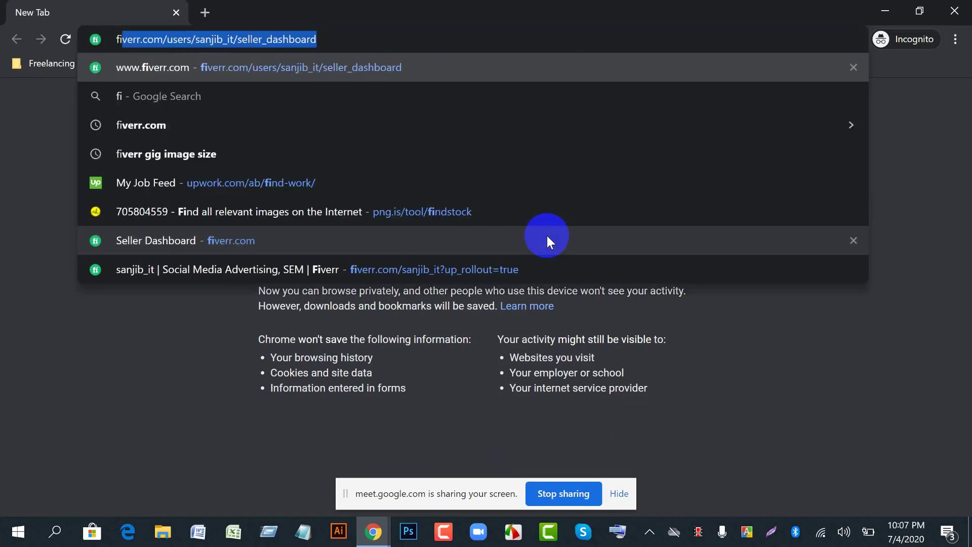
{"action": "left_click", "coordinate": [163, 134]}
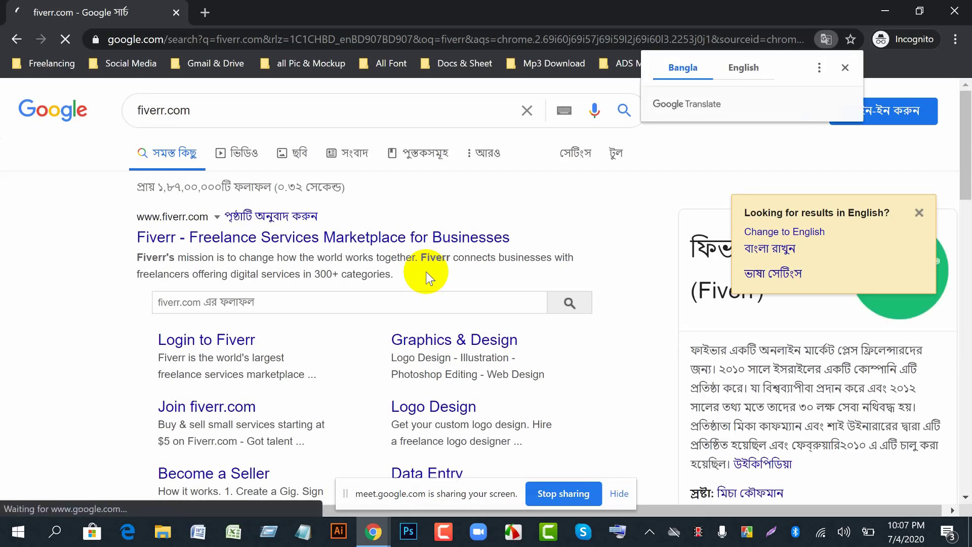
{"action": "left_click", "coordinate": [746, 69]}
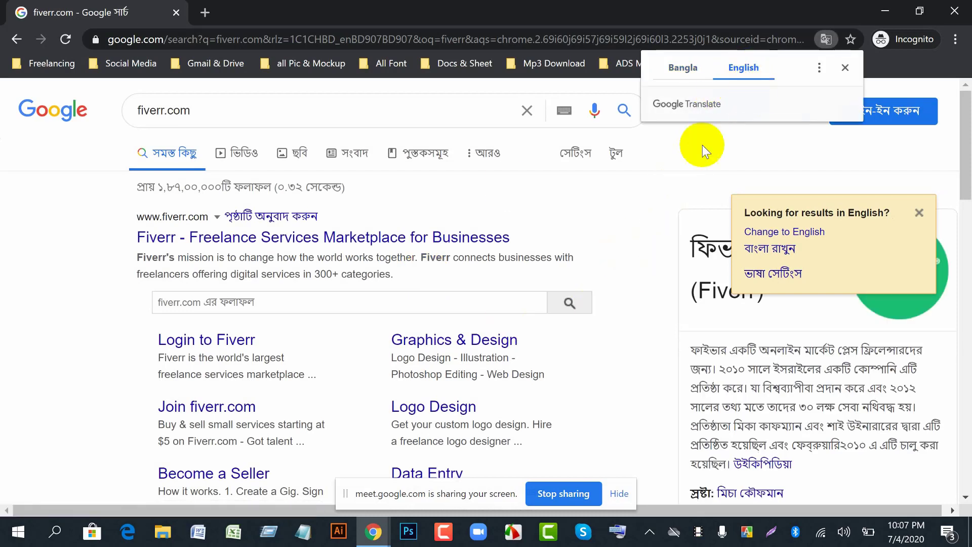
{"action": "left_click", "coordinate": [289, 244]}
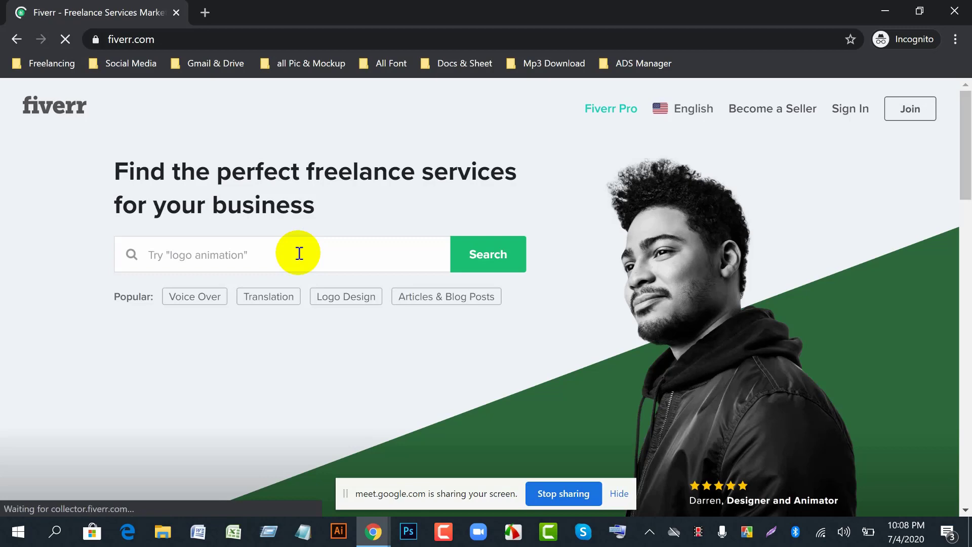
Switch back to Business Settings and open the Pixels data source.
{"action": "mouse_move", "coordinate": [373, 532]}
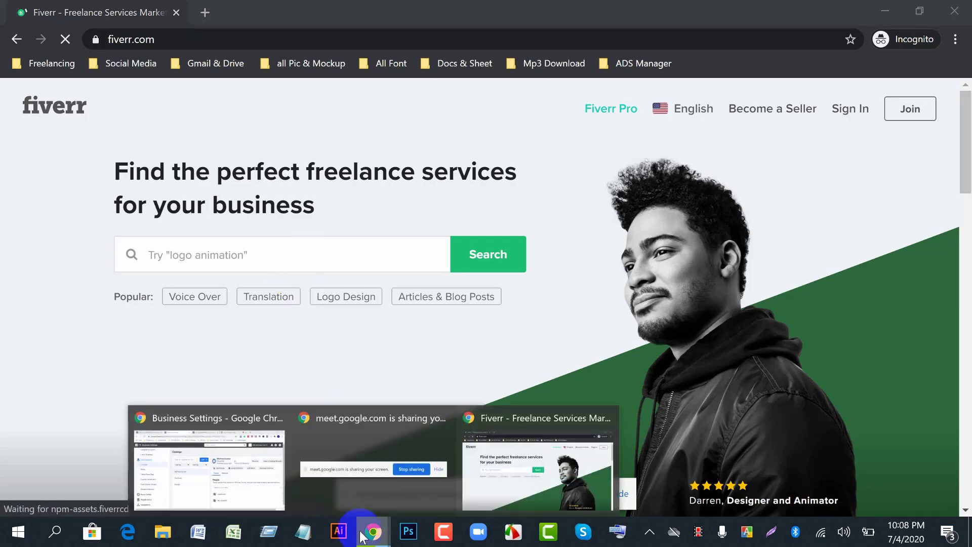
{"action": "left_click", "coordinate": [234, 484]}
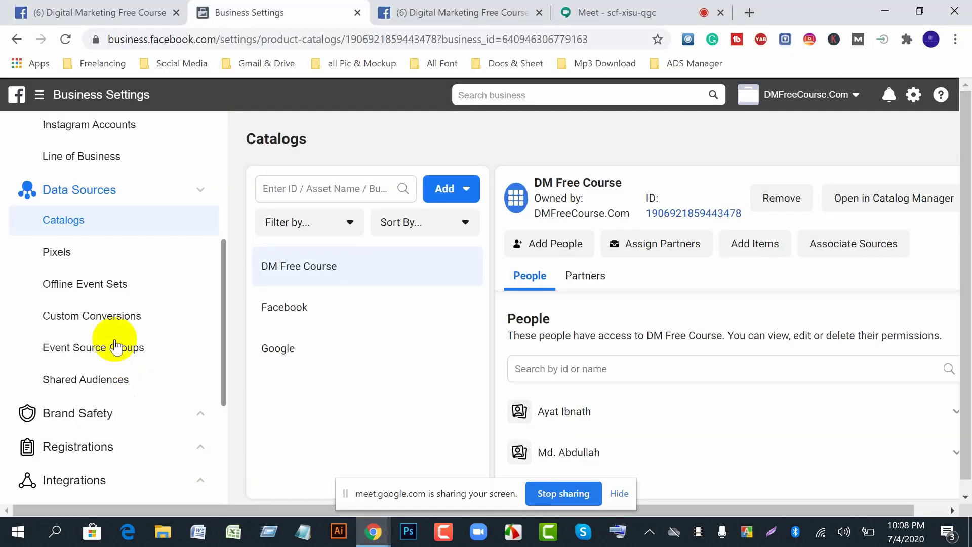
{"action": "left_click", "coordinate": [82, 262]}
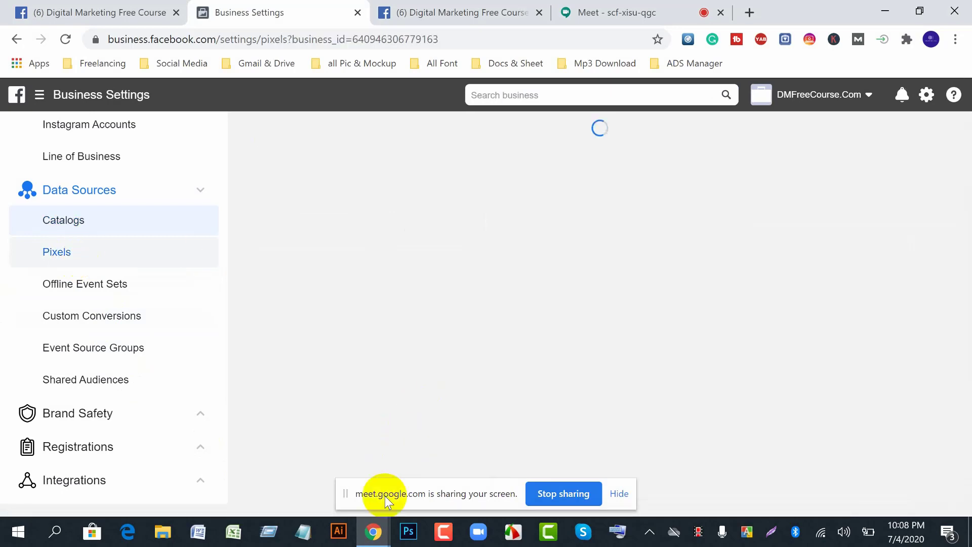
Switch to the incognito Fiverr window and search its services for "pixel".
{"action": "left_click", "coordinate": [373, 532]}
{"action": "left_click", "coordinate": [532, 471]}
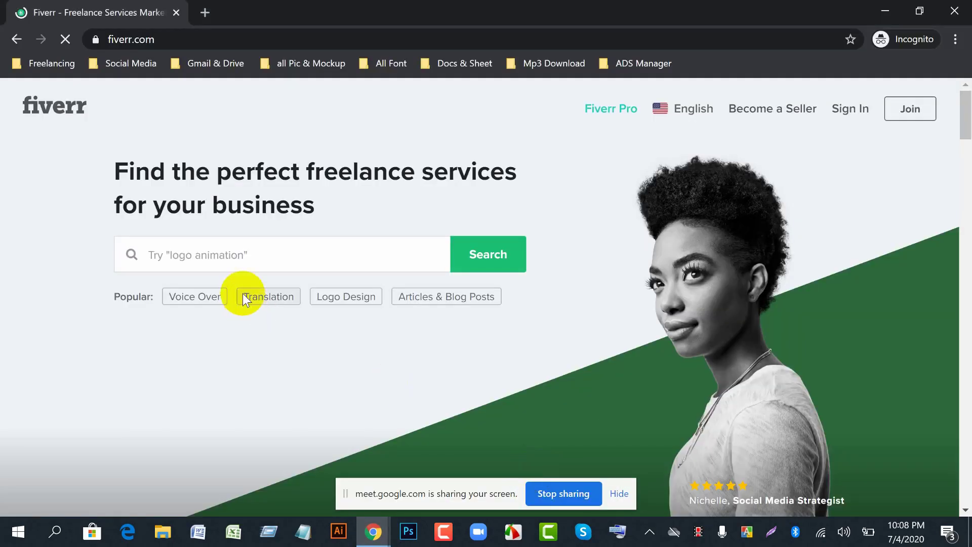
{"action": "type", "text": "pi"}
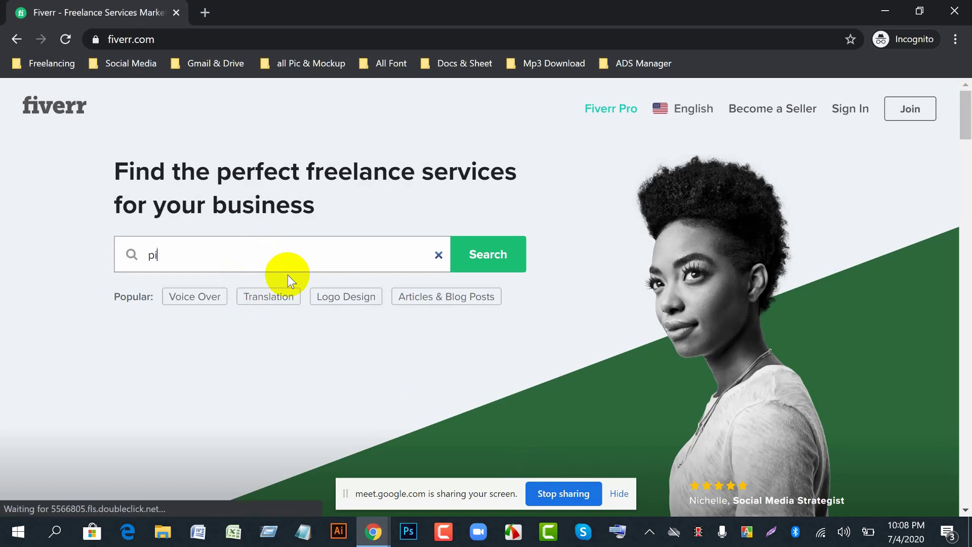
{"action": "type", "text": "xel"}
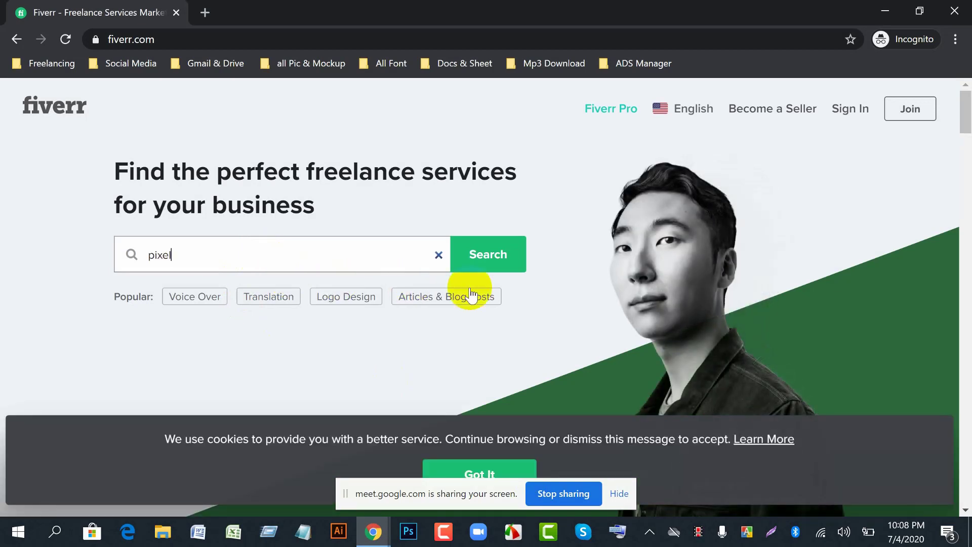
{"action": "left_click", "coordinate": [499, 254]}
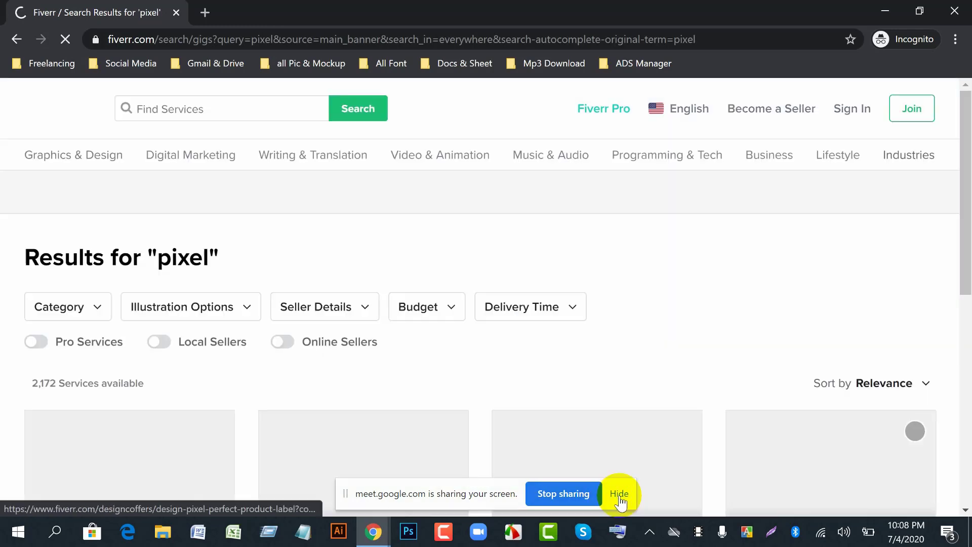
Hide the screen-sharing notice and look through the first Fiverr gigs listed for "pixel".
{"action": "left_click", "coordinate": [619, 494]}
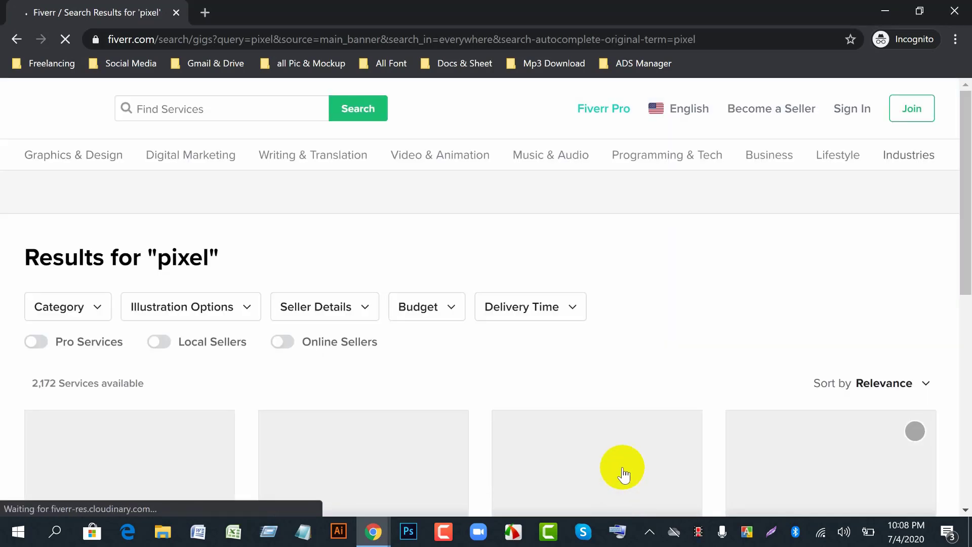
{"action": "scroll", "coordinate": [443, 408], "scroll_direction": "down", "scroll_amount": 2}
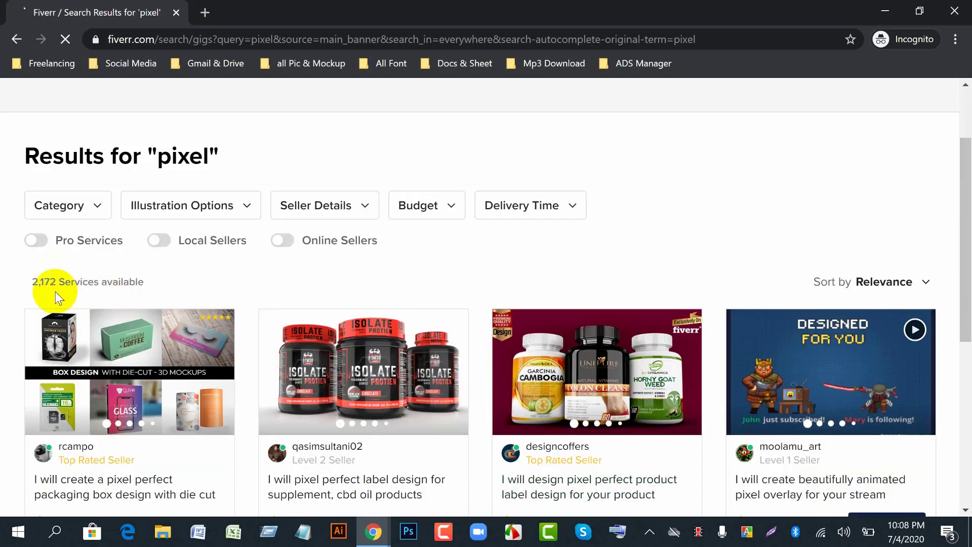
{"action": "scroll", "coordinate": [156, 330], "scroll_direction": "down", "scroll_amount": 4}
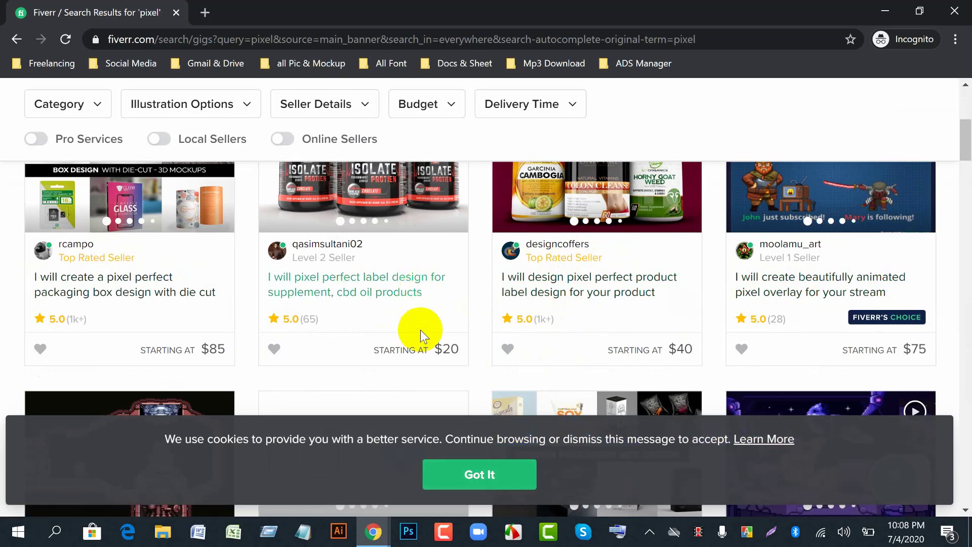
{"action": "scroll", "coordinate": [419, 330], "scroll_direction": "down", "scroll_amount": 4}
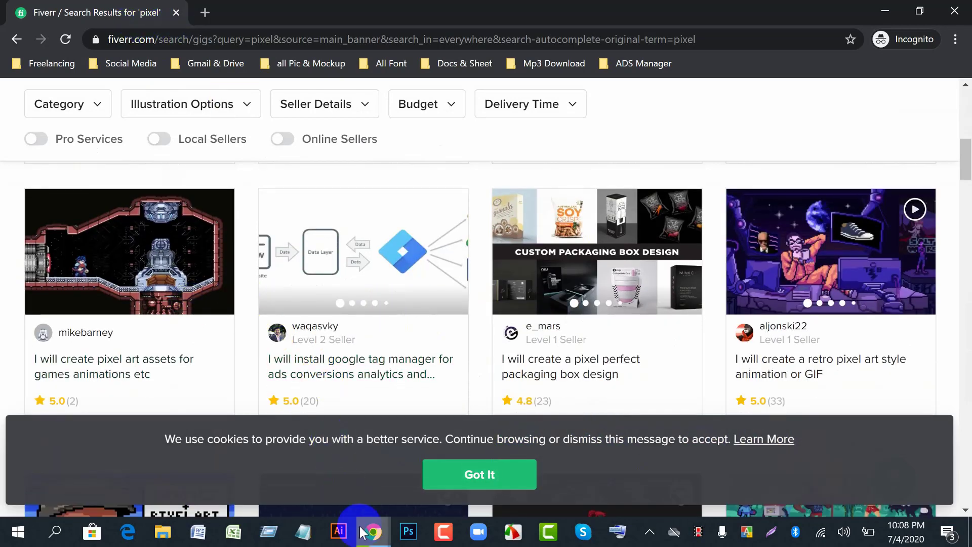
Switch to the Business Settings window and view its Pixels page.
{"action": "mouse_move", "coordinate": [373, 532]}
{"action": "left_click", "coordinate": [187, 469]}
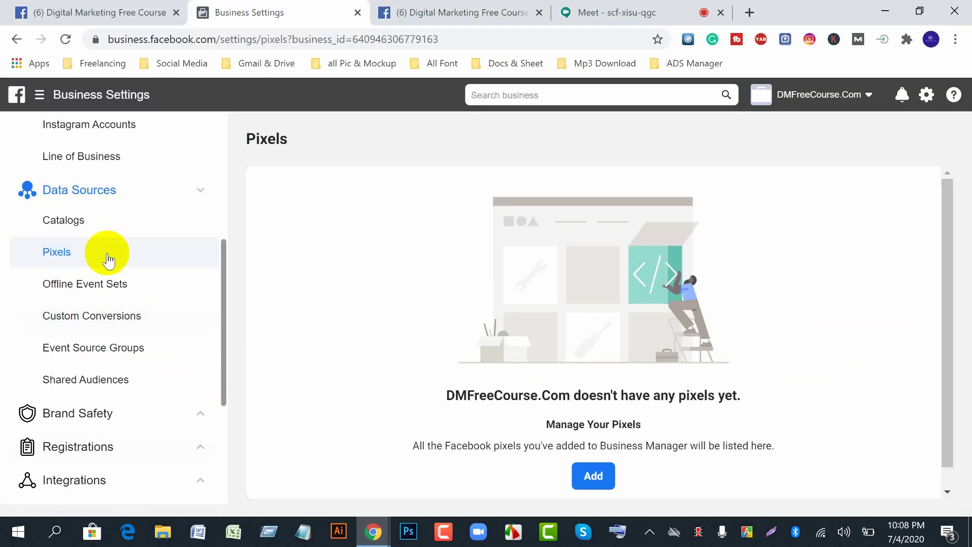
{"action": "scroll", "coordinate": [530, 469], "scroll_direction": "down", "scroll_amount": 1}
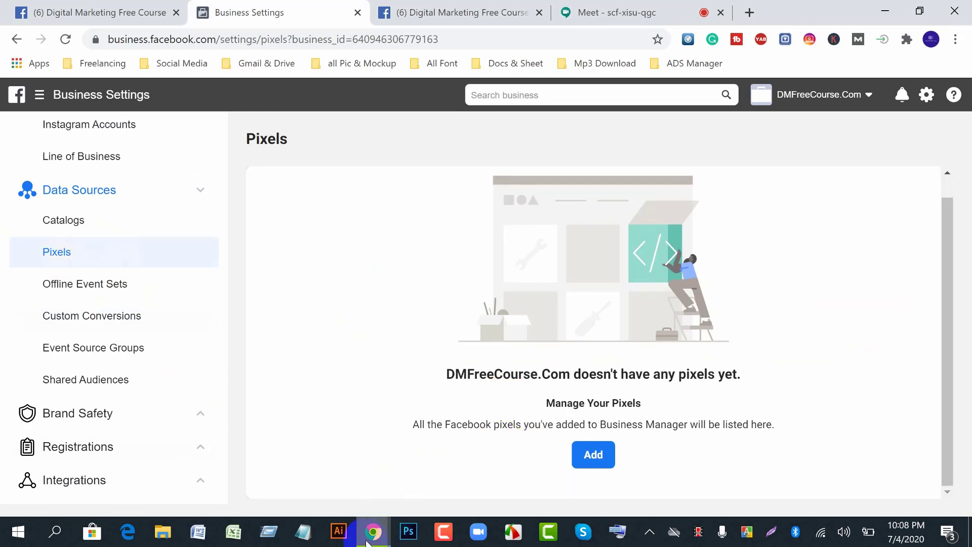
Return to the Fiverr search results in the incognito window and accept the cookie notice.
{"action": "mouse_move", "coordinate": [375, 531]}
{"action": "left_click", "coordinate": [504, 487]}
{"action": "scroll", "coordinate": [412, 358], "scroll_direction": "down", "scroll_amount": 3}
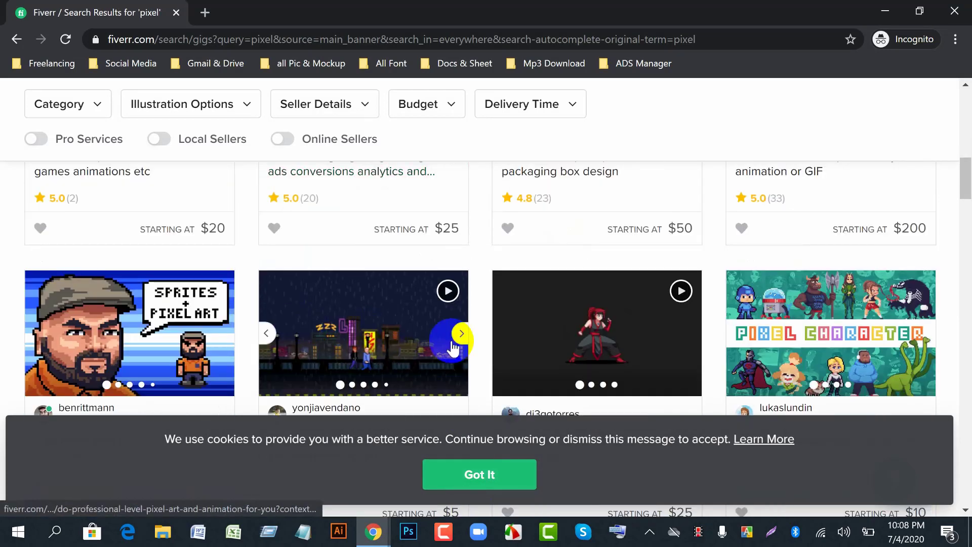
{"action": "left_click", "coordinate": [474, 479]}
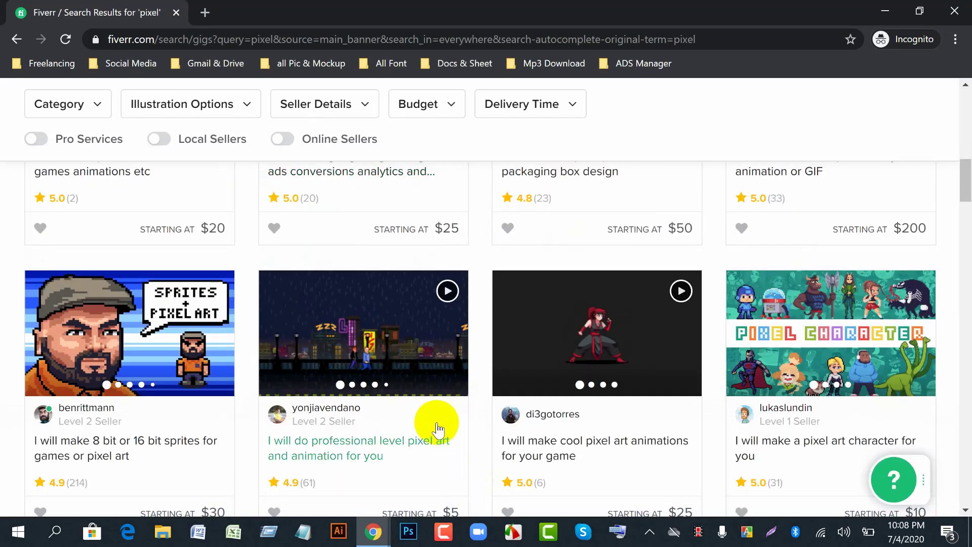
Compare the titles, ratings and starting prices of the pixel gigs across the Fiverr results.
{"action": "scroll", "coordinate": [424, 425], "scroll_direction": "down", "scroll_amount": 5}
{"action": "scroll", "coordinate": [419, 434], "scroll_direction": "up", "scroll_amount": 10}
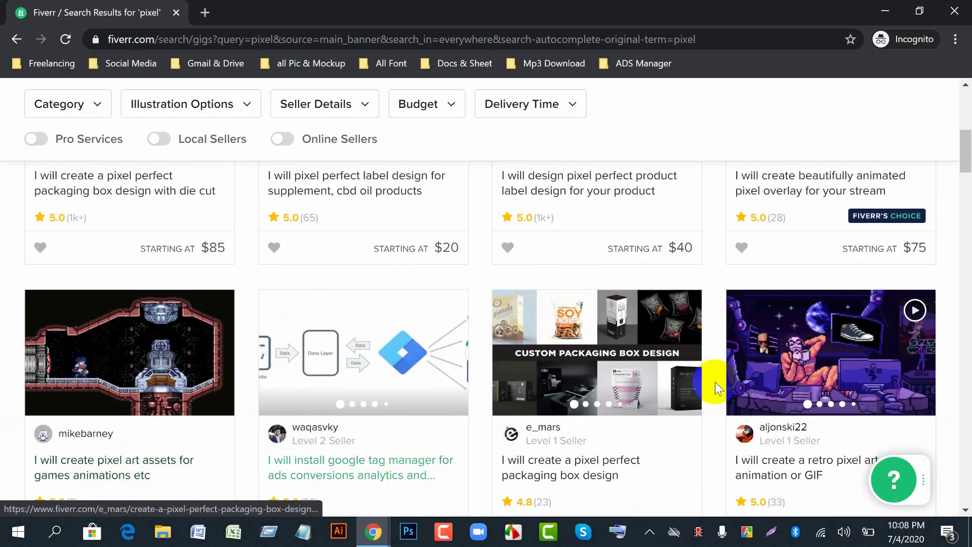
{"action": "scroll", "coordinate": [727, 408], "scroll_direction": "up", "scroll_amount": 5}
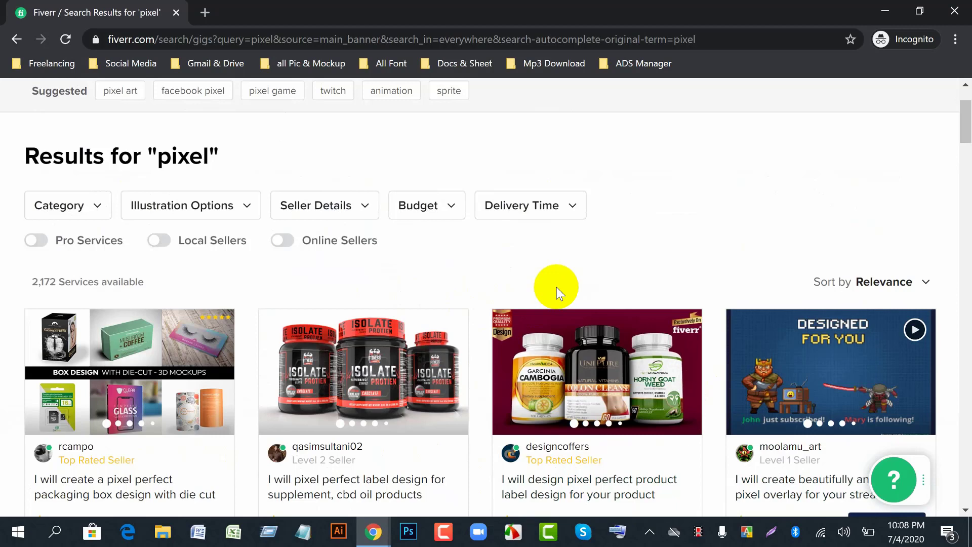
{"action": "scroll", "coordinate": [558, 286], "scroll_direction": "down", "scroll_amount": 3}
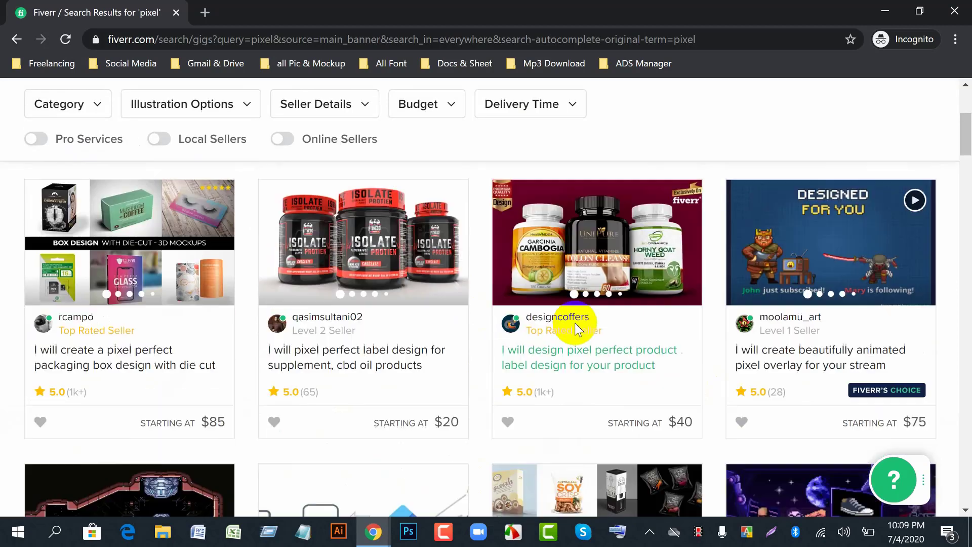
{"action": "scroll", "coordinate": [571, 263], "scroll_direction": "up", "scroll_amount": 2}
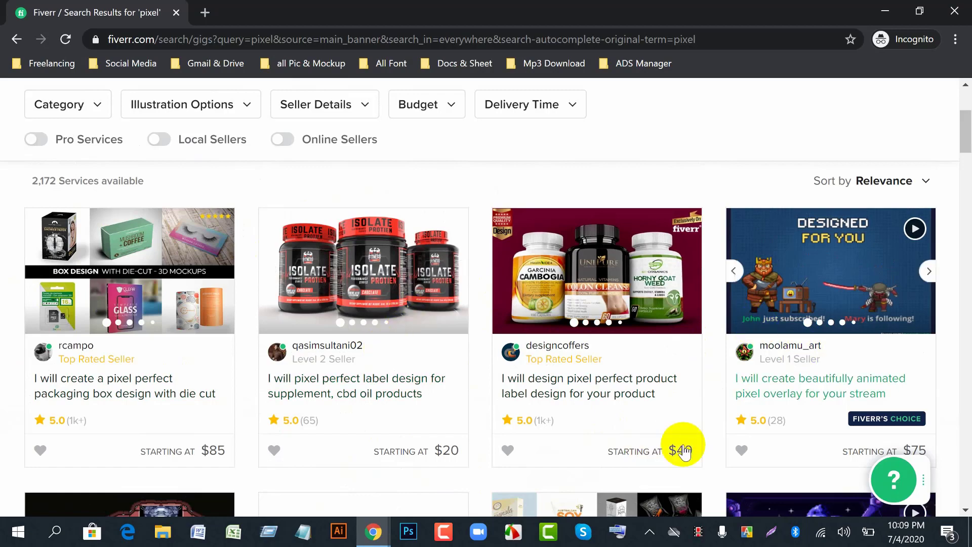
{"action": "scroll", "coordinate": [681, 449], "scroll_direction": "down", "scroll_amount": 5}
{"action": "scroll", "coordinate": [588, 413], "scroll_direction": "up", "scroll_amount": 5}
{"action": "scroll", "coordinate": [469, 435], "scroll_direction": "down", "scroll_amount": 9}
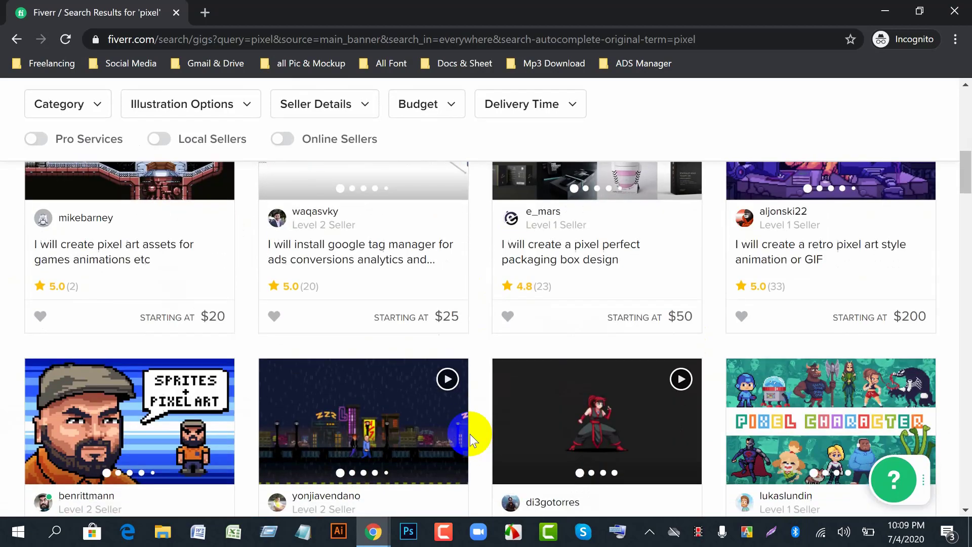
Switch to the Business Settings window, check the Google Meet participant list, and return to the Pixels page.
{"action": "mouse_move", "coordinate": [373, 532]}
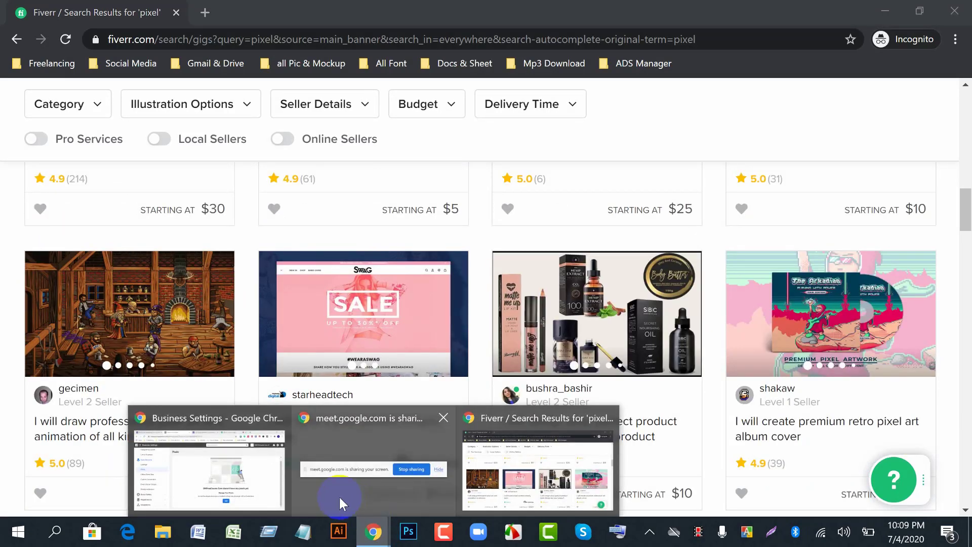
{"action": "left_click", "coordinate": [265, 494]}
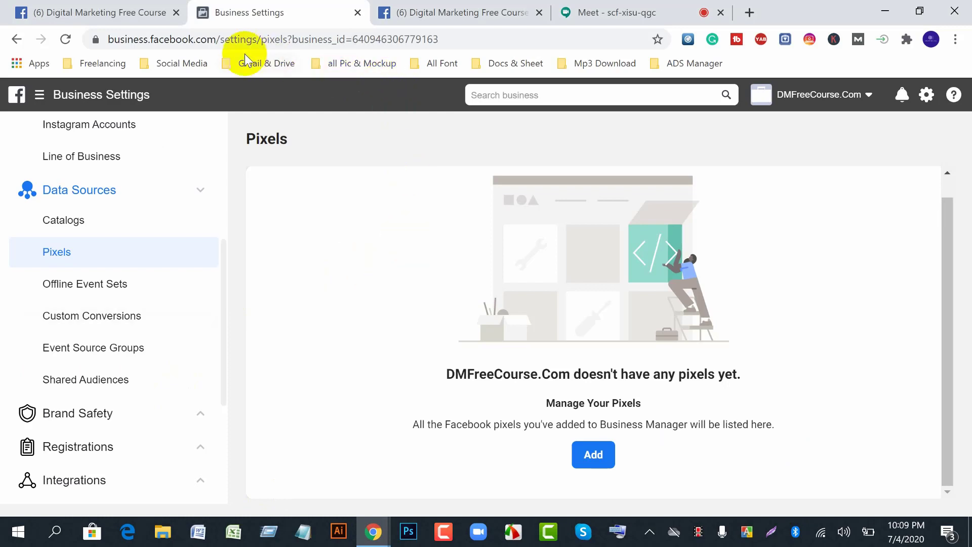
{"action": "left_click", "coordinate": [582, 11]}
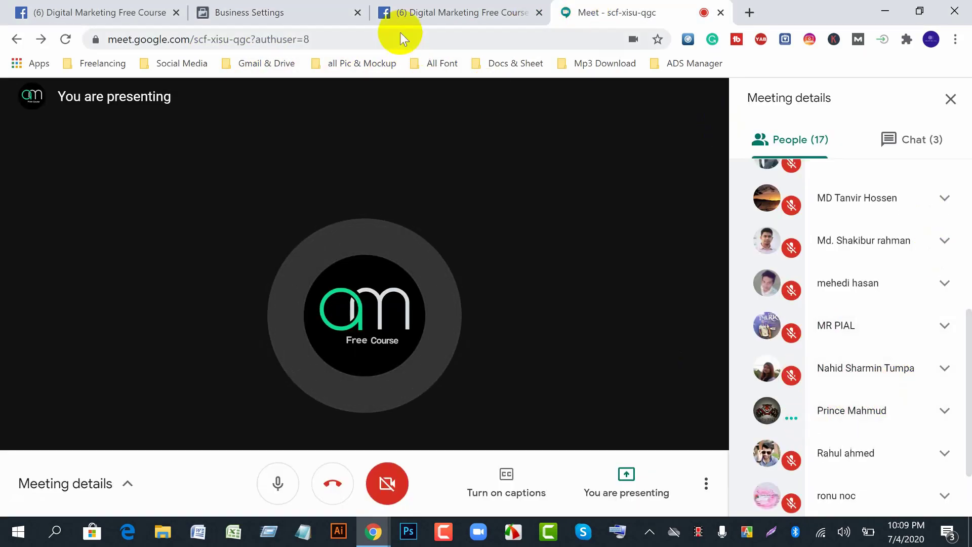
{"action": "left_click", "coordinate": [267, 16]}
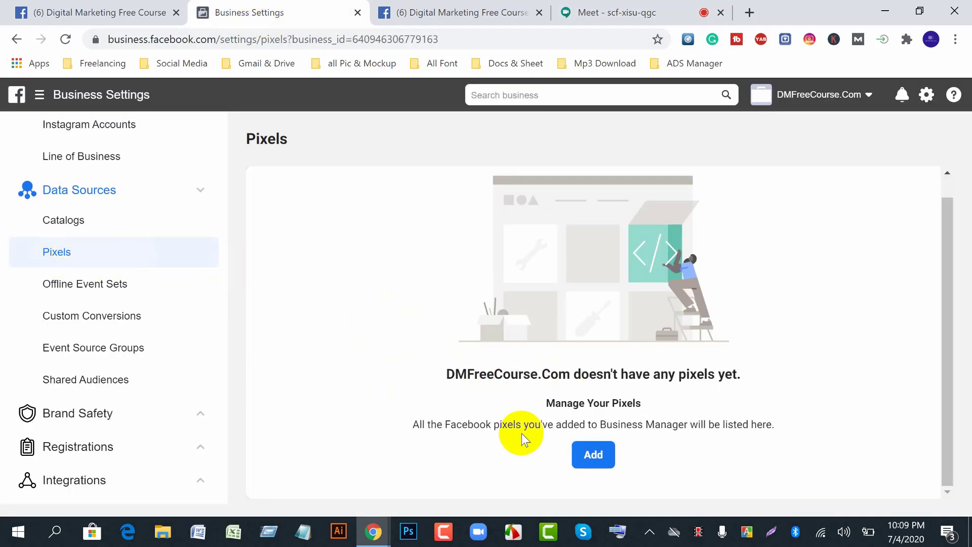
Bring up the Digital Marketing Free Course group and close its post and chat pop-ups.
{"action": "left_click", "coordinate": [431, 20]}
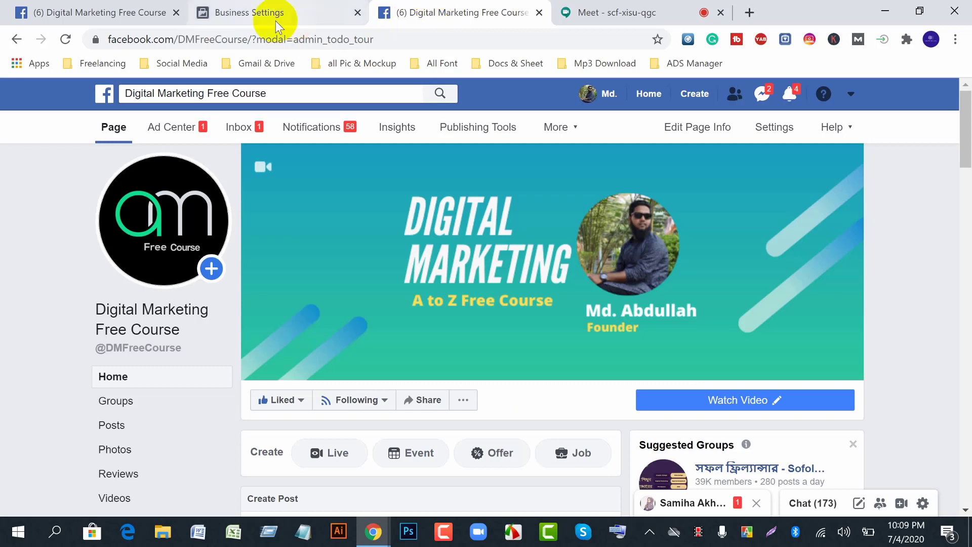
{"action": "left_click", "coordinate": [87, 14]}
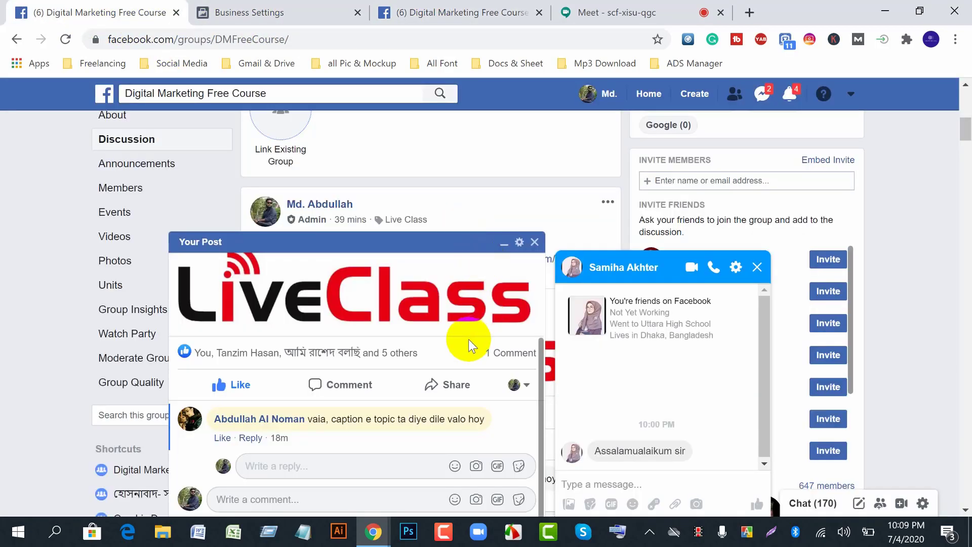
{"action": "left_click", "coordinate": [534, 242]}
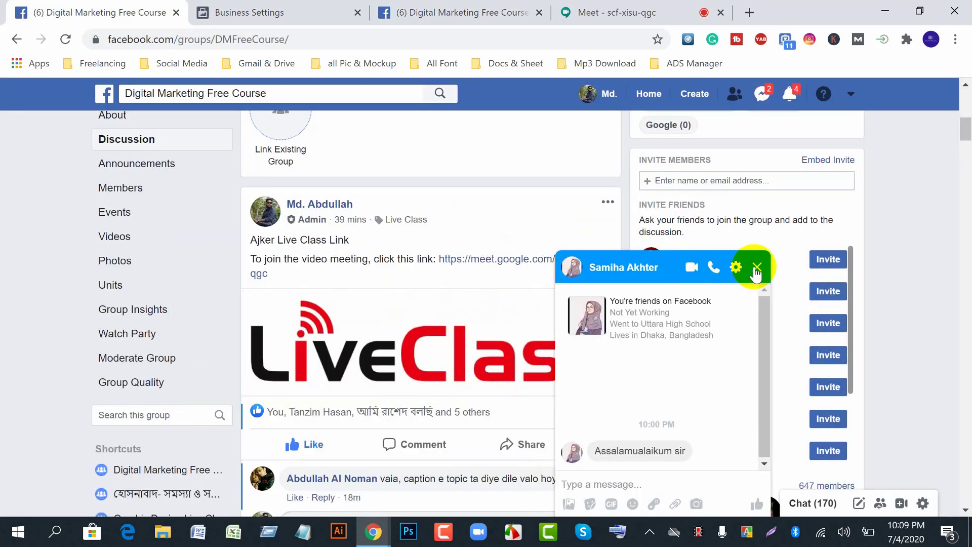
{"action": "left_click", "coordinate": [757, 266]}
Admit the waiting participant to the Google Meet call and return to Business Settings.
{"action": "left_click", "coordinate": [618, 12]}
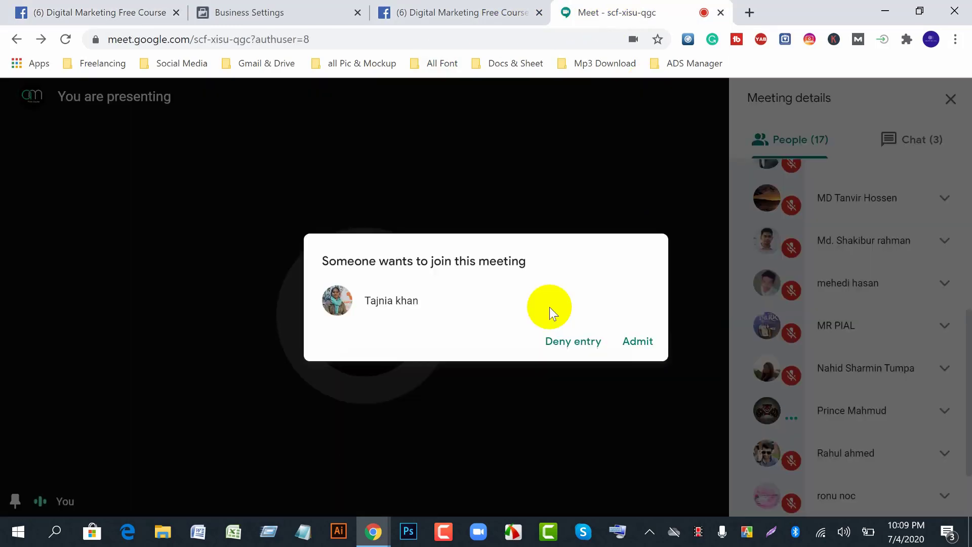
{"action": "left_click", "coordinate": [614, 346]}
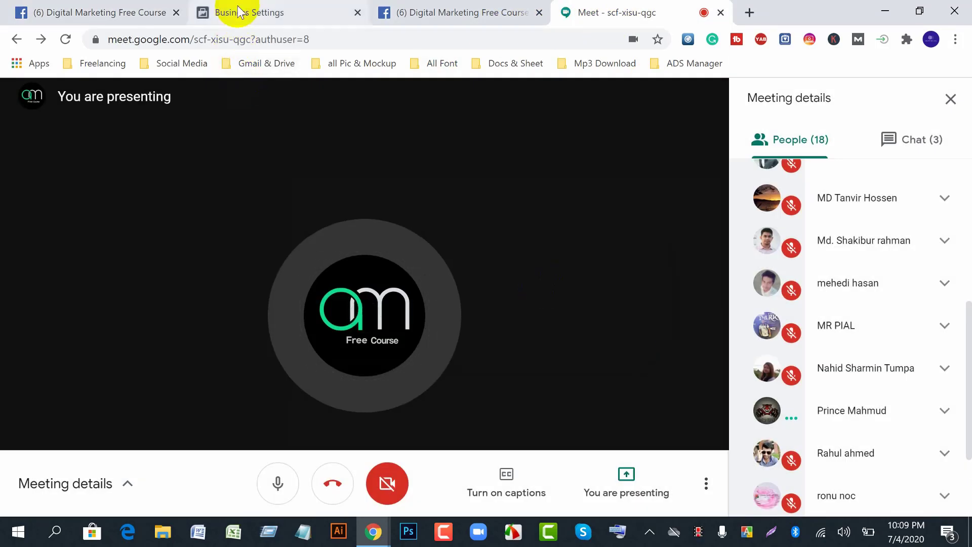
{"action": "left_click", "coordinate": [223, 11]}
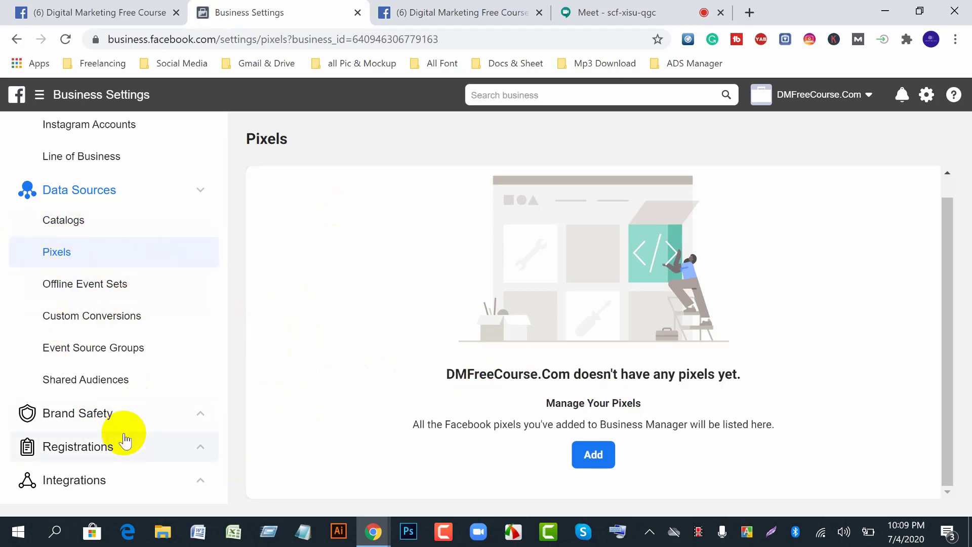
Look through the Business Settings sections below Data Sources, such as Brand Safety, Integrations and Payments.
{"action": "scroll", "coordinate": [124, 438], "scroll_direction": "down", "scroll_amount": 2}
{"action": "scroll", "coordinate": [125, 438], "scroll_direction": "down", "scroll_amount": 2}
{"action": "scroll", "coordinate": [124, 438], "scroll_direction": "up", "scroll_amount": 4}
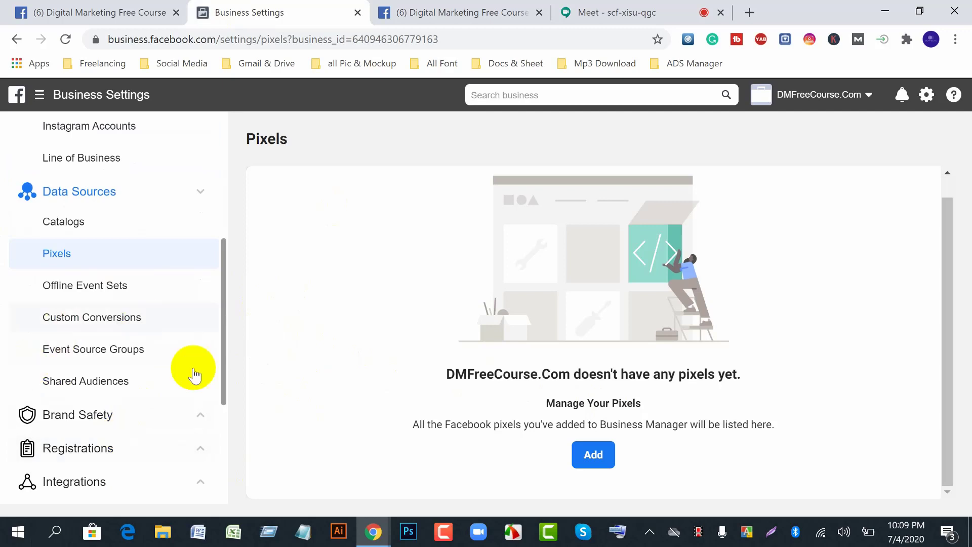
{"action": "scroll", "coordinate": [218, 417], "scroll_direction": "down", "scroll_amount": 1}
{"action": "scroll", "coordinate": [218, 416], "scroll_direction": "down", "scroll_amount": 1}
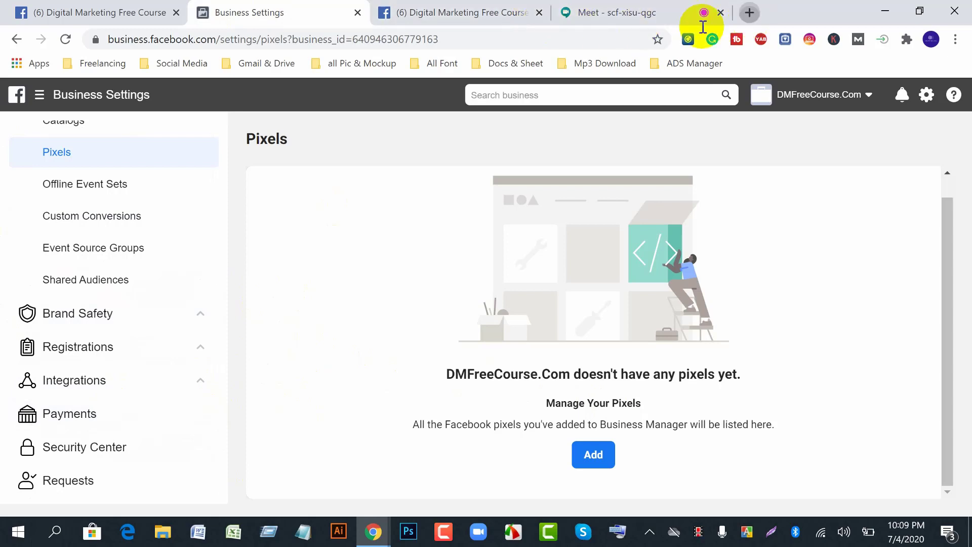
Search Google for business.facebook.com in a new tab and open the Business Manager Overview result.
{"action": "key", "text": "ctrl+t"}
{"action": "type", "text": "bu"}
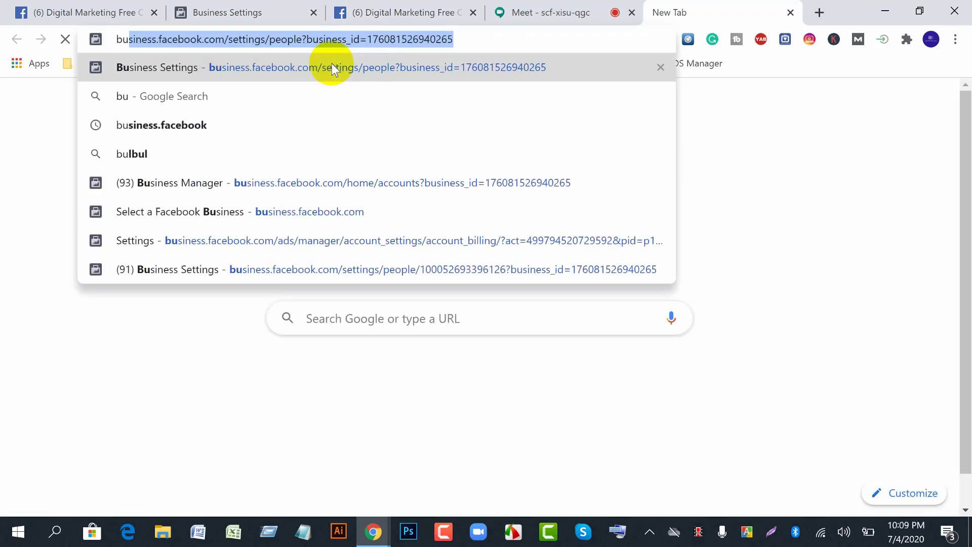
{"action": "type", "text": "sioness"}
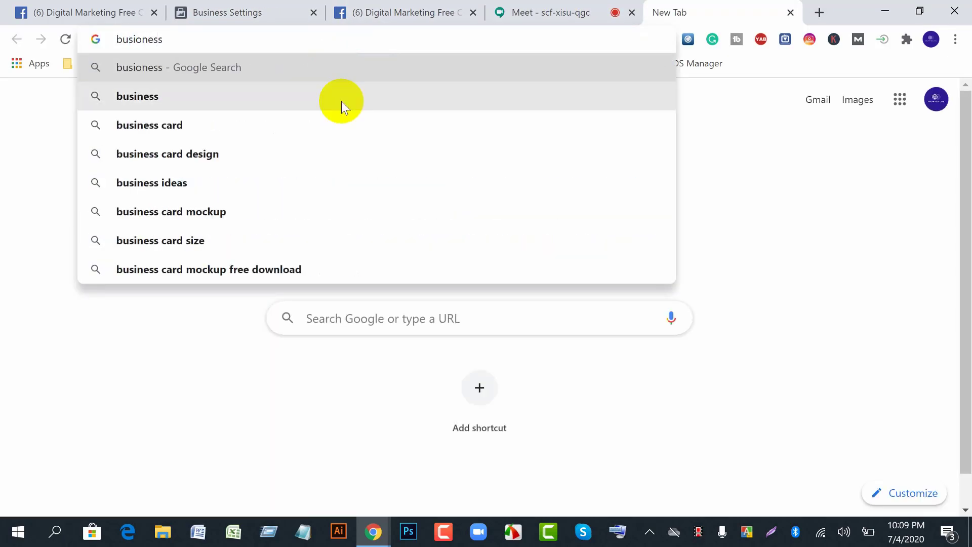
{"action": "left_click", "coordinate": [170, 96]}
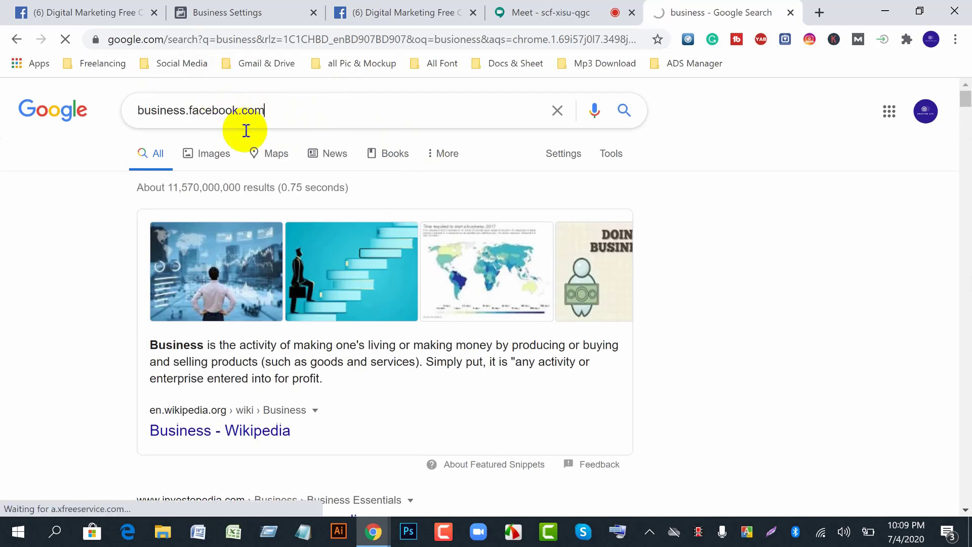
{"action": "key", "text": "Return"}
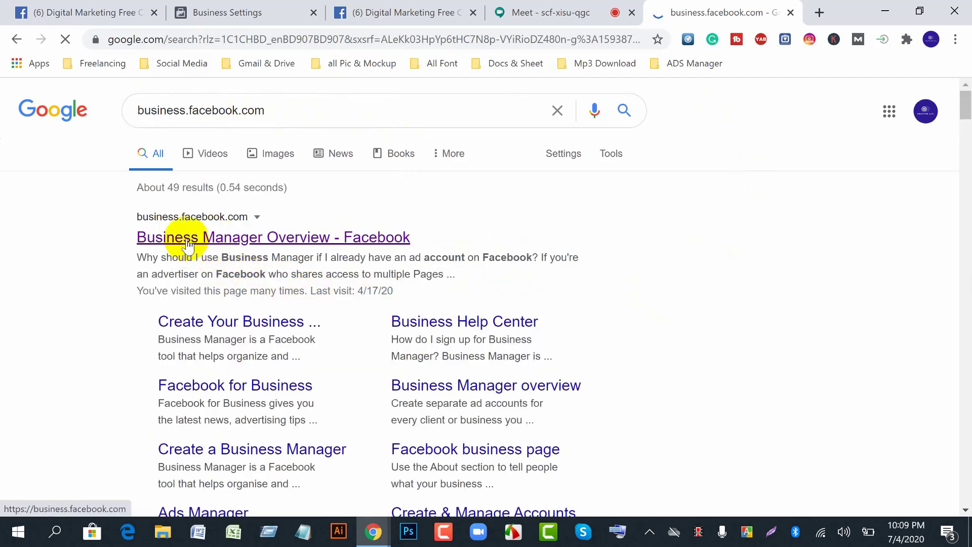
{"action": "left_click", "coordinate": [192, 244]}
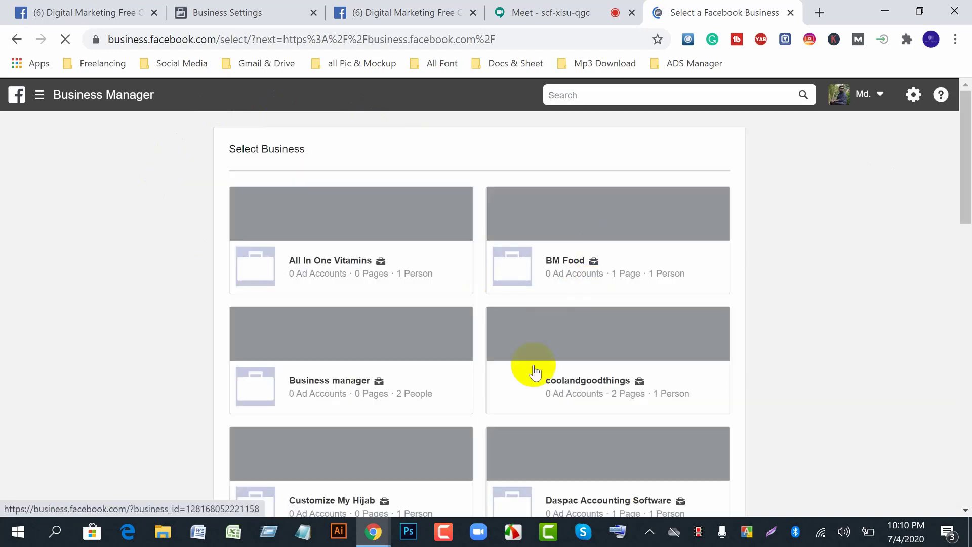
Look through all the businesses on the Select Business page and close that tab.
{"action": "scroll", "coordinate": [533, 370], "scroll_direction": "down", "scroll_amount": 5}
{"action": "scroll", "coordinate": [532, 370], "scroll_direction": "down", "scroll_amount": 4}
{"action": "scroll", "coordinate": [449, 269], "scroll_direction": "up", "scroll_amount": 10}
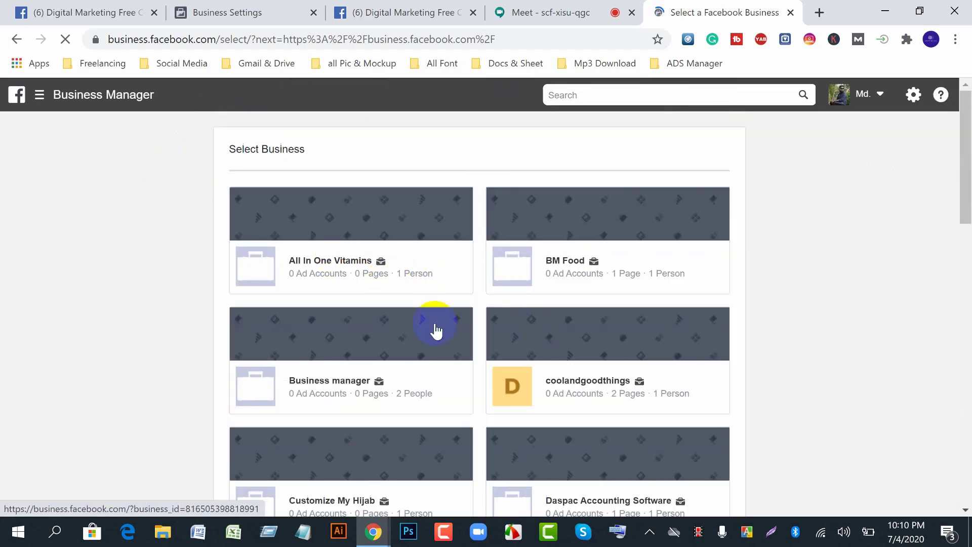
{"action": "scroll", "coordinate": [450, 347], "scroll_direction": "down", "scroll_amount": 4}
{"action": "scroll", "coordinate": [450, 349], "scroll_direction": "down", "scroll_amount": 15}
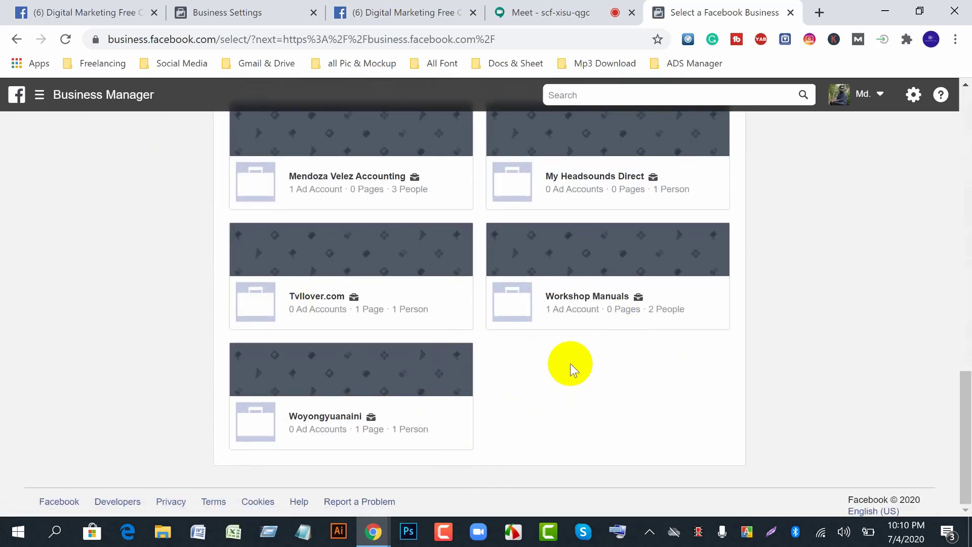
{"action": "left_click", "coordinate": [790, 12]}
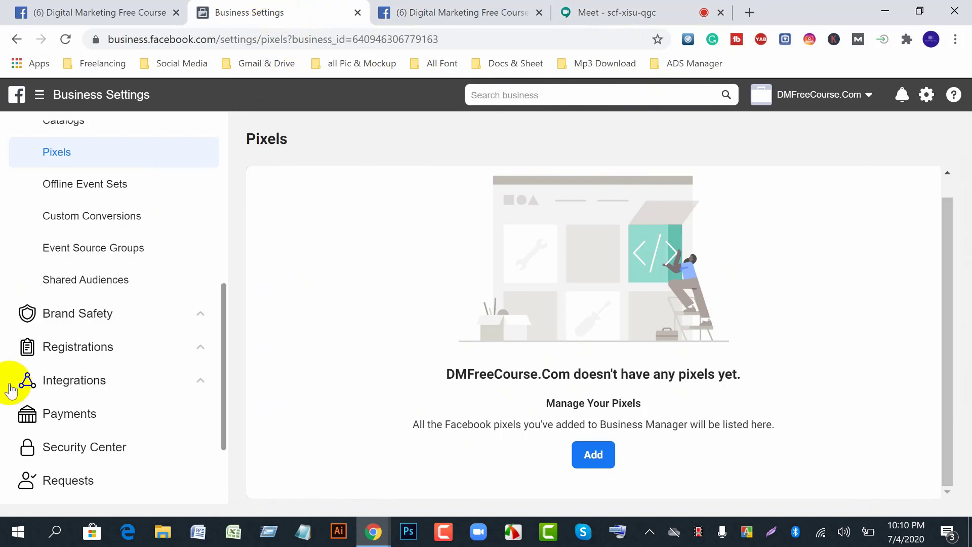
Review the Business Settings sections down to Setup Guide and return to the Data Sources entries.
{"action": "scroll", "coordinate": [106, 485], "scroll_direction": "down", "scroll_amount": 2}
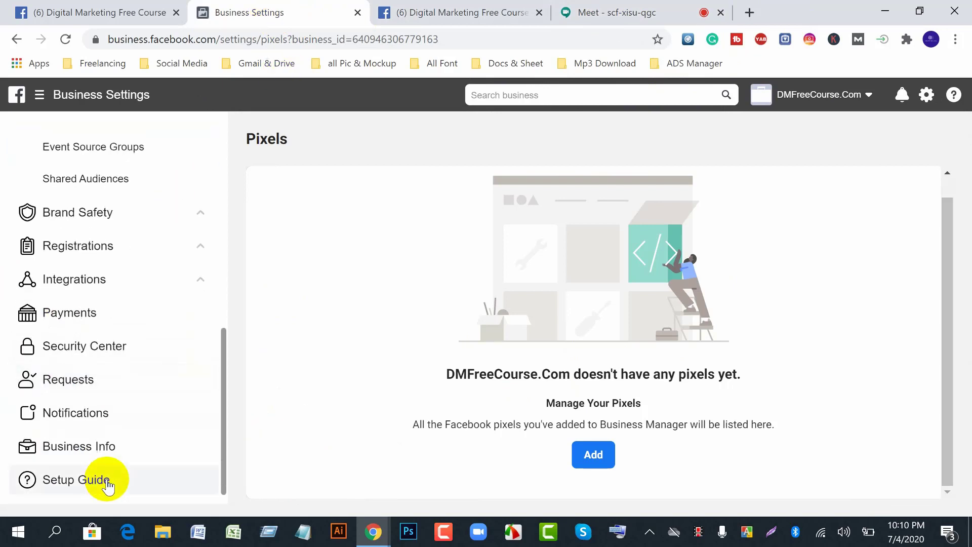
{"action": "scroll", "coordinate": [112, 466], "scroll_direction": "up", "scroll_amount": 8}
{"action": "scroll", "coordinate": [120, 434], "scroll_direction": "down", "scroll_amount": 4}
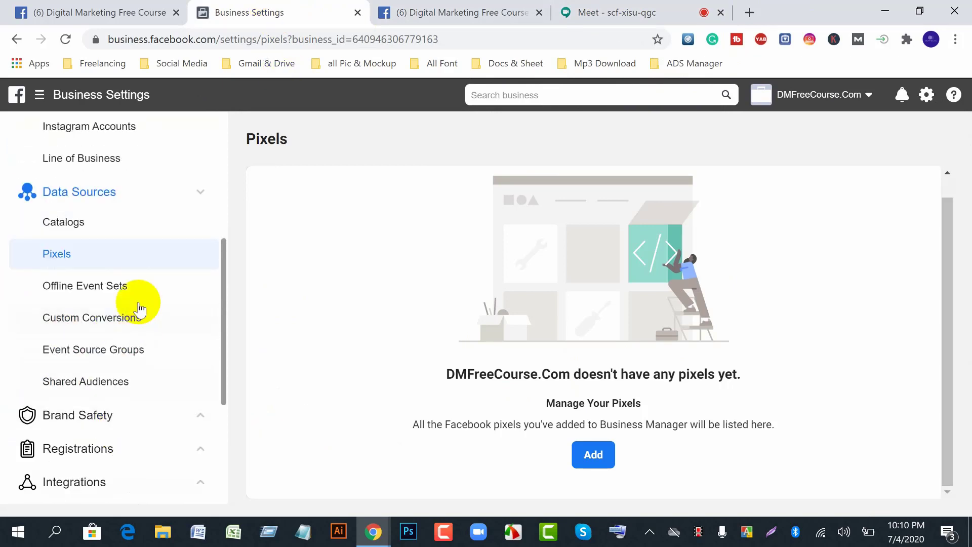
Collapse the Data Sources section and open the Domains page under Brand Safety.
{"action": "left_click", "coordinate": [199, 192]}
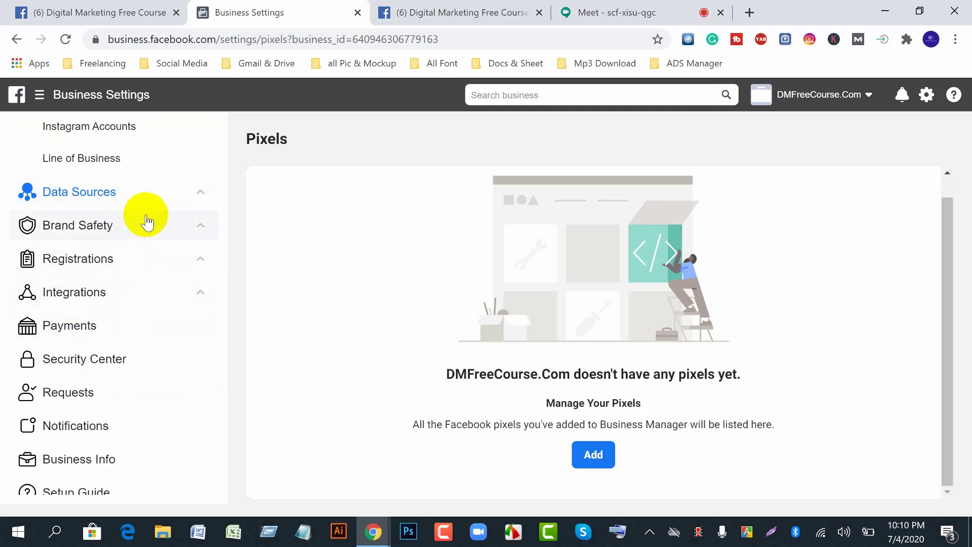
{"action": "left_click", "coordinate": [190, 231]}
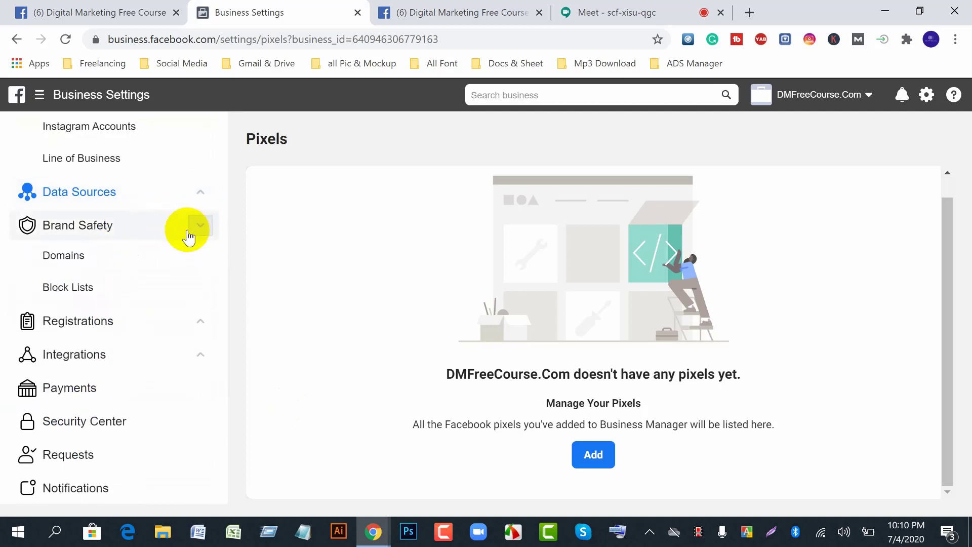
{"action": "left_click", "coordinate": [79, 259]}
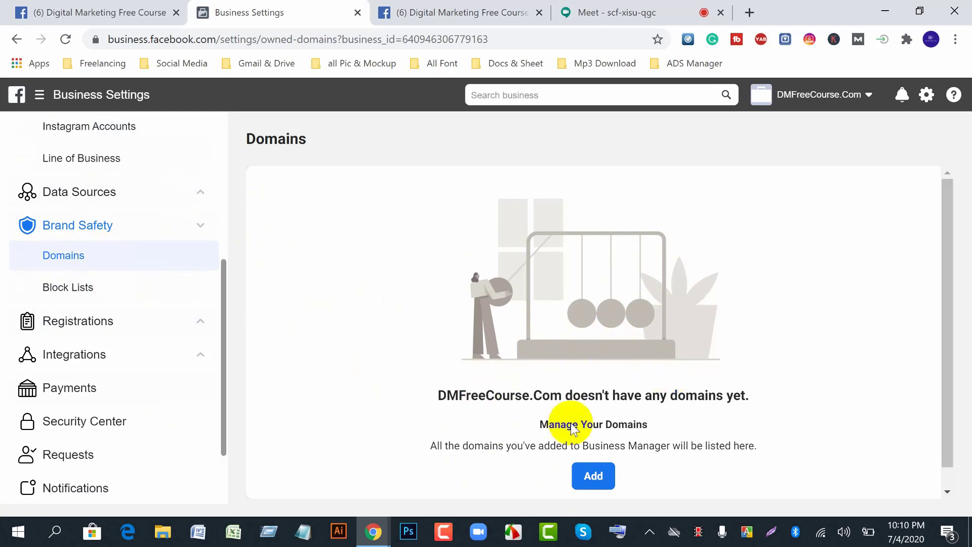
Add the domain ptech.com.bd to the business and reload the Domains page.
{"action": "left_click", "coordinate": [608, 476]}
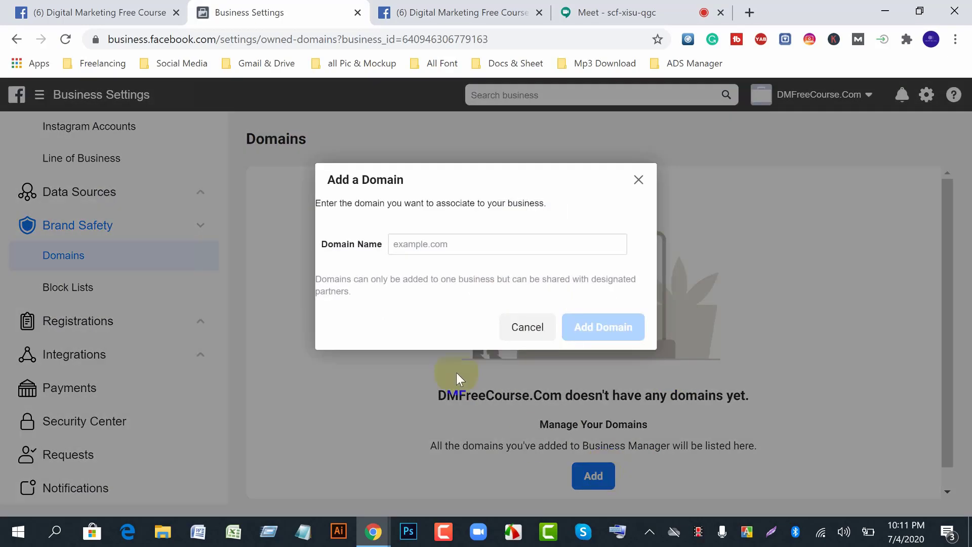
{"action": "left_click", "coordinate": [480, 245]}
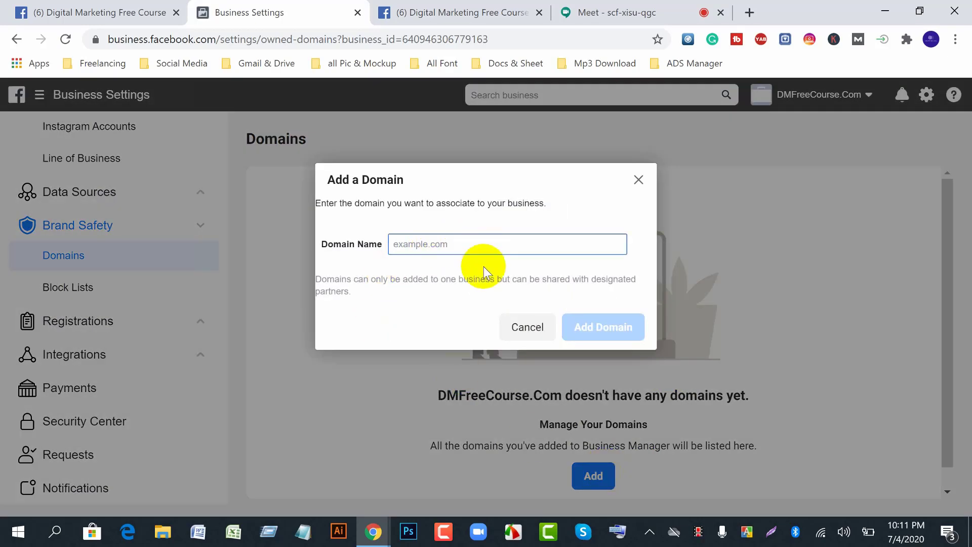
{"action": "type", "text": "www."}
{"action": "key", "text": "BackSpace"}
{"action": "key", "text": "BackSpace"}
{"action": "key", "text": "BackSpace"}
{"action": "key", "text": "BackSpace"}
{"action": "type", "text": "pte"}
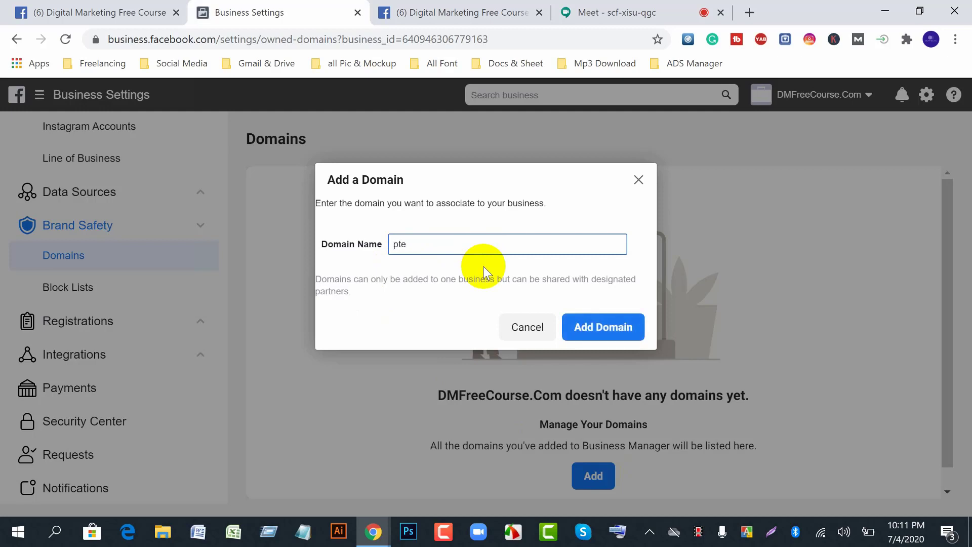
{"action": "type", "text": "ch.com.bd"}
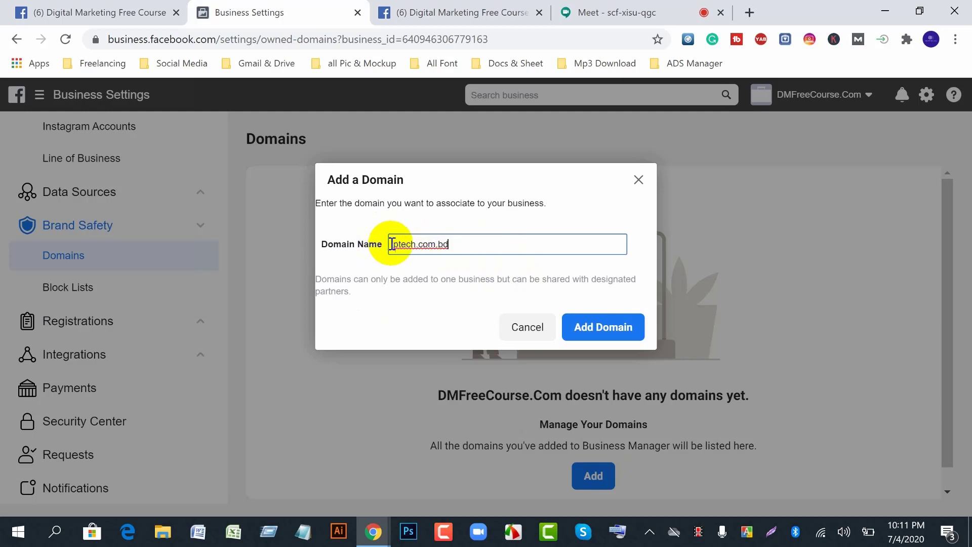
{"action": "left_click_drag", "start_coordinate": [391, 244], "coordinate": [441, 243]}
{"action": "left_click", "coordinate": [622, 328]}
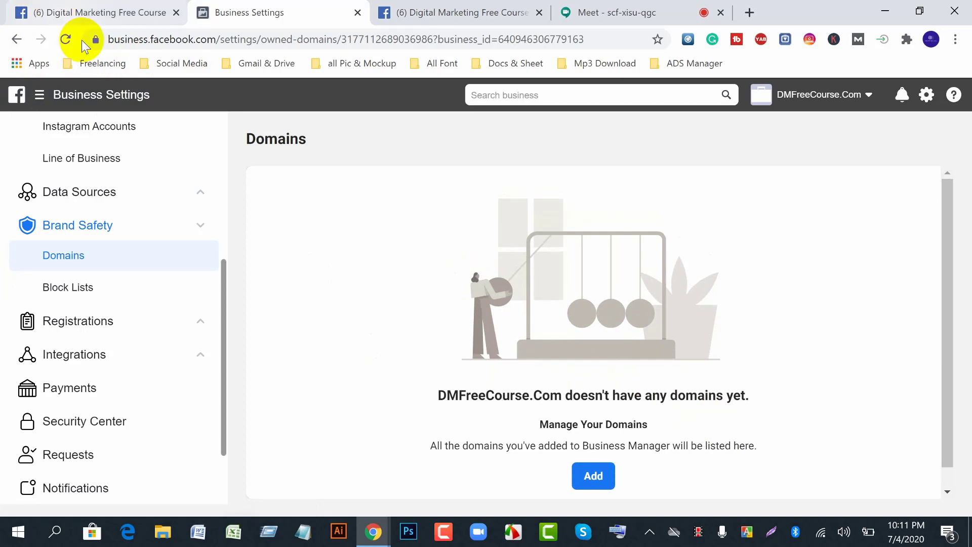
{"action": "left_click", "coordinate": [65, 39]}
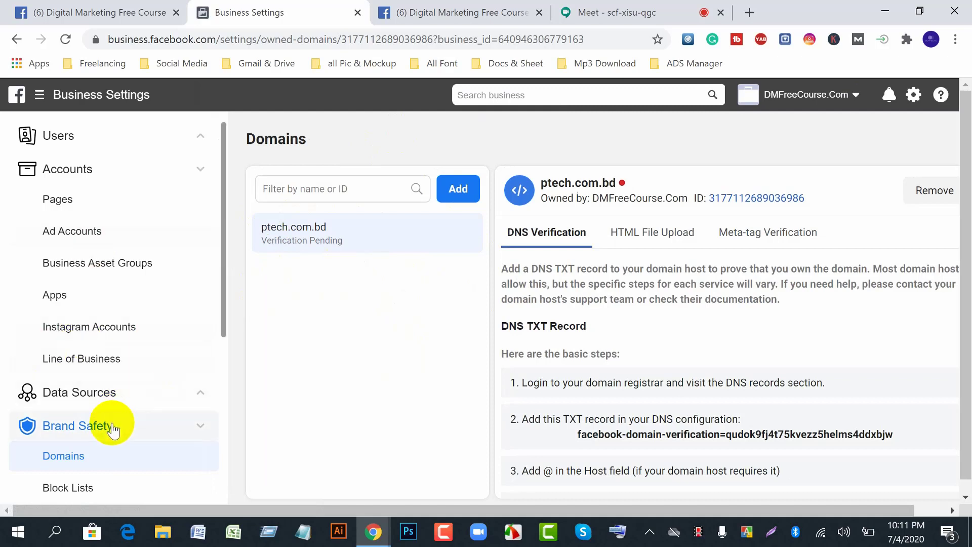
Review the DNS Verification and HTML File Upload instructions for the ptech.com.bd domain.
{"action": "scroll", "coordinate": [106, 426], "scroll_direction": "down", "scroll_amount": 2}
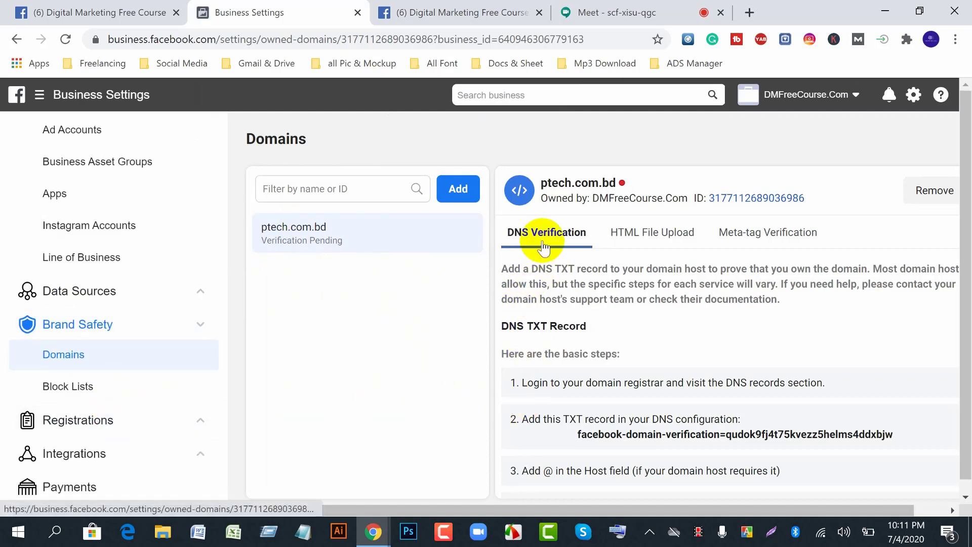
{"action": "scroll", "coordinate": [624, 347], "scroll_direction": "down", "scroll_amount": 1}
{"action": "scroll", "coordinate": [624, 347], "scroll_direction": "up", "scroll_amount": 1}
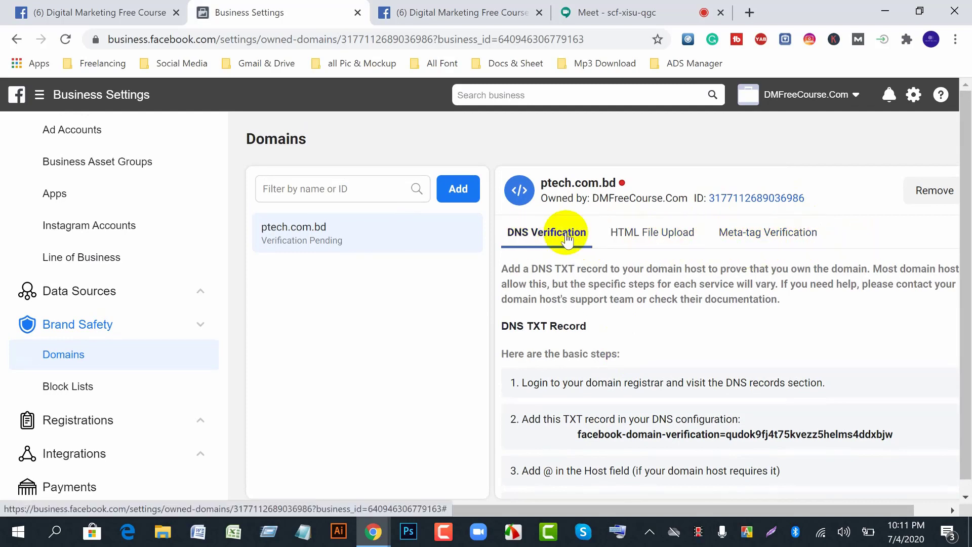
{"action": "scroll", "coordinate": [614, 360], "scroll_direction": "down", "scroll_amount": 1}
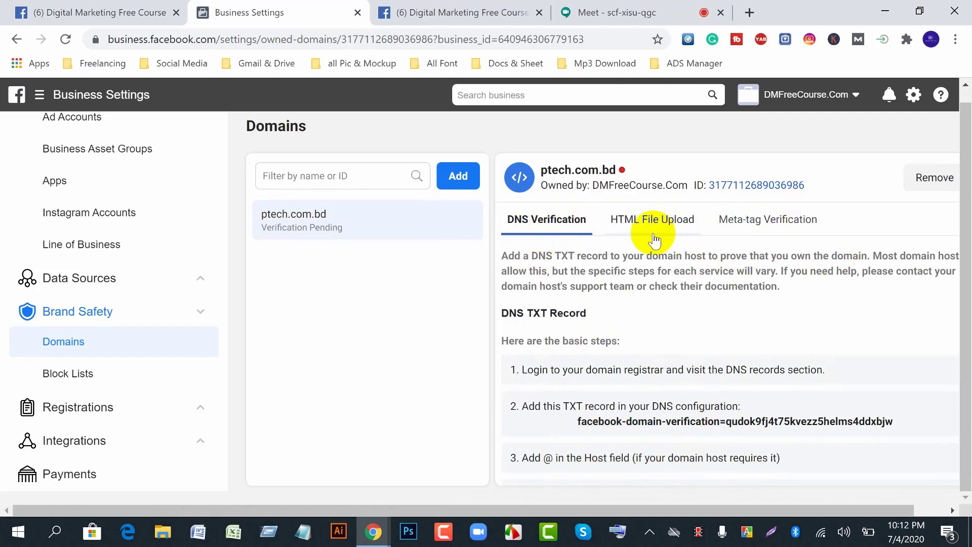
{"action": "left_click", "coordinate": [630, 229]}
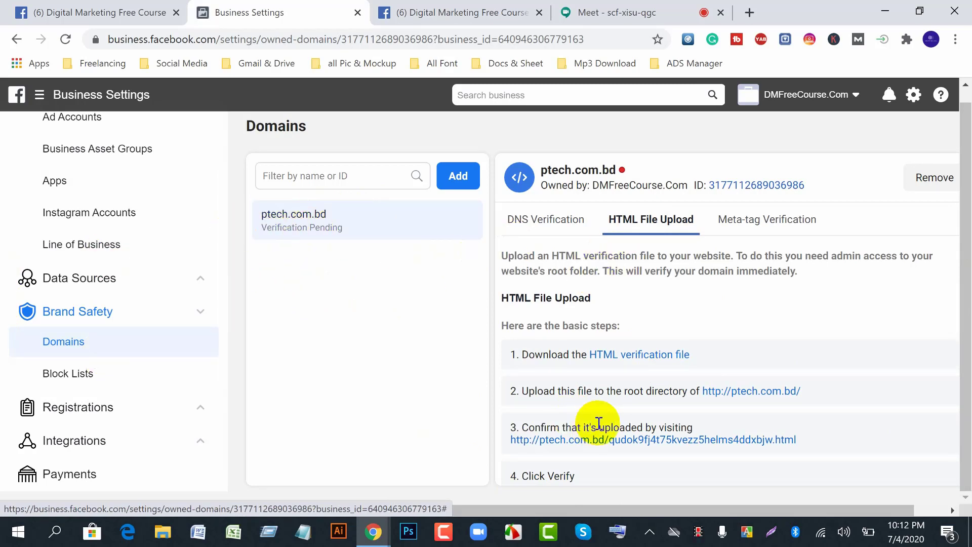
Look through the Payments, Security Center and Requests pages in Business Settings.
{"action": "scroll", "coordinate": [71, 446], "scroll_direction": "down", "scroll_amount": 3}
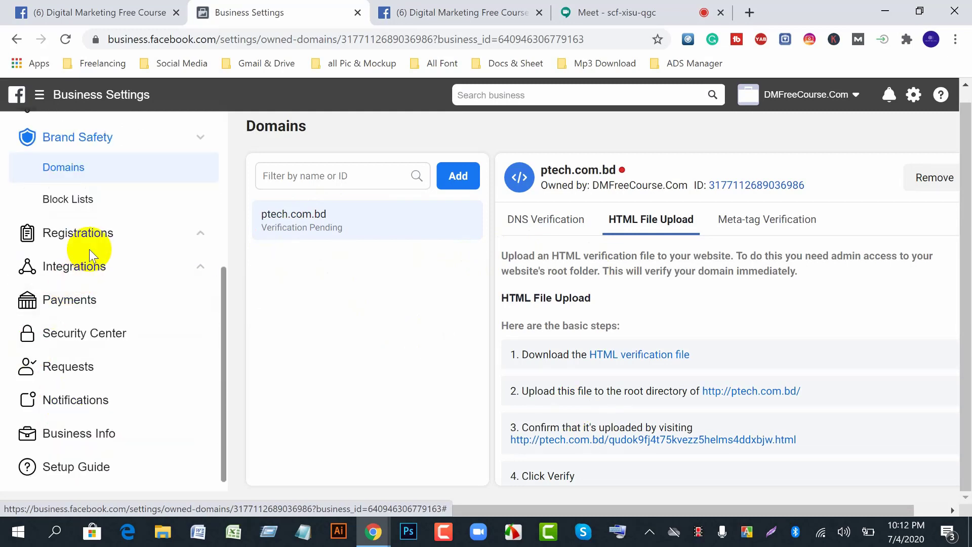
{"action": "left_click", "coordinate": [76, 301]}
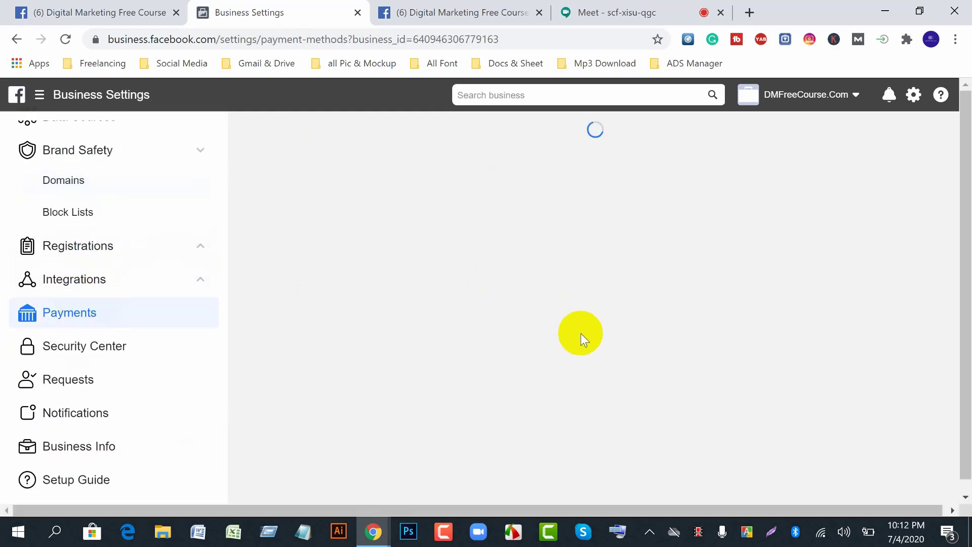
{"action": "scroll", "coordinate": [436, 393], "scroll_direction": "down", "scroll_amount": 2}
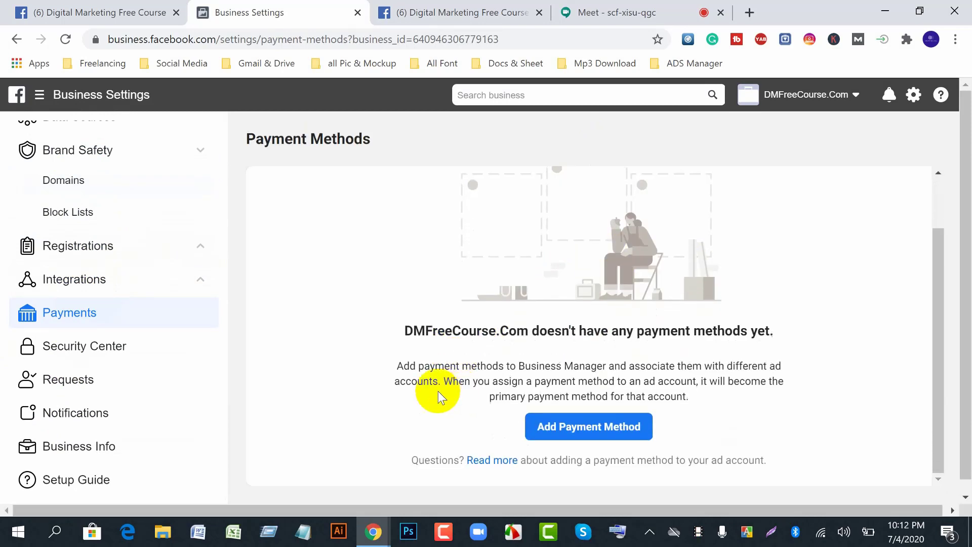
{"action": "left_click", "coordinate": [104, 352]}
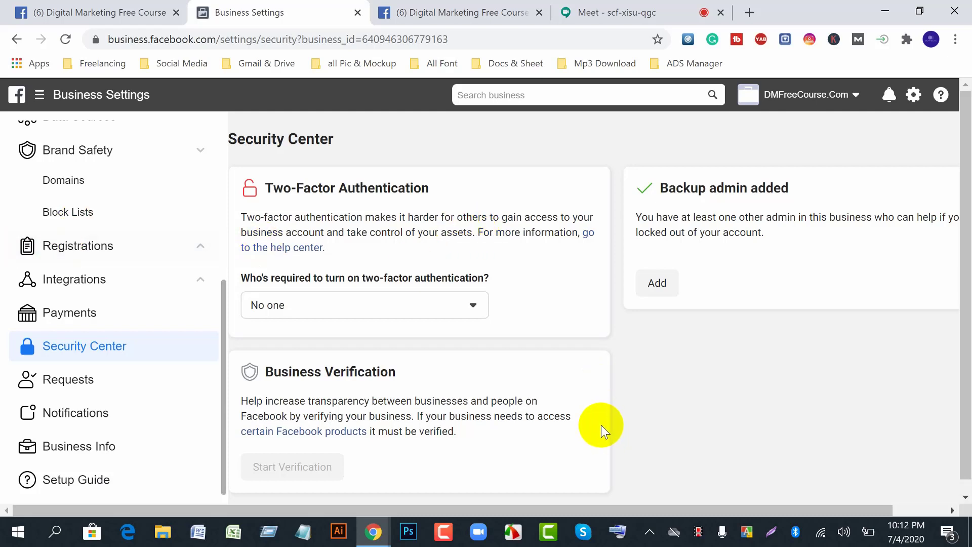
{"action": "left_click", "coordinate": [66, 384]}
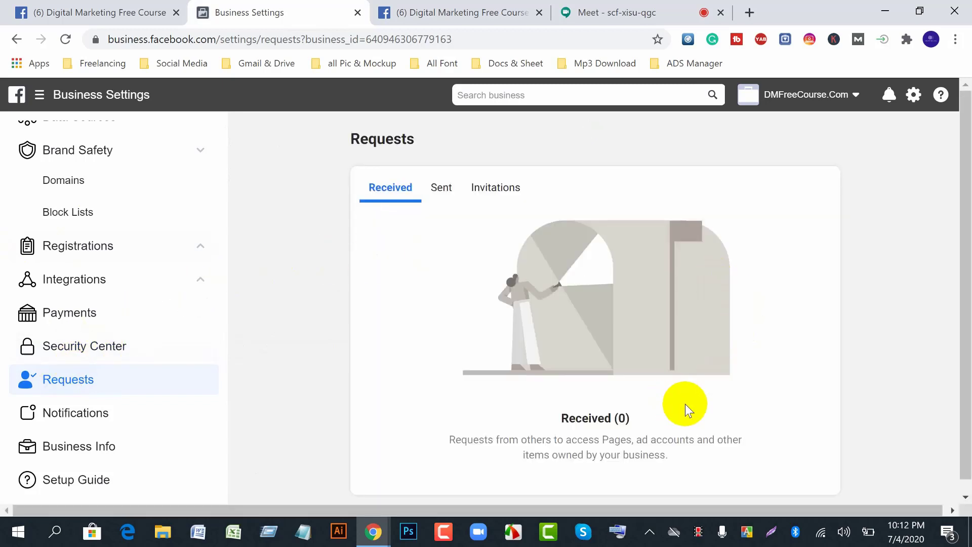
View the Sent and Invitations requests in Business Settings, checking the Google Meet call before and after.
{"action": "left_click", "coordinate": [607, 15]}
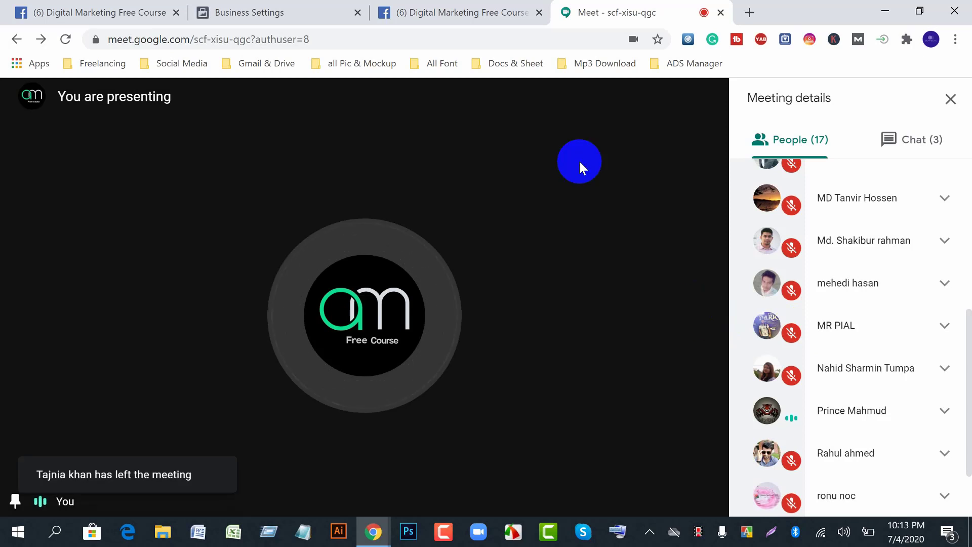
{"action": "left_click", "coordinate": [234, 15]}
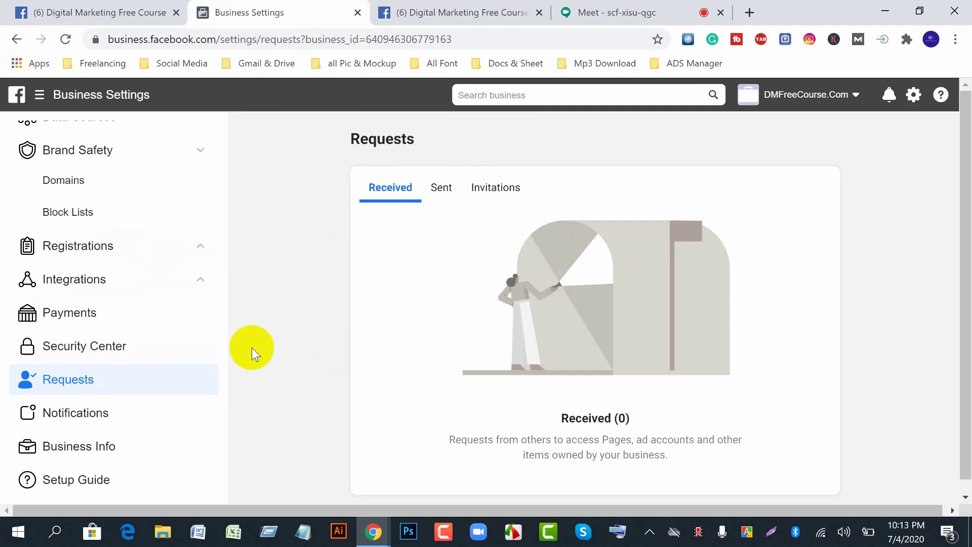
{"action": "left_click", "coordinate": [441, 187]}
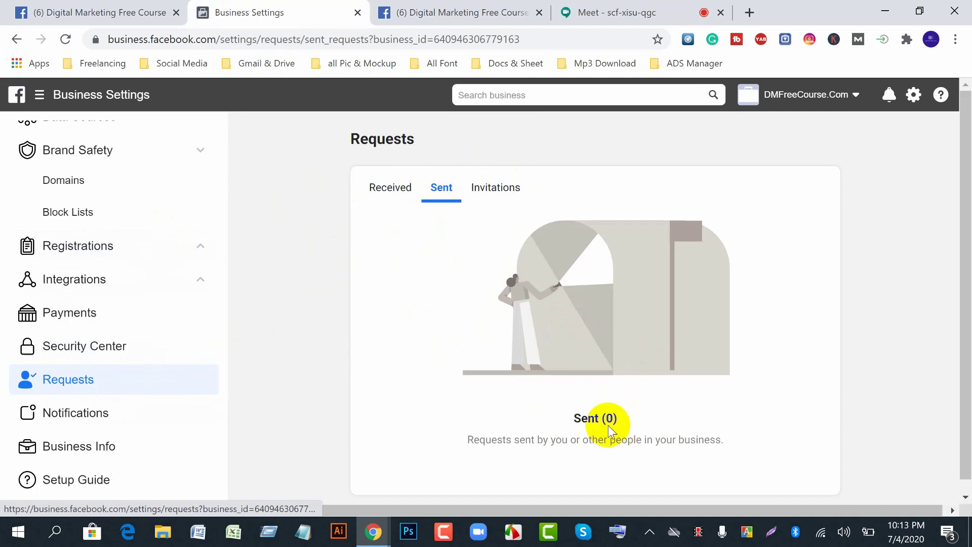
{"action": "left_click", "coordinate": [499, 197]}
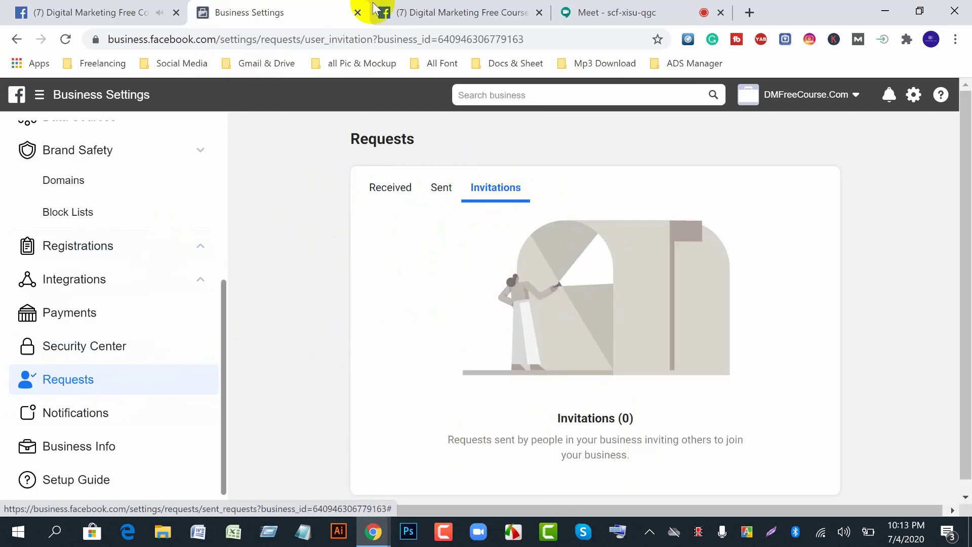
{"action": "left_click", "coordinate": [592, 12]}
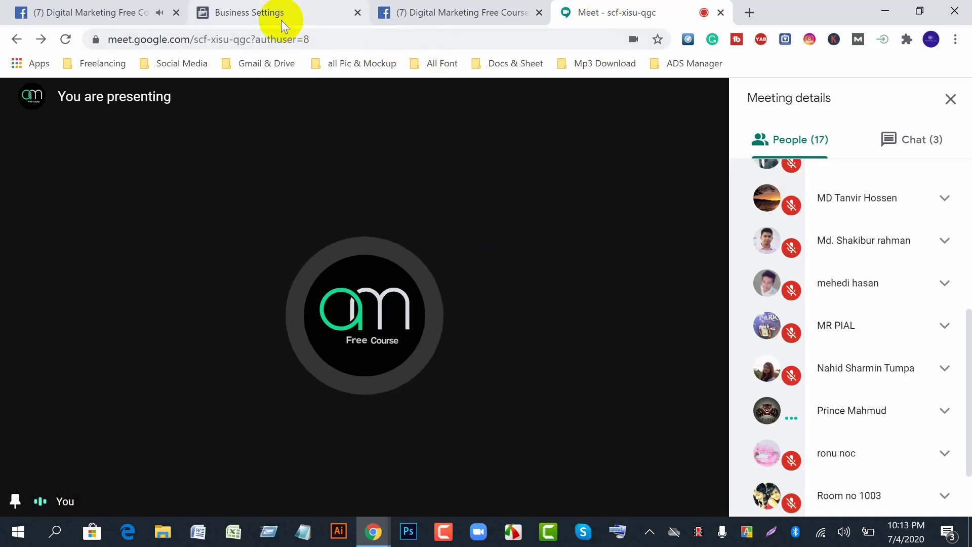
{"action": "left_click", "coordinate": [278, 16]}
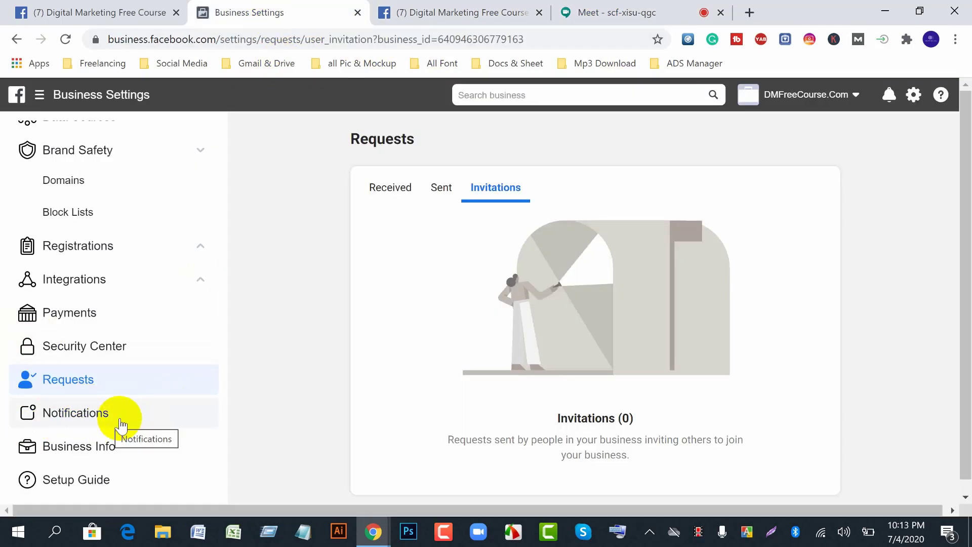
Open Business Info and inspect the editable business name and business details forms without saving any changes.
{"action": "left_click", "coordinate": [66, 449]}
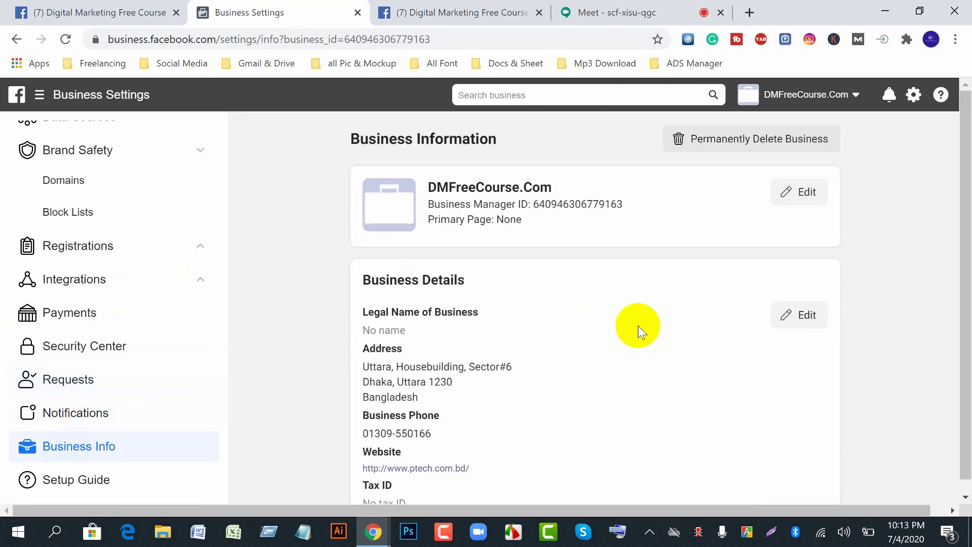
{"action": "left_click", "coordinate": [790, 197]}
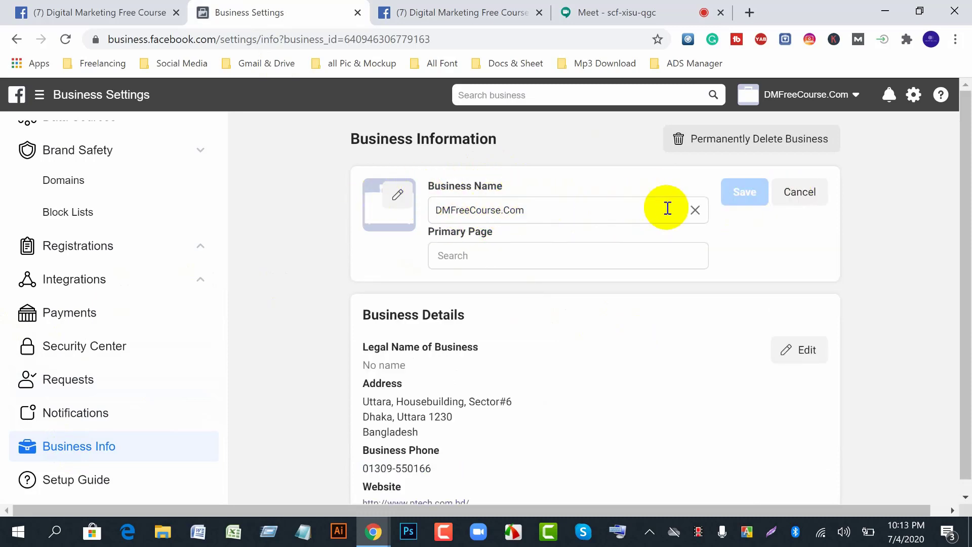
{"action": "left_click", "coordinate": [695, 211]}
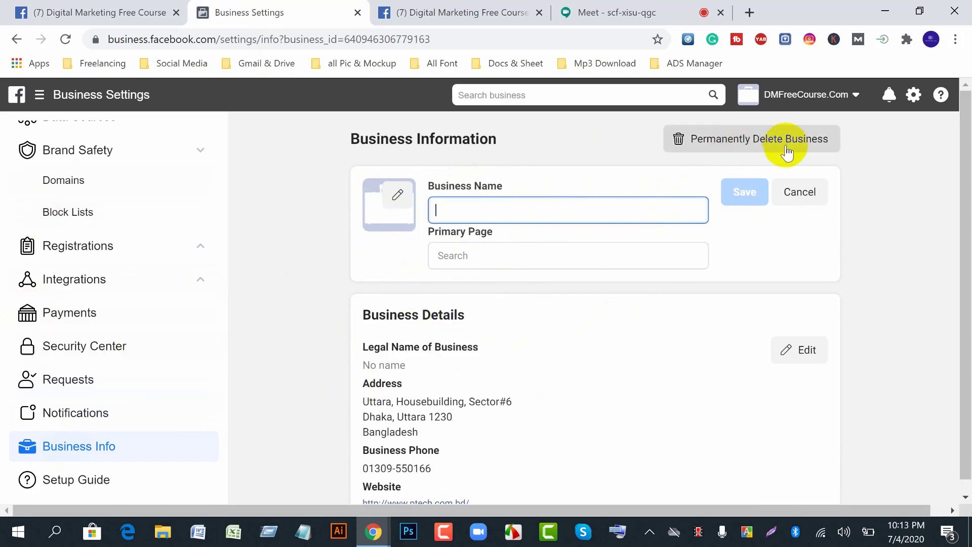
{"action": "scroll", "coordinate": [473, 354], "scroll_direction": "down", "scroll_amount": 2}
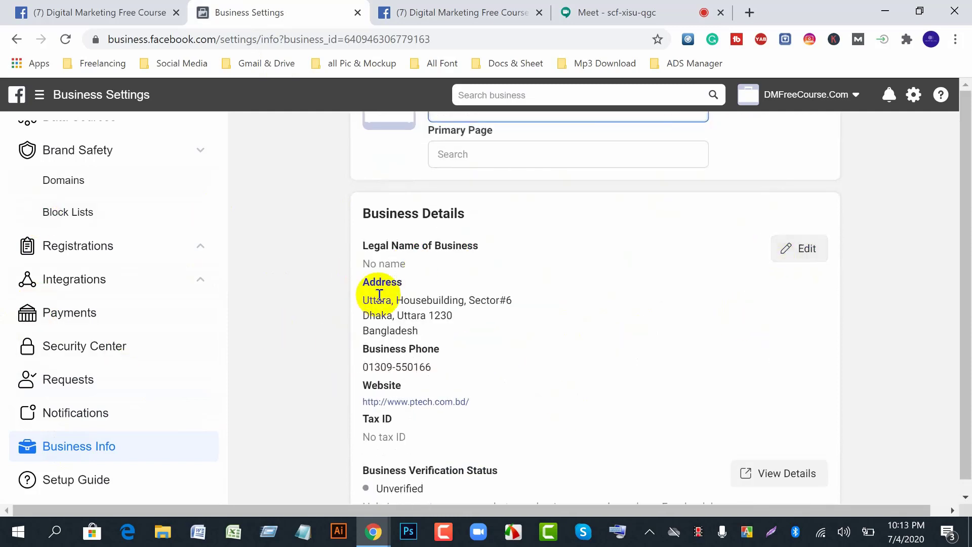
{"action": "left_click", "coordinate": [806, 251]}
{"action": "scroll", "coordinate": [558, 423], "scroll_direction": "down", "scroll_amount": 2}
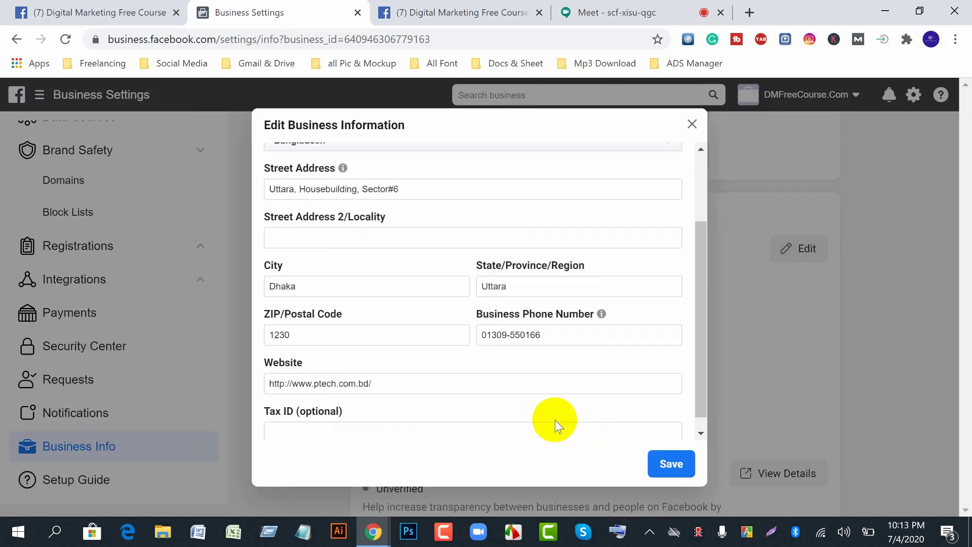
{"action": "left_click", "coordinate": [693, 124]}
{"action": "scroll", "coordinate": [739, 420], "scroll_direction": "down", "scroll_amount": 2}
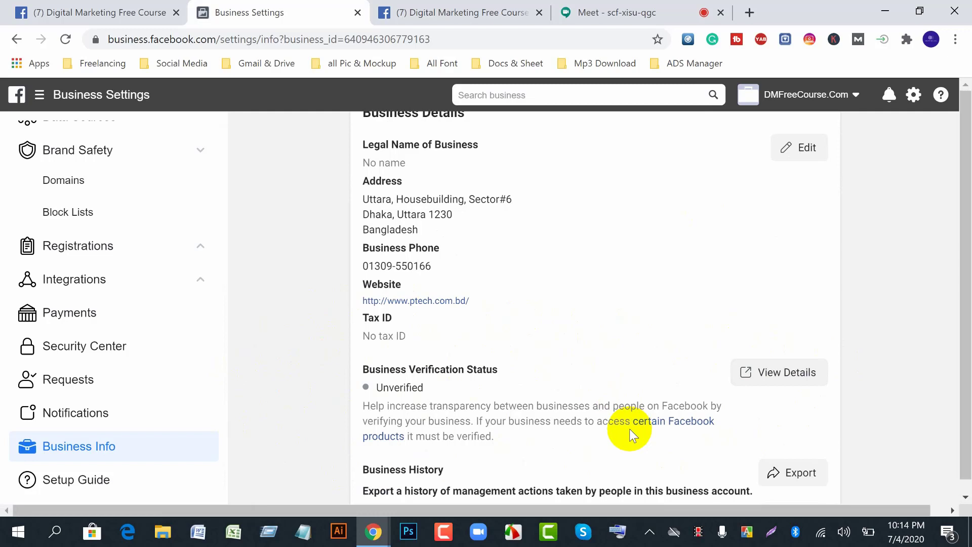
Check the Google Meet call and review the verification status, business history and business options on the Business Info page.
{"action": "left_click", "coordinate": [600, 19]}
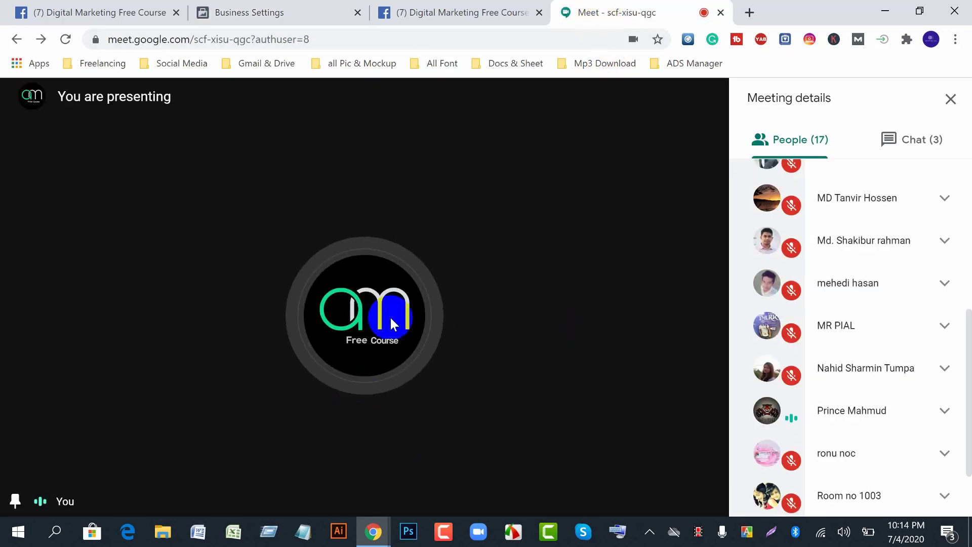
{"action": "left_click", "coordinate": [261, 16]}
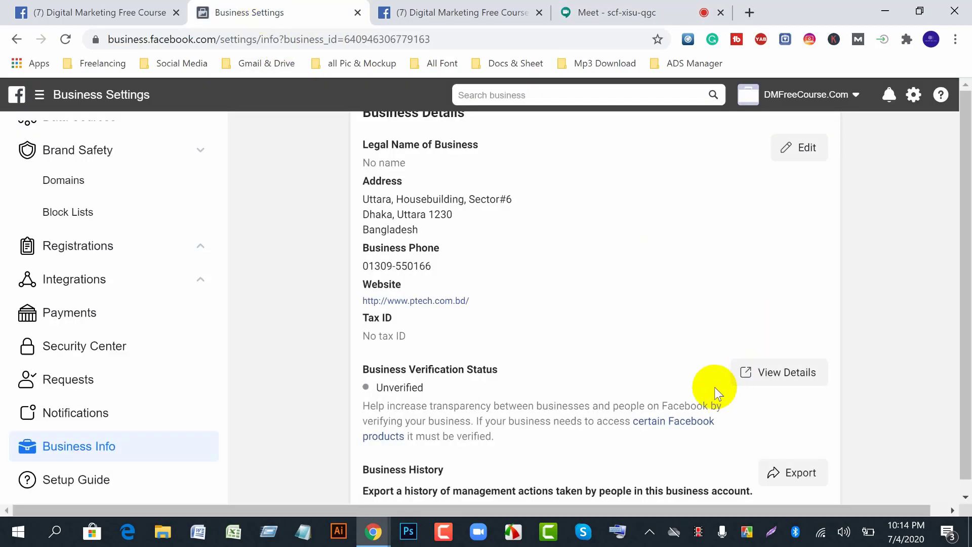
{"action": "scroll", "coordinate": [715, 387], "scroll_direction": "down", "scroll_amount": 4}
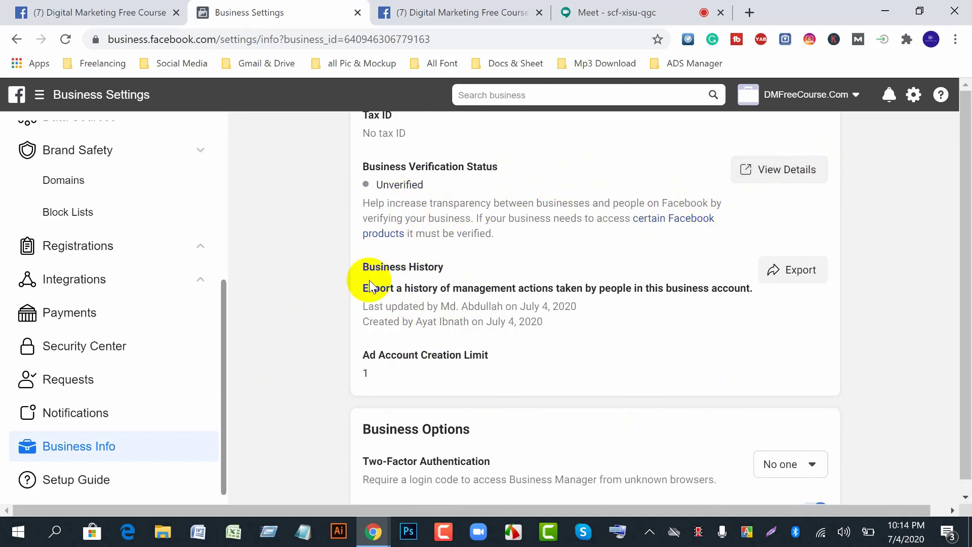
{"action": "left_click_drag", "start_coordinate": [378, 189], "coordinate": [491, 203]}
{"action": "scroll", "coordinate": [531, 421], "scroll_direction": "down", "scroll_amount": 2}
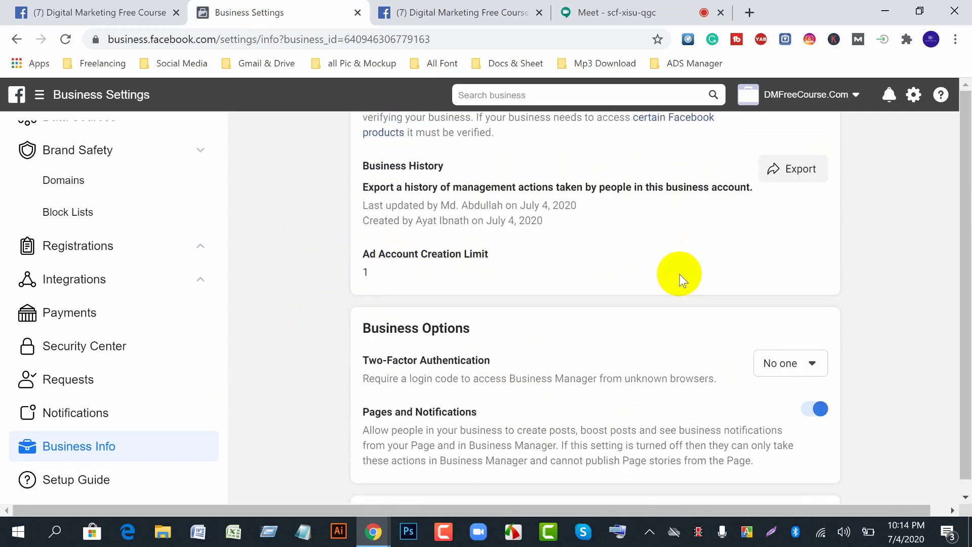
{"action": "scroll", "coordinate": [667, 374], "scroll_direction": "up", "scroll_amount": 2}
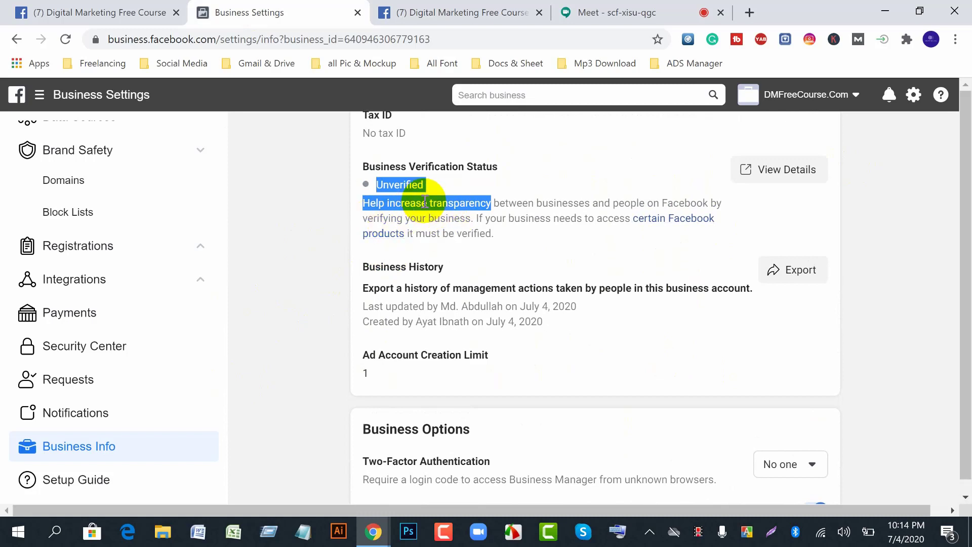
View the business verification details in Security Center, and look through the Requests page and the history and options on Business Info.
{"action": "left_click", "coordinate": [778, 175]}
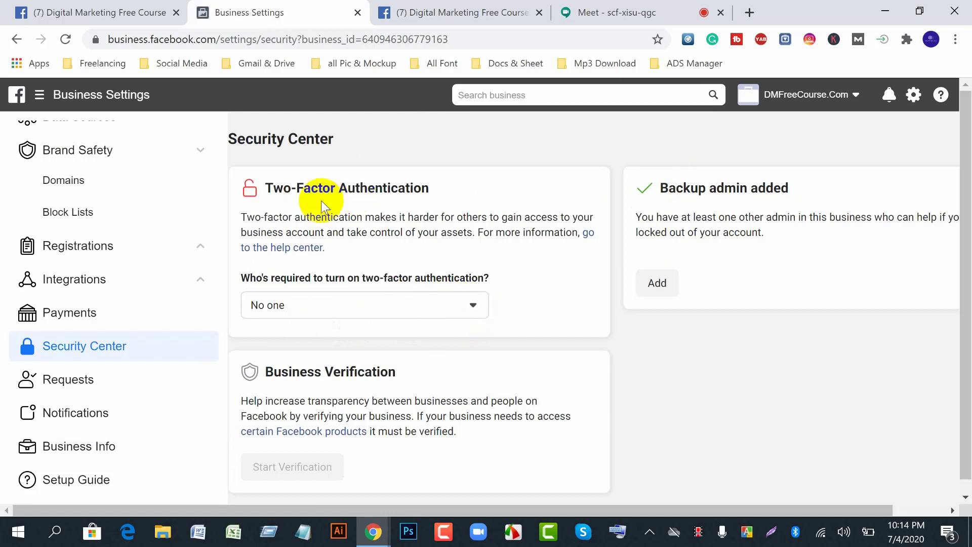
{"action": "scroll", "coordinate": [129, 409], "scroll_direction": "down", "scroll_amount": 1}
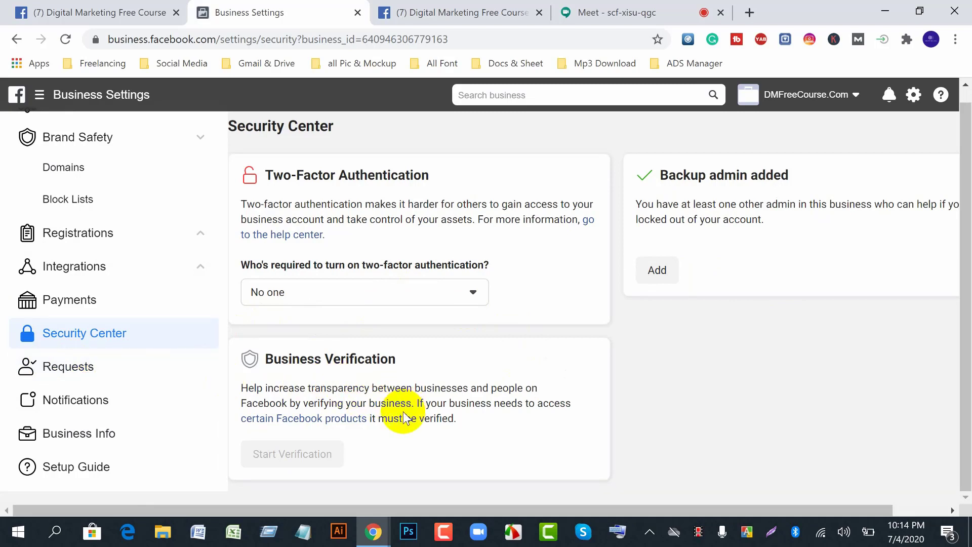
{"action": "left_click", "coordinate": [76, 366]}
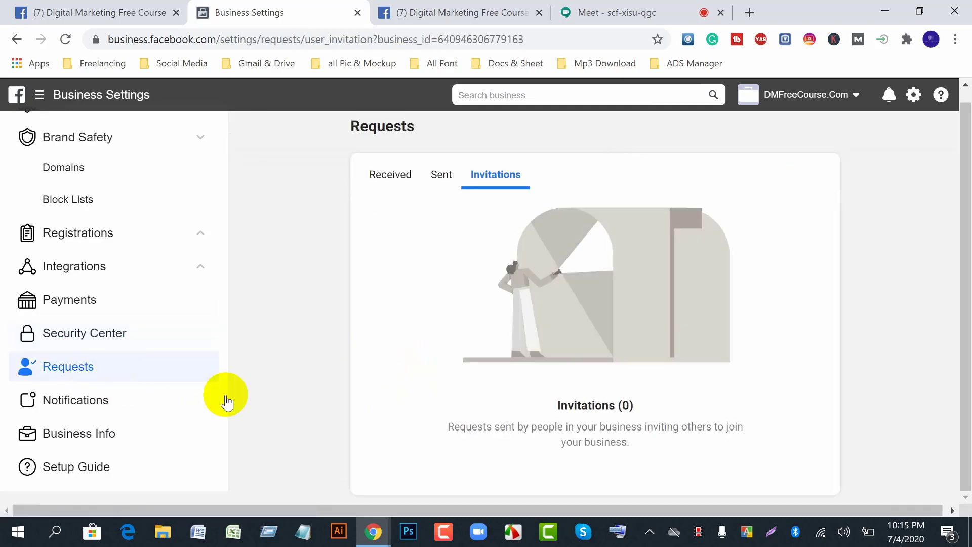
{"action": "left_click", "coordinate": [80, 435]}
{"action": "scroll", "coordinate": [598, 403], "scroll_direction": "down", "scroll_amount": 5}
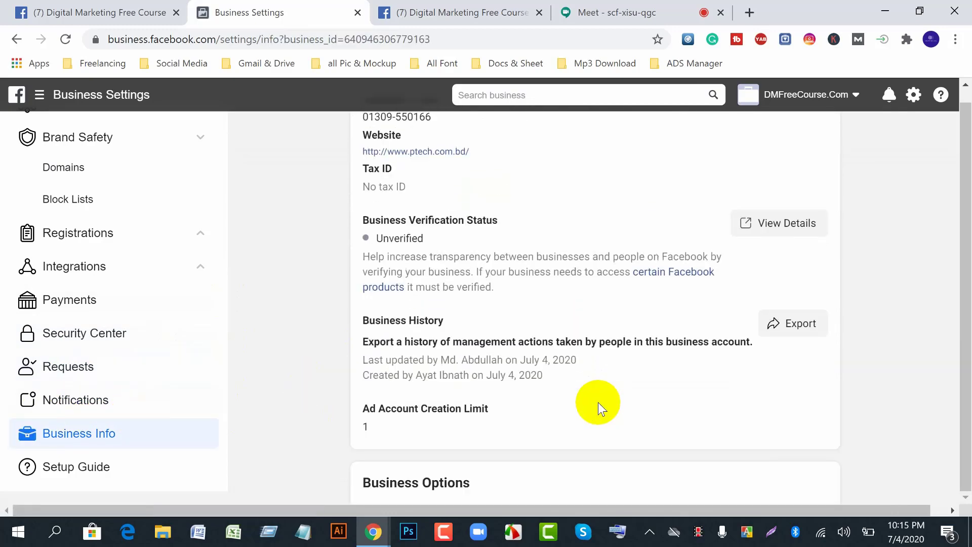
{"action": "scroll", "coordinate": [597, 402], "scroll_direction": "down", "scroll_amount": 4}
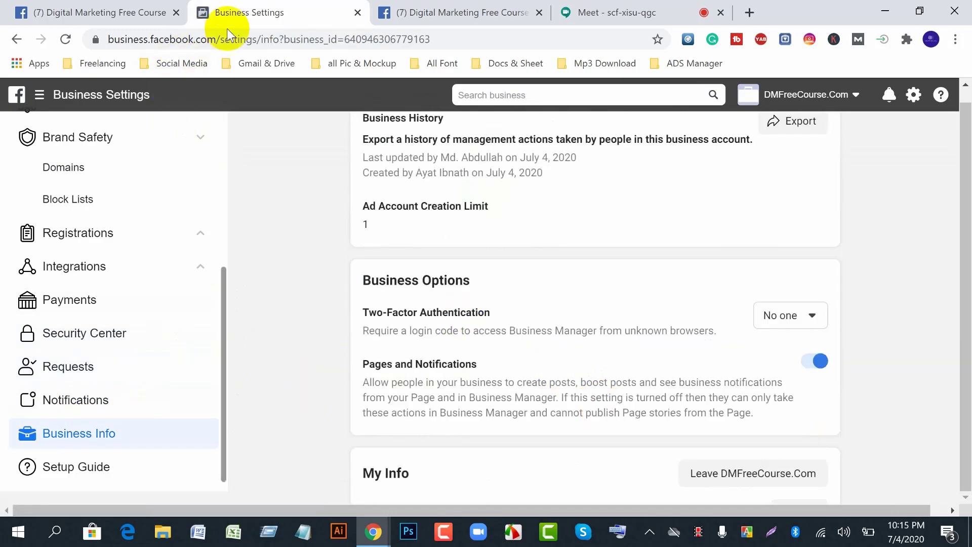
Check the participant list in the Google Meet call and return to Business Settings to view the Apps page.
{"action": "left_click", "coordinate": [456, 15]}
{"action": "left_click", "coordinate": [649, 11]}
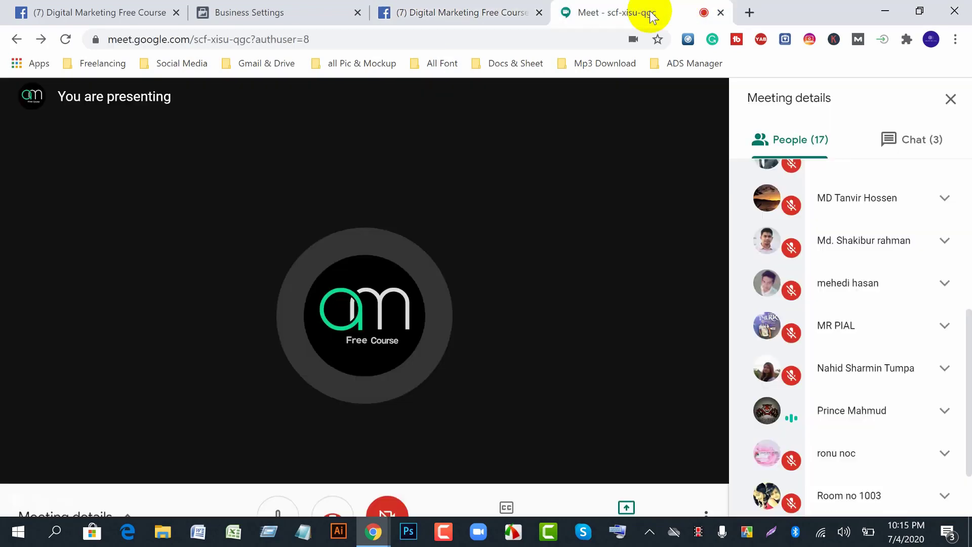
{"action": "scroll", "coordinate": [879, 374], "scroll_direction": "down", "scroll_amount": 2}
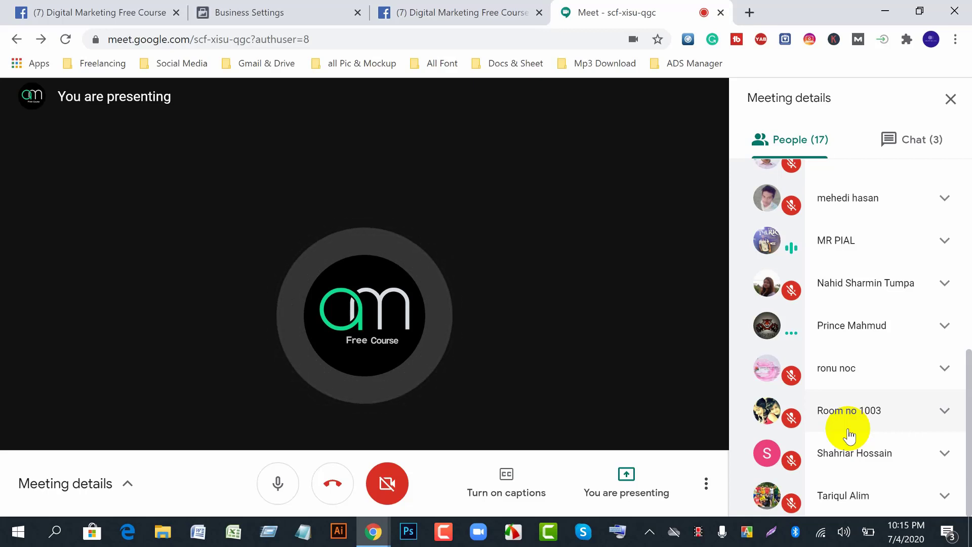
{"action": "left_click", "coordinate": [244, 13]}
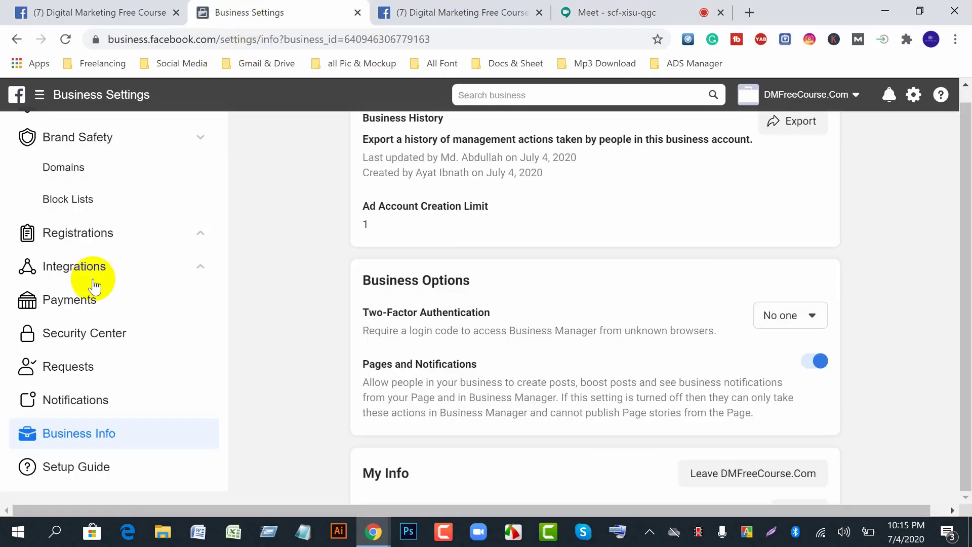
{"action": "scroll", "coordinate": [94, 286], "scroll_direction": "up", "scroll_amount": 5}
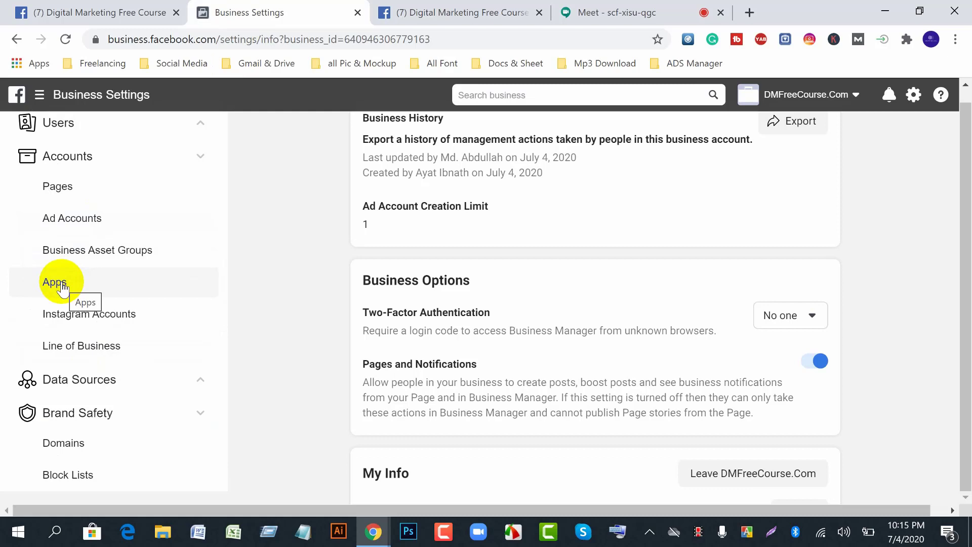
{"action": "left_click", "coordinate": [63, 288]}
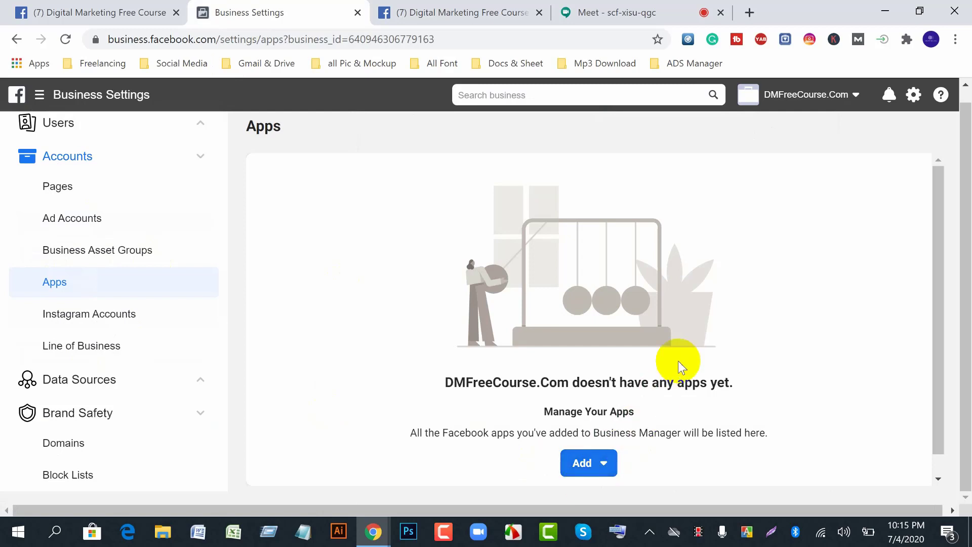
{"action": "left_click", "coordinate": [750, 12]}
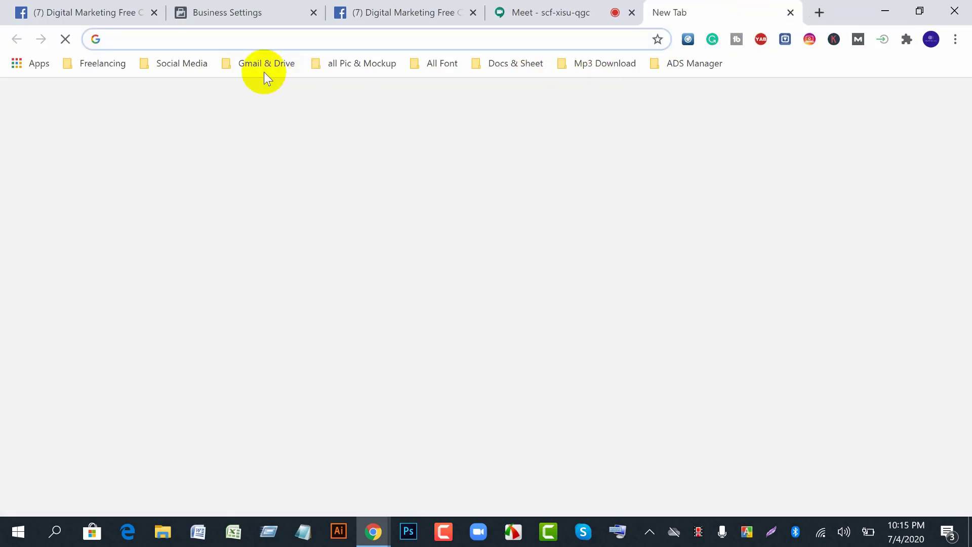
{"action": "type", "text": "de"}
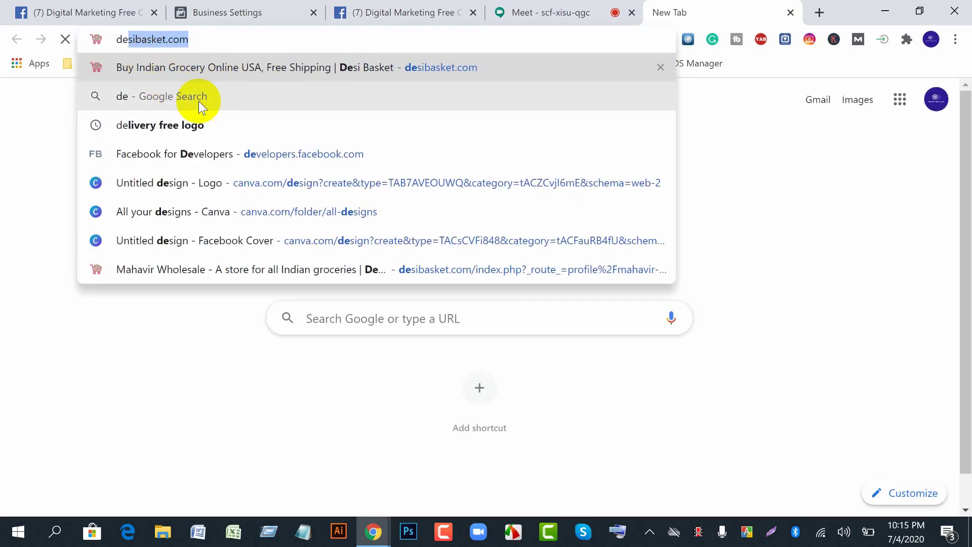
{"action": "type", "text": "ve"}
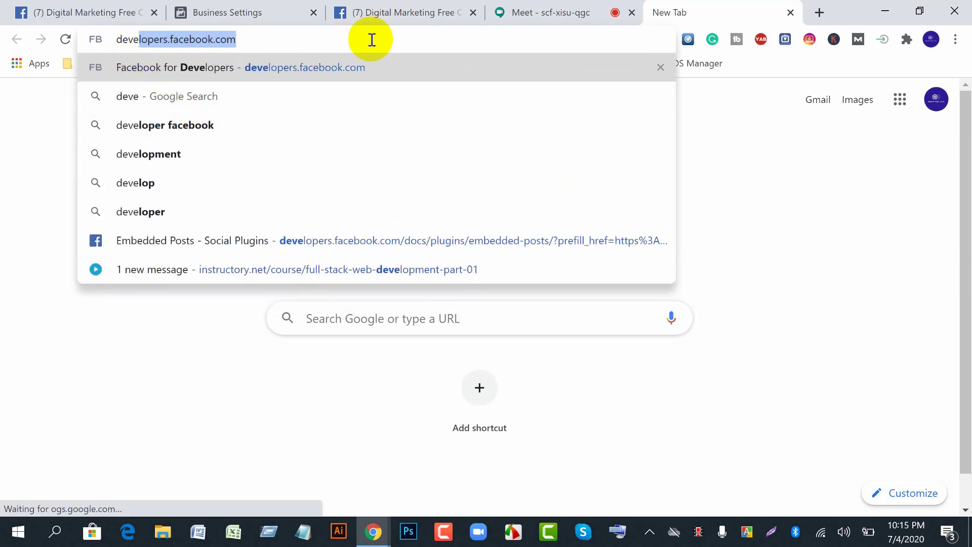
{"action": "left_click", "coordinate": [791, 12]}
Open the Setup Guide and review its key tasks for claiming, requesting and creating ad accounts.
{"action": "scroll", "coordinate": [109, 405], "scroll_direction": "down", "scroll_amount": 5}
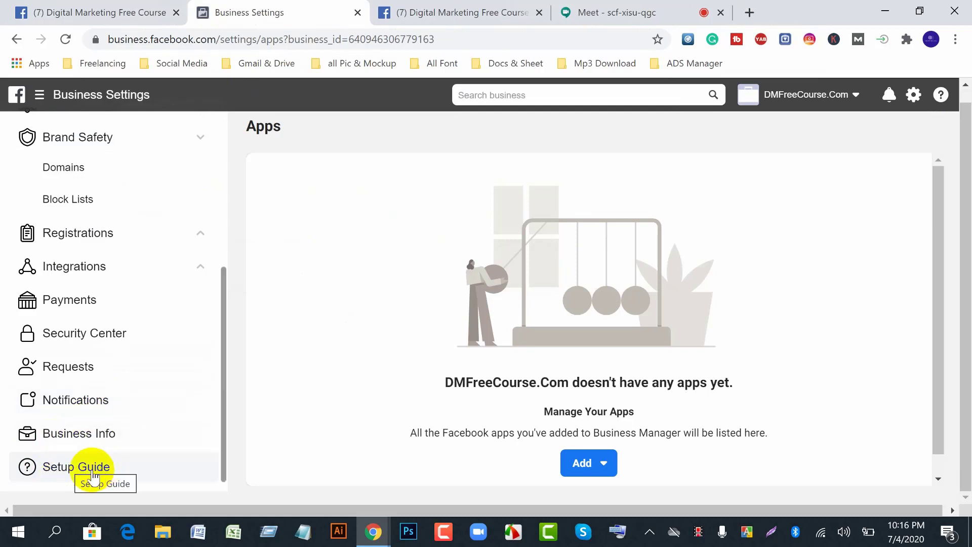
{"action": "left_click", "coordinate": [80, 477]}
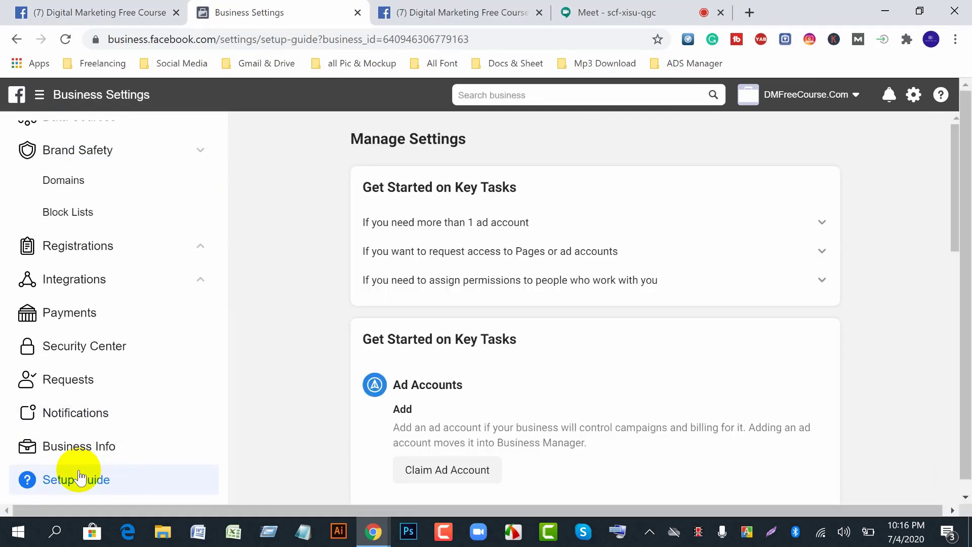
{"action": "scroll", "coordinate": [689, 334], "scroll_direction": "down", "scroll_amount": 2}
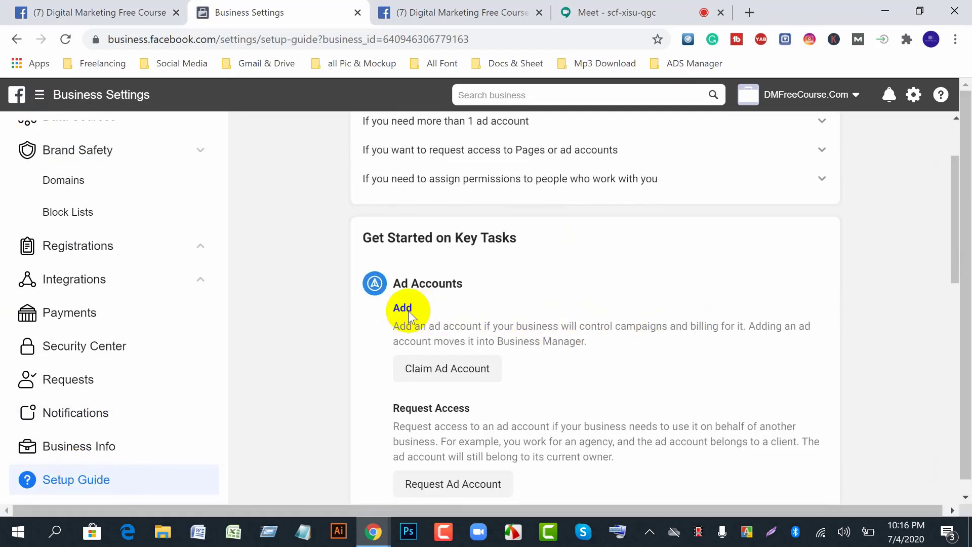
{"action": "scroll", "coordinate": [130, 335], "scroll_direction": "up", "scroll_amount": 5}
{"action": "scroll", "coordinate": [130, 335], "scroll_direction": "up", "scroll_amount": 2}
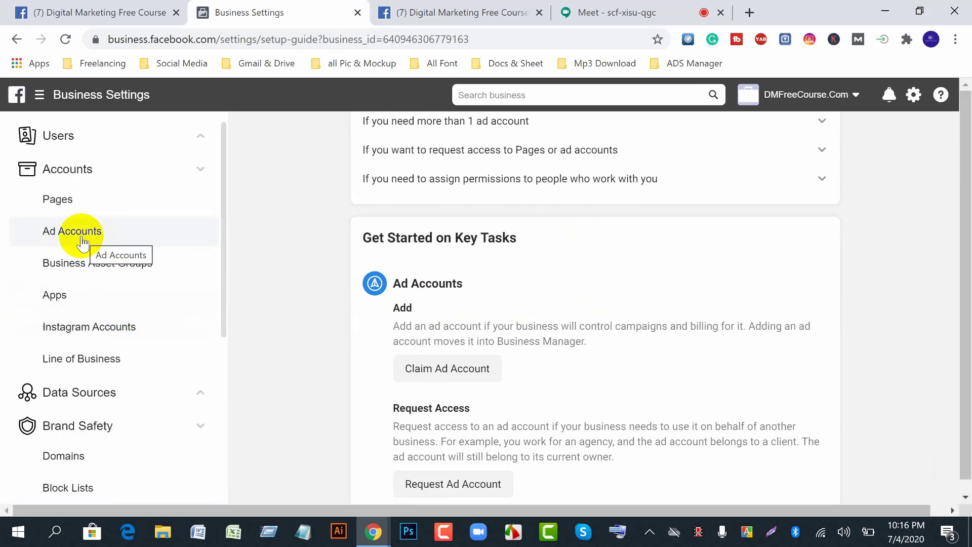
{"action": "scroll", "coordinate": [188, 448], "scroll_direction": "down", "scroll_amount": 5}
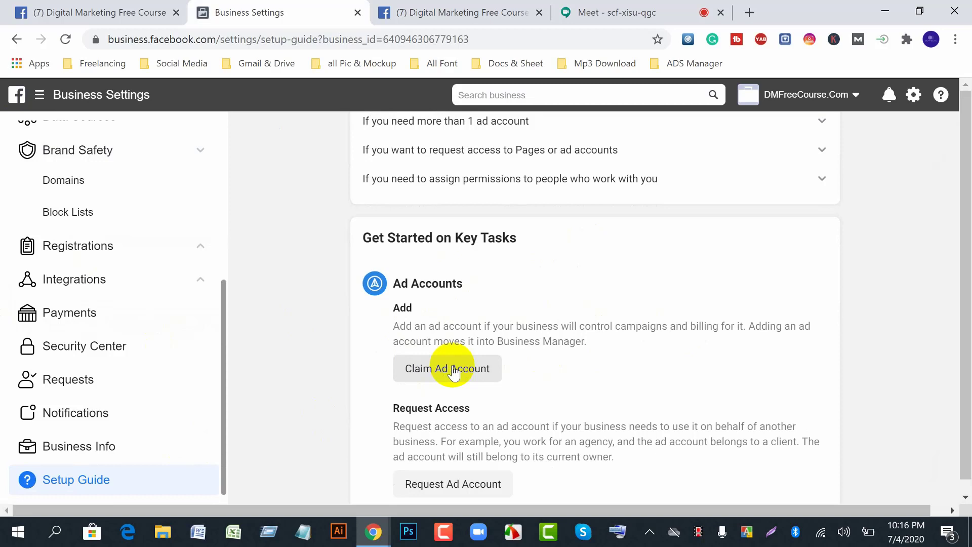
{"action": "scroll", "coordinate": [452, 372], "scroll_direction": "down", "scroll_amount": 2}
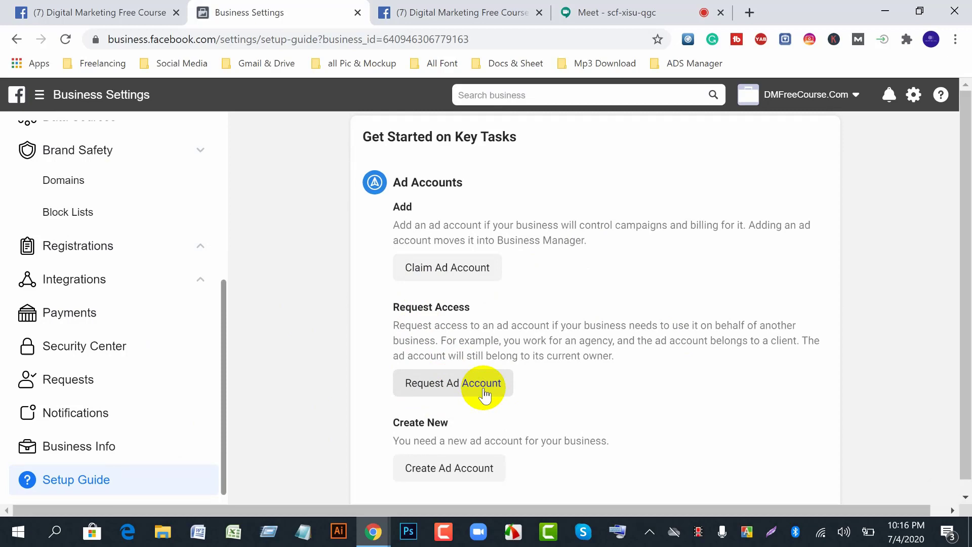
{"action": "scroll", "coordinate": [484, 394], "scroll_direction": "down", "scroll_amount": 2}
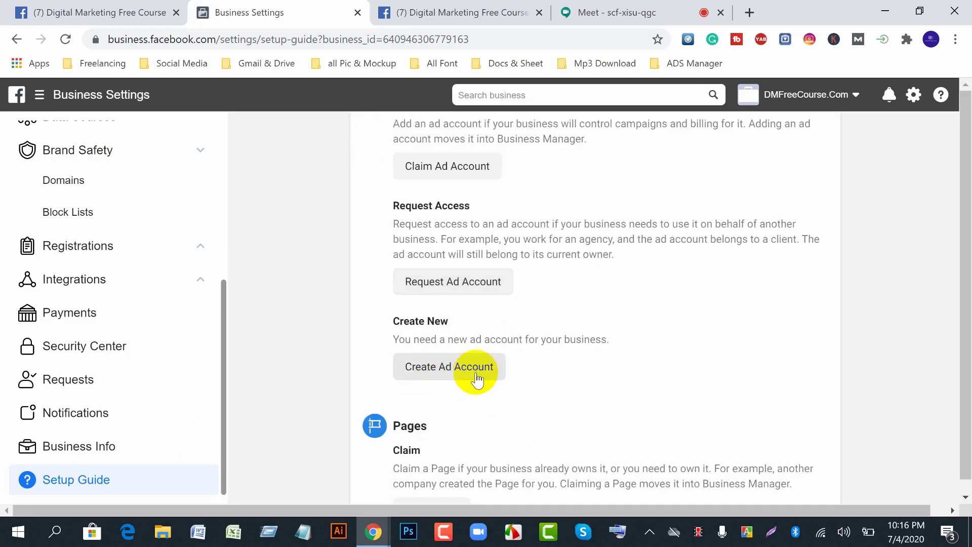
{"action": "scroll", "coordinate": [478, 375], "scroll_direction": "up", "scroll_amount": 5}
{"action": "scroll", "coordinate": [506, 393], "scroll_direction": "down", "scroll_amount": 2}
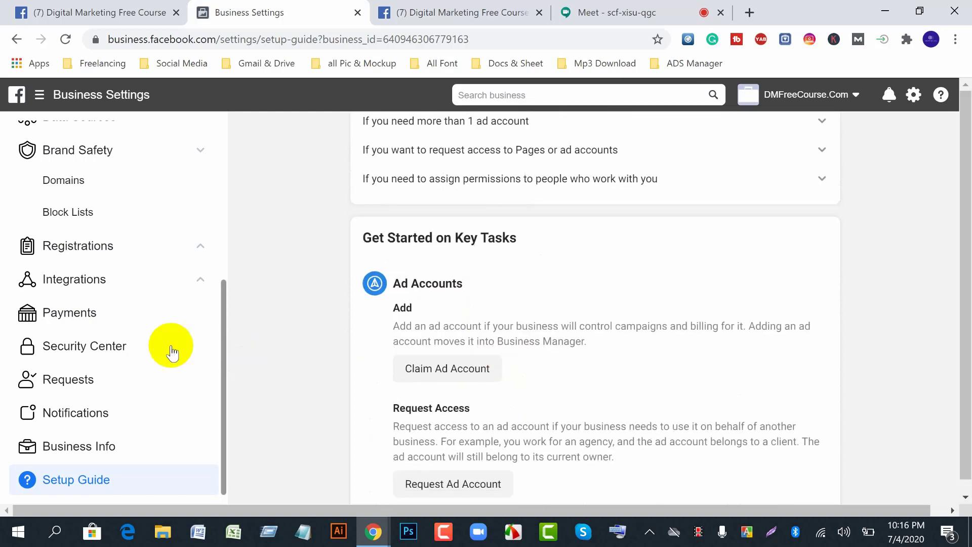
Open the Ad Accounts page and show the options for adding an ad account to compare with the guide.
{"action": "scroll", "coordinate": [142, 360], "scroll_direction": "up", "scroll_amount": 5}
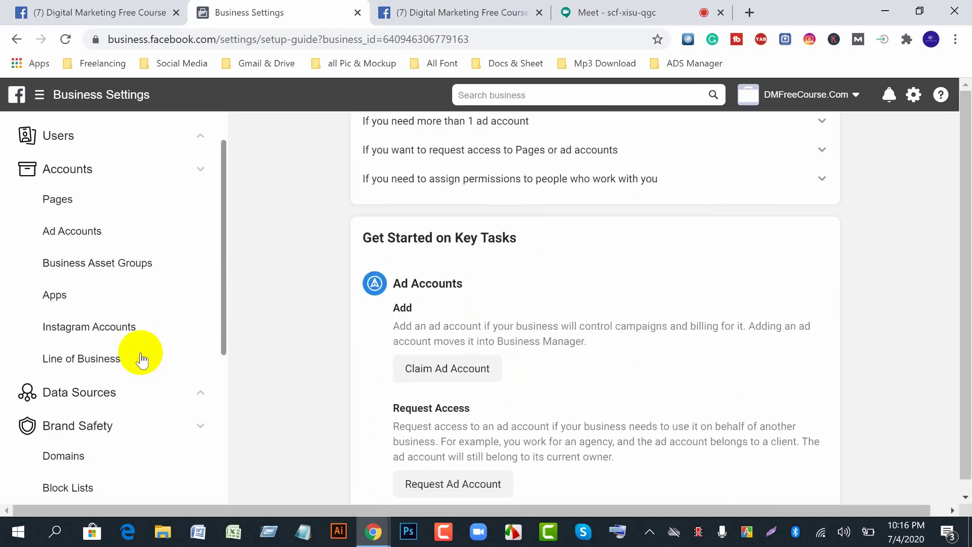
{"action": "left_click", "coordinate": [109, 233]}
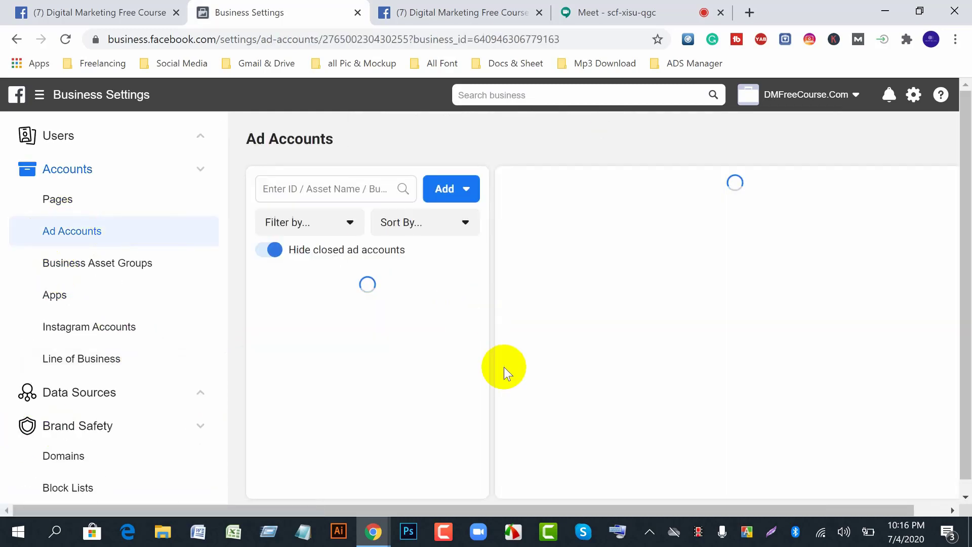
{"action": "left_click", "coordinate": [455, 190]}
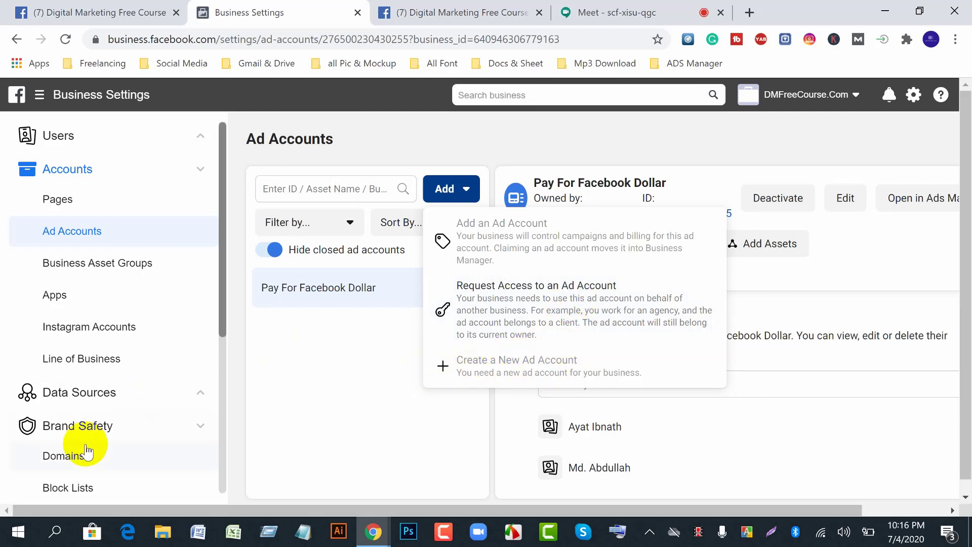
Return to the Setup Guide, inspect the form for creating a new ad account and close it without creating one.
{"action": "scroll", "coordinate": [81, 446], "scroll_direction": "down", "scroll_amount": 5}
{"action": "left_click", "coordinate": [89, 481]}
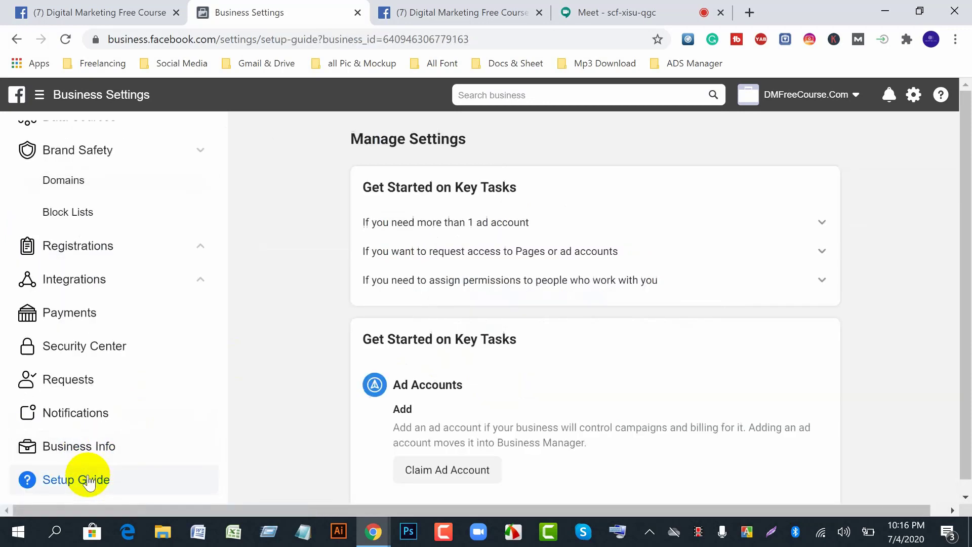
{"action": "scroll", "coordinate": [441, 433], "scroll_direction": "down", "scroll_amount": 5}
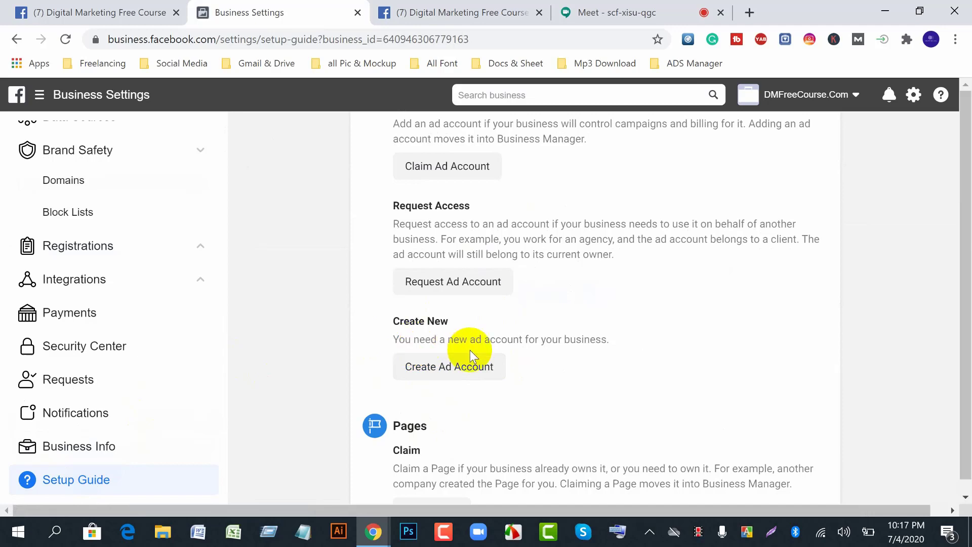
{"action": "left_click", "coordinate": [445, 365]}
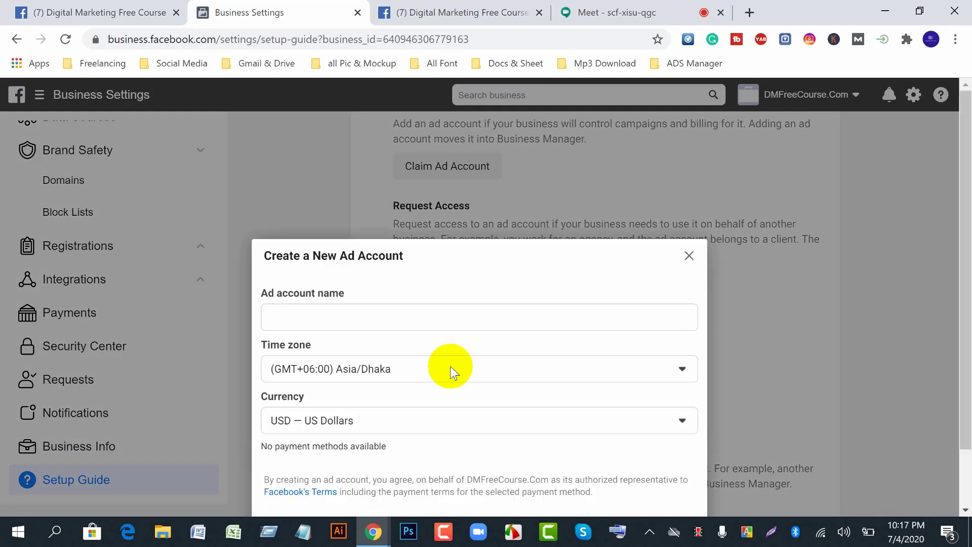
{"action": "left_click", "coordinate": [687, 256]}
Review the Setup Guide's Pages tasks and view the new ad account form again, dismissing it unfilled.
{"action": "scroll", "coordinate": [36, 309], "scroll_direction": "up", "scroll_amount": 4}
{"action": "scroll", "coordinate": [35, 316], "scroll_direction": "up", "scroll_amount": 2}
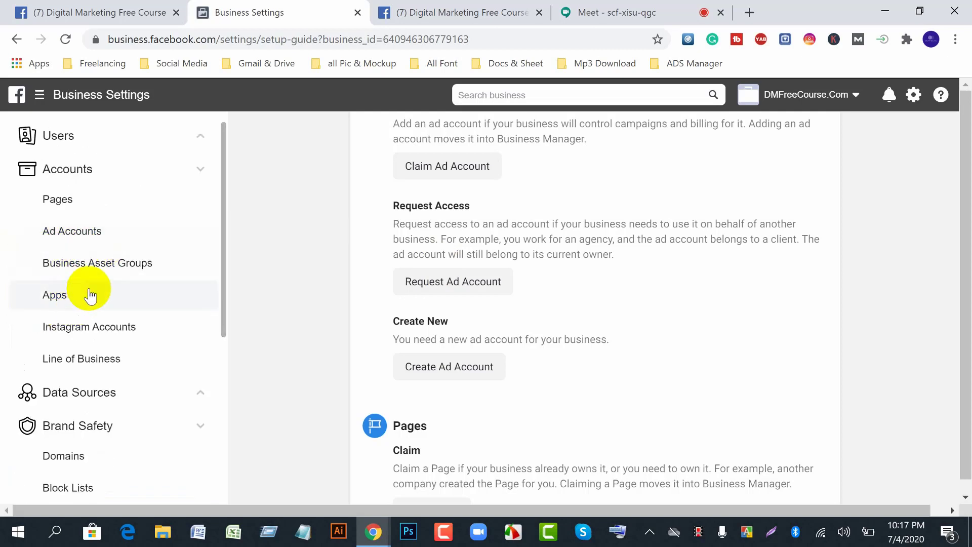
{"action": "scroll", "coordinate": [131, 377], "scroll_direction": "down", "scroll_amount": 5}
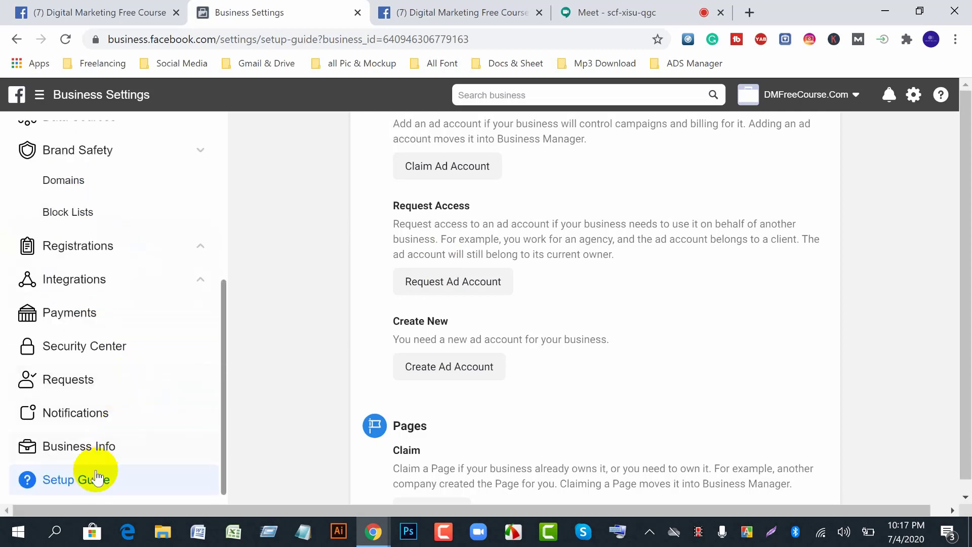
{"action": "scroll", "coordinate": [424, 402], "scroll_direction": "down", "scroll_amount": 2}
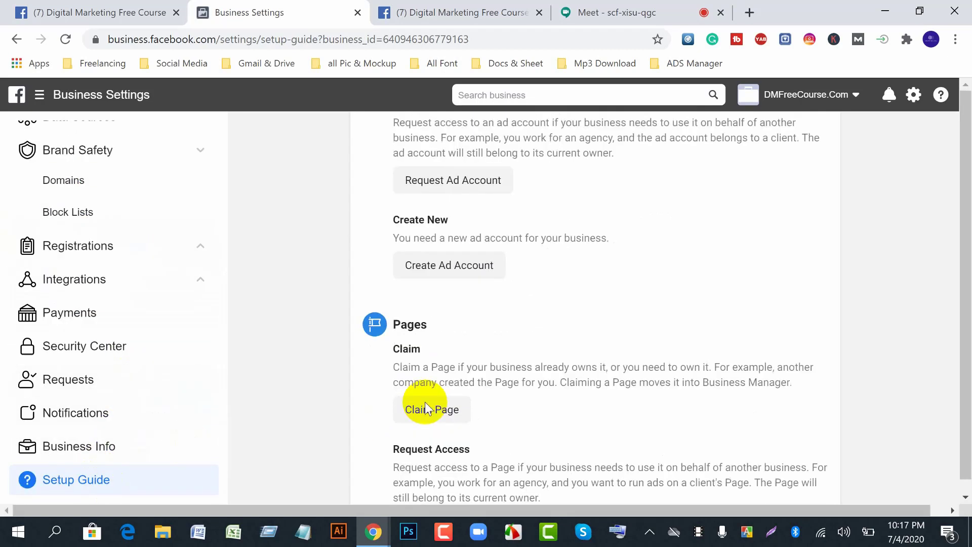
{"action": "left_click", "coordinate": [425, 263]}
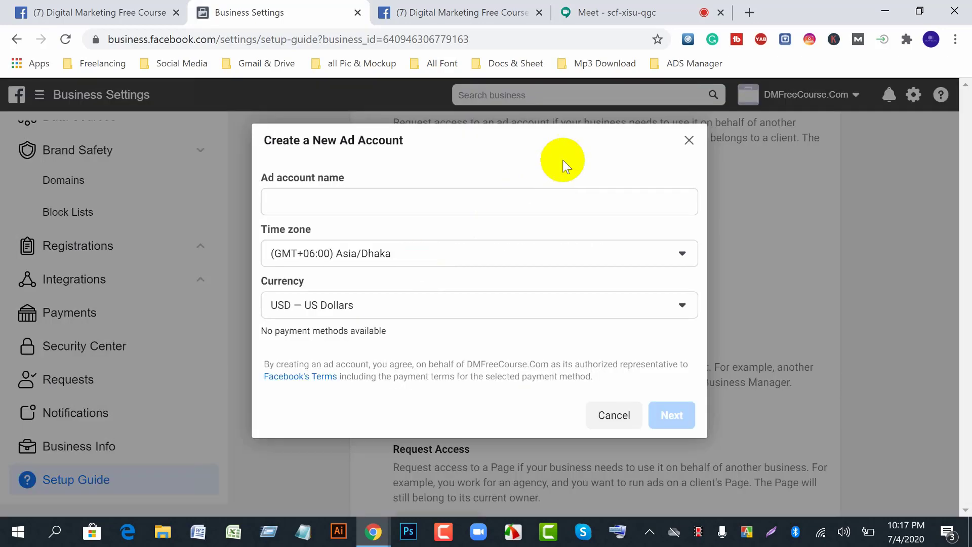
{"action": "left_click", "coordinate": [687, 142]}
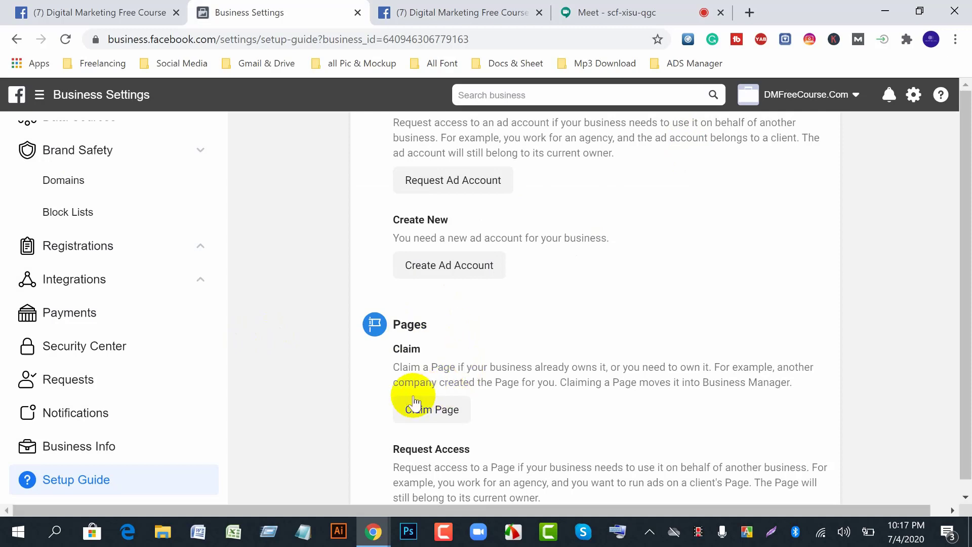
Open the Pages list under Accounts and show the options for adding, requesting access to or creating a Page.
{"action": "scroll", "coordinate": [76, 293], "scroll_direction": "up", "scroll_amount": 5}
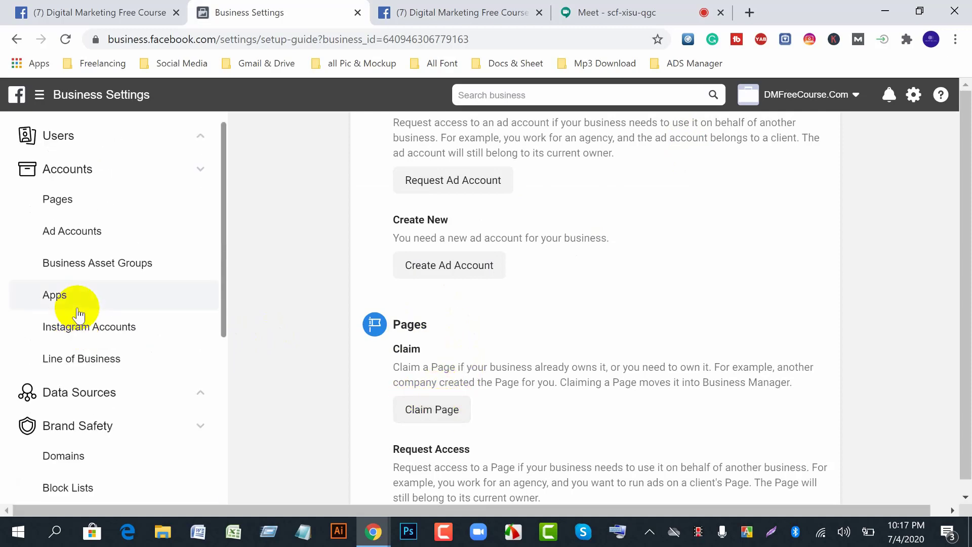
{"action": "left_click", "coordinate": [68, 212]}
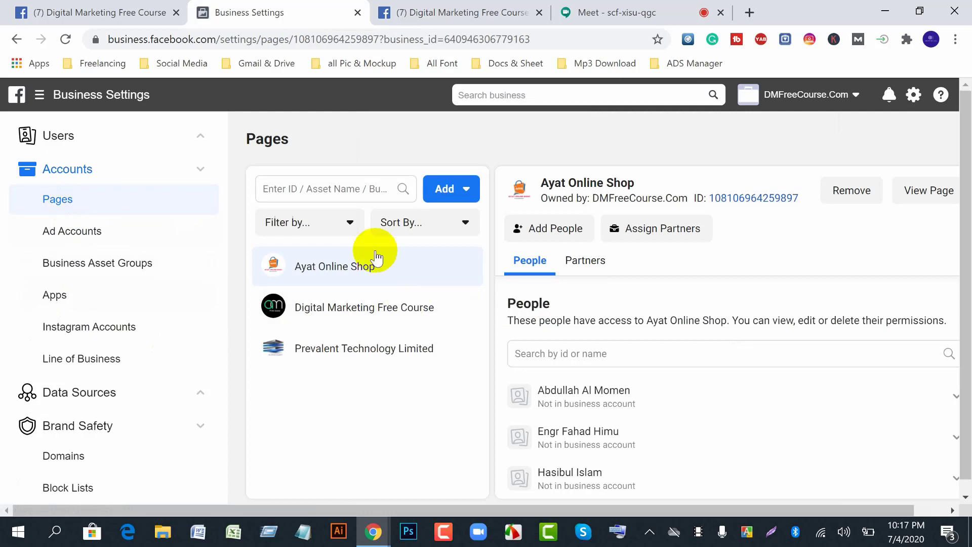
{"action": "left_click", "coordinate": [457, 188]}
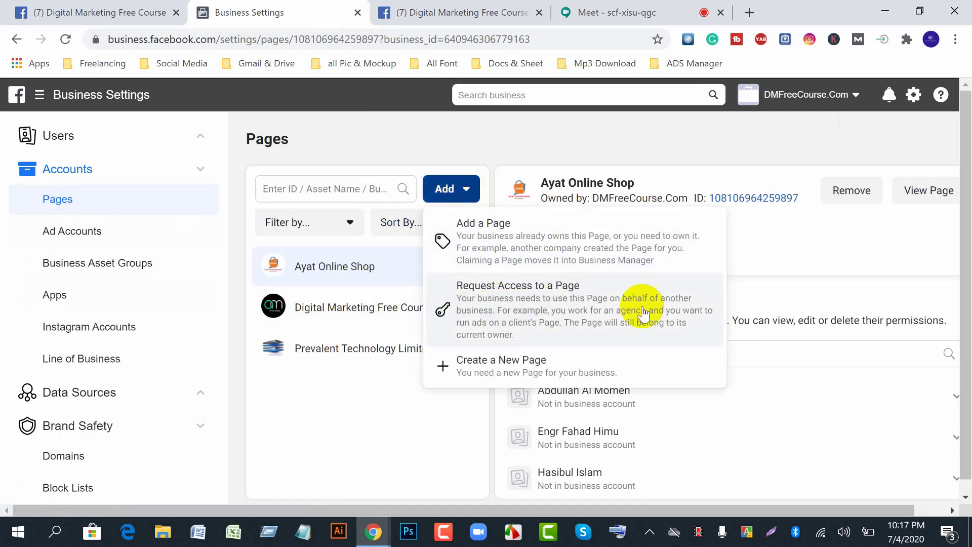
Return to the Setup Guide and review its key tasks for ad accounts, Pages and People.
{"action": "scroll", "coordinate": [103, 398], "scroll_direction": "down", "scroll_amount": 4}
{"action": "scroll", "coordinate": [104, 395], "scroll_direction": "down", "scroll_amount": 2}
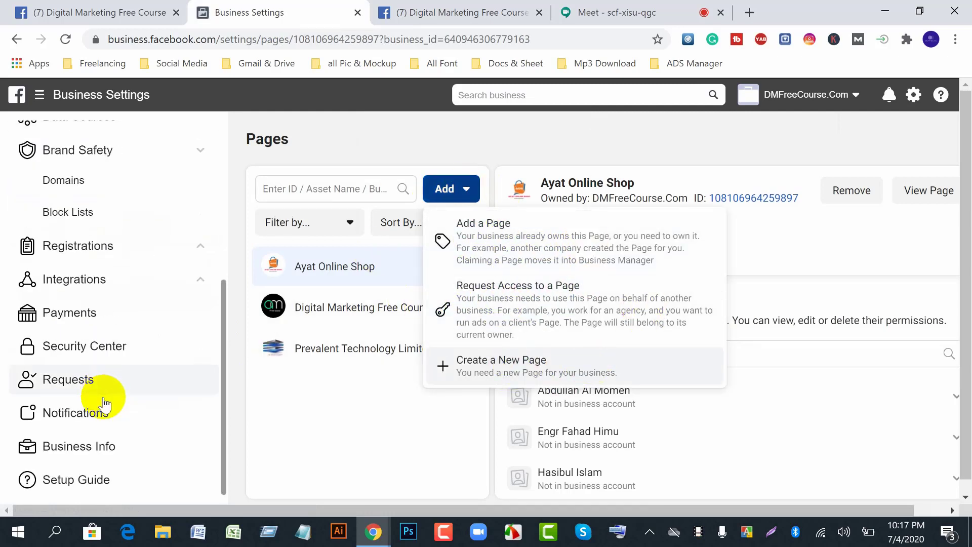
{"action": "left_click", "coordinate": [101, 481]}
{"action": "scroll", "coordinate": [438, 410], "scroll_direction": "down", "scroll_amount": 3}
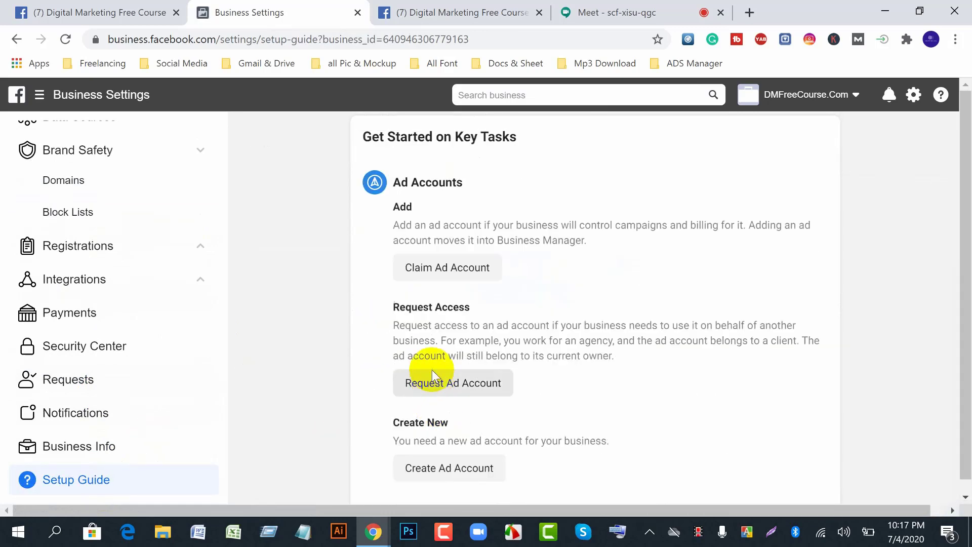
{"action": "scroll", "coordinate": [446, 330], "scroll_direction": "down", "scroll_amount": 3}
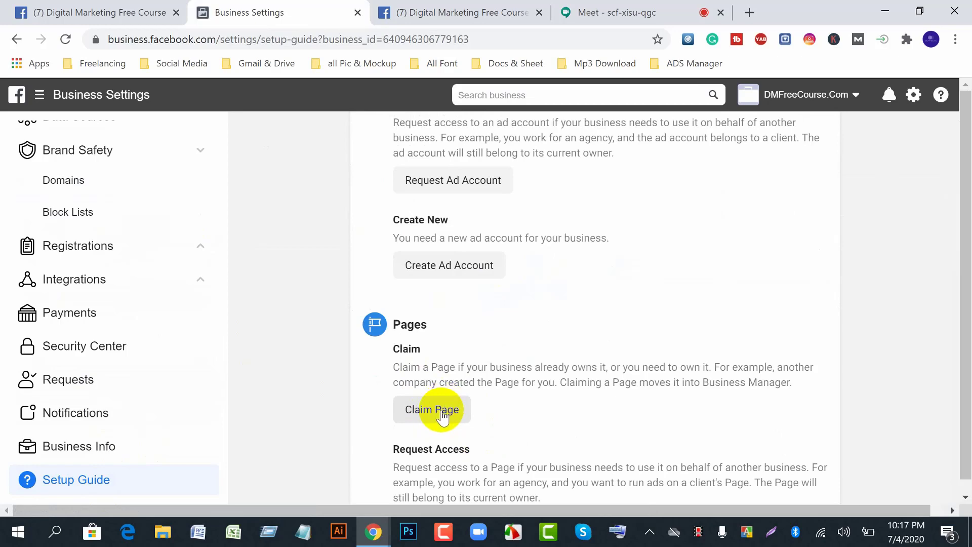
{"action": "scroll", "coordinate": [443, 416], "scroll_direction": "down", "scroll_amount": 3}
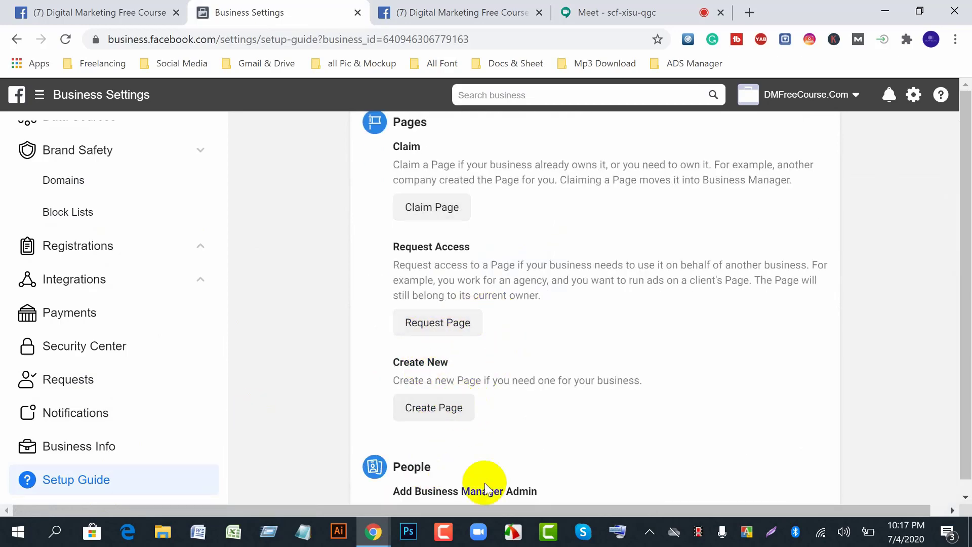
{"action": "scroll", "coordinate": [482, 481], "scroll_direction": "down", "scroll_amount": 3}
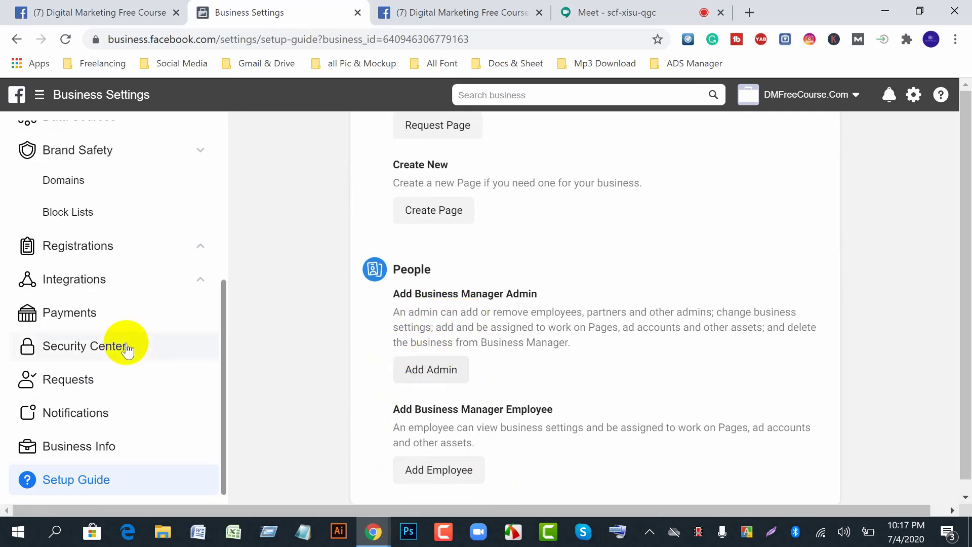
Open the People list under Users, view the Invite People form and cancel it without inviting anyone.
{"action": "scroll", "coordinate": [124, 355], "scroll_direction": "up", "scroll_amount": 5}
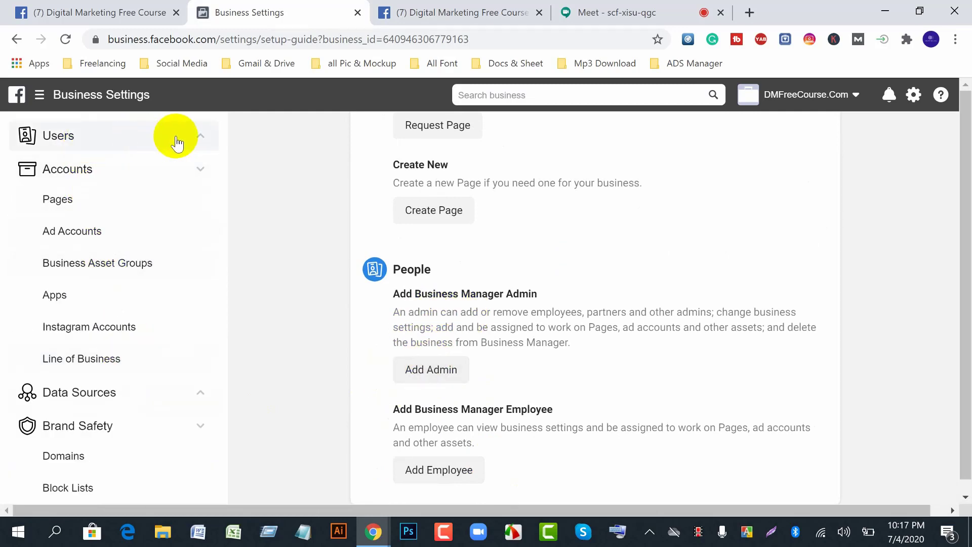
{"action": "left_click", "coordinate": [192, 136]}
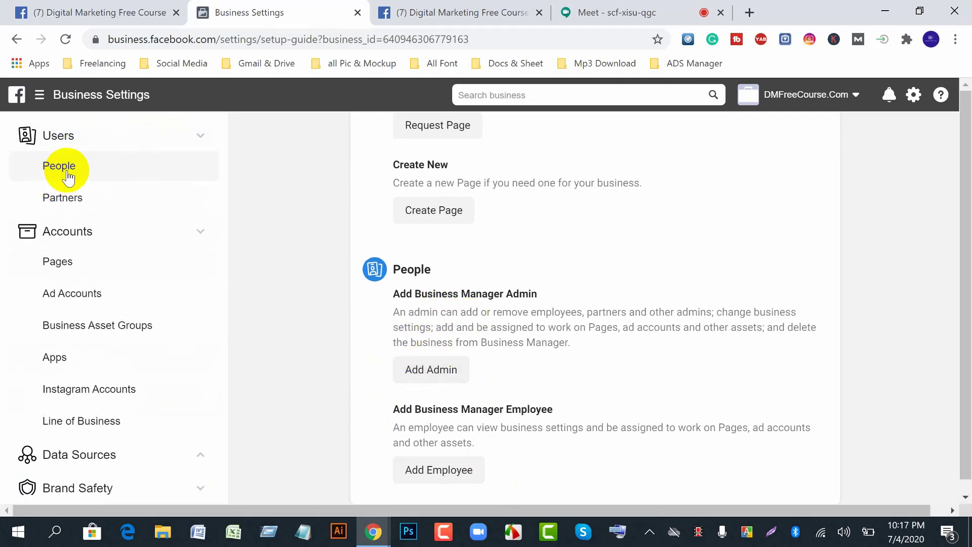
{"action": "left_click", "coordinate": [64, 167]}
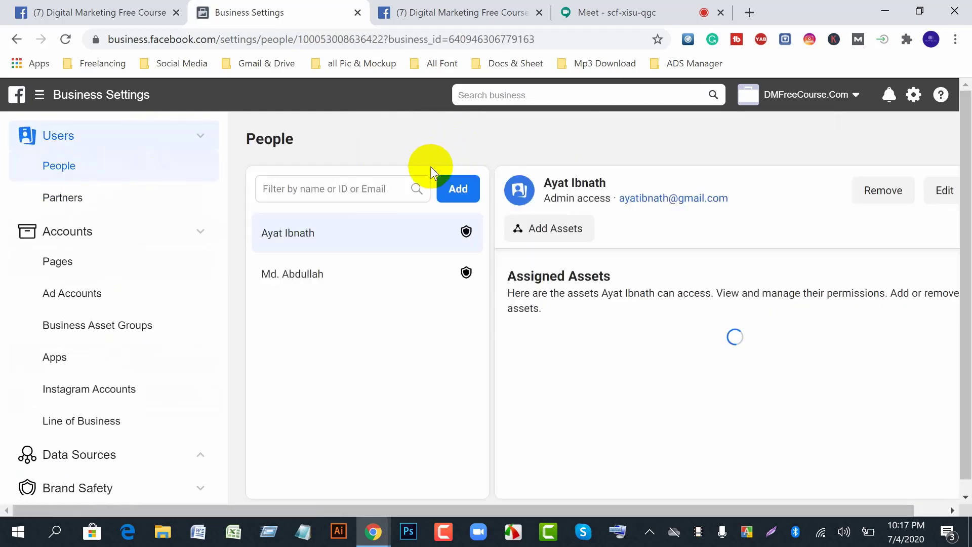
{"action": "left_click", "coordinate": [460, 191]}
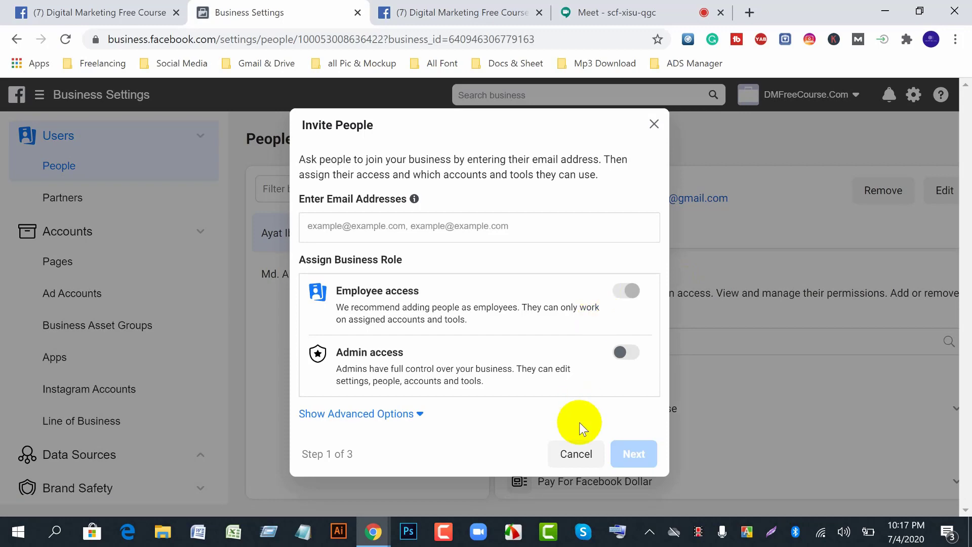
{"action": "left_click", "coordinate": [575, 451]}
Reopen the Setup Guide and review its People tasks for adding a Business Manager admin or employee.
{"action": "scroll", "coordinate": [114, 453], "scroll_direction": "down", "scroll_amount": 6}
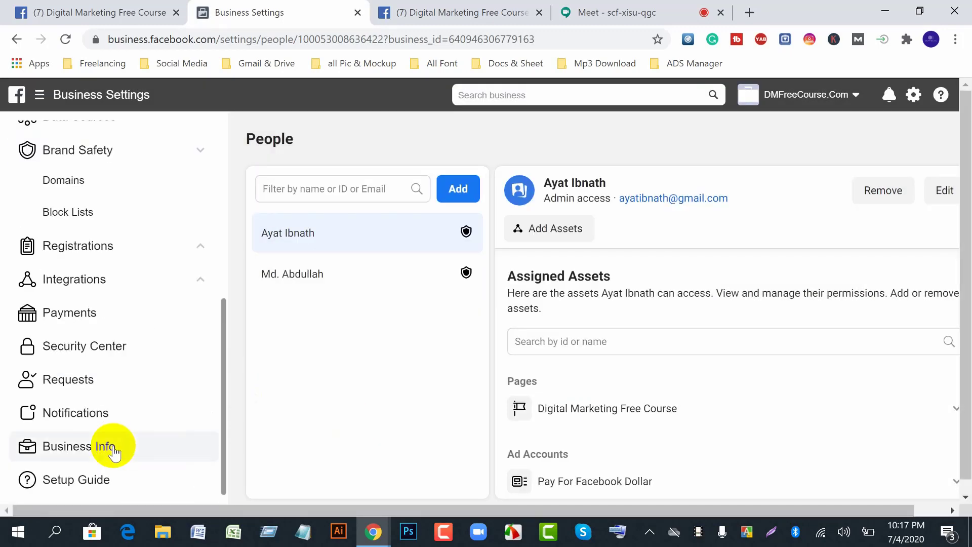
{"action": "left_click", "coordinate": [105, 479]}
{"action": "scroll", "coordinate": [613, 411], "scroll_direction": "down", "scroll_amount": 15}
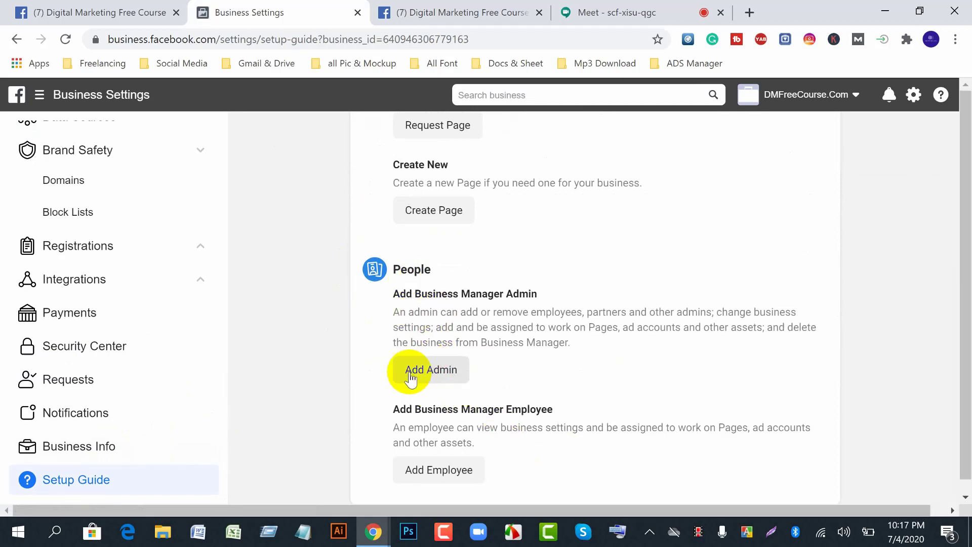
{"action": "scroll", "coordinate": [590, 381], "scroll_direction": "down", "scroll_amount": 1}
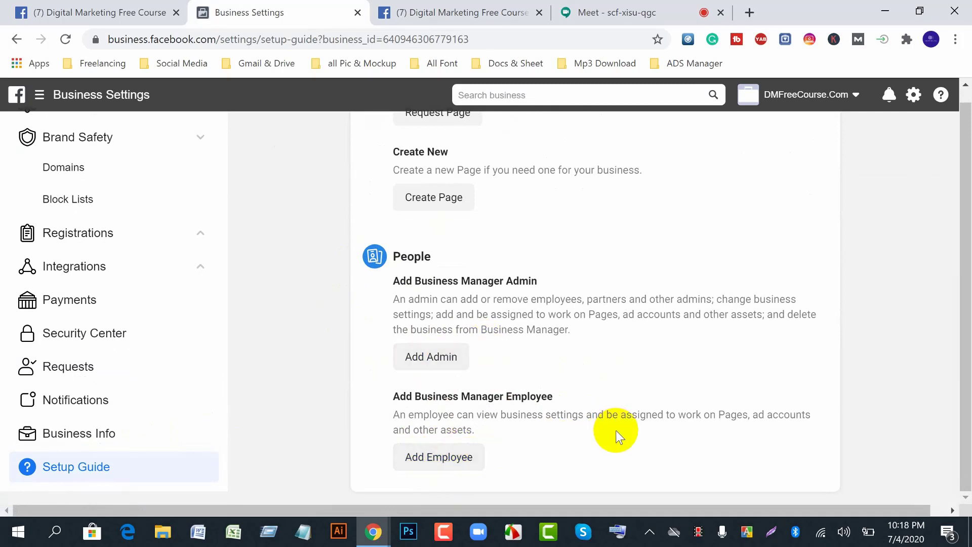
{"action": "scroll", "coordinate": [616, 430], "scroll_direction": "up", "scroll_amount": 4}
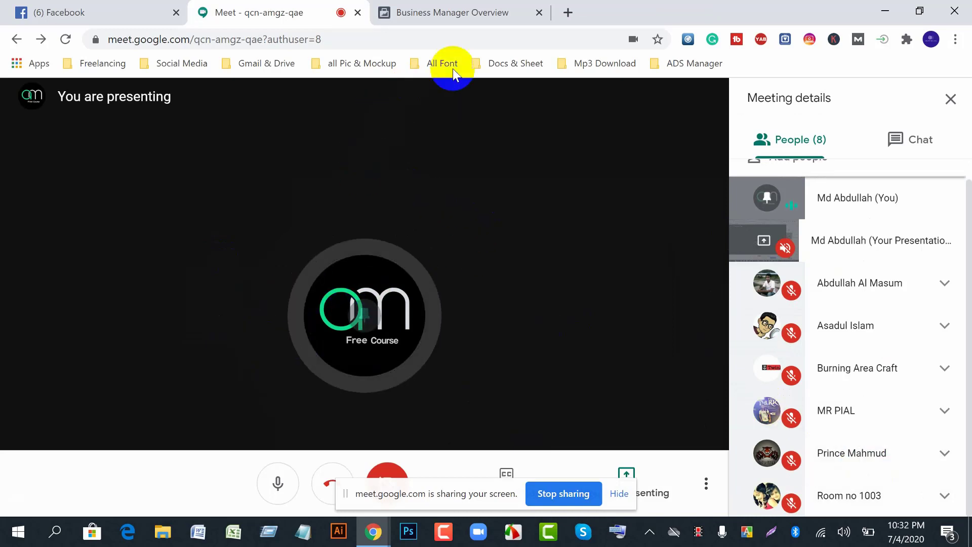
Close the Business Manager Overview page and search Google for "business" in a new browser tab.
{"action": "left_click", "coordinate": [541, 13]}
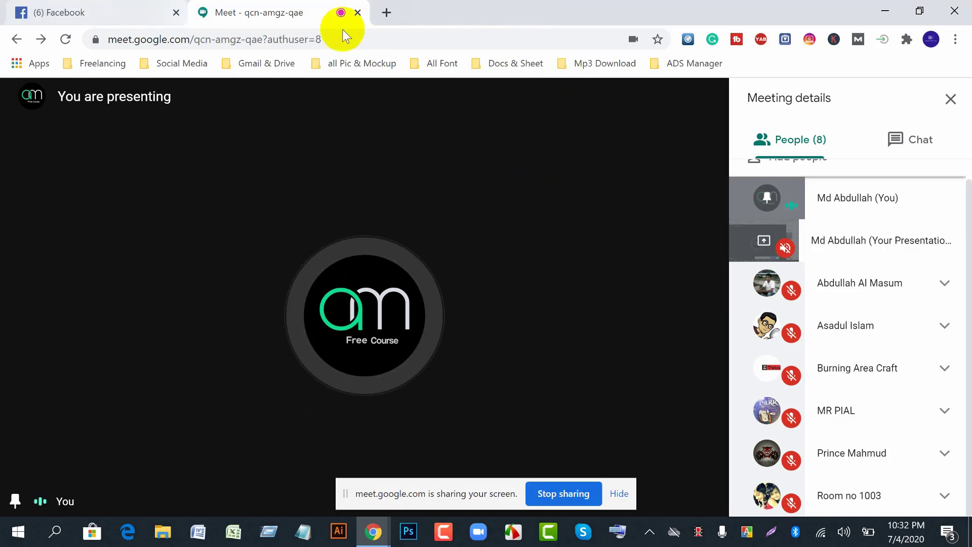
{"action": "left_click", "coordinate": [386, 12]}
{"action": "type", "text": "bu"}
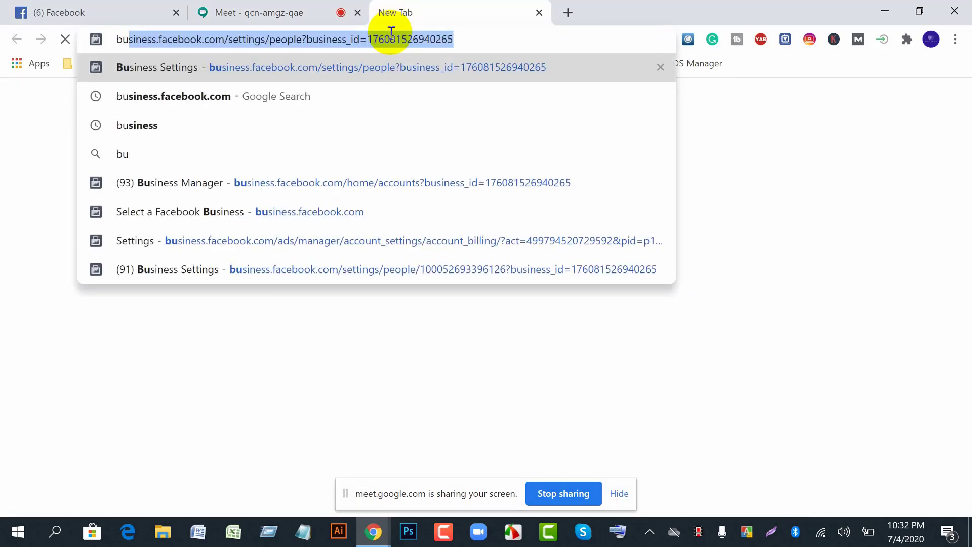
{"action": "key", "text": "Down"}
{"action": "key", "text": "Down"}
{"action": "key", "text": "Return"}
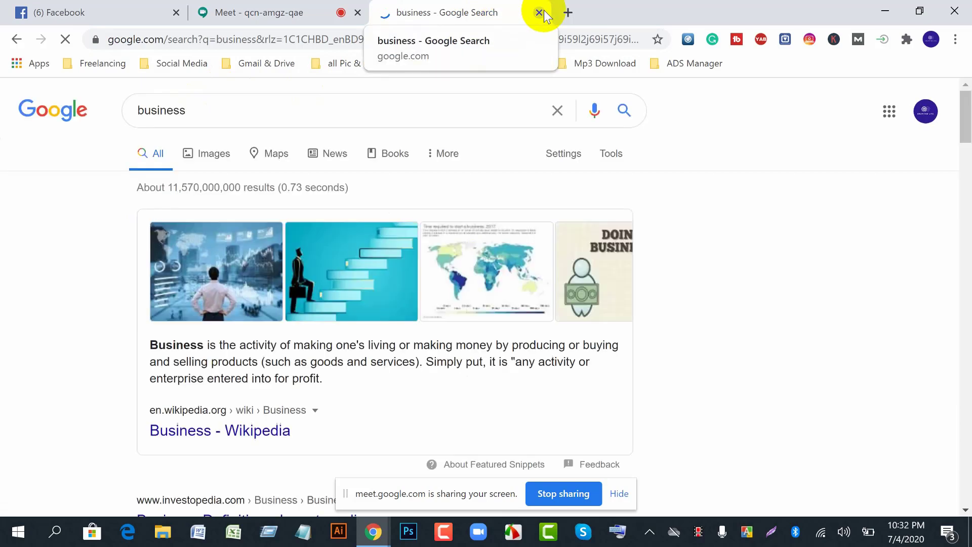
Change the Google search to business.facebook.com and look through the Business Manager results.
{"action": "left_click", "coordinate": [233, 106]}
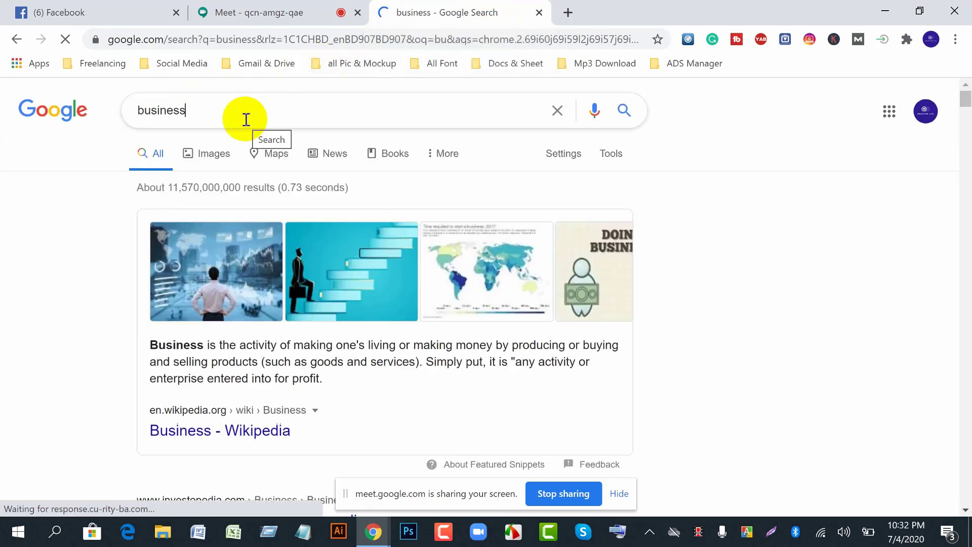
{"action": "type", "text": ".facebo"}
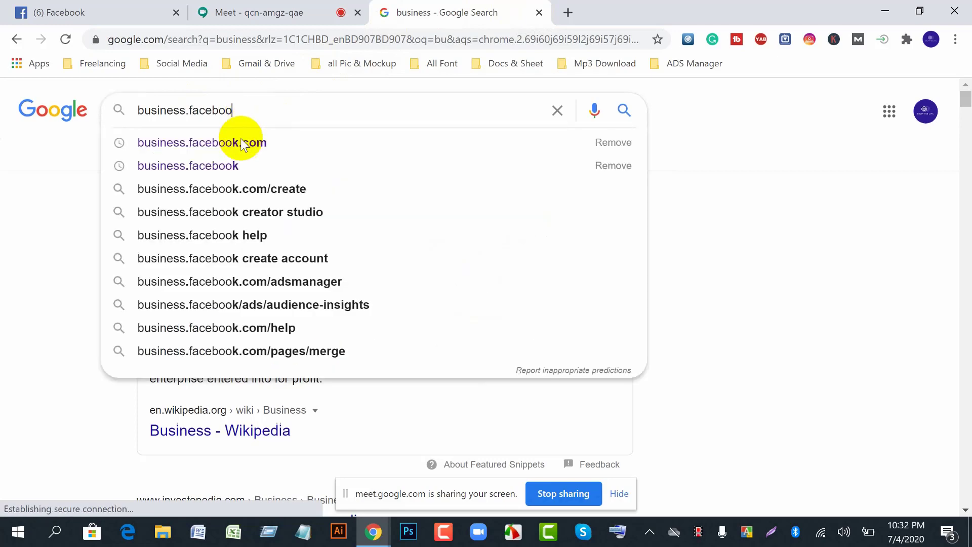
{"action": "type", "text": "o"}
{"action": "left_click", "coordinate": [242, 151]}
{"action": "left_click", "coordinate": [254, 14]}
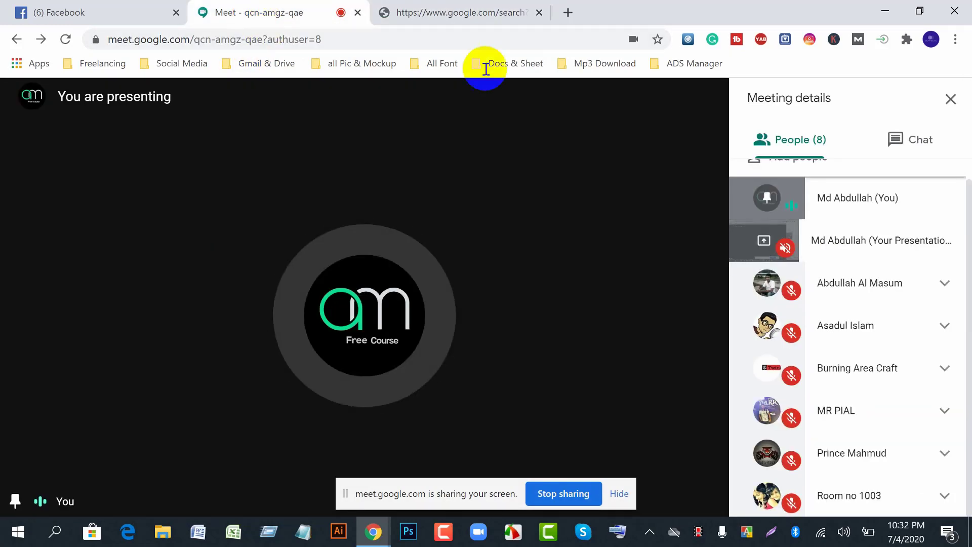
{"action": "left_click", "coordinate": [465, 11]}
{"action": "scroll", "coordinate": [345, 367], "scroll_direction": "down", "scroll_amount": 4}
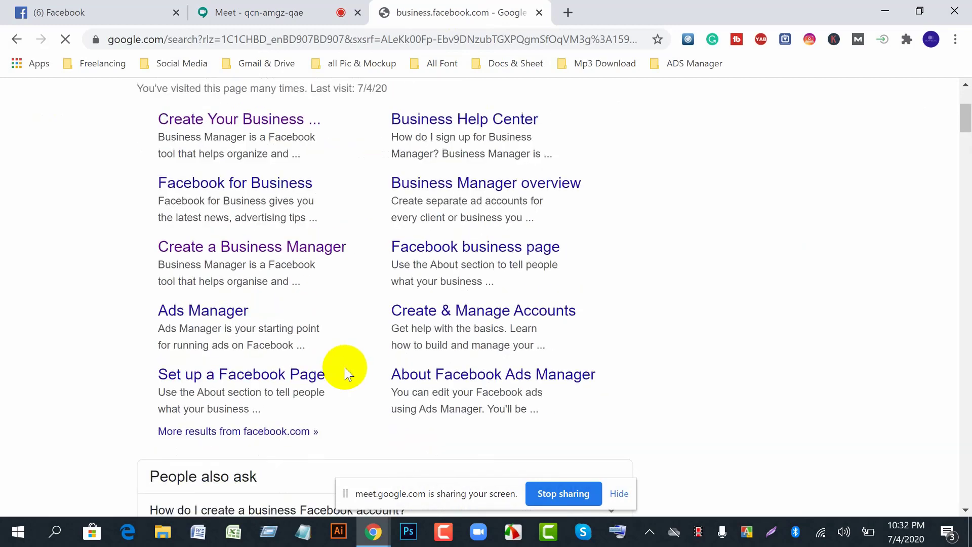
{"action": "scroll", "coordinate": [304, 256], "scroll_direction": "up", "scroll_amount": 2}
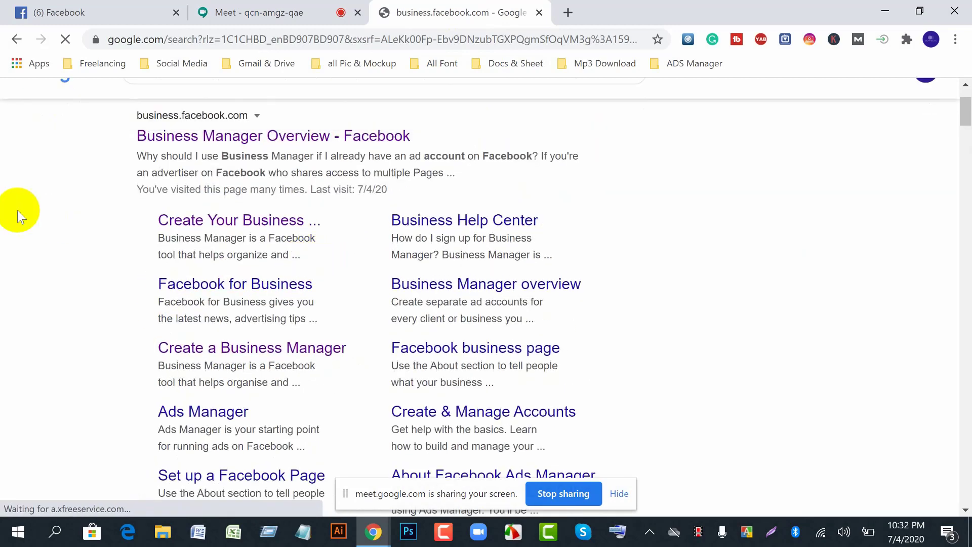
Open the Create a Business Manager result and hide the meeting's screen-sharing notice.
{"action": "left_click", "coordinate": [228, 349]}
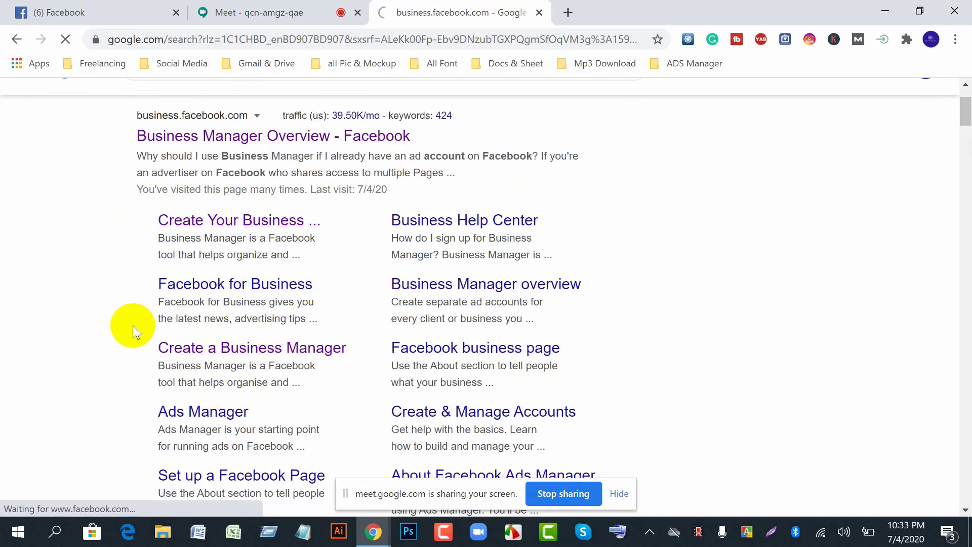
{"action": "left_click", "coordinate": [276, 15]}
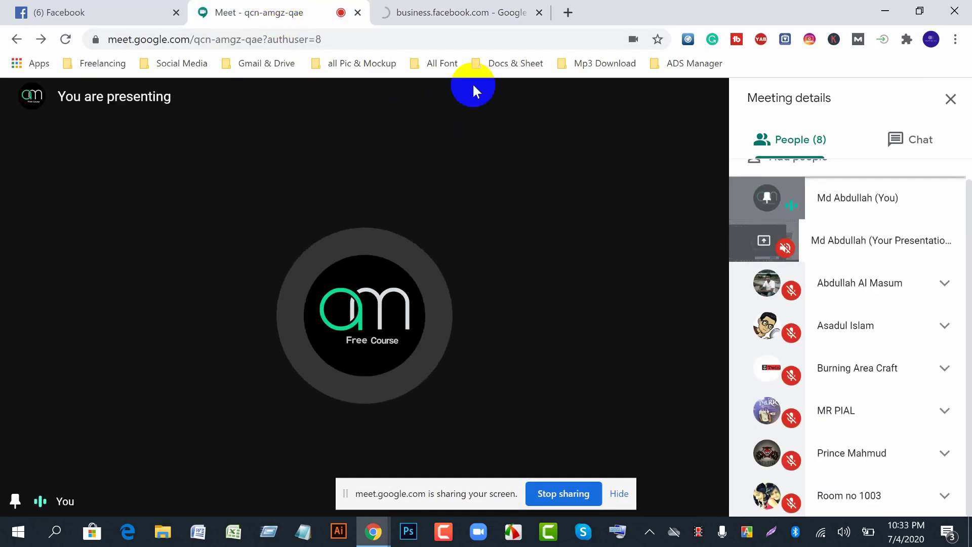
{"action": "left_click", "coordinate": [430, 14]}
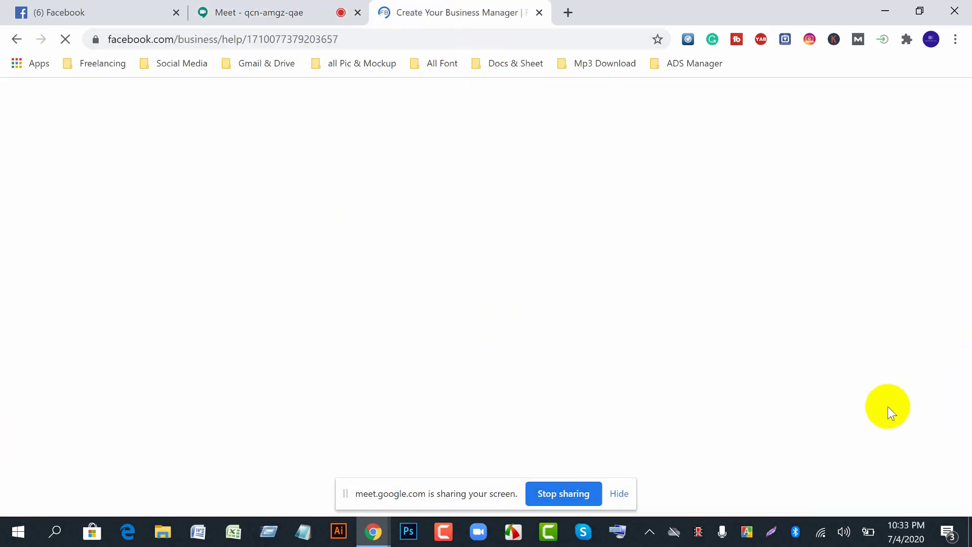
{"action": "left_click", "coordinate": [619, 494]}
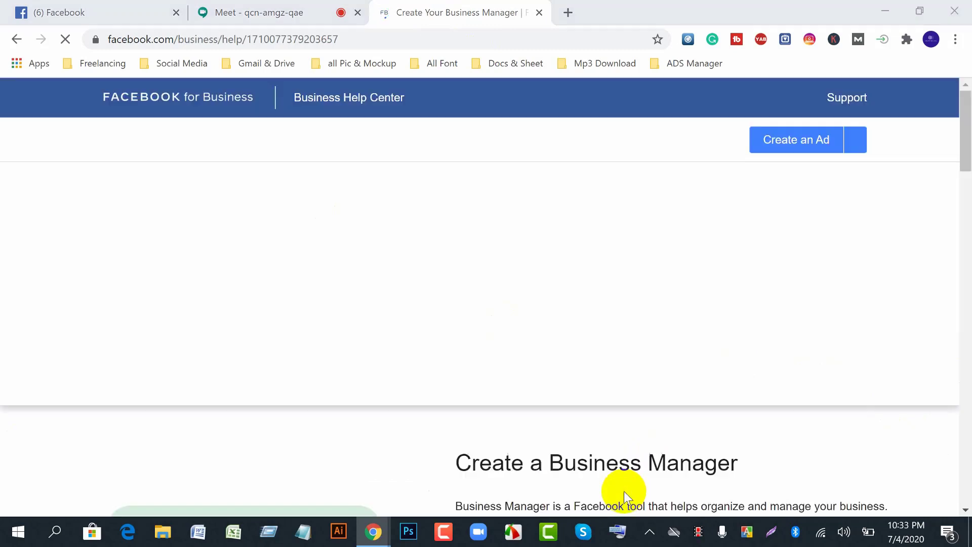
Follow the help article's link to business.facebook.com/overview and open the form for creating a Business Manager account.
{"action": "scroll", "coordinate": [730, 420], "scroll_direction": "down", "scroll_amount": 10}
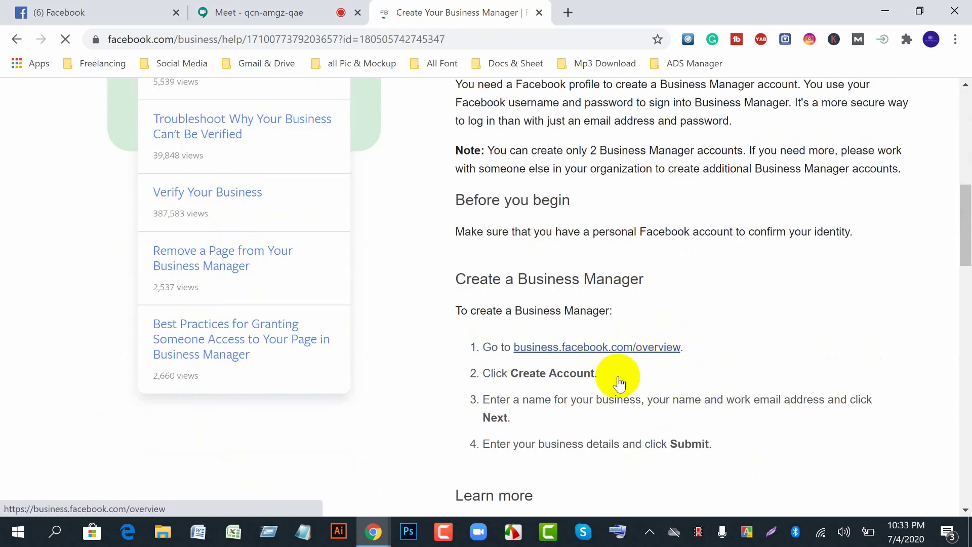
{"action": "left_click", "coordinate": [708, 356]}
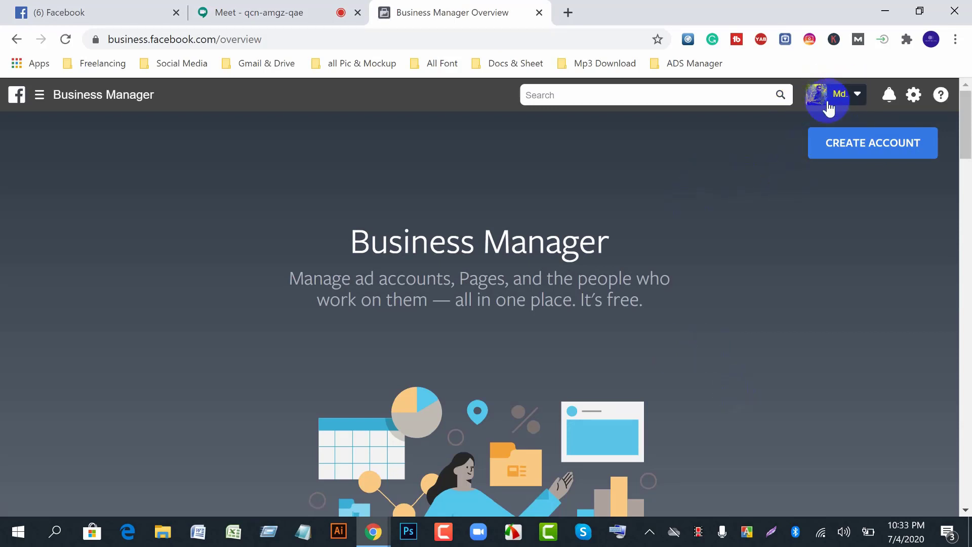
{"action": "left_click", "coordinate": [847, 98]}
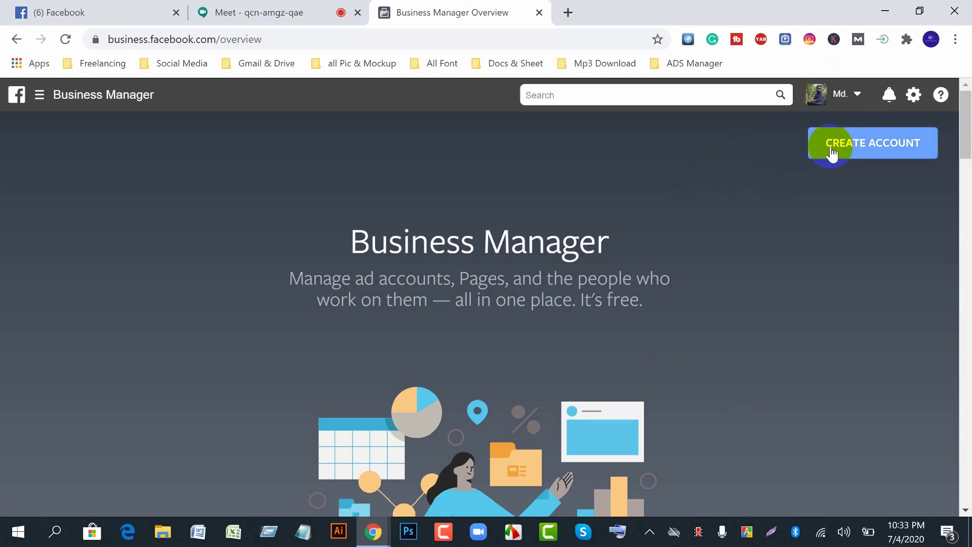
{"action": "left_click", "coordinate": [885, 150]}
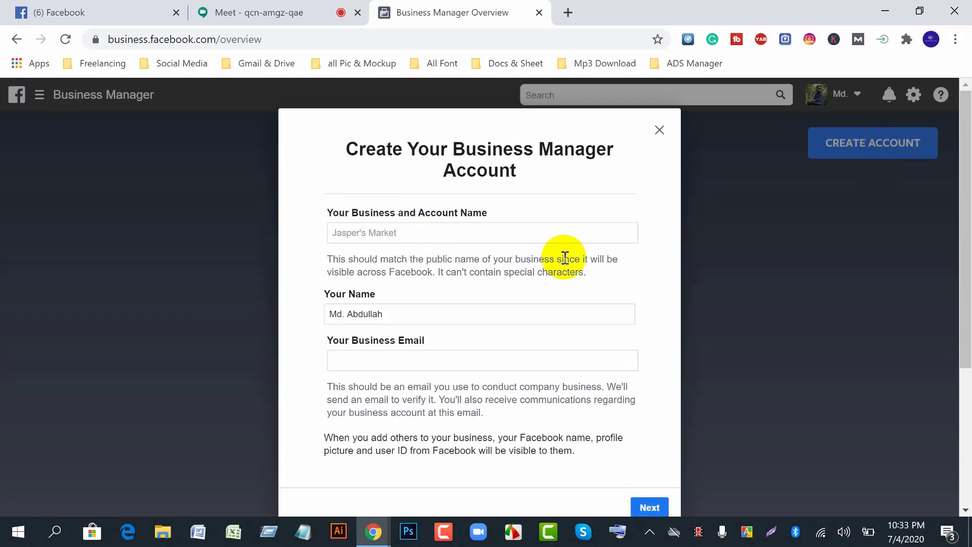
{"action": "left_click_drag", "start_coordinate": [539, 149], "coordinate": [563, 150]}
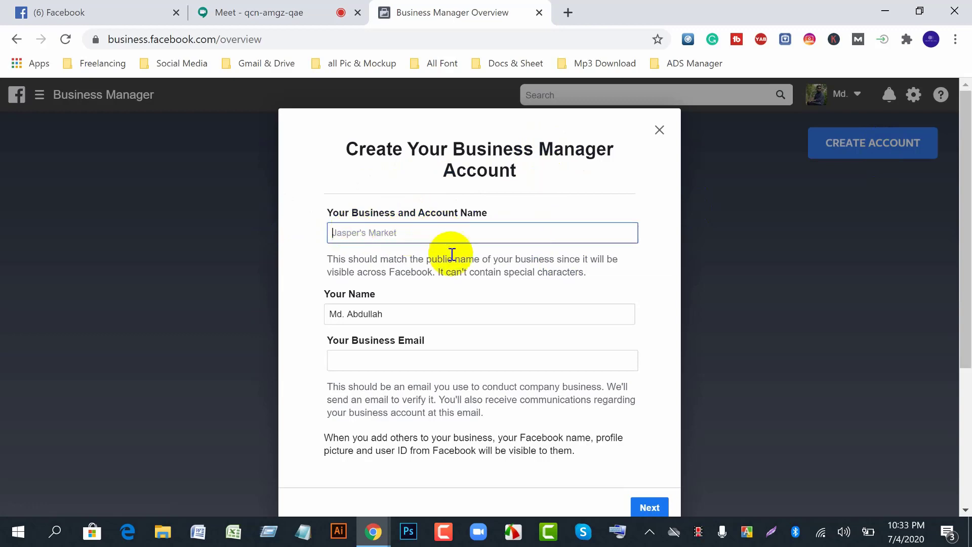
Check the Meet call briefly and examine the account creation form's business name, name and business email fields.
{"action": "left_click", "coordinate": [296, 14]}
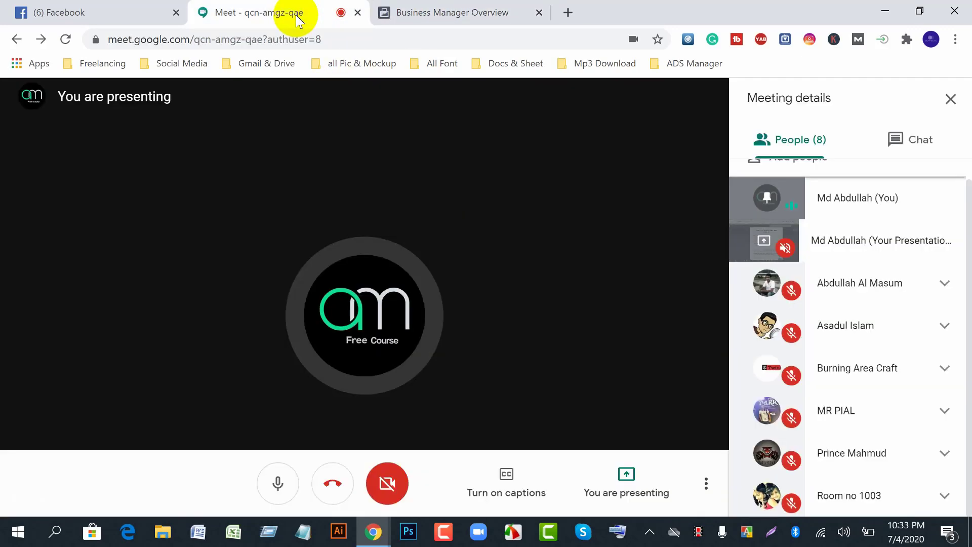
{"action": "left_click", "coordinate": [463, 13]}
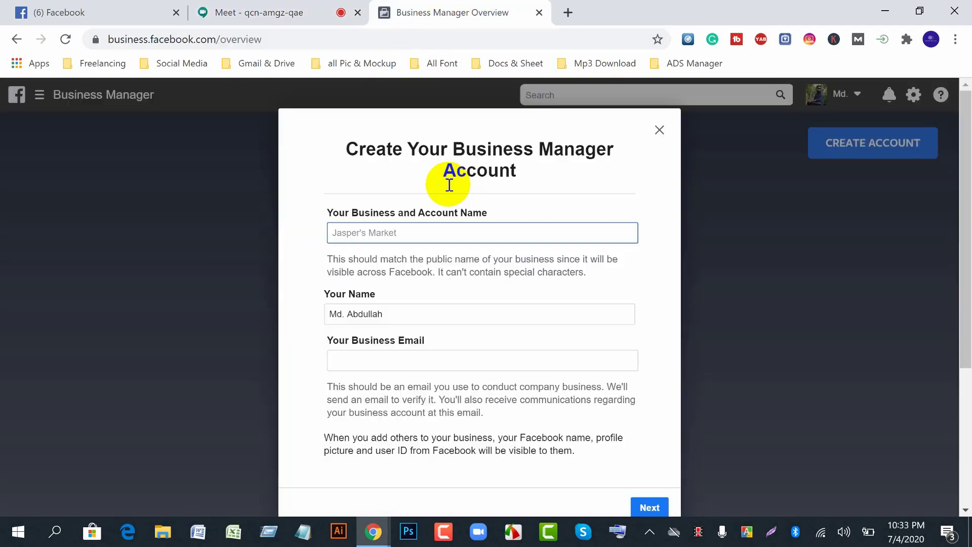
{"action": "left_click", "coordinate": [391, 358]}
{"action": "scroll", "coordinate": [625, 431], "scroll_direction": "down", "scroll_amount": 4}
{"action": "left_click", "coordinate": [644, 306]}
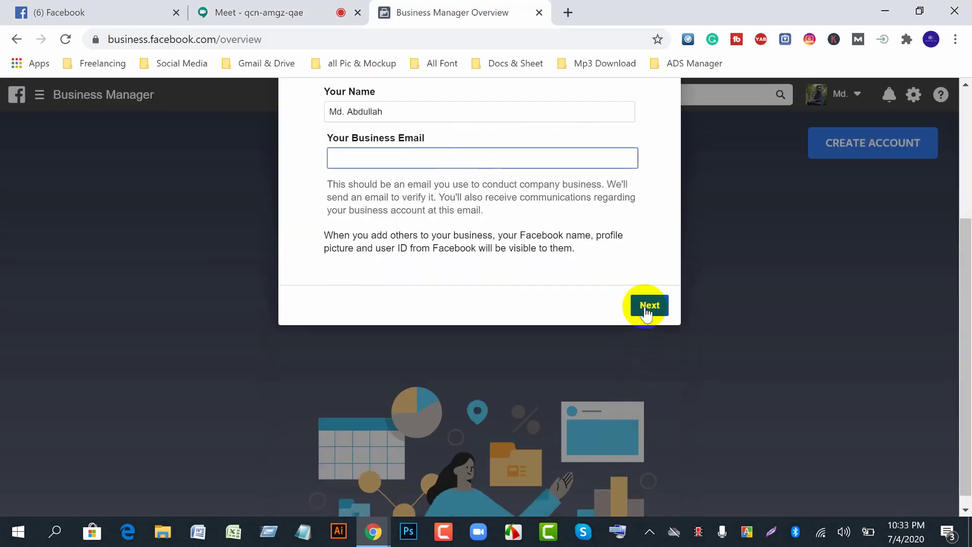
{"action": "scroll", "coordinate": [651, 319], "scroll_direction": "up", "scroll_amount": 4}
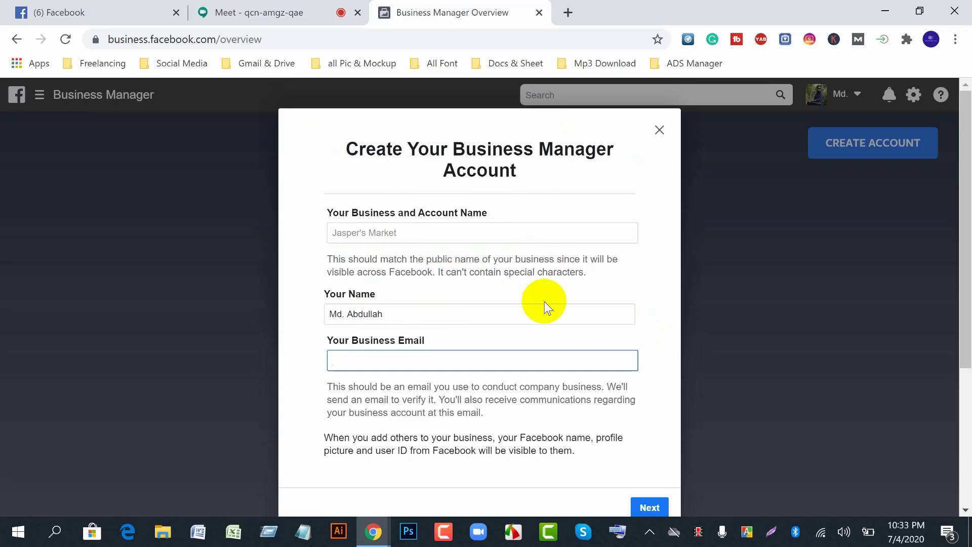
{"action": "scroll", "coordinate": [546, 307], "scroll_direction": "down", "scroll_amount": 4}
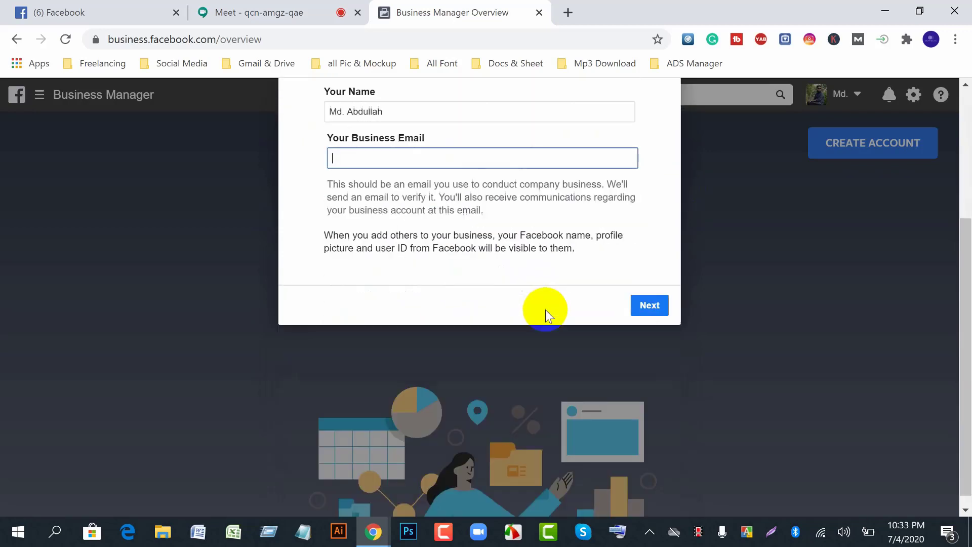
{"action": "scroll", "coordinate": [541, 342], "scroll_direction": "up", "scroll_amount": 4}
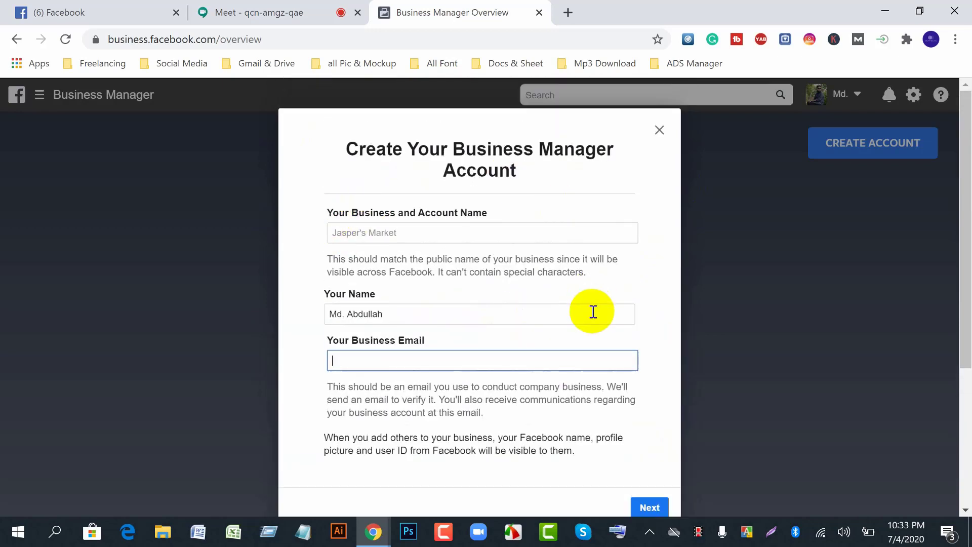